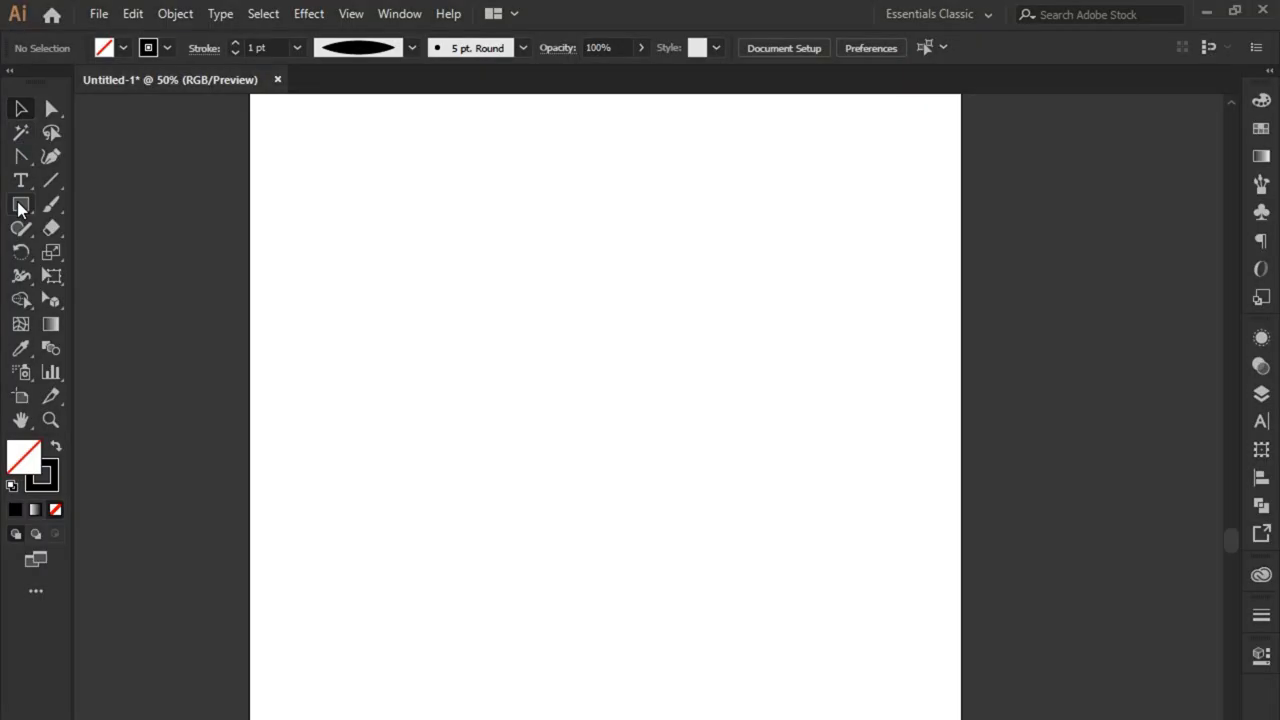
Draw a circle on the artboard and give its outline a 3 pt stroke.
click(18, 206)
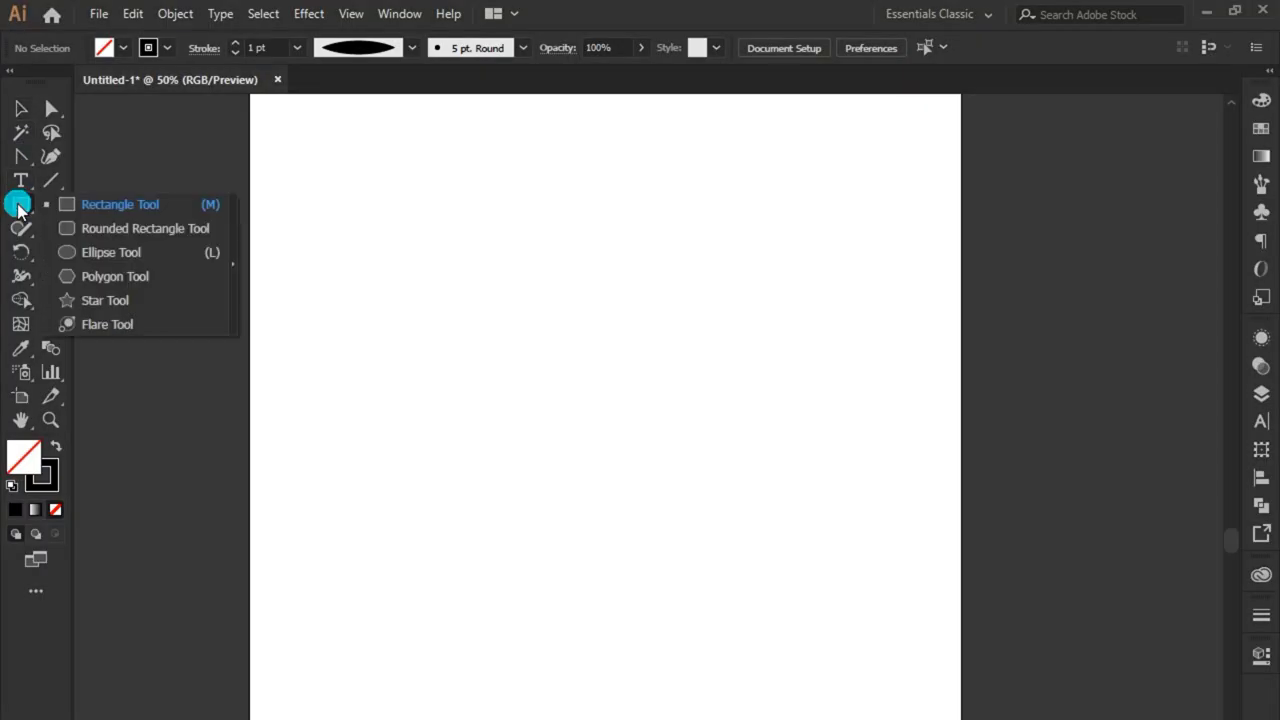
click(94, 252)
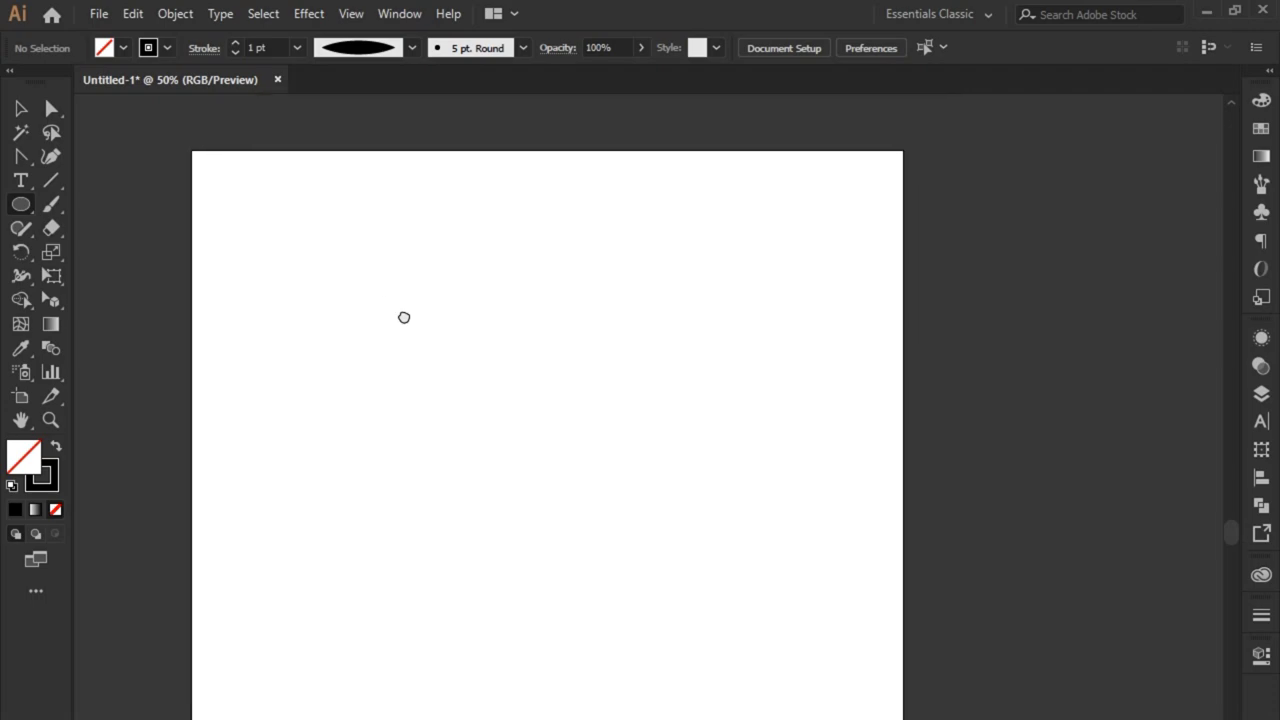
drag(355, 208, 690, 543)
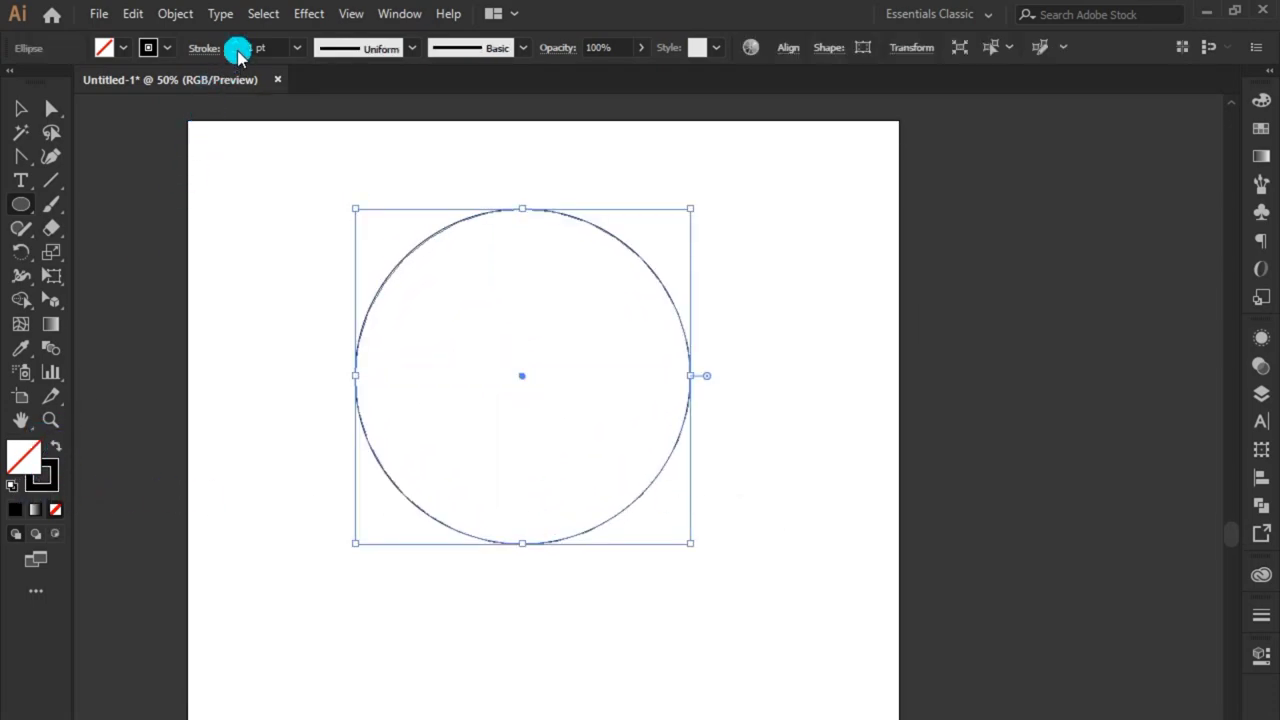
click(235, 44)
Delete the circle's bottom and right anchors, leaving only the upper-left quarter arc.
click(51, 108)
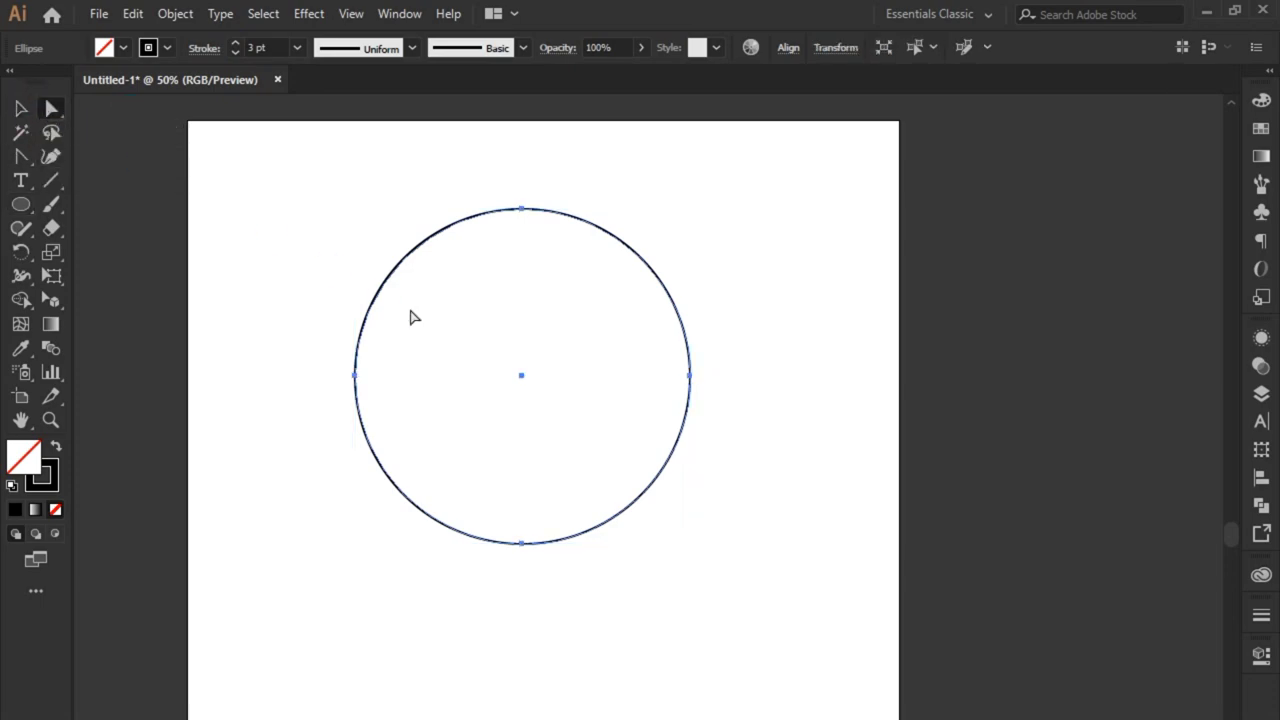
drag(595, 469, 520, 590)
key(Delete)
drag(720, 357, 669, 434)
key(Delete)
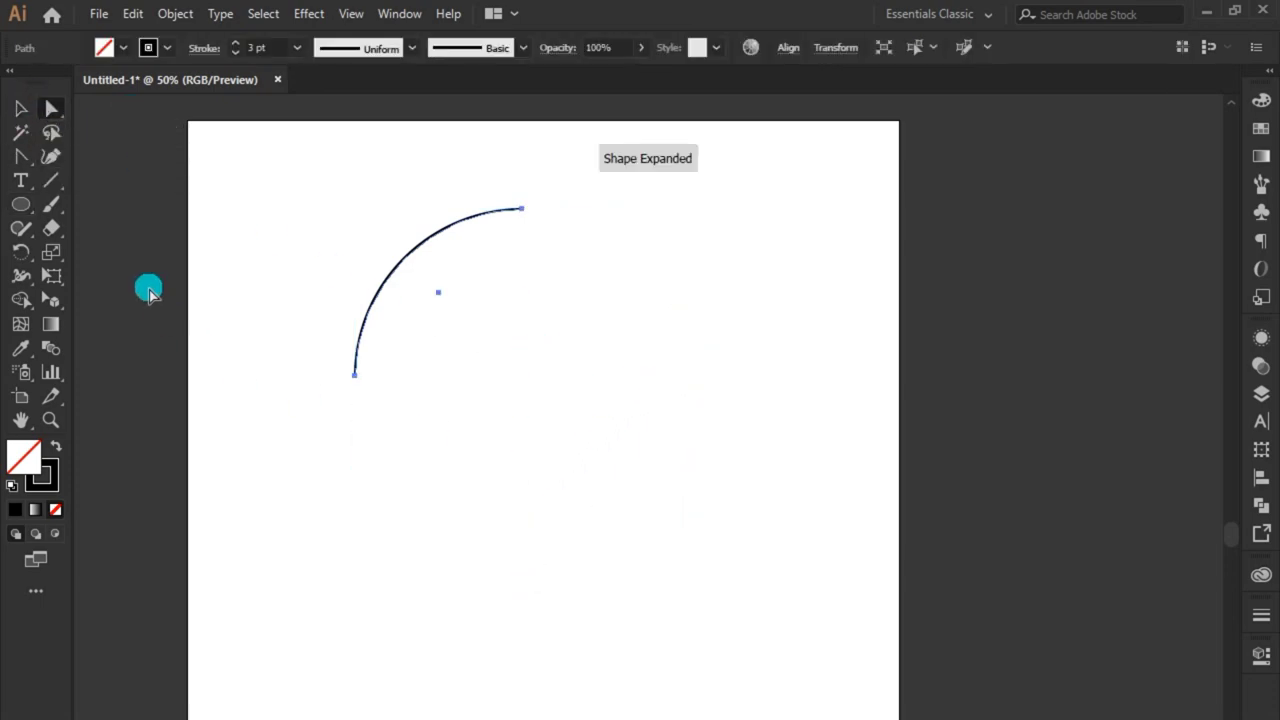
click(21, 110)
click(21, 164)
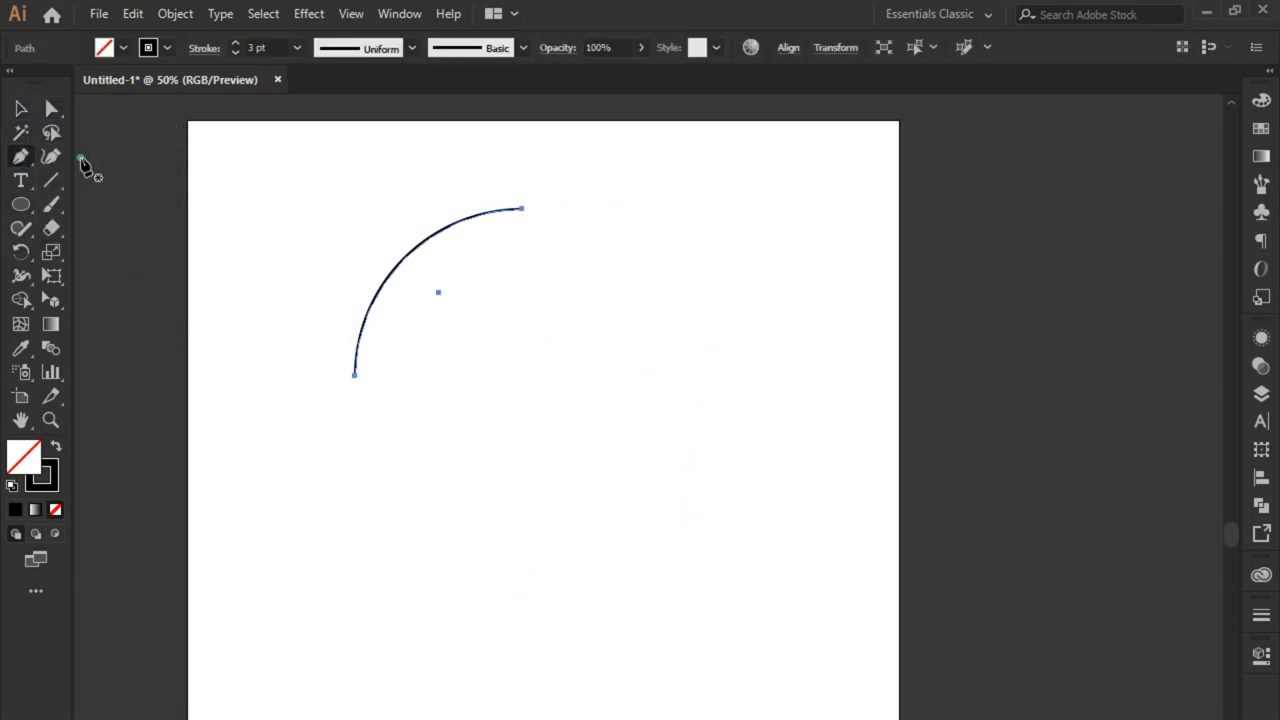
Extend the arc's lower end with a straight pen segment sloping down and inward.
click(357, 378)
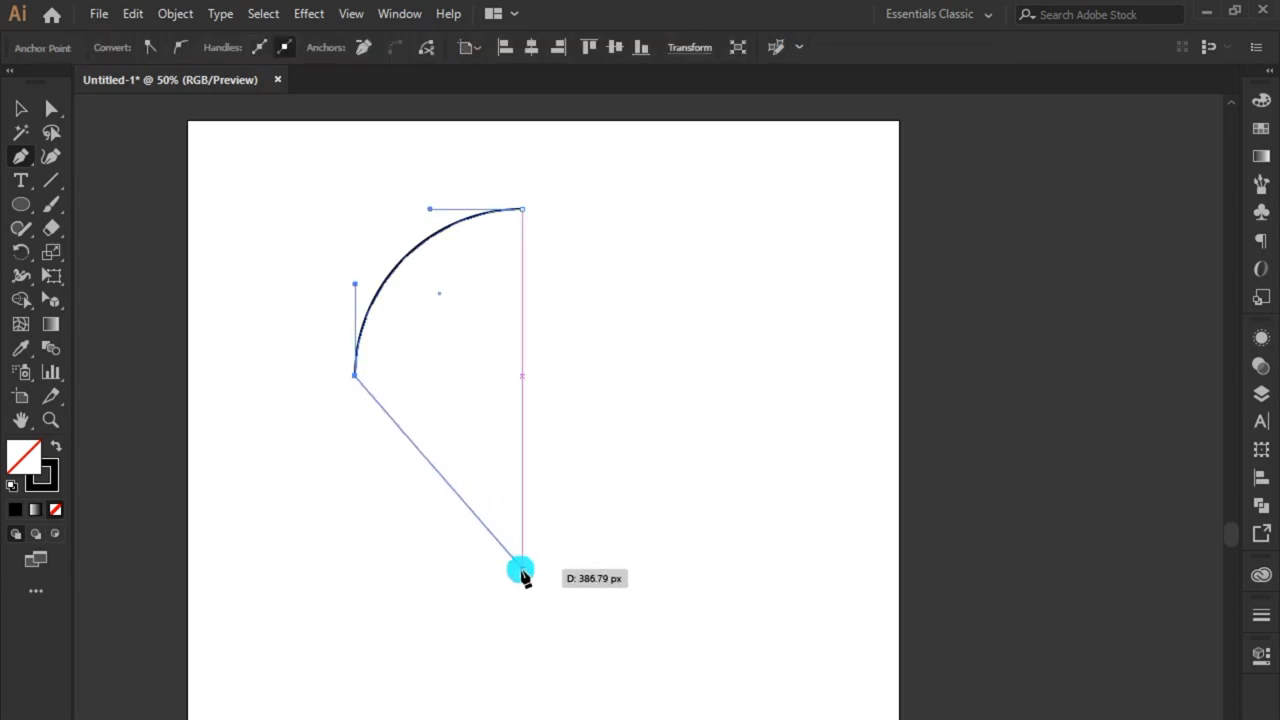
click(520, 577)
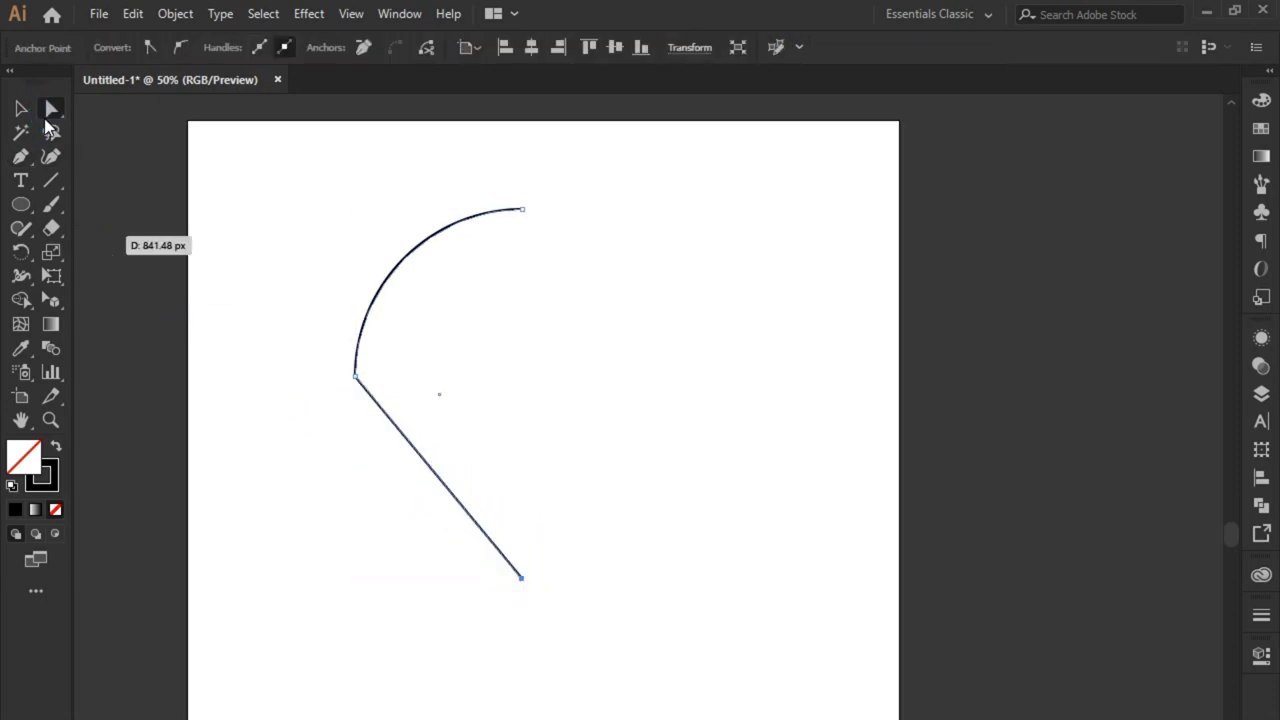
drag(522, 577, 472, 577)
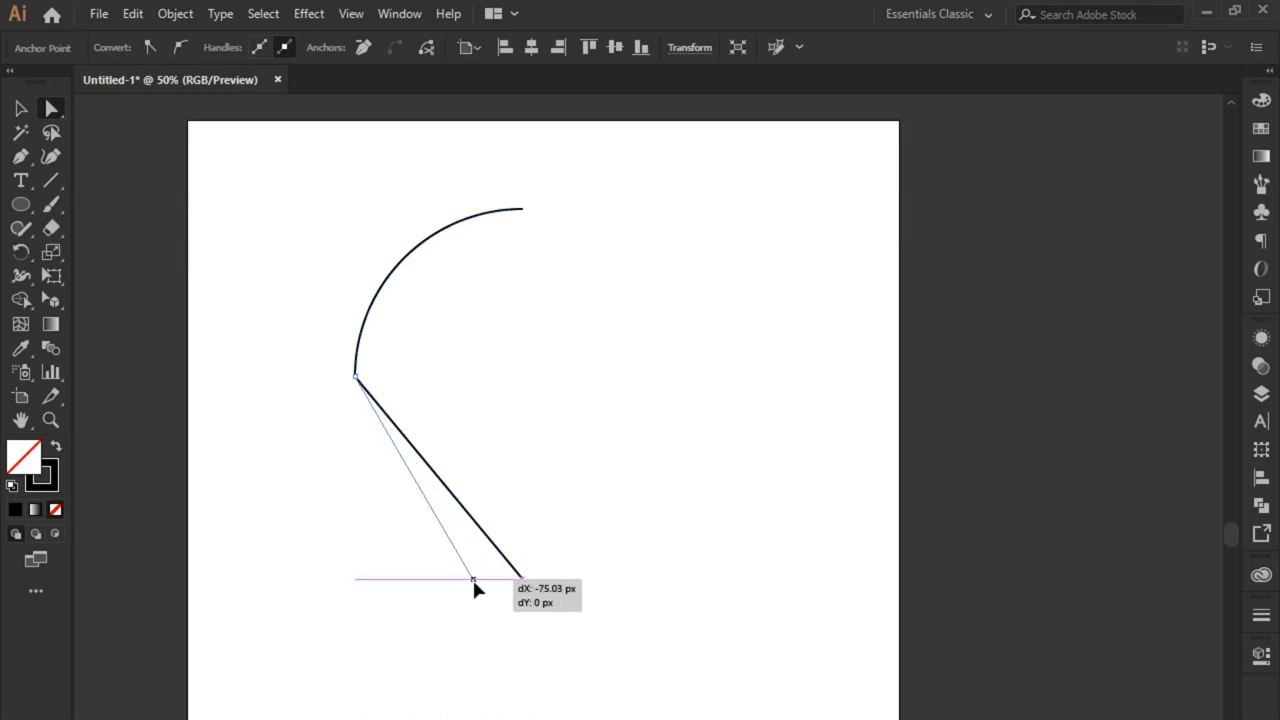
Convert the new lower segment into a curve by pulling out its anchor handles.
drag(18, 167, 100, 225)
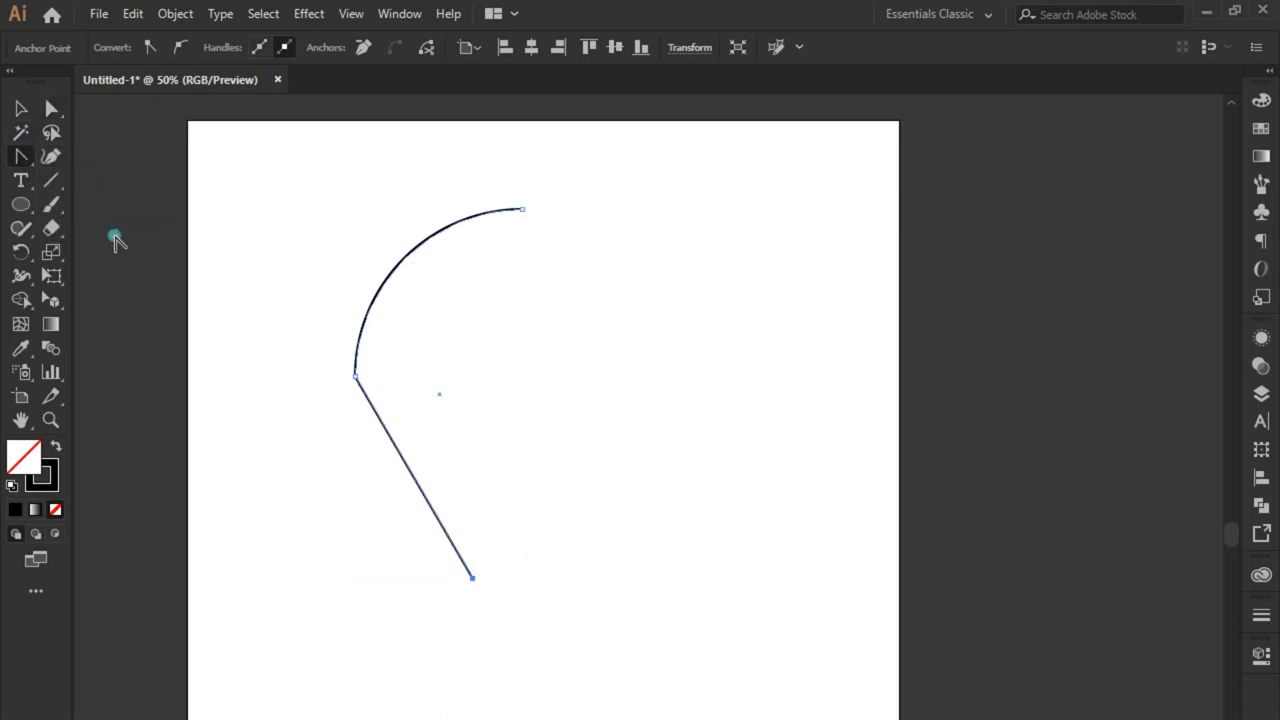
mouse_move(320, 448)
mouse_down()
mouse_move(352, 368)
mouse_move(414, 400)
mouse_move(423, 434)
mouse_up()
scroll(423, 434, up, 1)
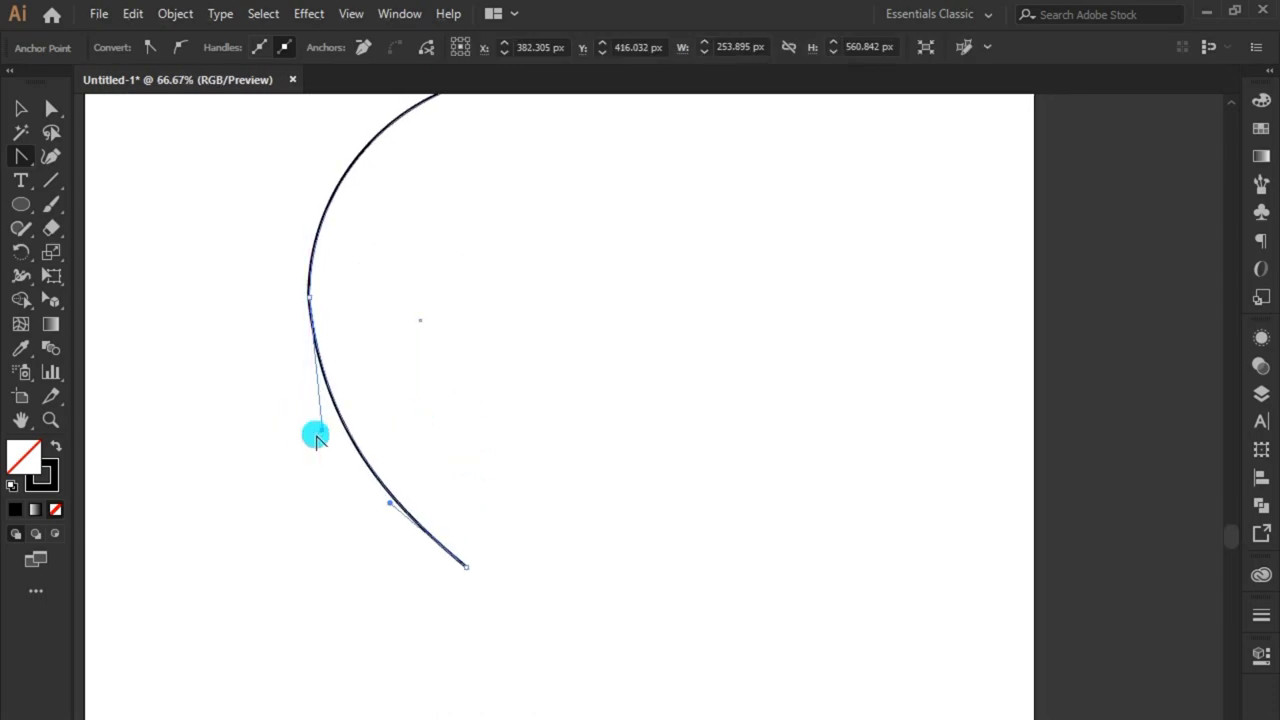
drag(321, 432, 315, 442)
mouse_move(390, 502)
mouse_down()
mouse_move(399, 495)
mouse_move(375, 446)
mouse_move(309, 411)
mouse_up()
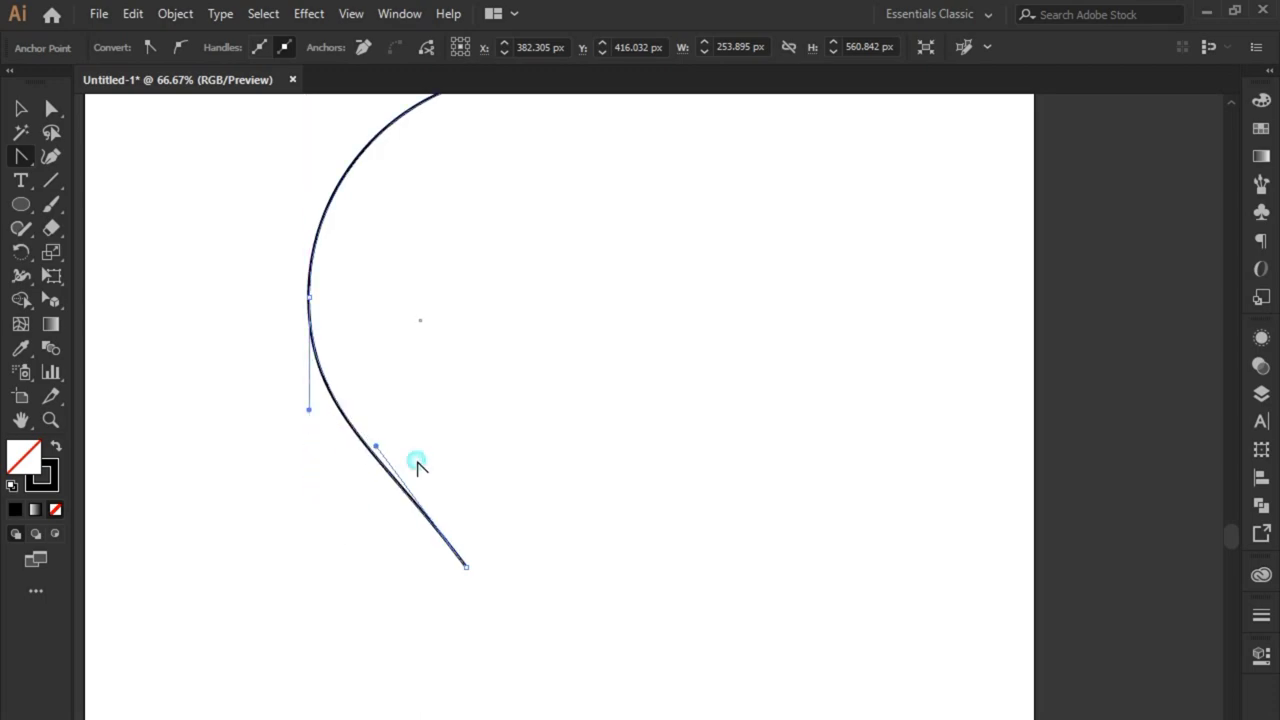
mouse_move(460, 395)
mouse_down()
mouse_move(382, 490)
mouse_move(369, 374)
mouse_up()
Move the bottom endpoint further down and smooth the lower segment into a curved tail.
click(420, 537)
click(368, 572)
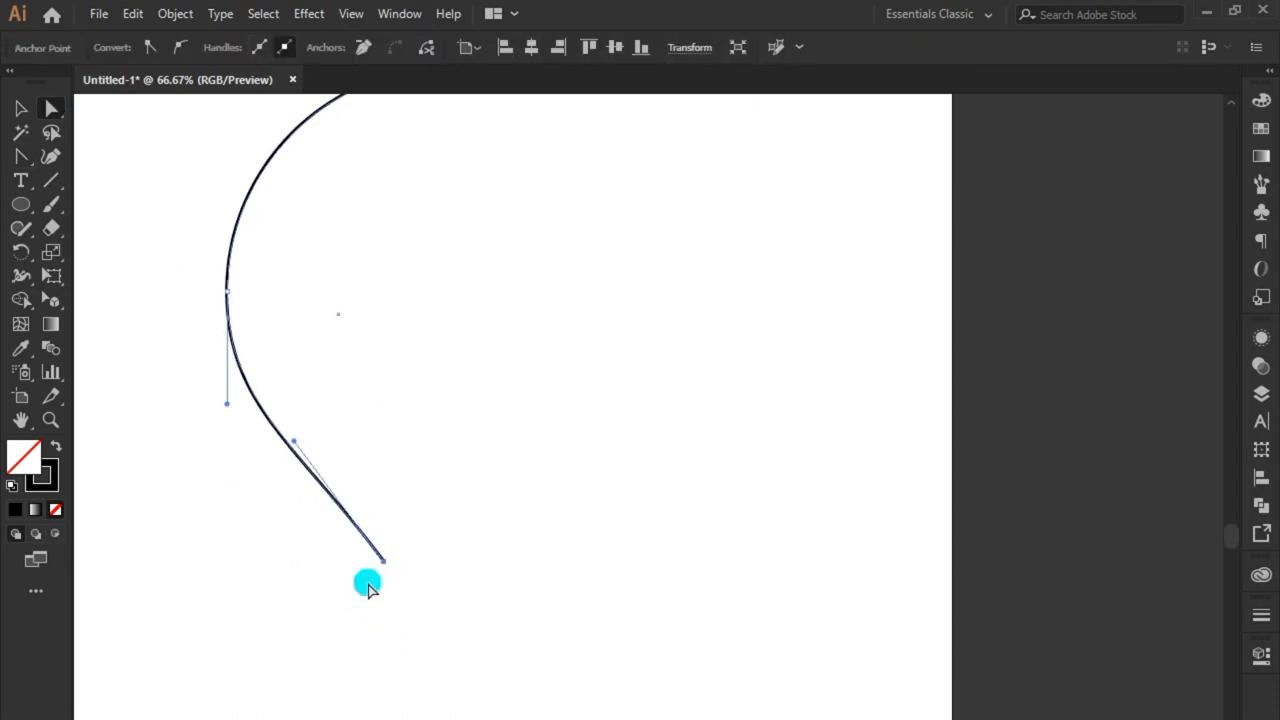
drag(371, 575, 380, 598)
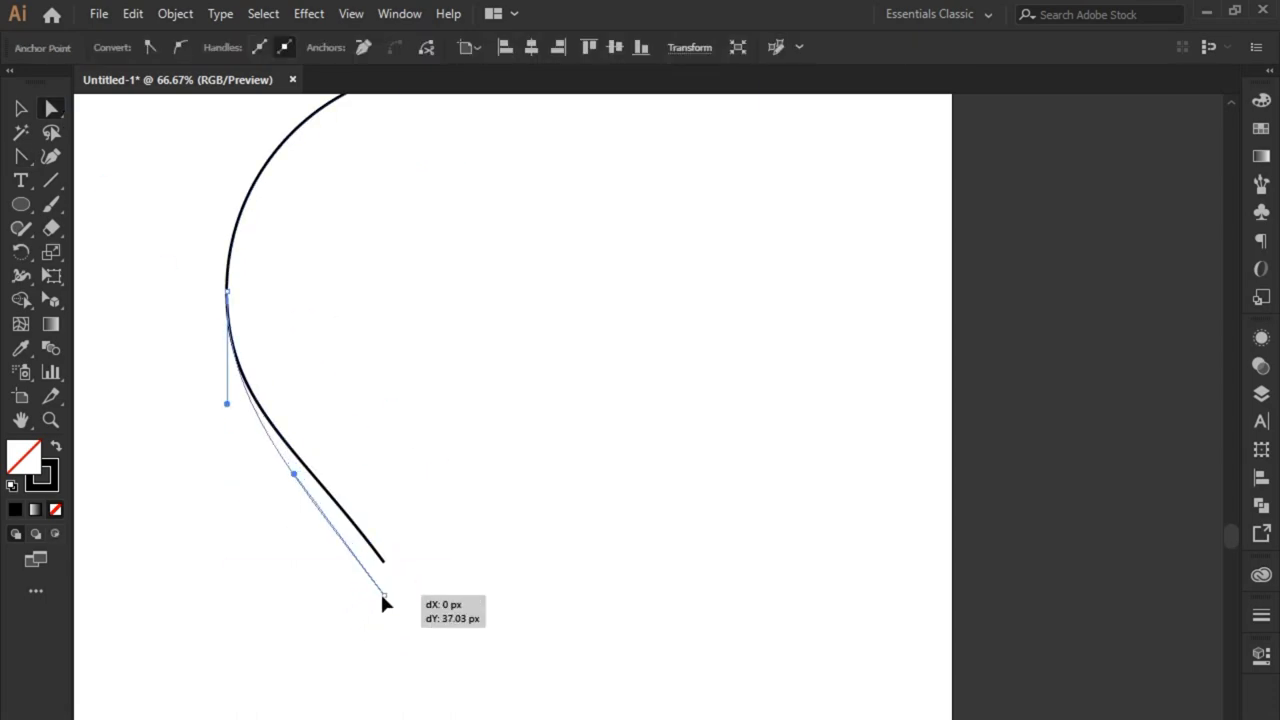
drag(431, 405, 423, 490)
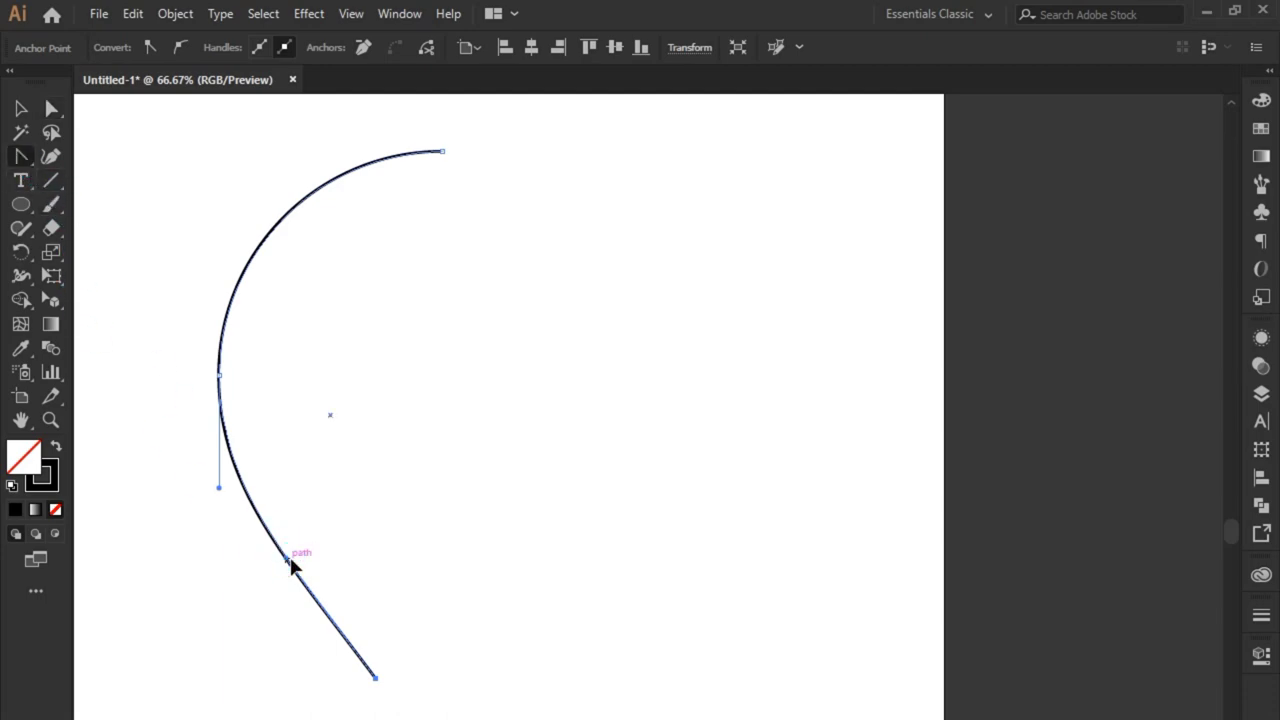
drag(289, 559, 305, 550)
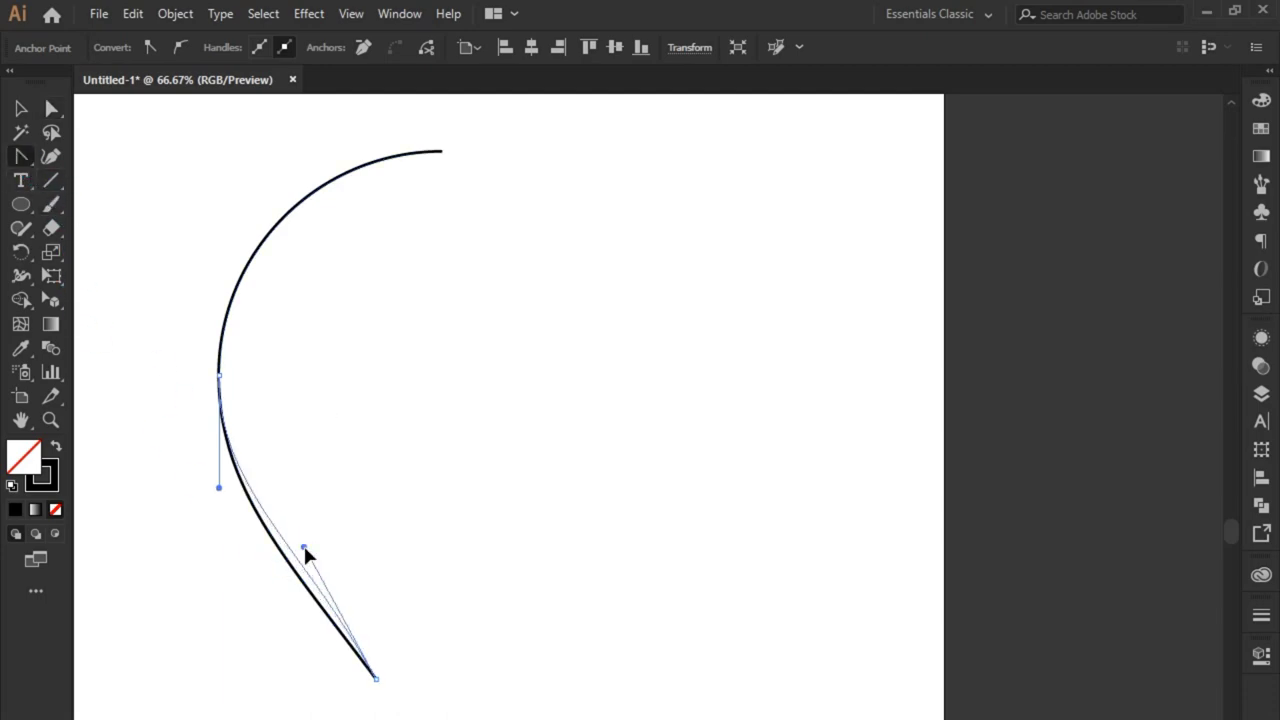
click(21, 108)
Make a vertically reflected copy of the curve and move it right to close the teardrop.
drag(220, 339, 309, 262)
right_click(249, 257)
mouse_move(305, 548)
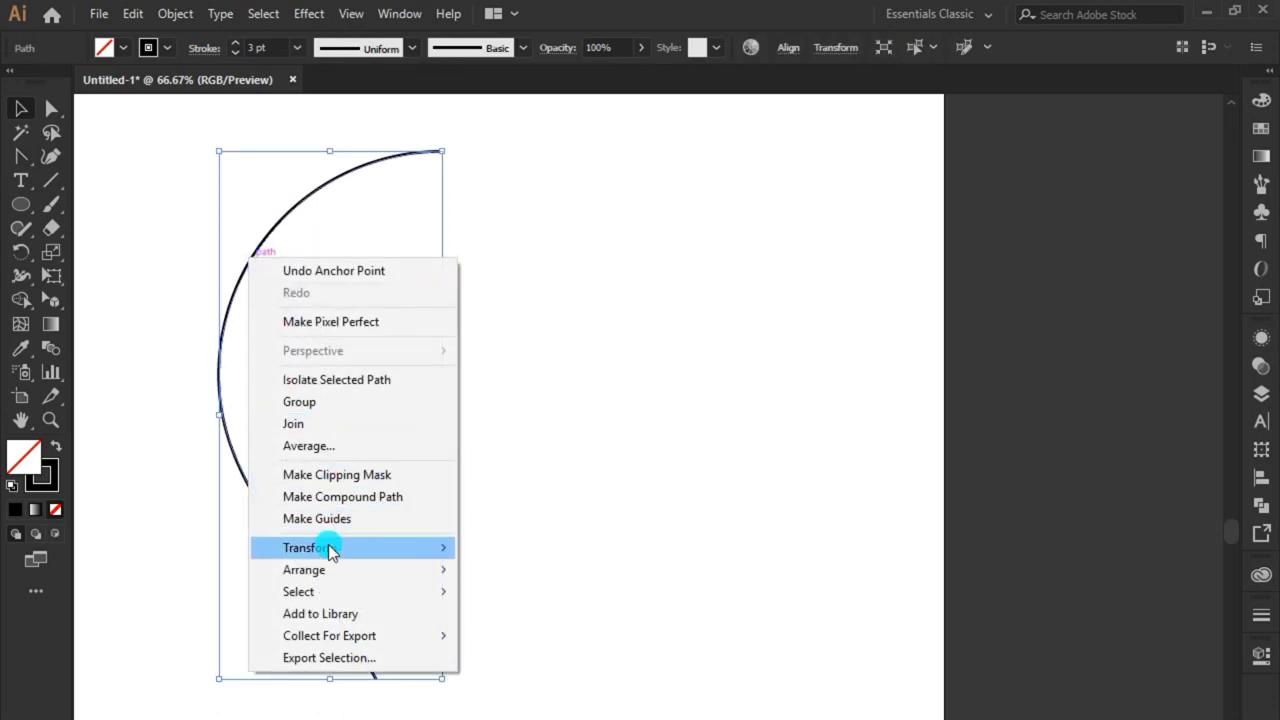
click(540, 622)
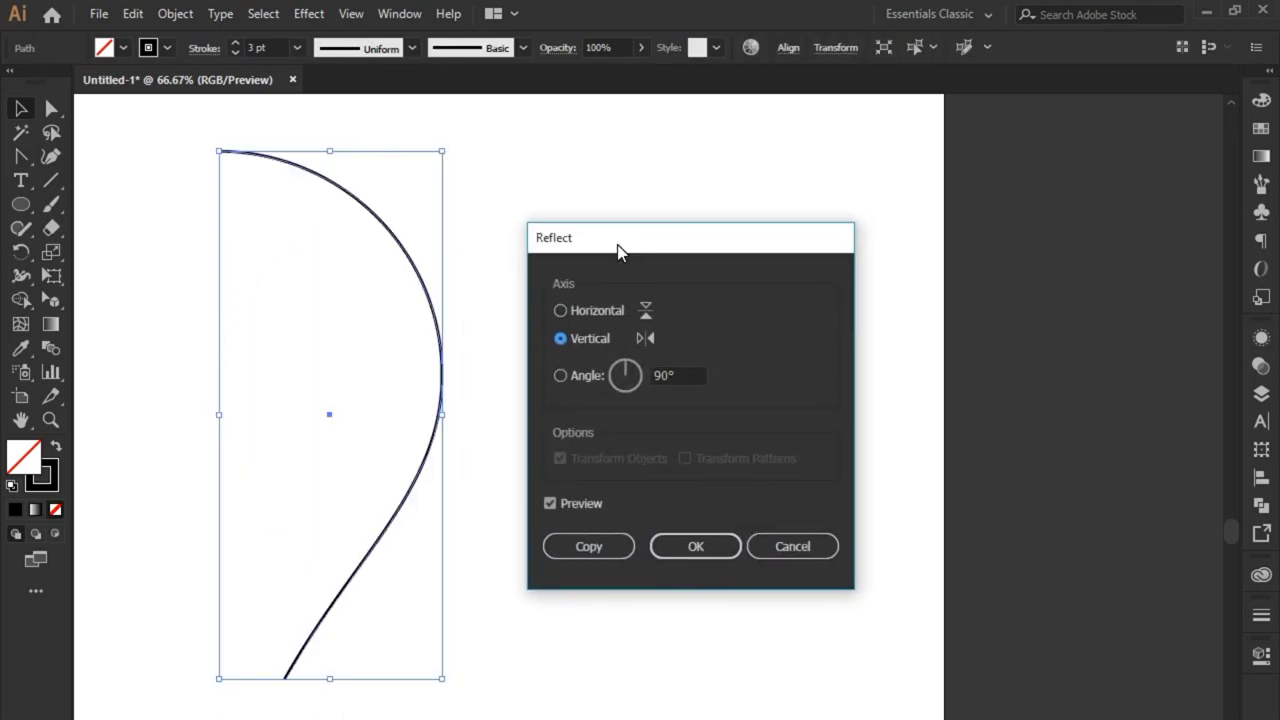
click(571, 554)
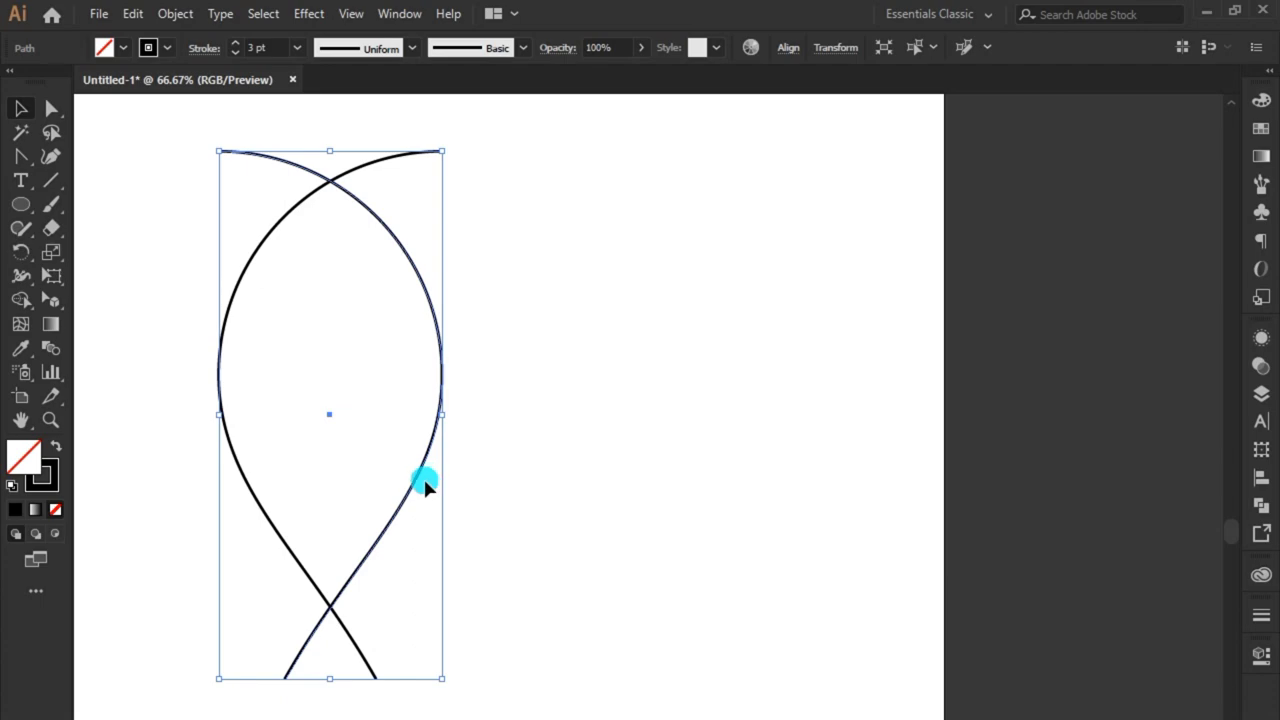
mouse_move(425, 485)
mouse_down()
mouse_move(638, 474)
mouse_move(651, 534)
mouse_up()
click(623, 543)
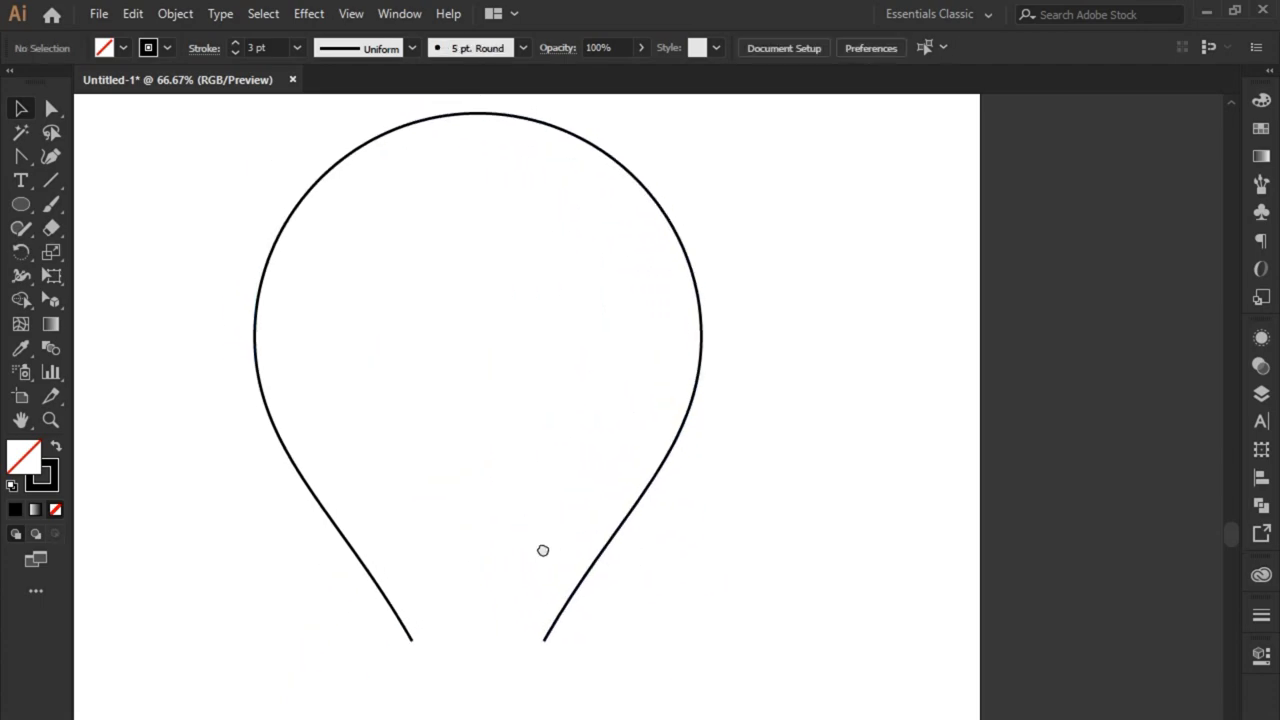
Group both balloon halves, scale the outline down, and move it up on the artboard.
scroll(520, 548, up, 1)
click(496, 545)
drag(697, 222, 186, 320)
right_click(454, 243)
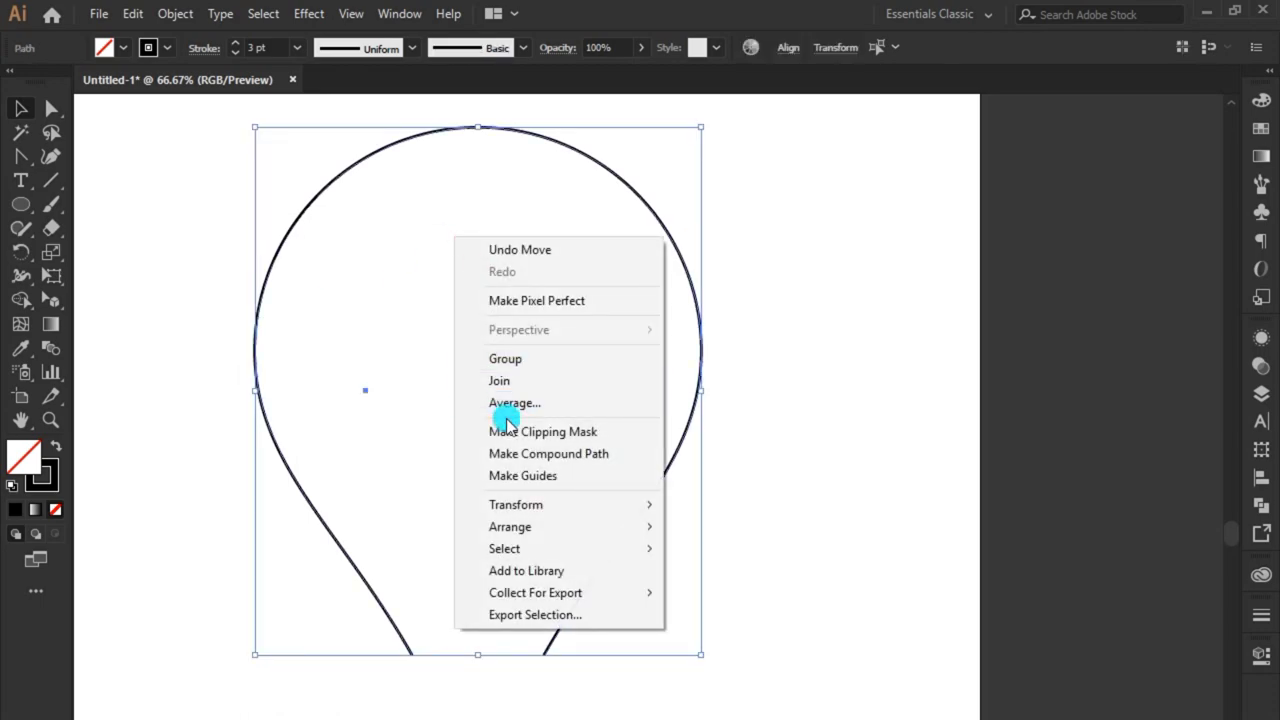
click(510, 359)
drag(700, 131, 653, 181)
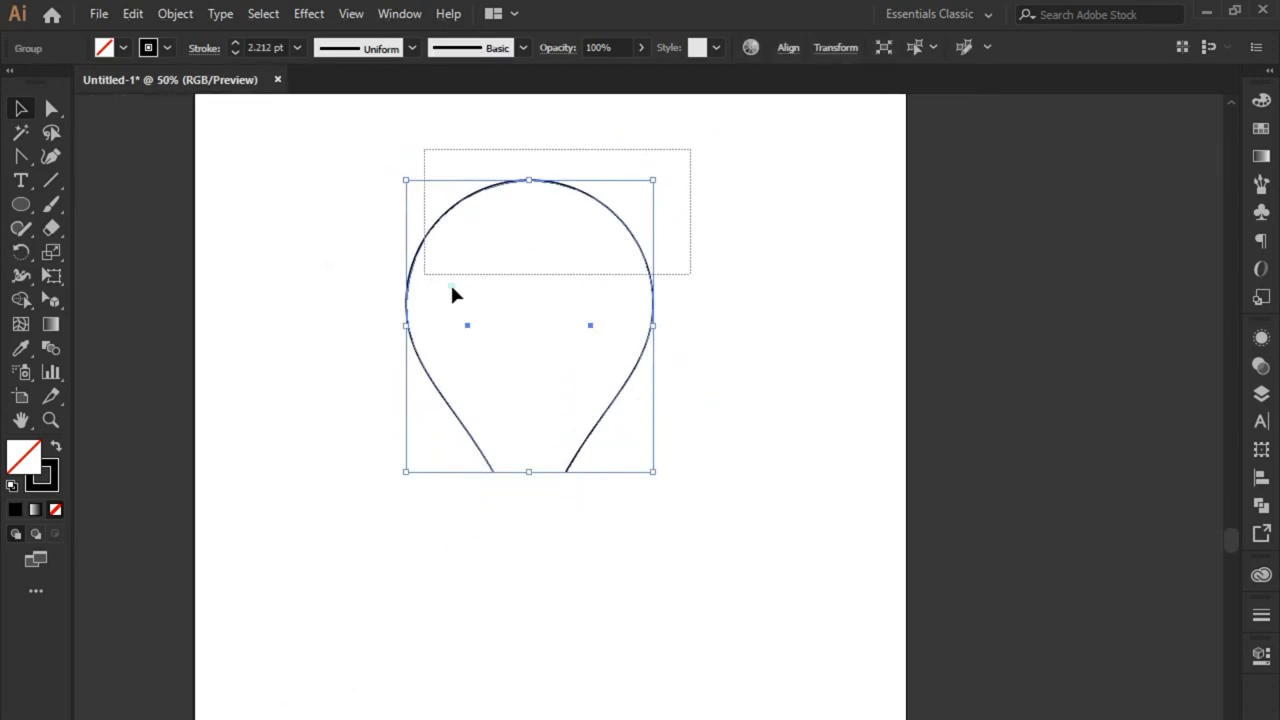
drag(574, 329, 594, 283)
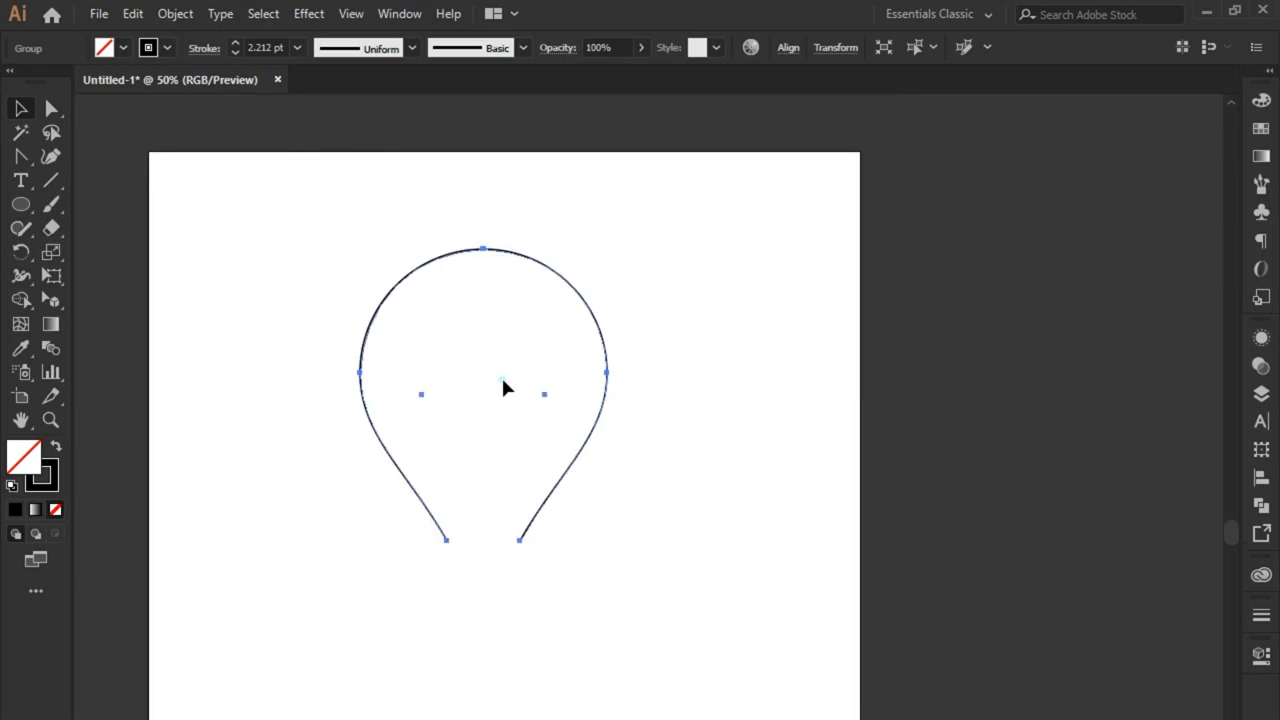
scroll(471, 580, up, 3)
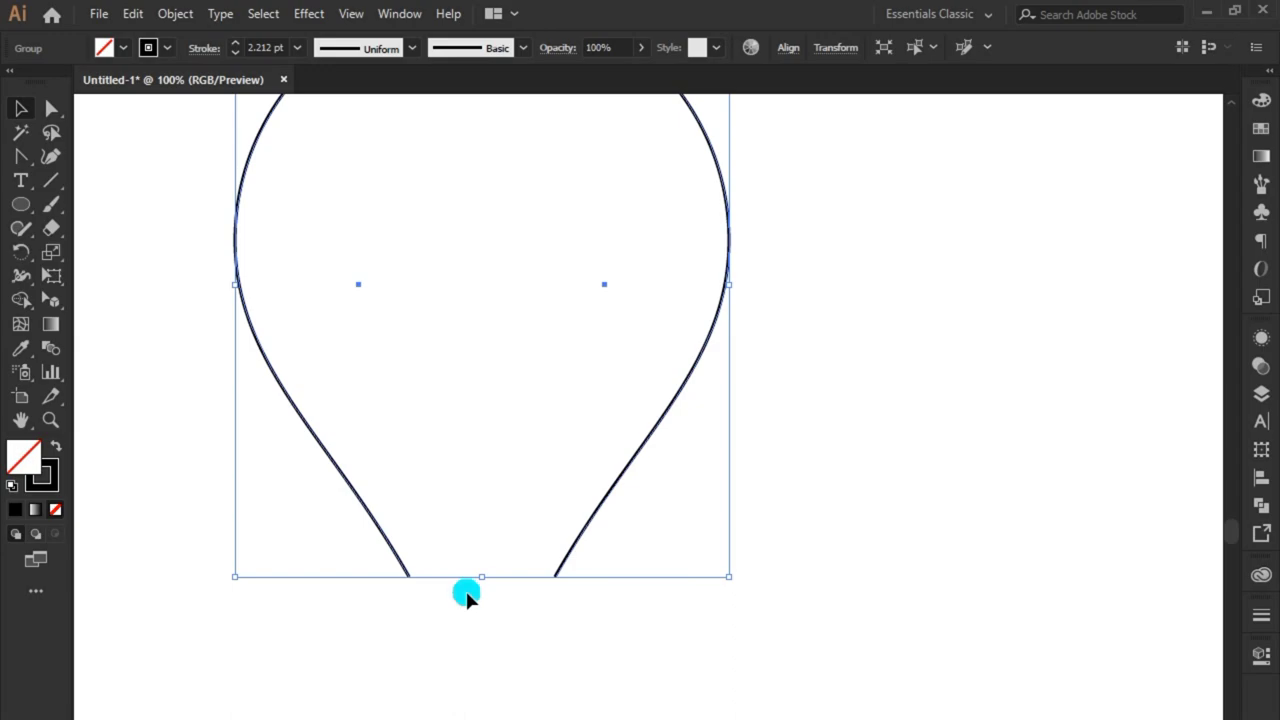
Paste a copy of the balloon outline in front and narrow it horizontally.
scroll(466, 597, down, 1)
click(133, 13)
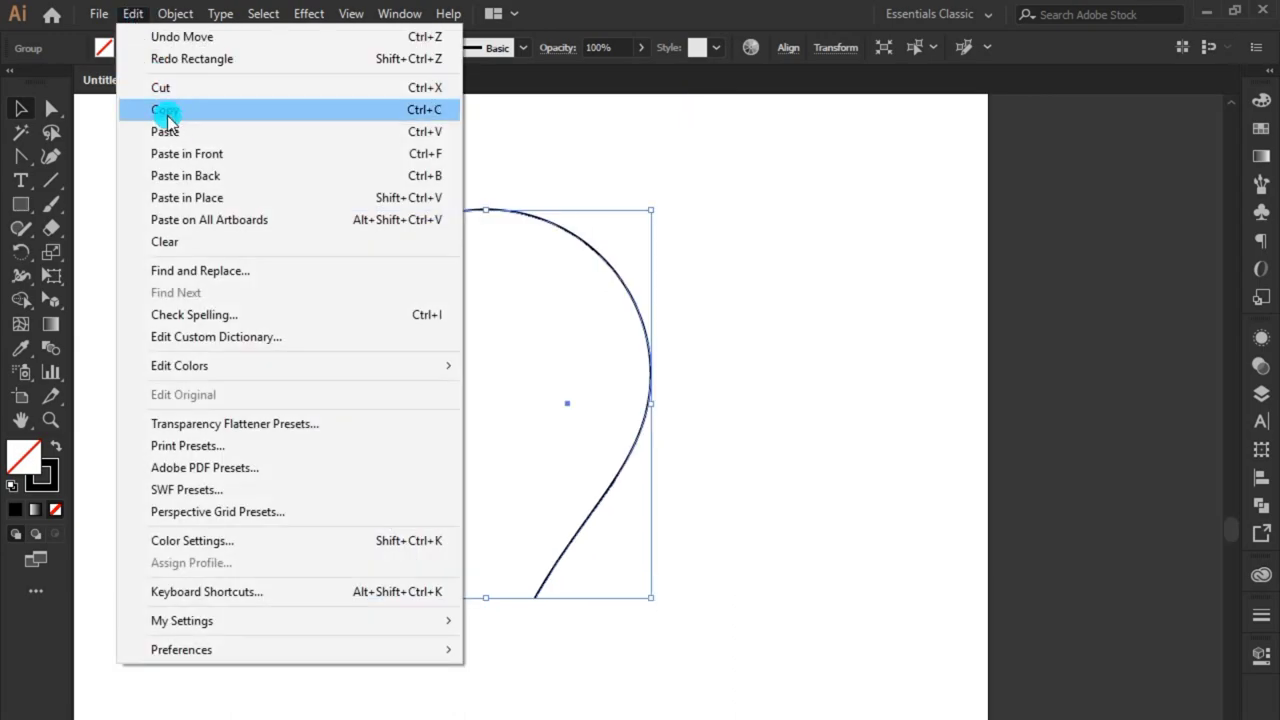
click(135, 12)
click(135, 12)
click(172, 154)
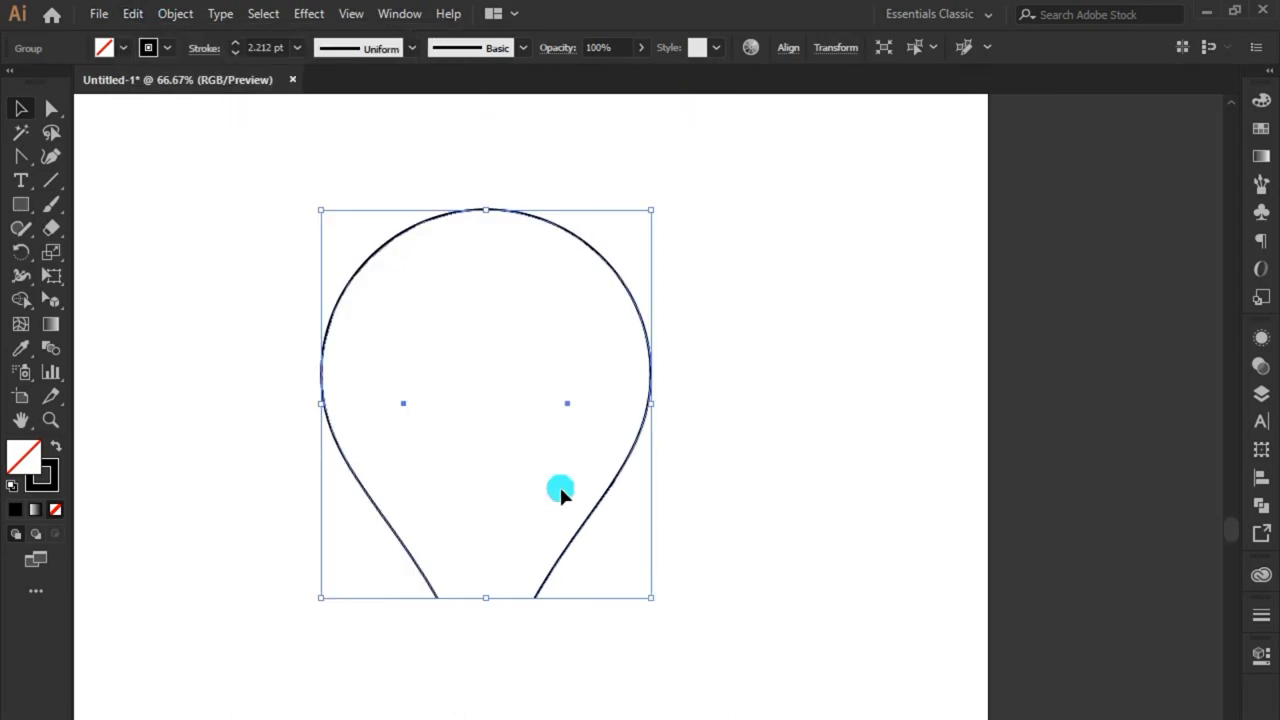
drag(661, 413, 586, 446)
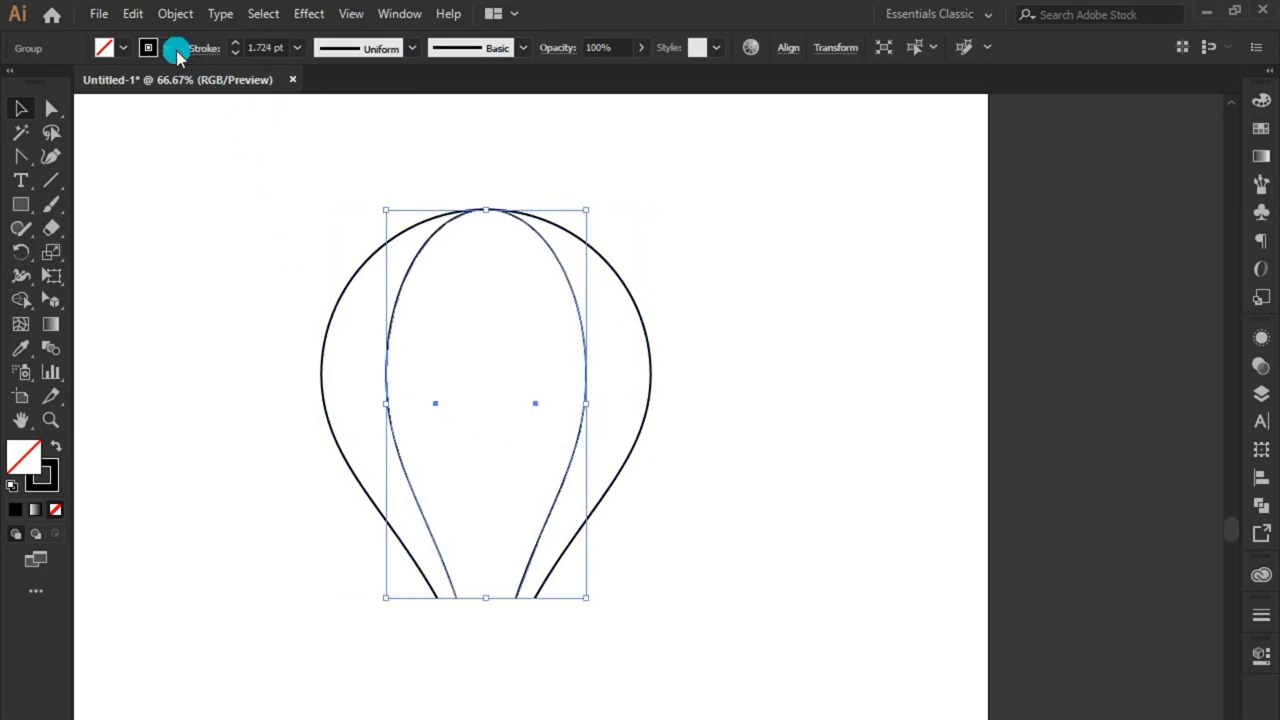
Paste a further-narrowed inner arch and stretch it up to meet the balloon top.
click(134, 13)
click(167, 110)
click(131, 14)
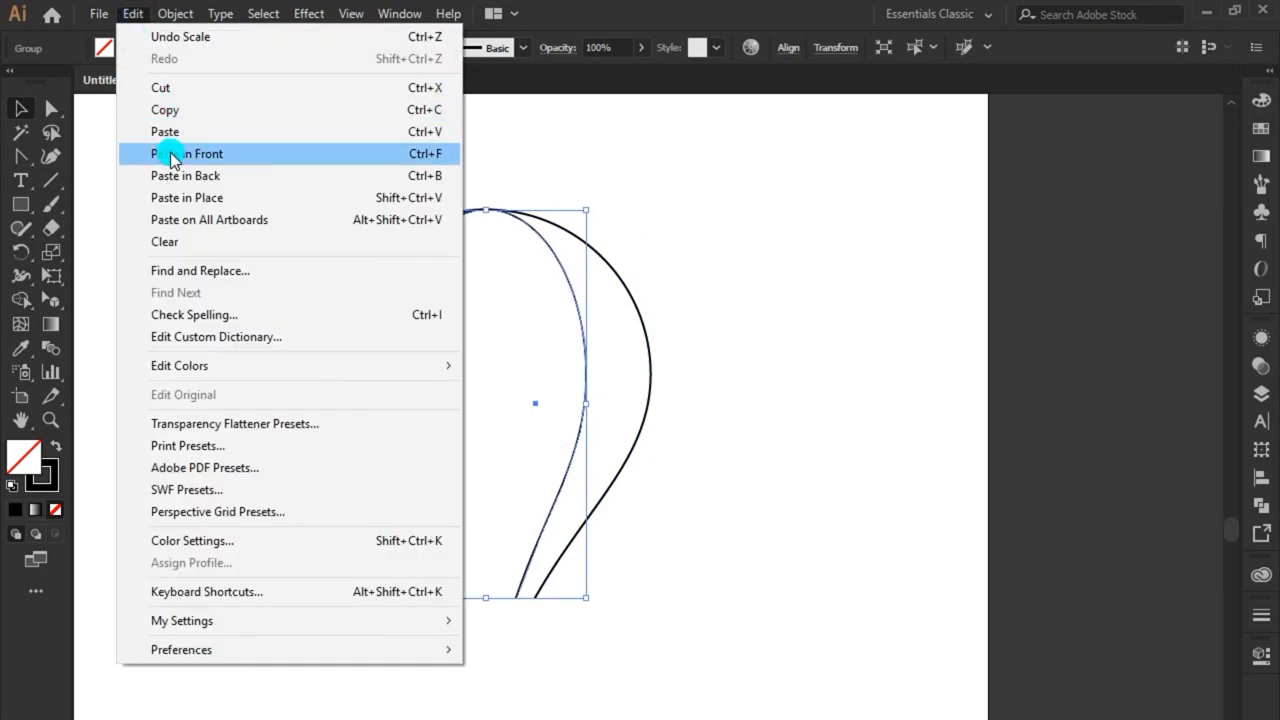
click(212, 155)
drag(593, 398, 531, 491)
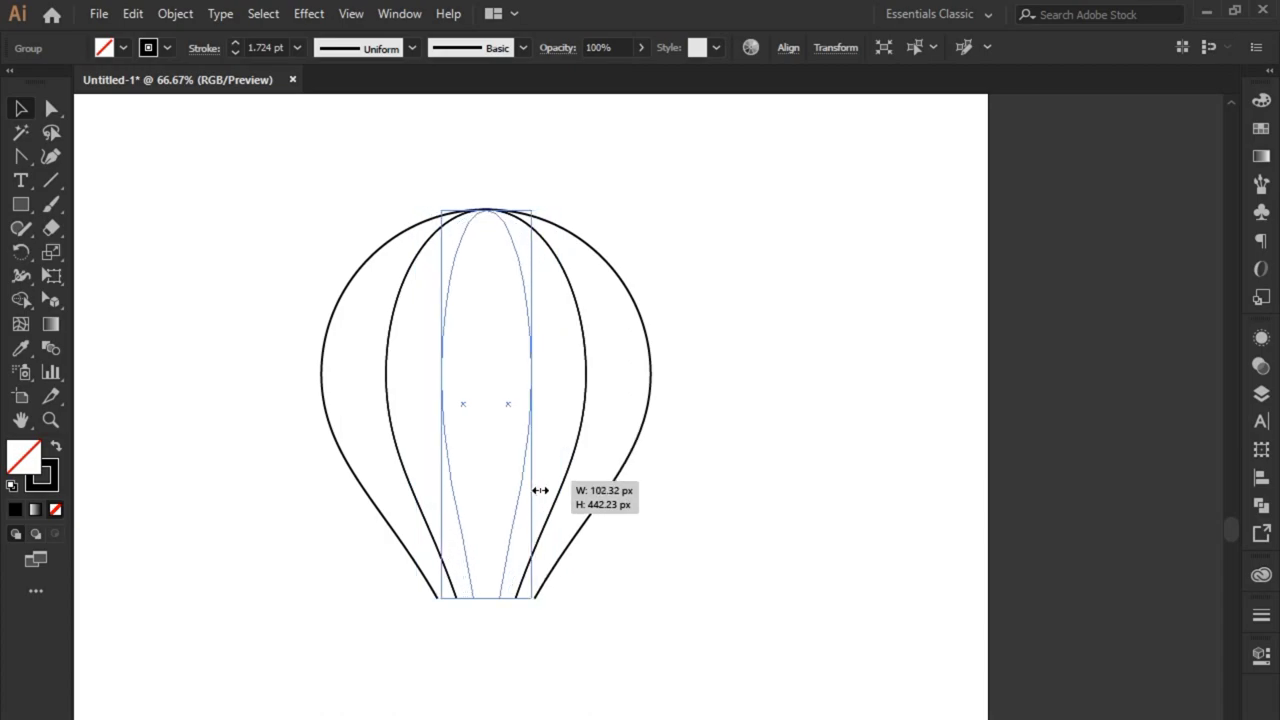
key(ctrl+plus)
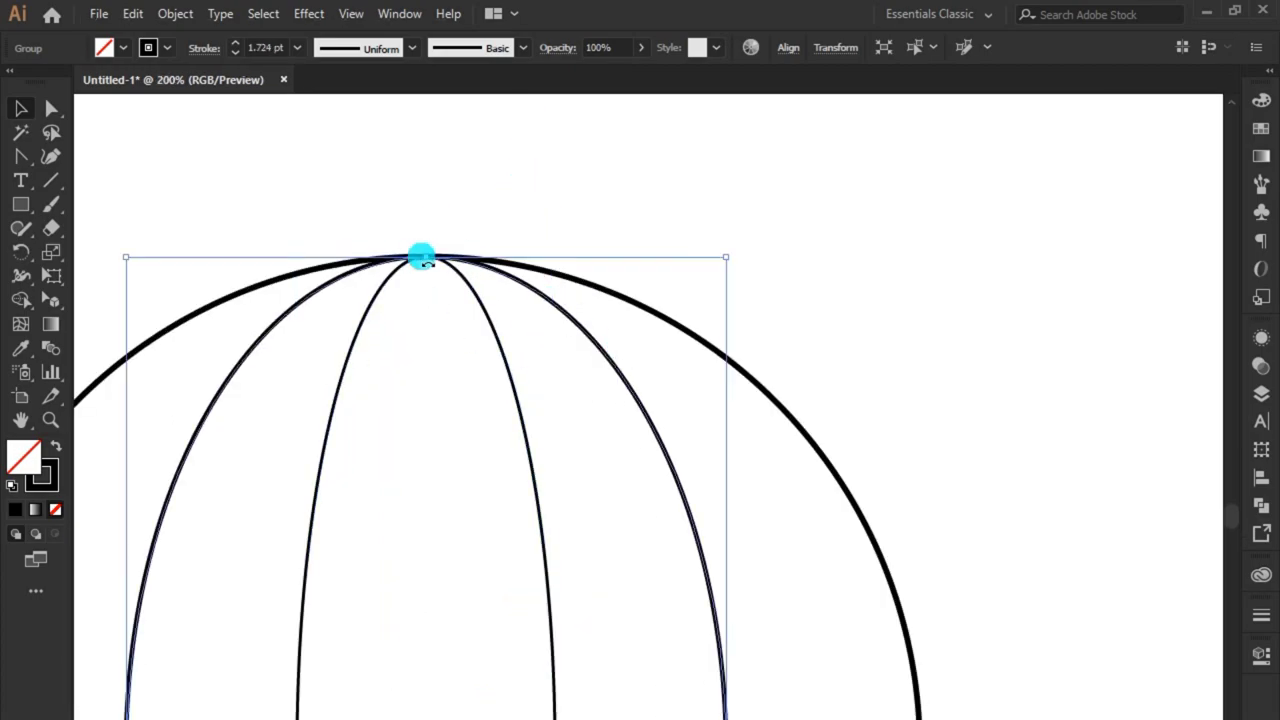
drag(423, 254, 437, 252)
click(427, 258)
Trim away the arch segments sticking out above the top outline with Shape Builder.
key(ctrl+0)
key(ctrl+a)
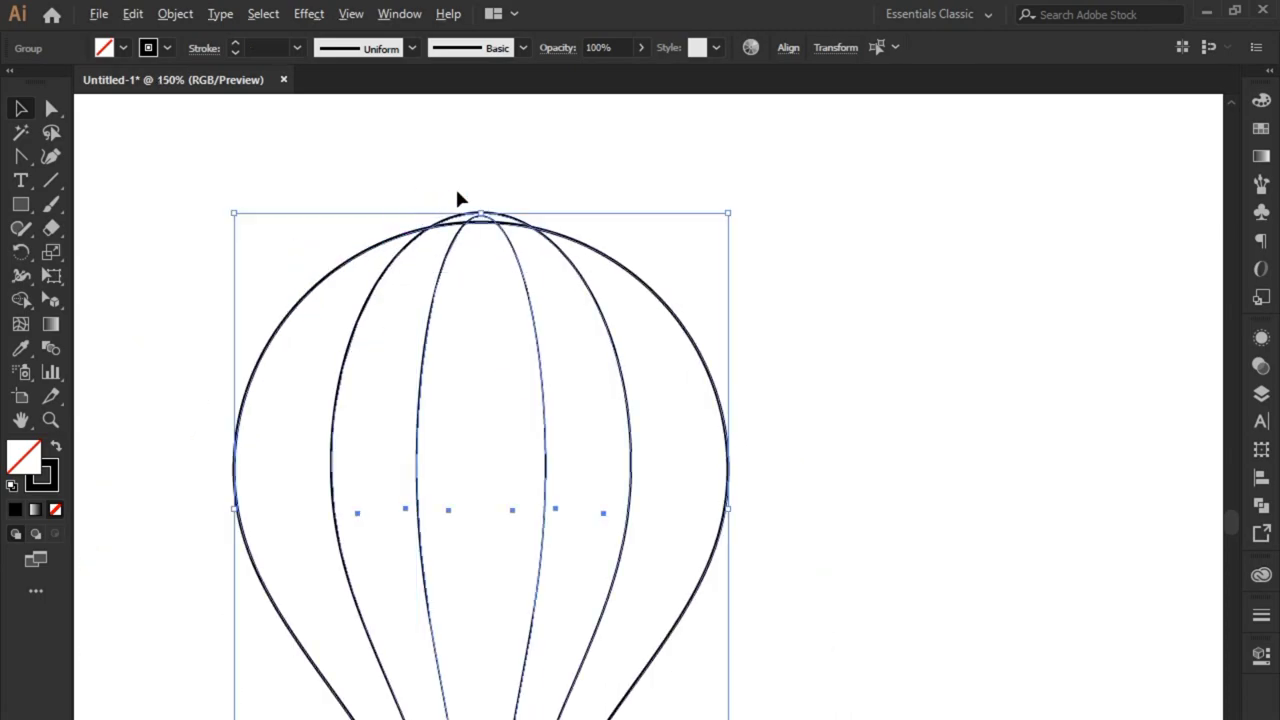
key(ctrl+plus)
key(ctrl+plus)
click(20, 300)
scroll(449, 280, up, 2)
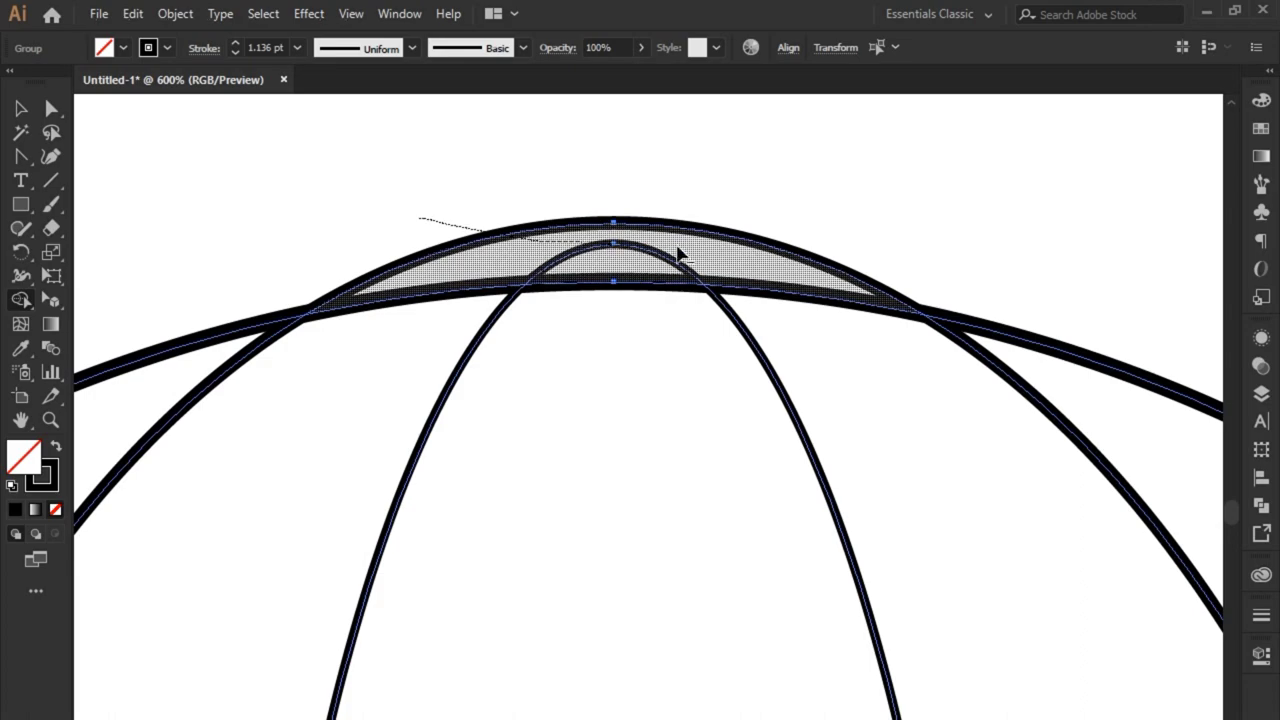
alt+click(618, 238)
alt+click(664, 243)
key(ctrl+0)
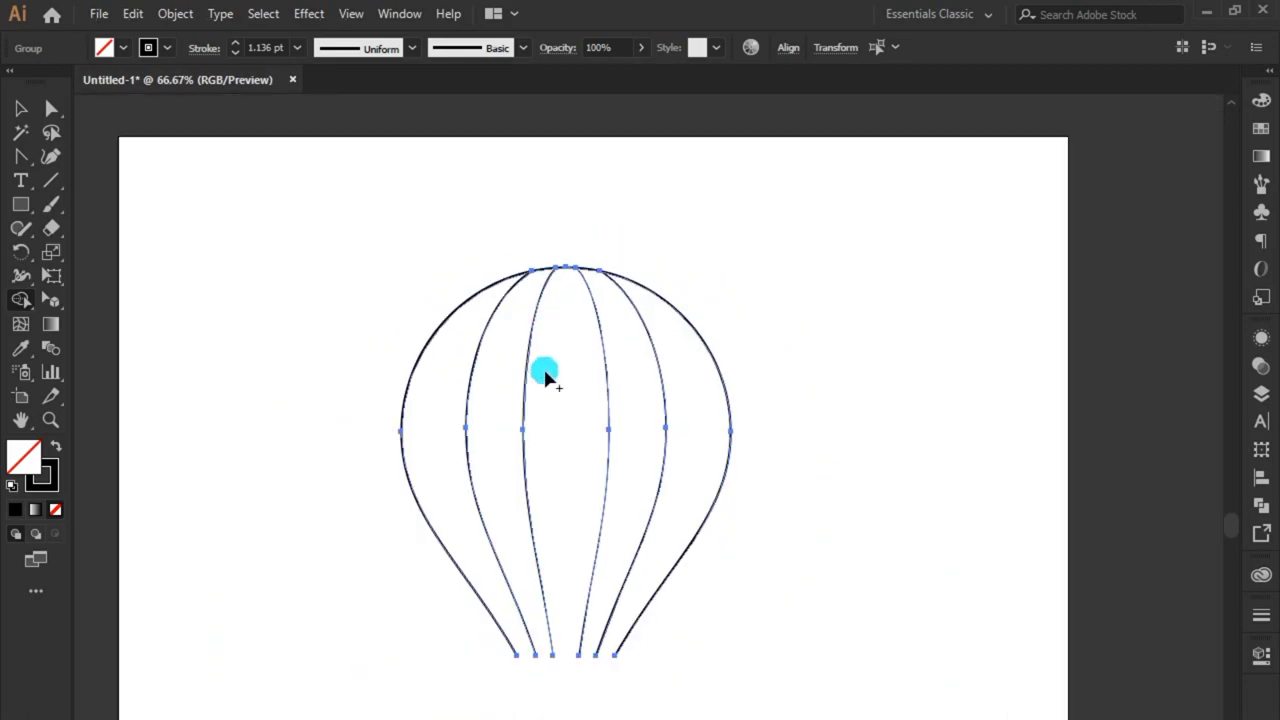
key(v)
click(357, 449)
Draw a rectangle across the balloon's narrow bottom and adjust its top edge.
scroll(400, 503, up, 2)
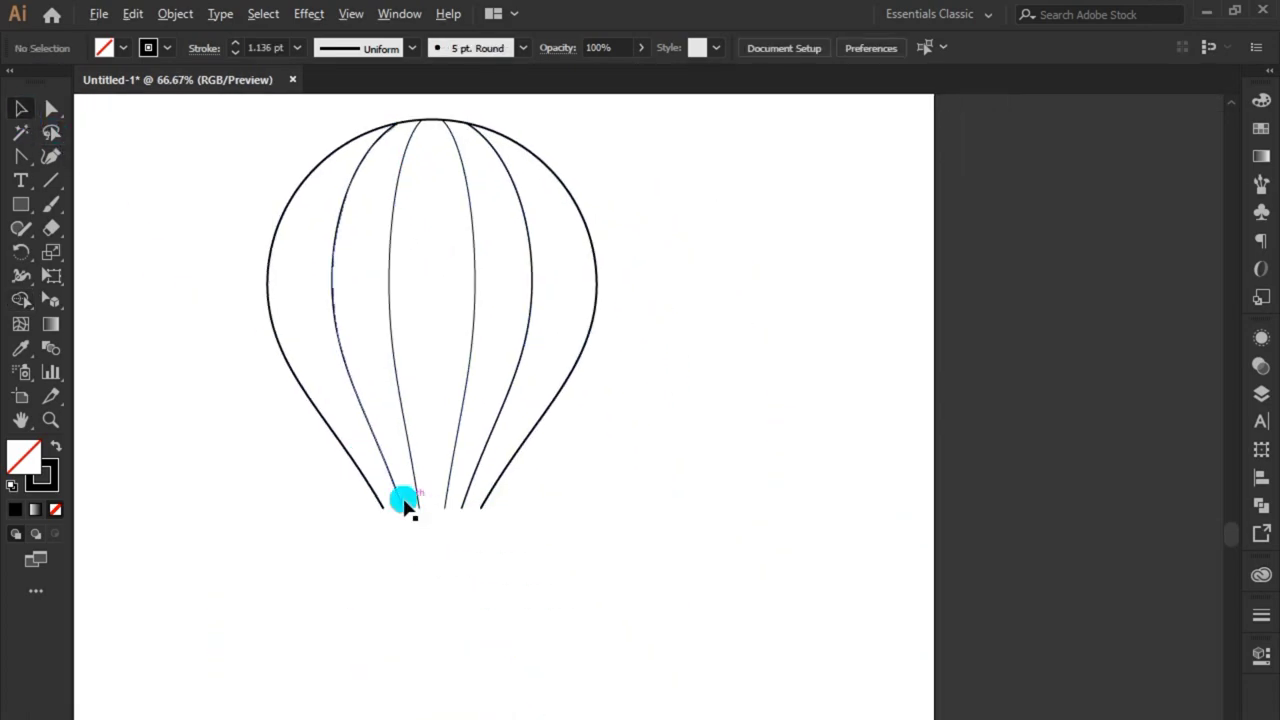
drag(253, 404, 694, 519)
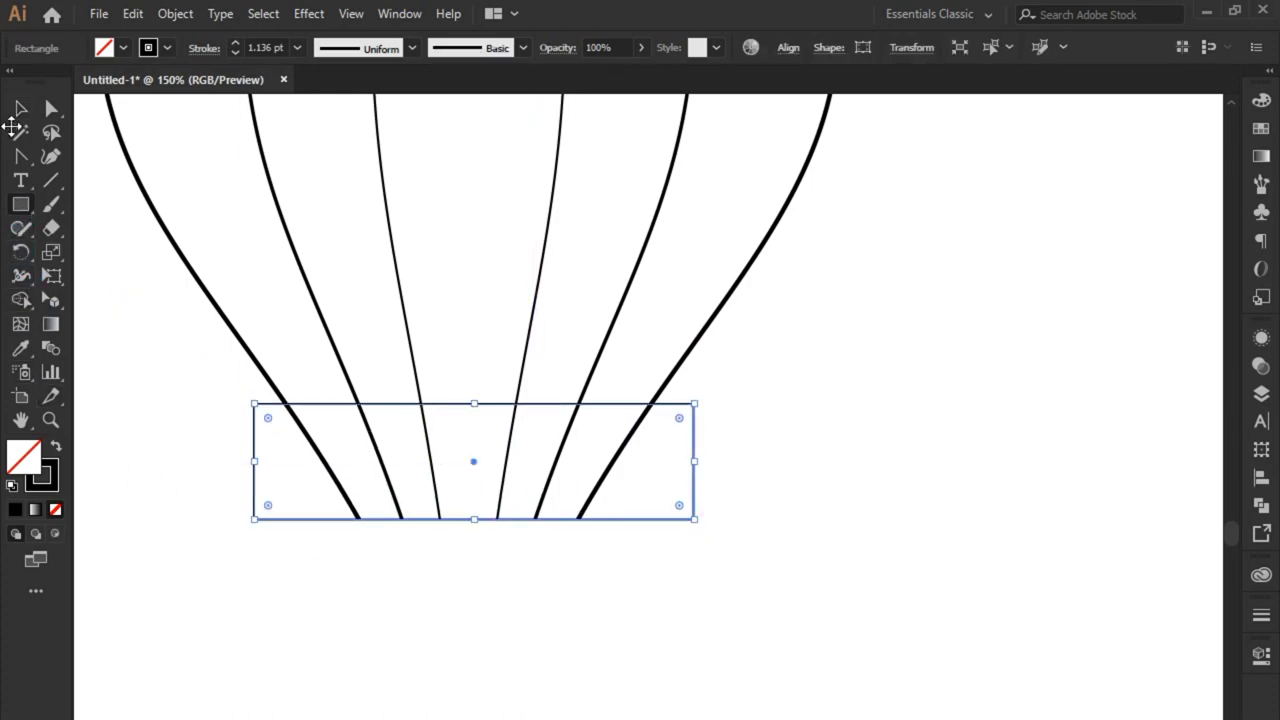
click(21, 108)
drag(214, 371, 790, 628)
drag(677, 461, 660, 572)
click(483, 410)
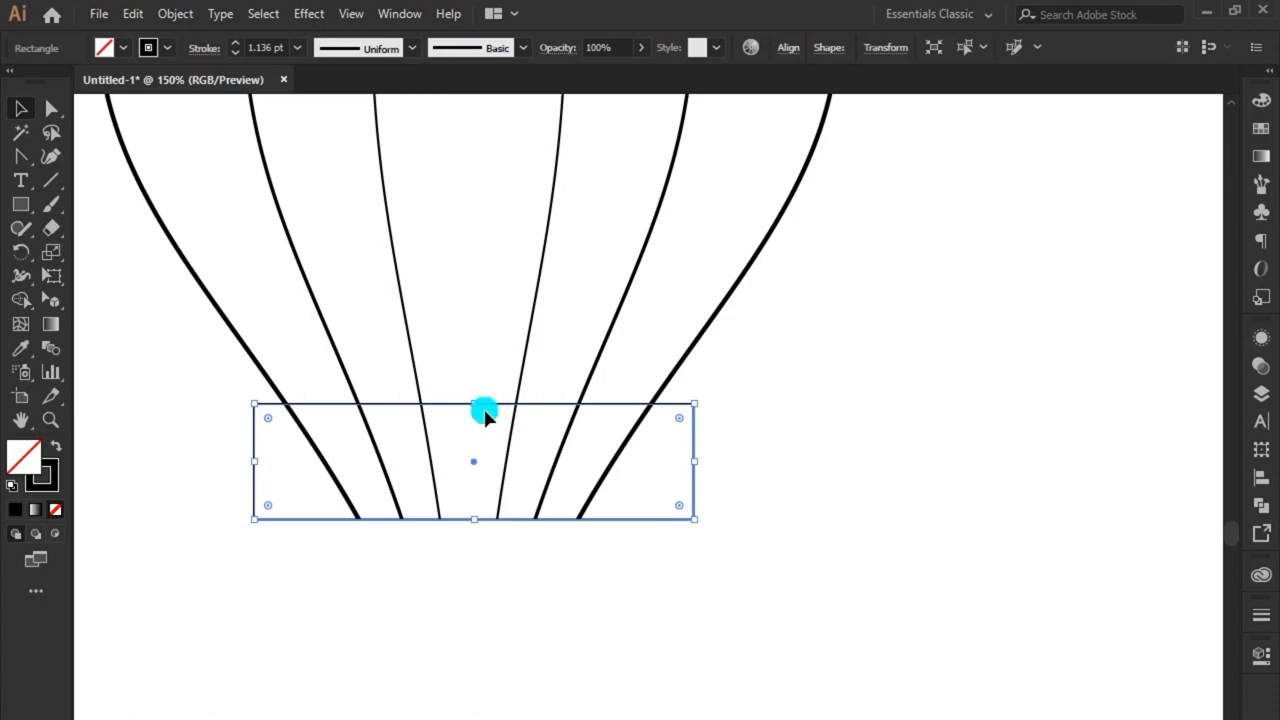
drag(483, 410, 470, 400)
drag(634, 606, 222, 484)
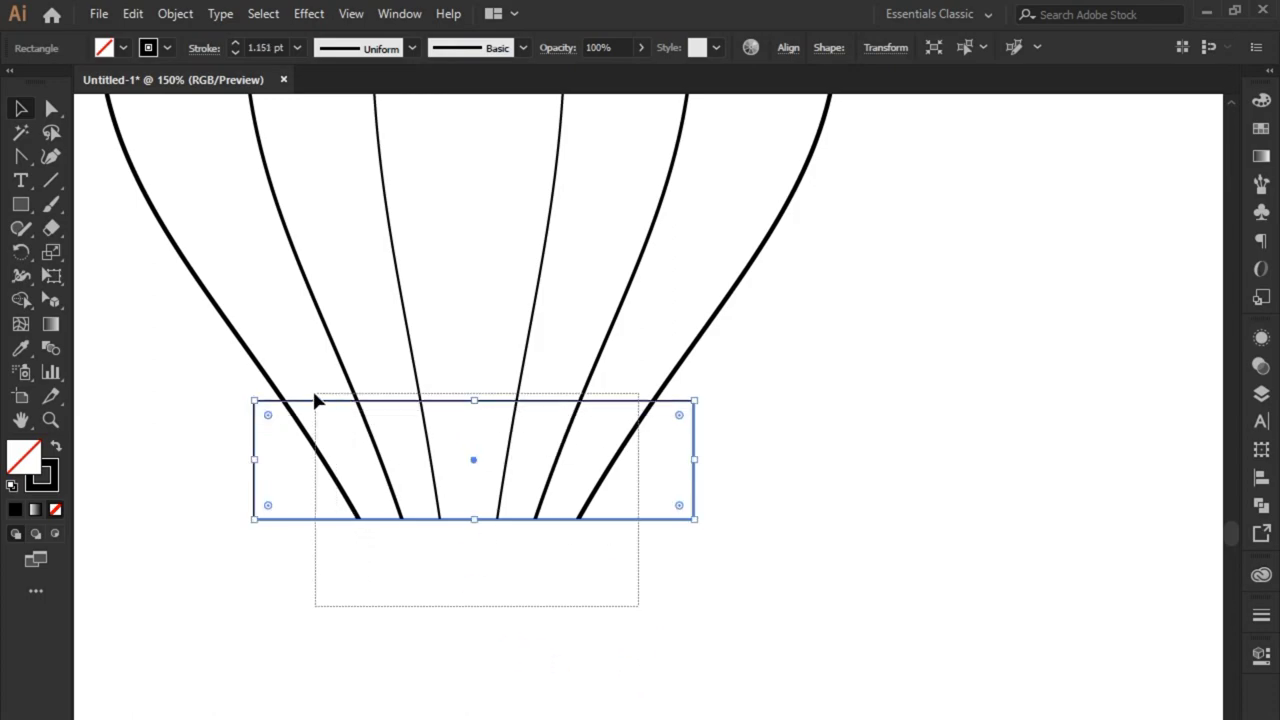
key(ctrl+minus)
key(ctrl+minus)
key(ctrl+equal)
click(334, 606)
key(ctrl+equal)
key(ctrl+equal)
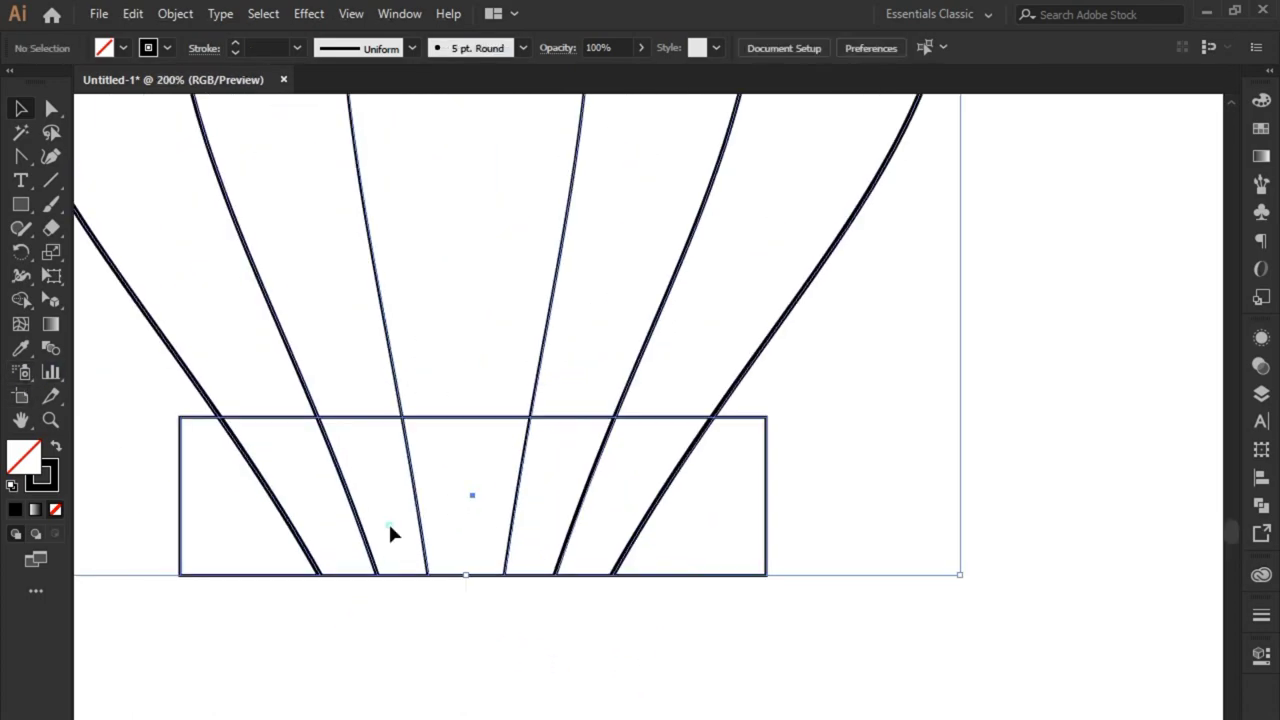
mouse_move(429, 399)
mouse_down()
mouse_move(460, 435)
mouse_move(471, 420)
mouse_move(471, 443)
mouse_up()
drag(257, 643, 800, 366)
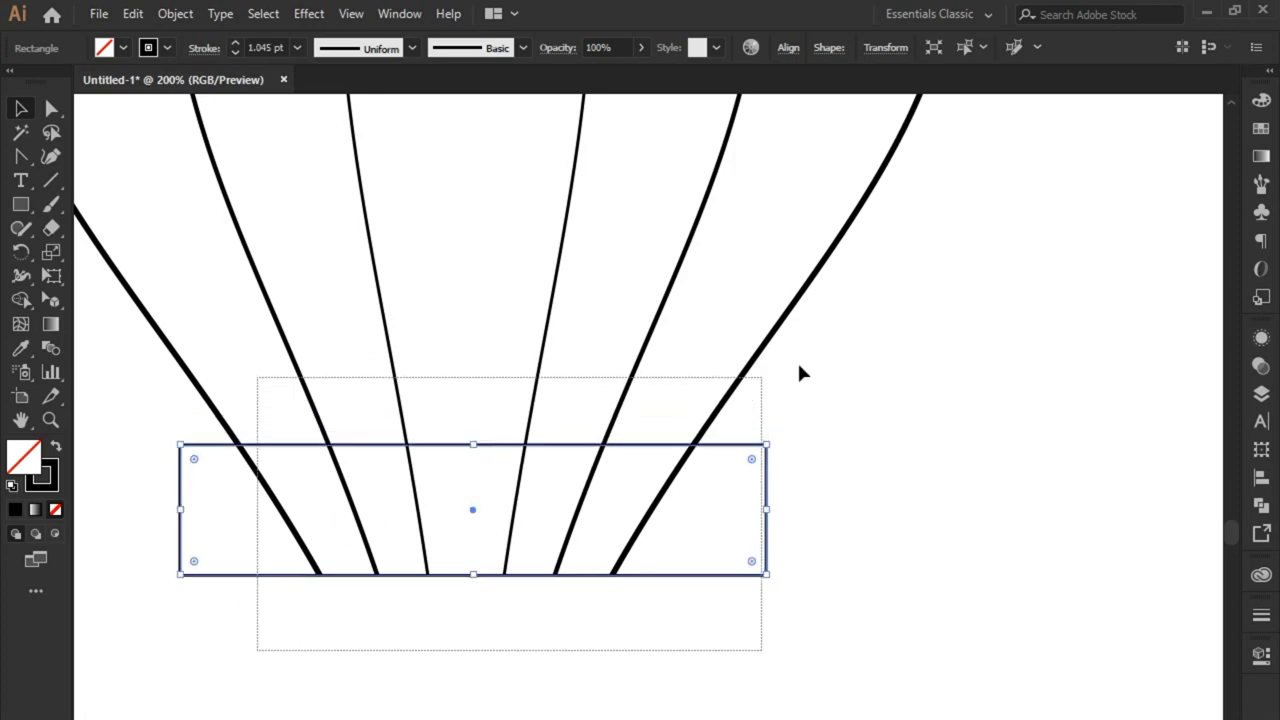
Trim the rectangle outside the balloon and merge the band into one black, unstroked shape.
click(20, 299)
alt+click(335, 420)
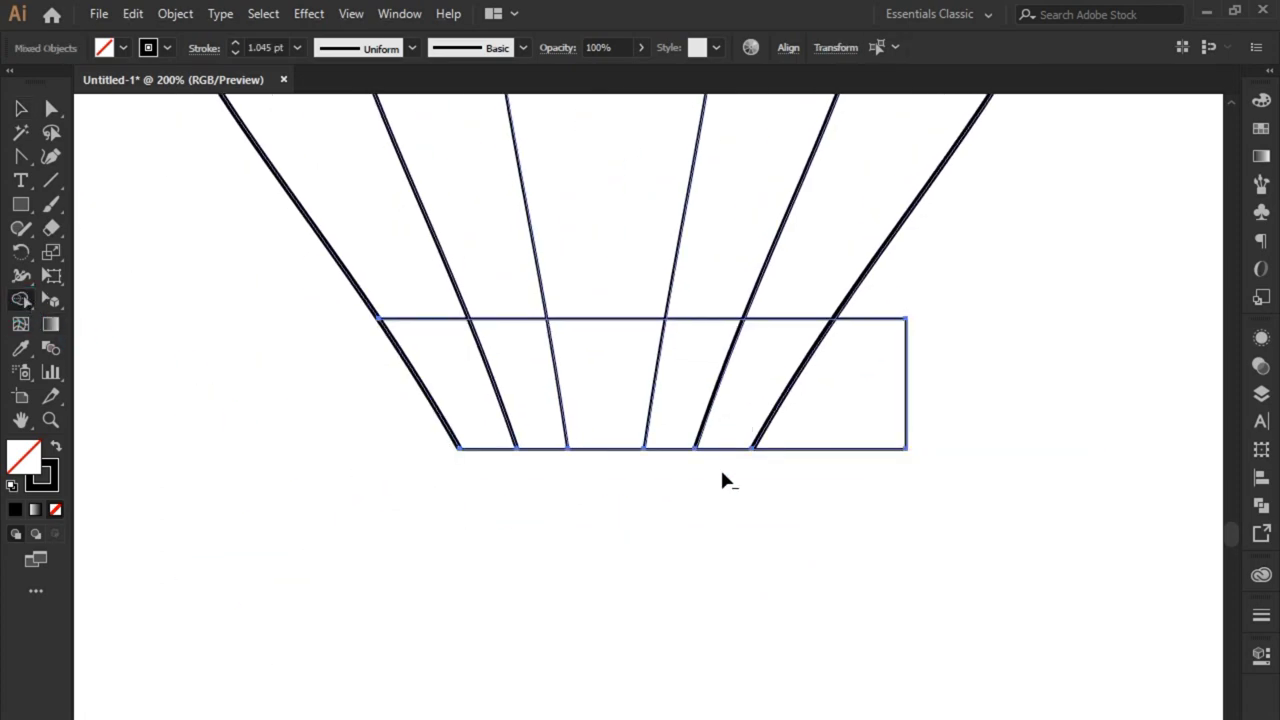
alt+click(840, 420)
click(56, 446)
drag(460, 407, 776, 400)
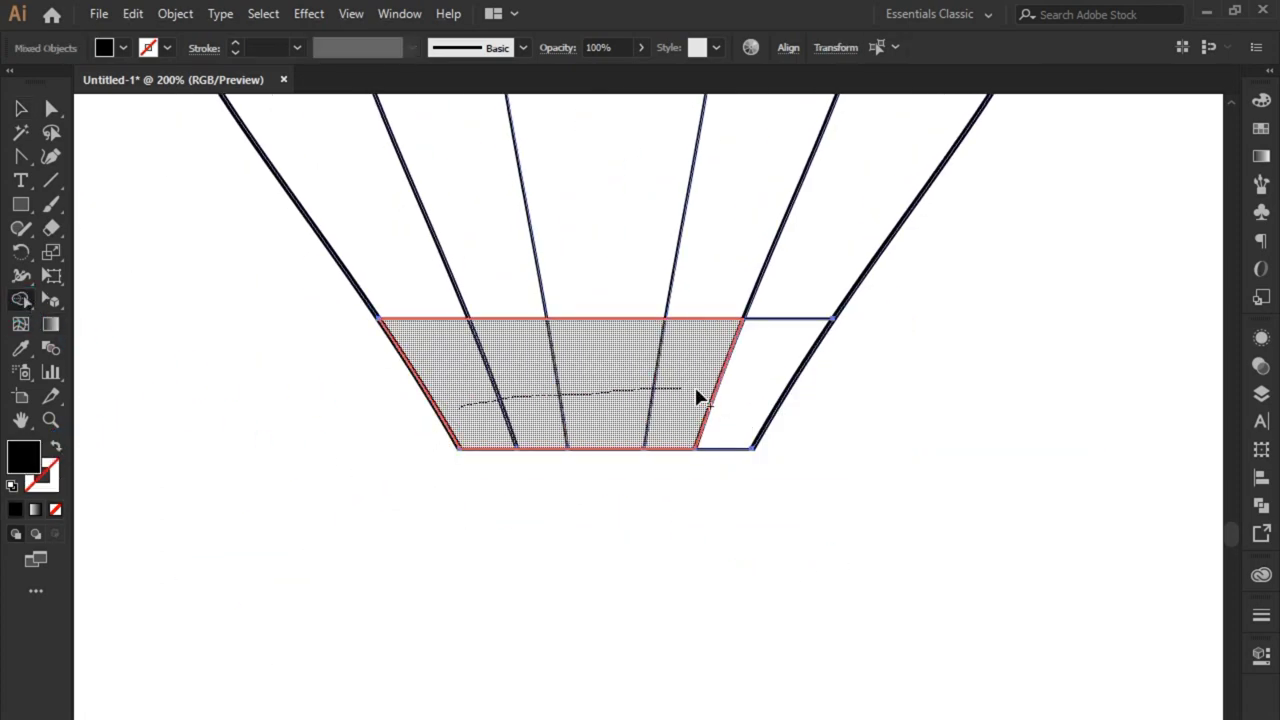
click(21, 108)
click(335, 505)
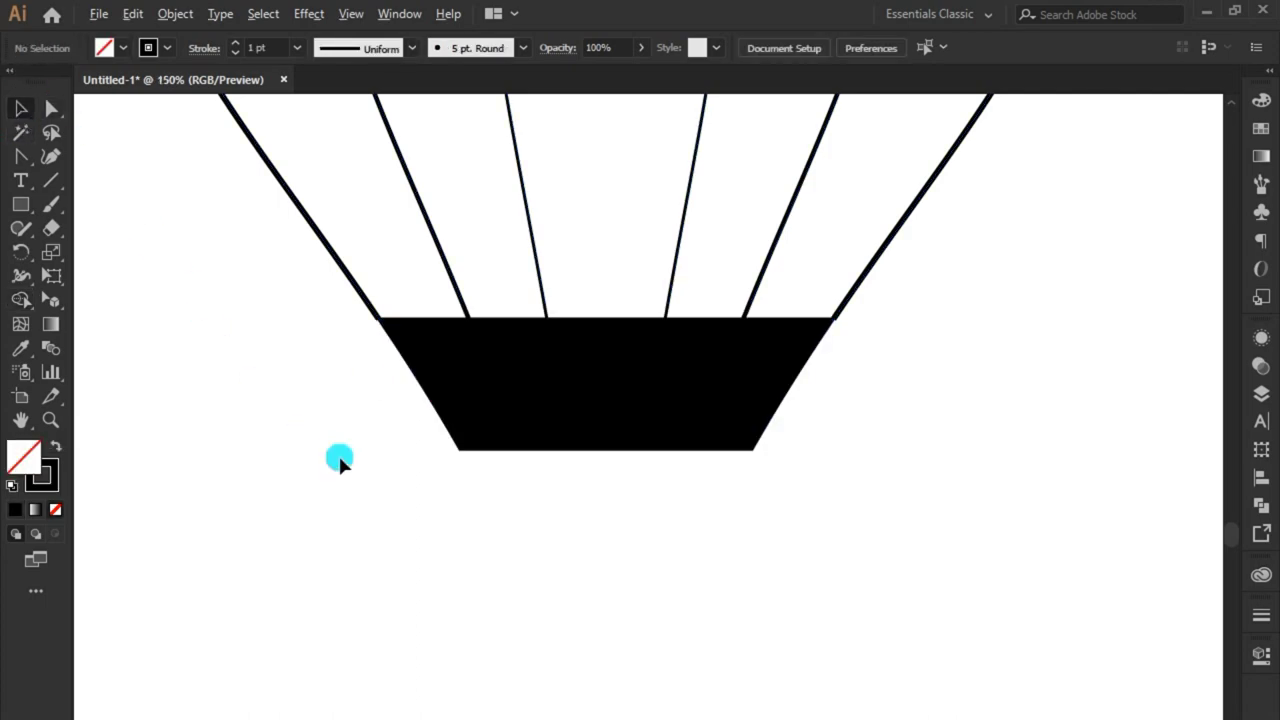
Move the whole balloon up about 50 px to make room below it.
scroll(335, 505, down, 4)
scroll(340, 495, down, 1)
drag(544, 486, 290, 300)
drag(400, 405, 405, 355)
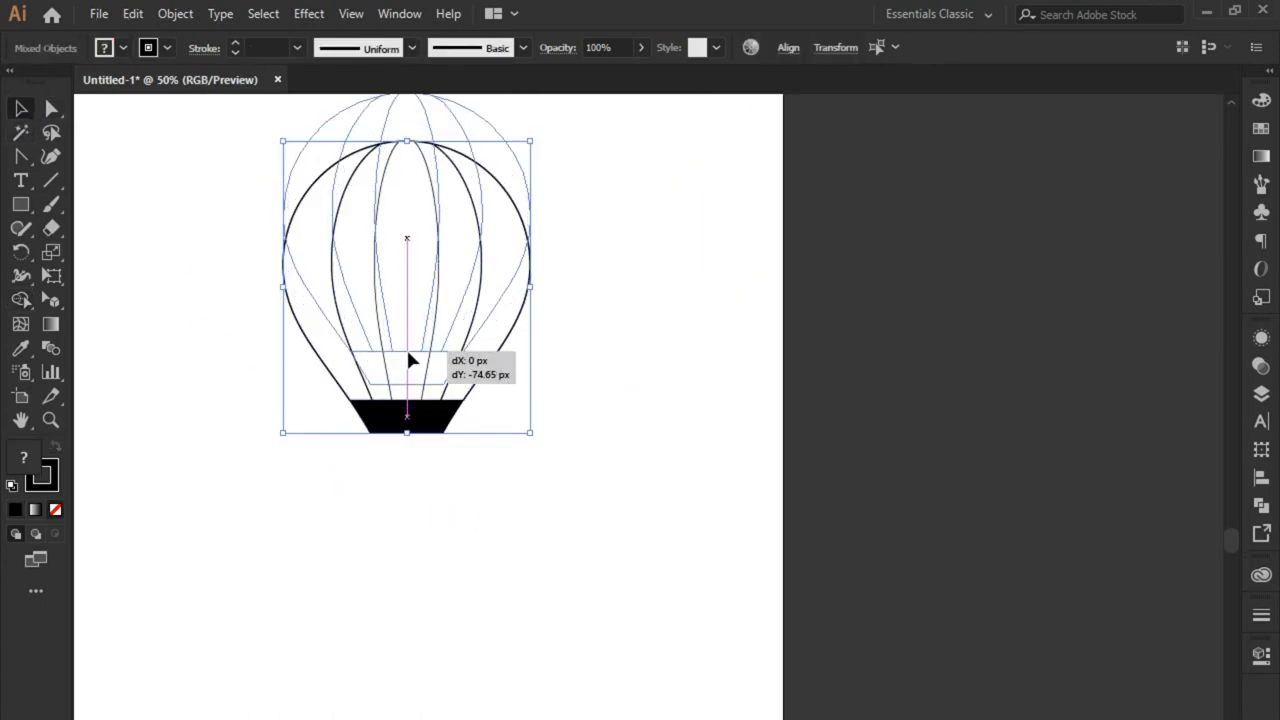
click(400, 483)
scroll(400, 450, up, 2)
drag(400, 428, 423, 420)
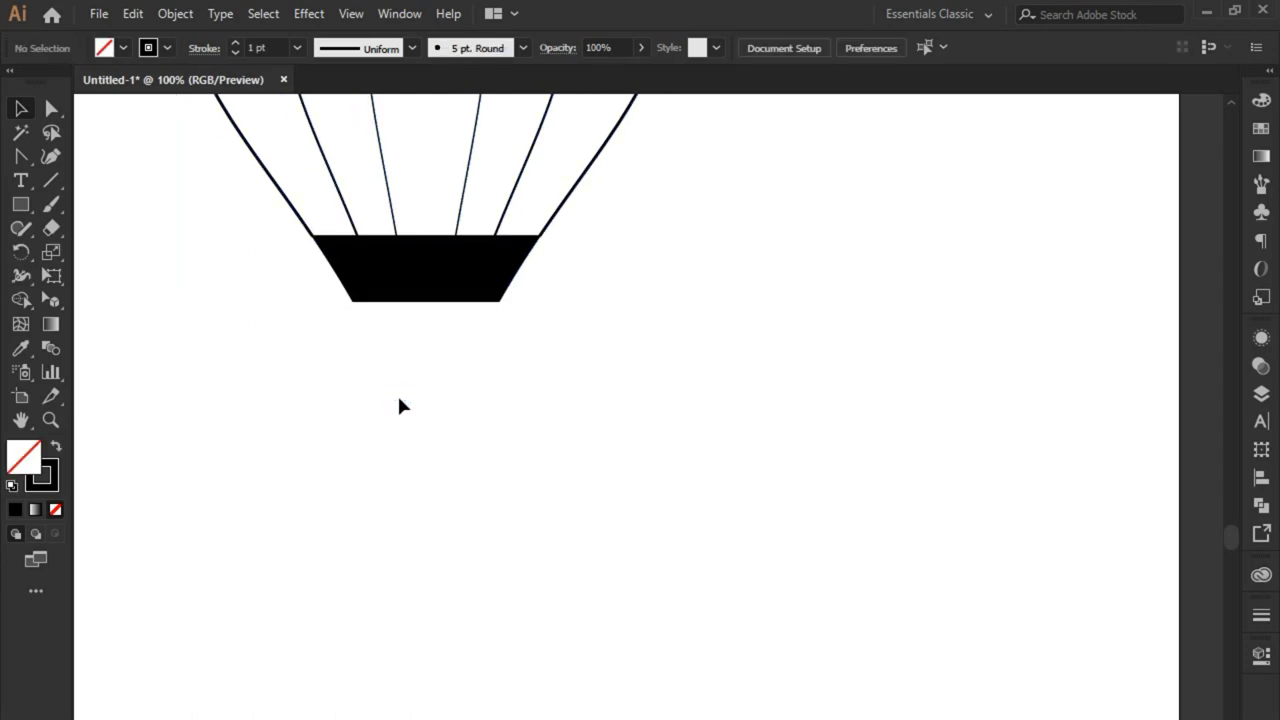
scroll(363, 372, up, 1)
scroll(423, 386, up, 1)
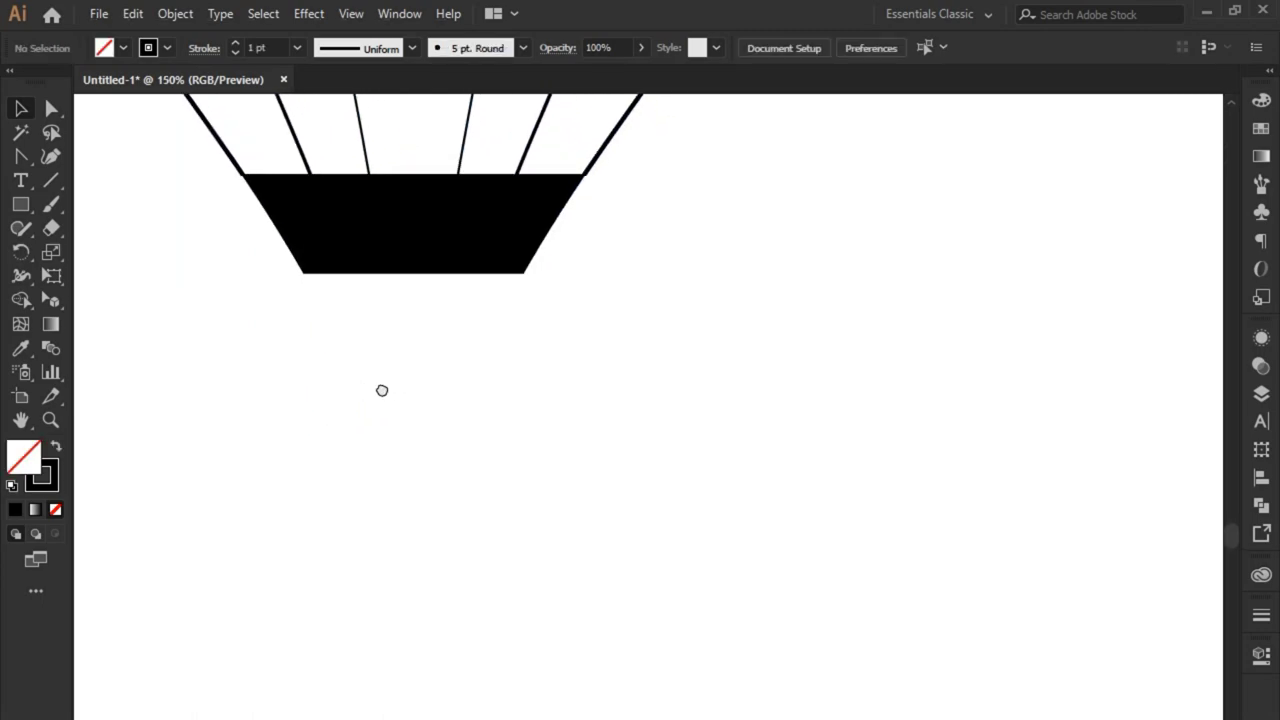
scroll(560, 411, left, 2)
Draw the basket body rectangle below the balloon.
scroll(489, 369, down, 2)
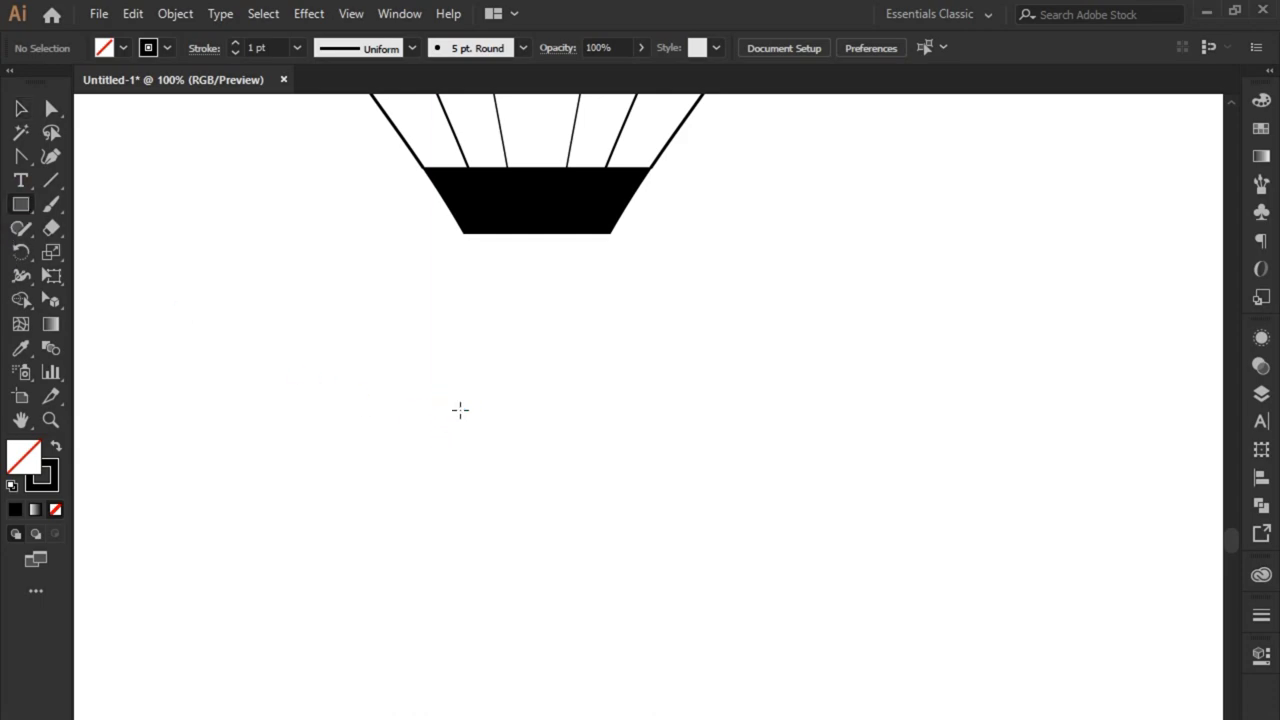
drag(451, 401, 643, 528)
scroll(545, 432, up, 2)
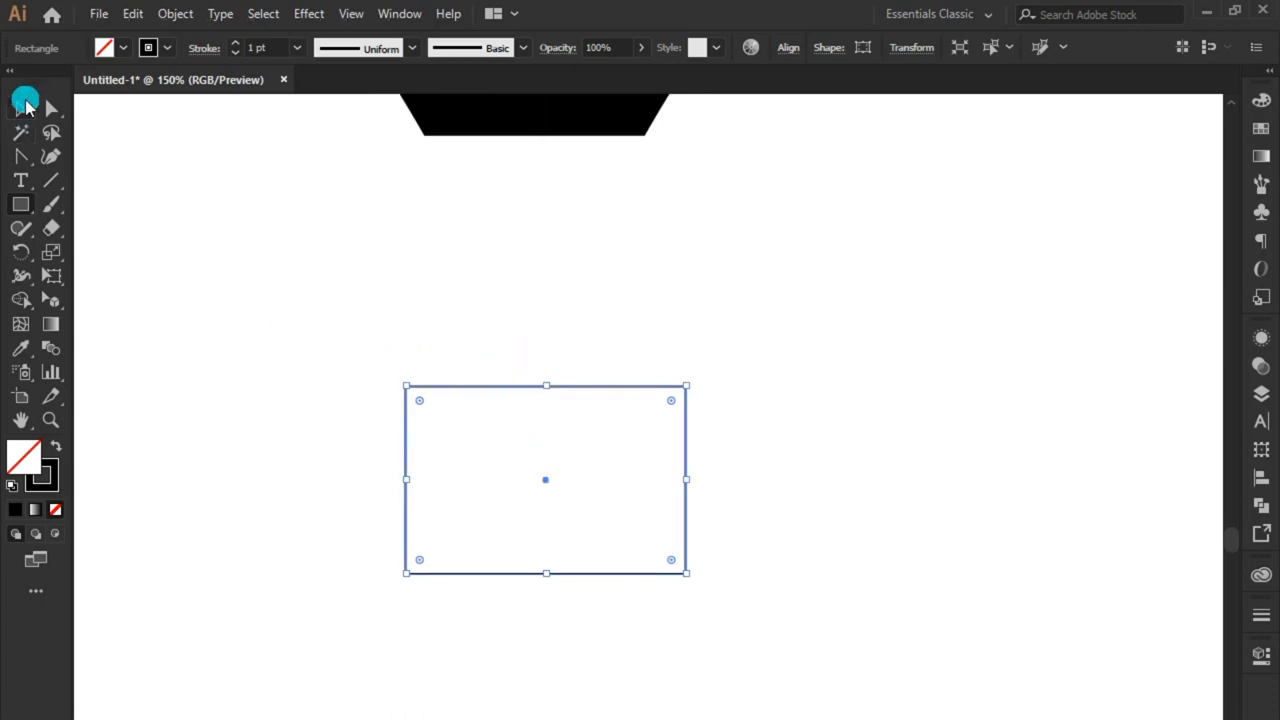
click(25, 103)
click(55, 200)
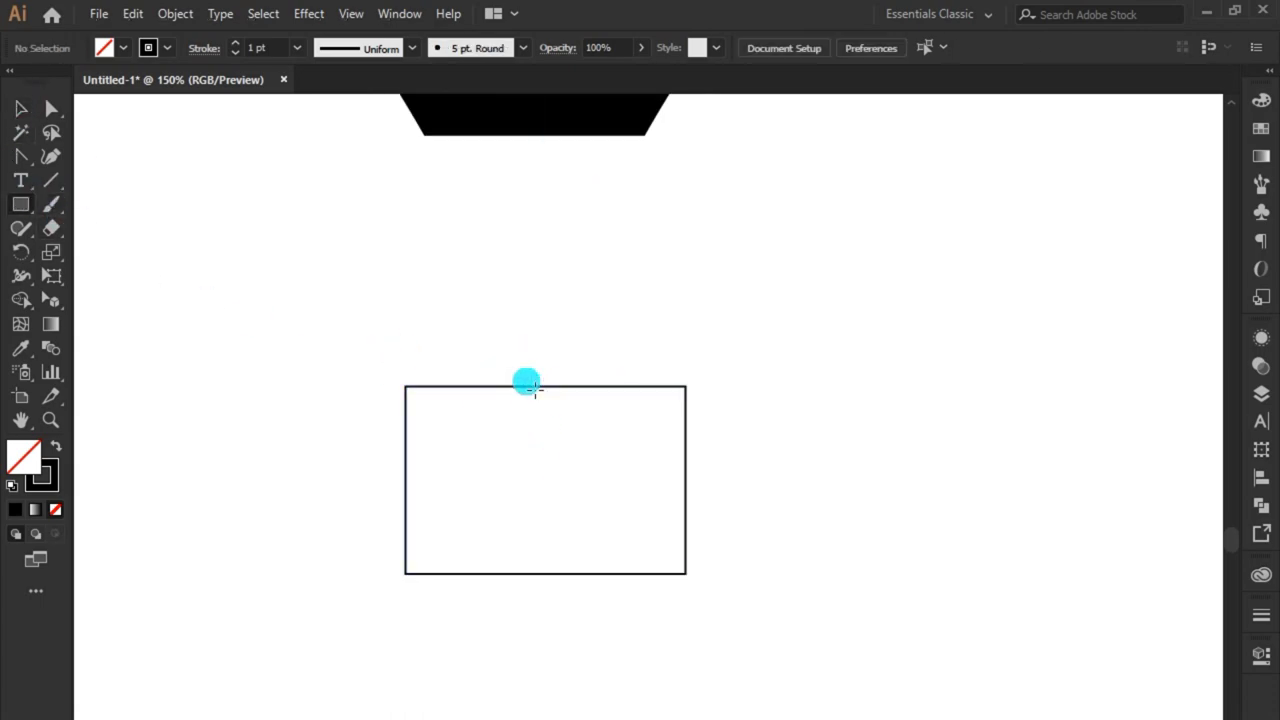
Add a thin rim rectangle wider than the basket top and shorten the basket body.
drag(541, 373, 702, 397)
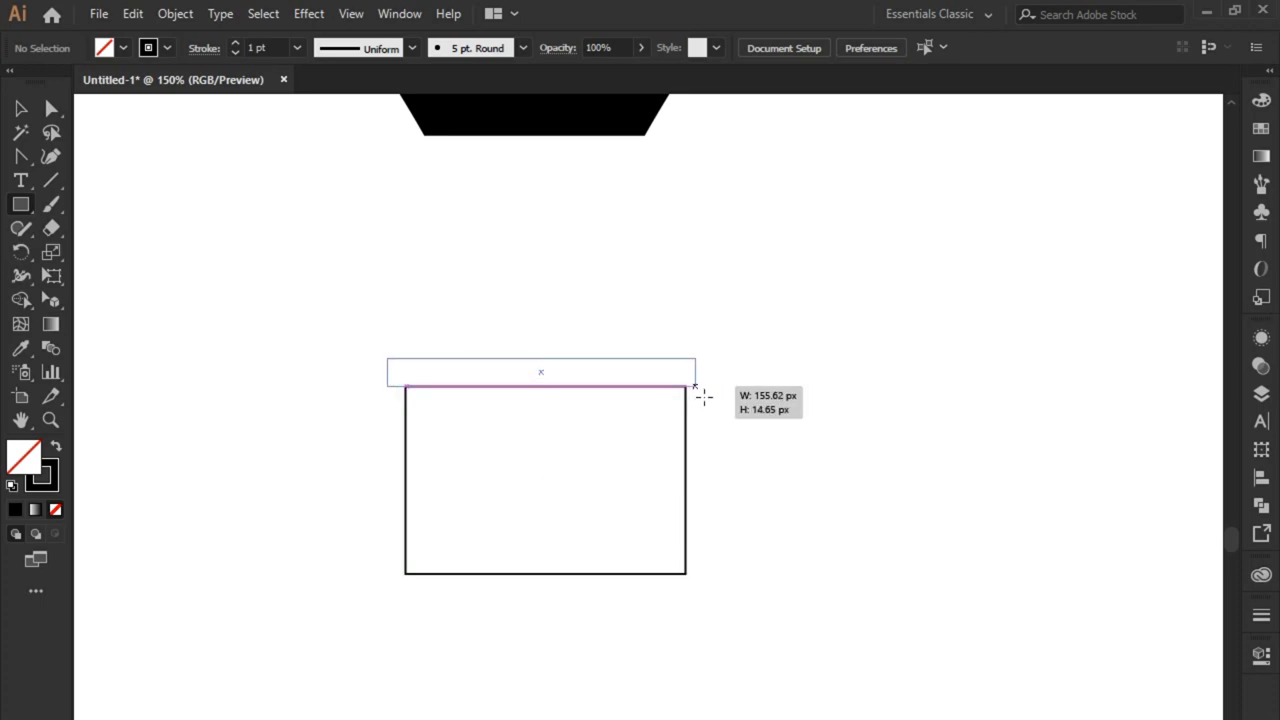
drag(704, 397, 705, 386)
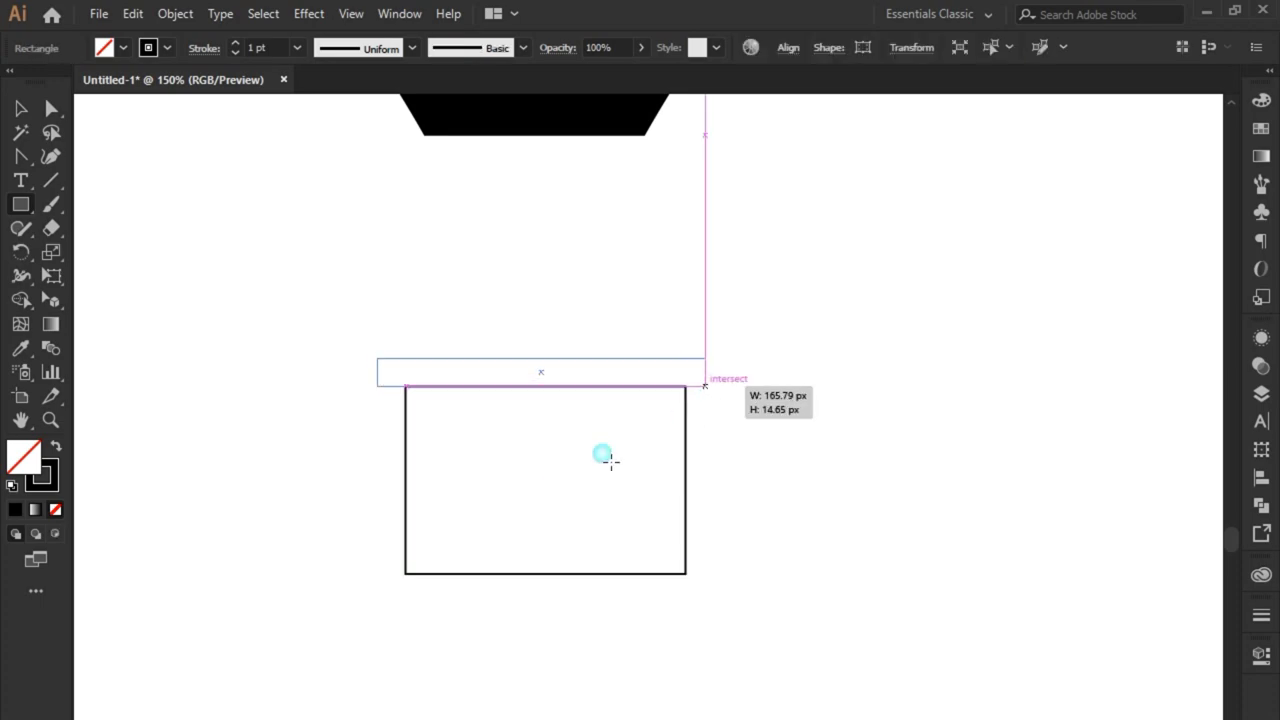
key(Right)
key(Right)
key(Right)
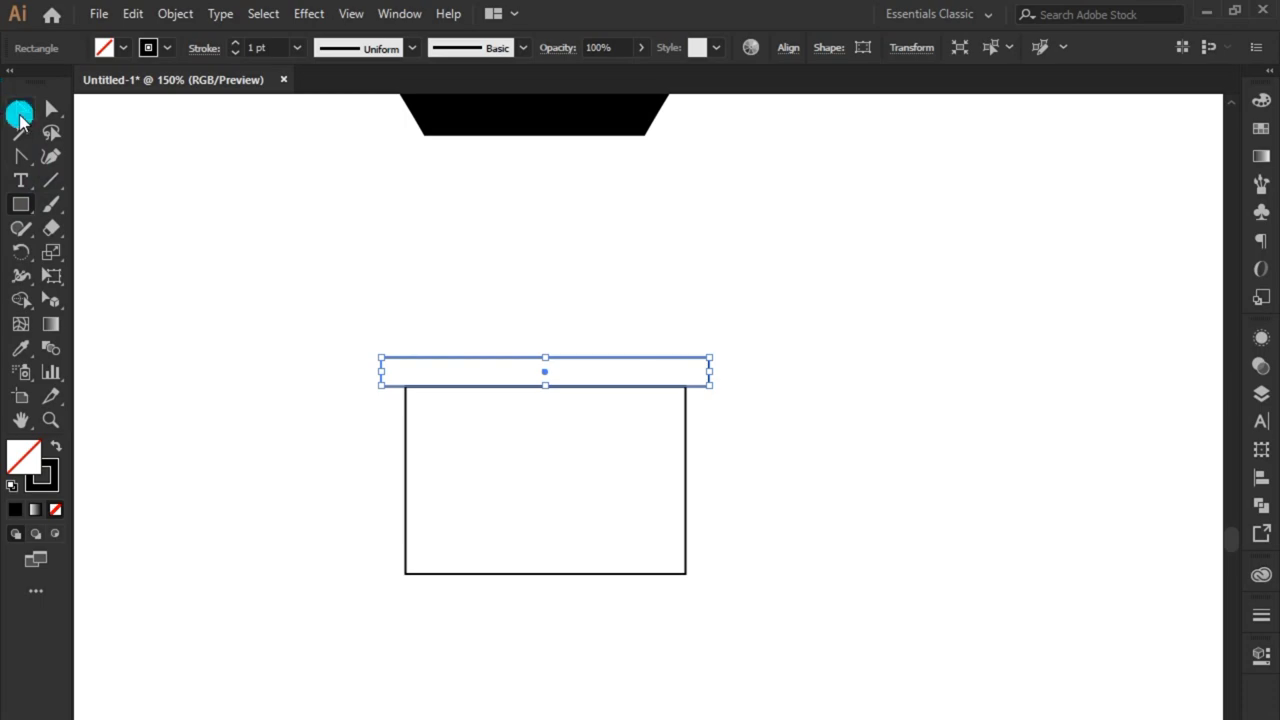
click(20, 112)
drag(709, 372, 703, 381)
click(691, 464)
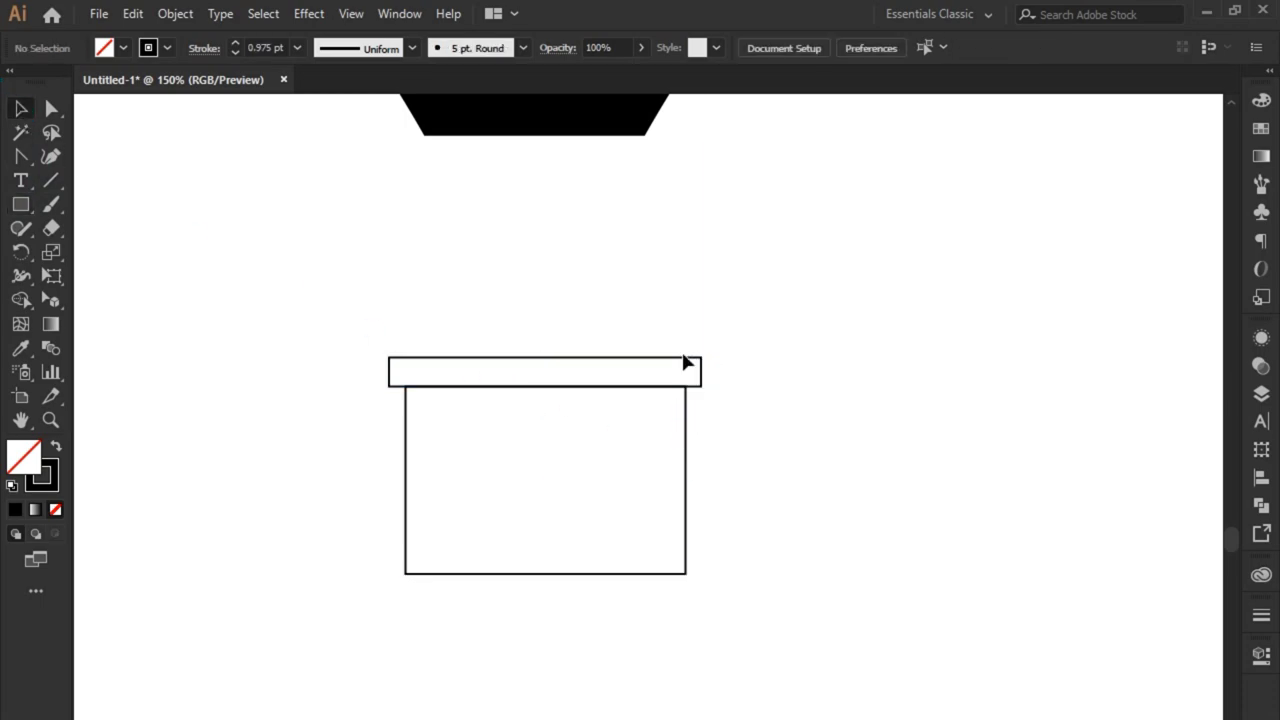
mouse_move(581, 541)
mouse_down()
mouse_move(558, 616)
mouse_move(545, 549)
mouse_up()
drag(532, 334, 535, 457)
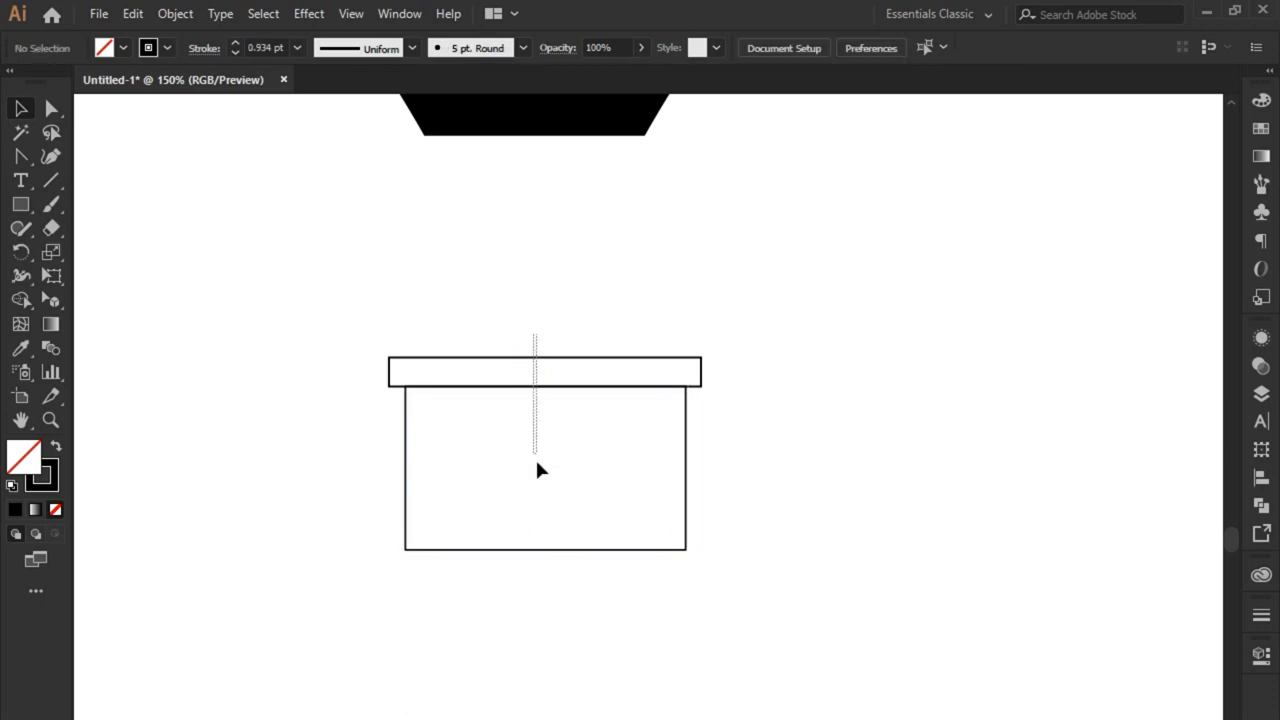
Centre the rim horizontally over the basket body, using the body as key object.
drag(718, 471, 600, 303)
click(686, 429)
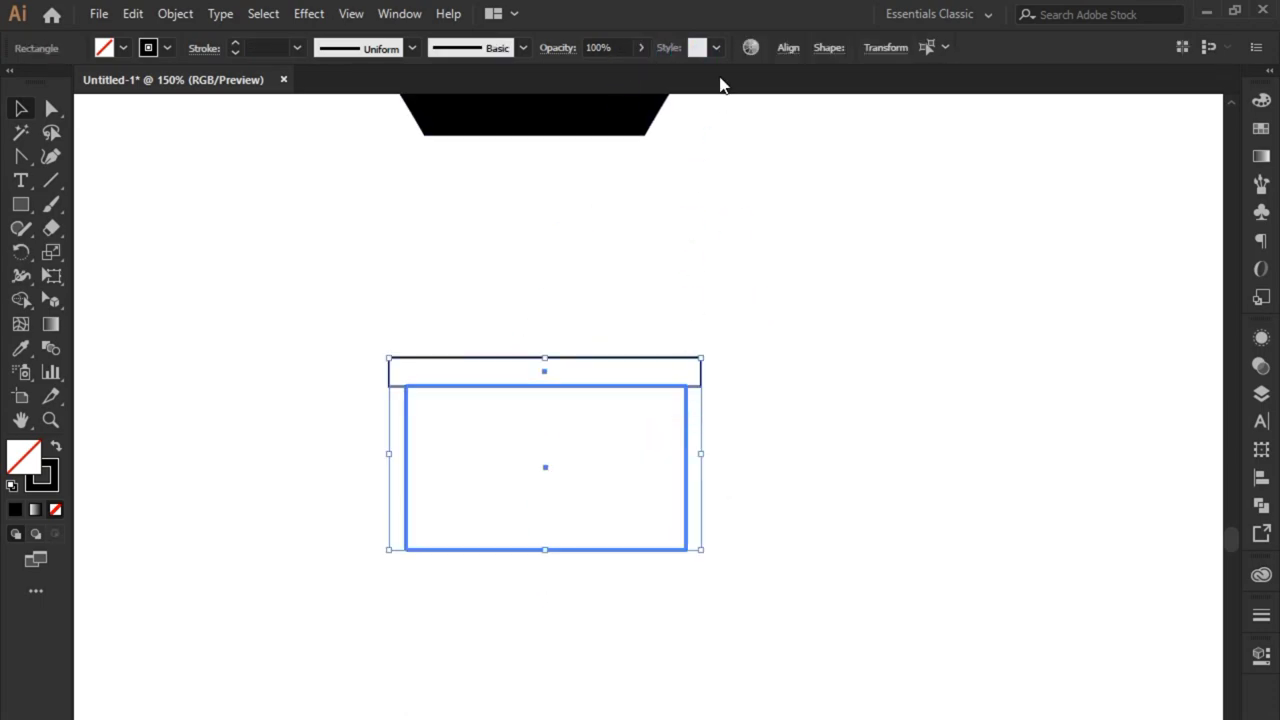
click(788, 47)
click(697, 397)
drag(676, 310, 717, 411)
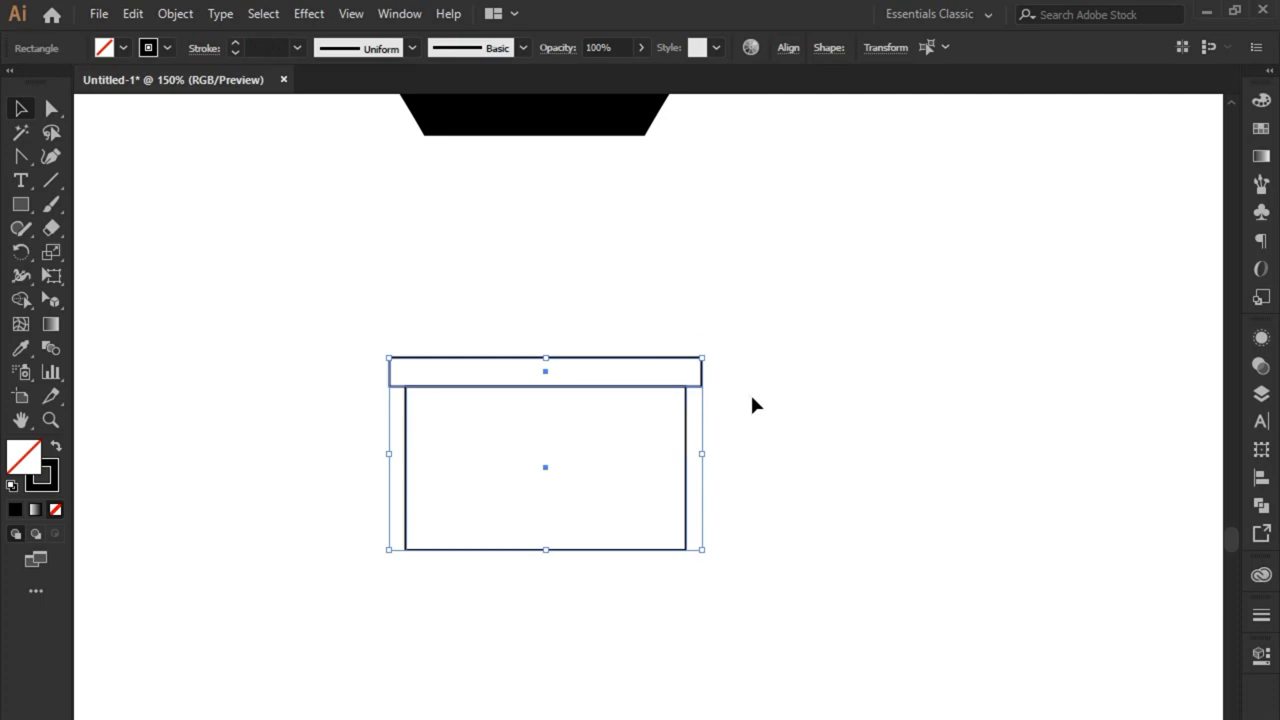
click(695, 375)
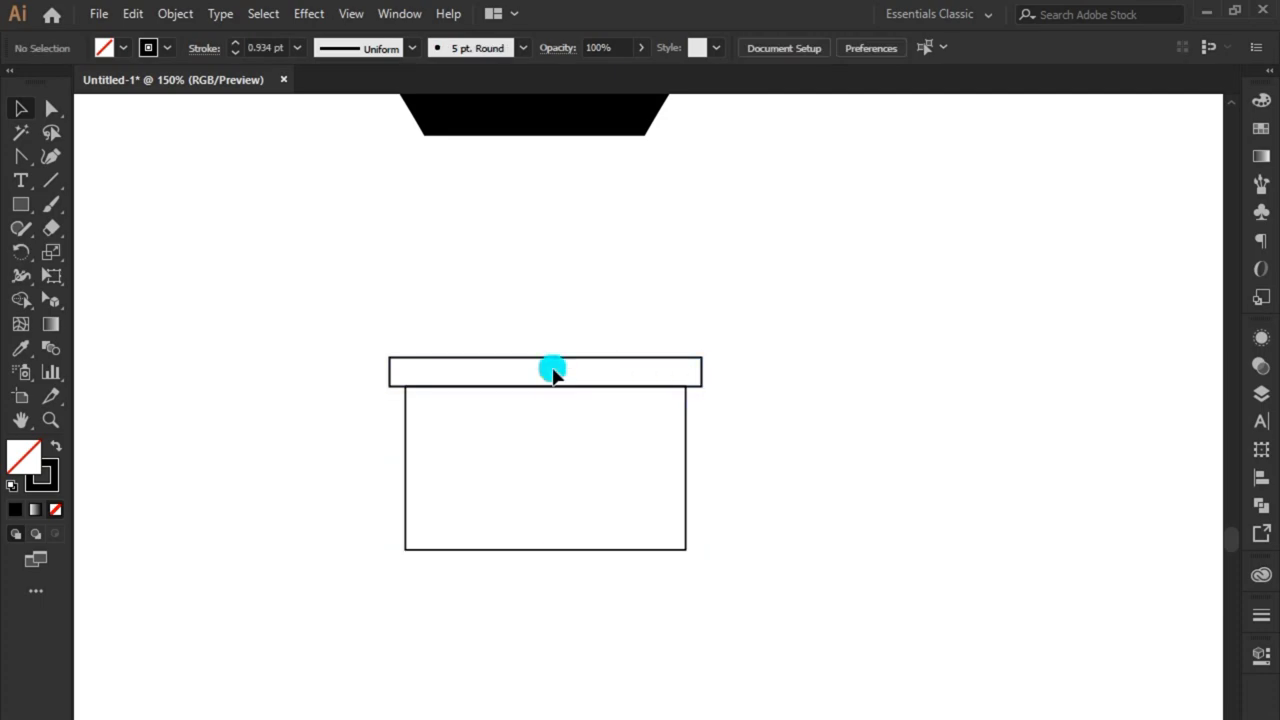
Copy the rim into two thin stacked bands across the basket's lower body, rounded into pills.
drag(553, 372, 537, 510)
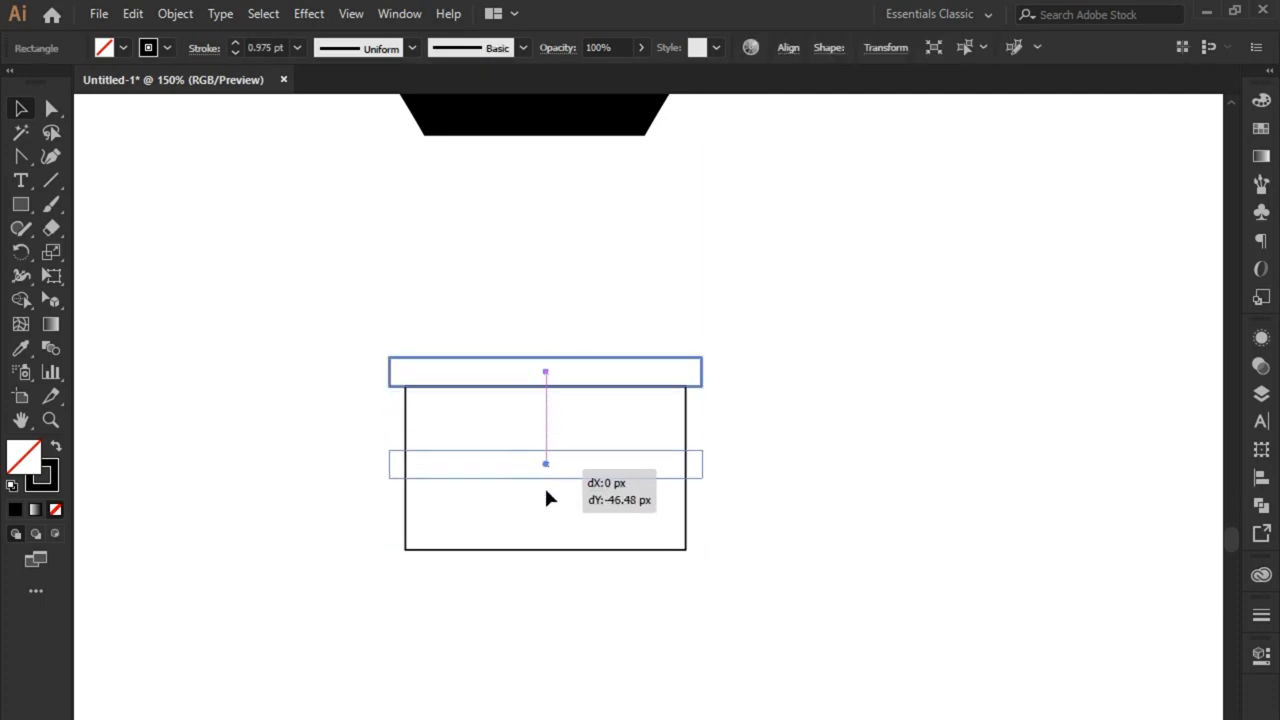
scroll(537, 510, up, 3)
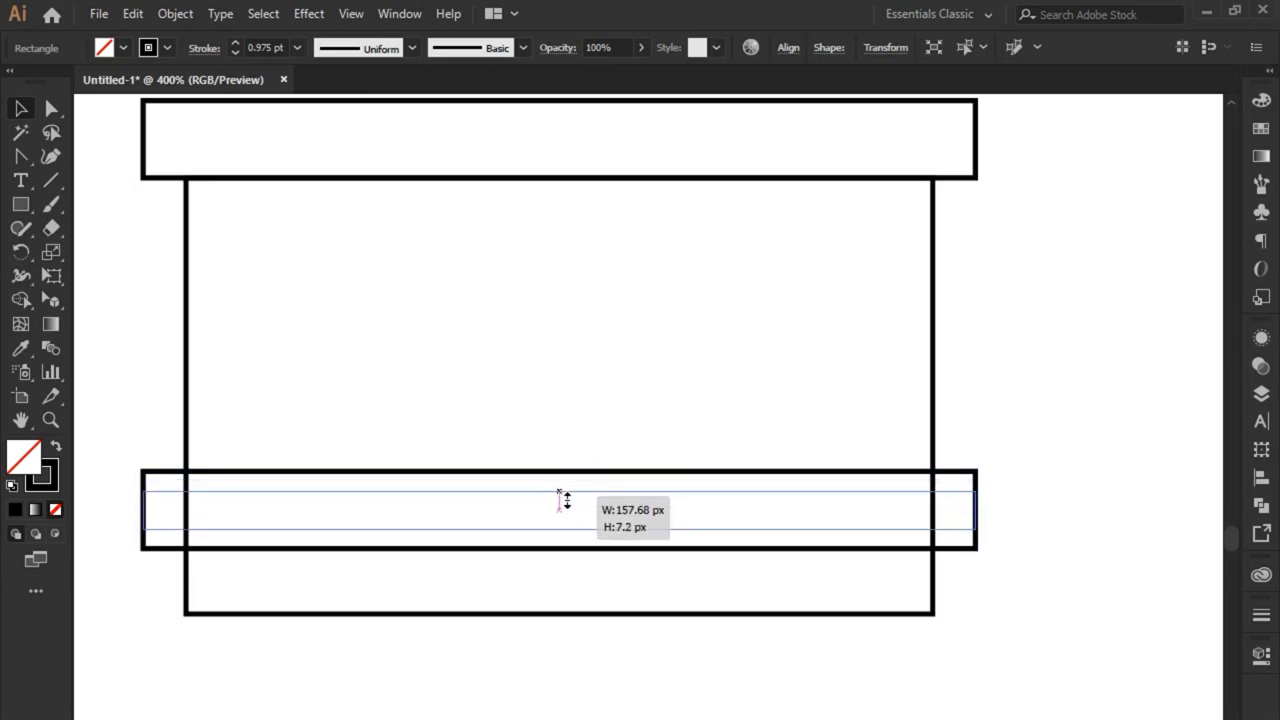
drag(558, 470, 559, 490)
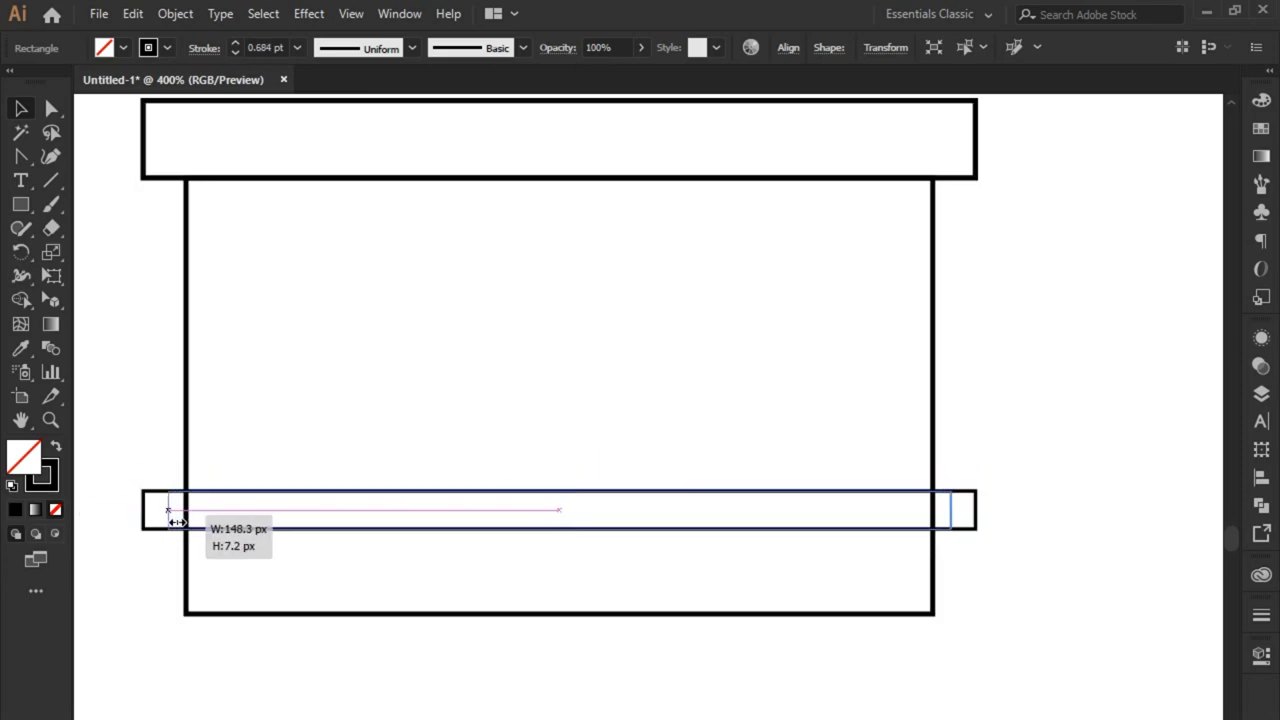
drag(150, 515, 168, 515)
drag(560, 515, 558, 458)
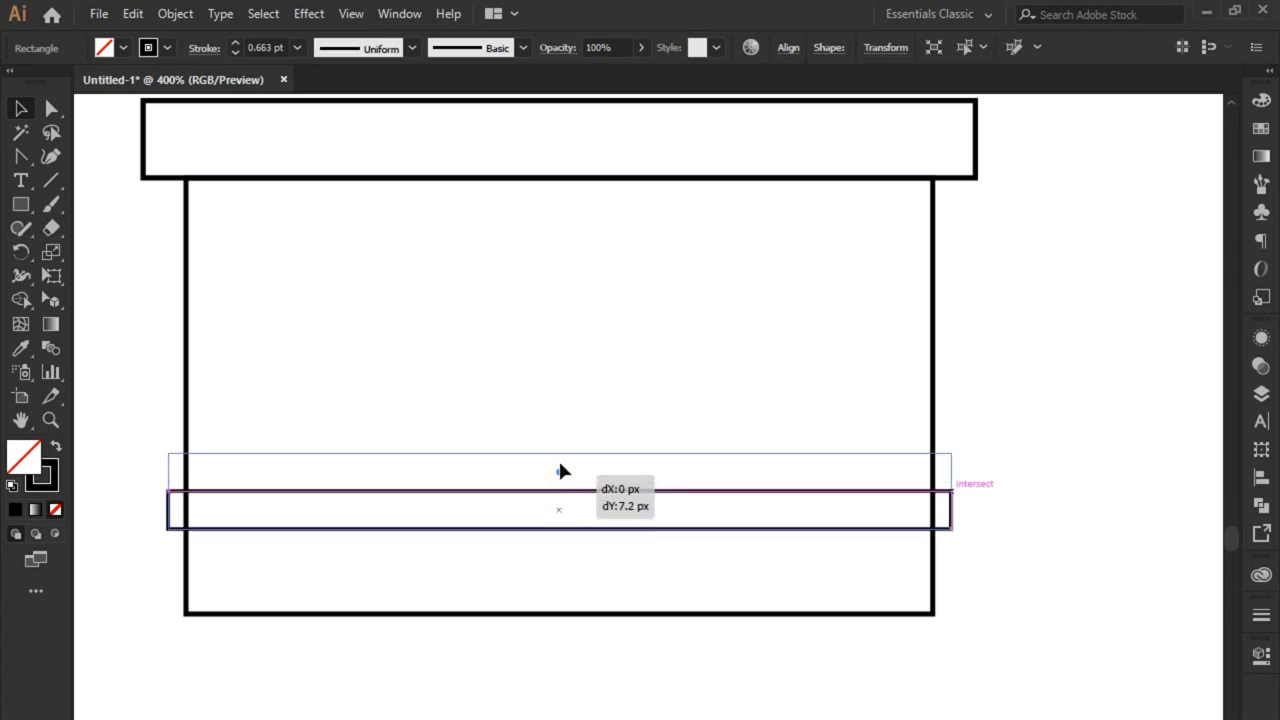
drag(543, 400, 506, 560)
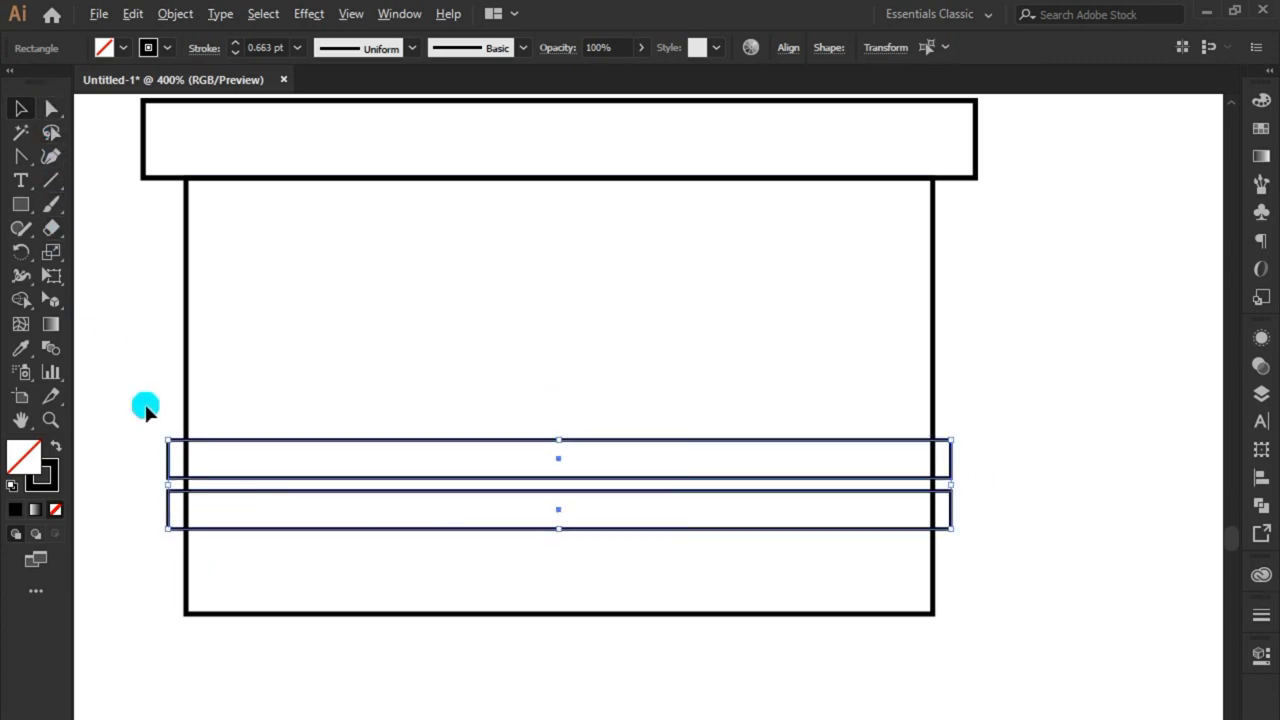
drag(180, 451, 297, 491)
Round the top rim's corners into pill-shaped ends.
click(157, 114)
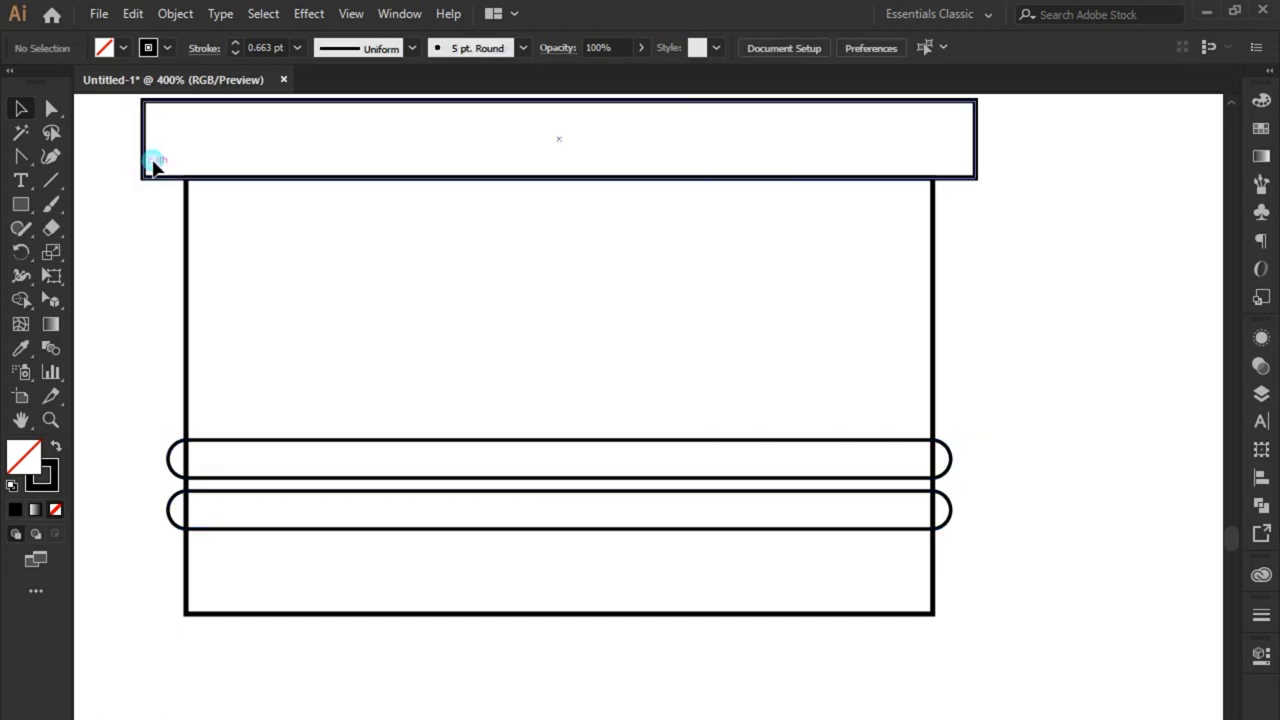
click(153, 165)
drag(158, 110, 171, 251)
click(21, 108)
Round the basket body's two bottom corners using their Direct Selection corner widgets.
drag(174, 325, 258, 382)
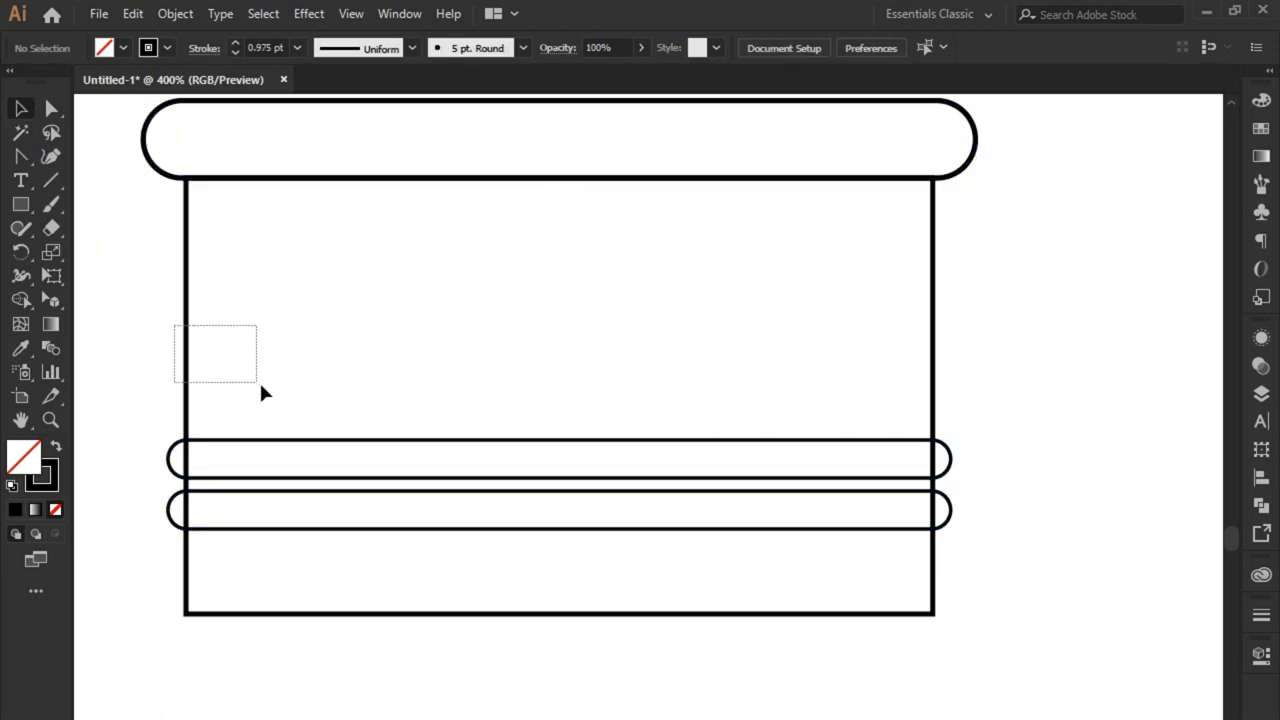
click(199, 592)
drag(140, 614, 1080, 655)
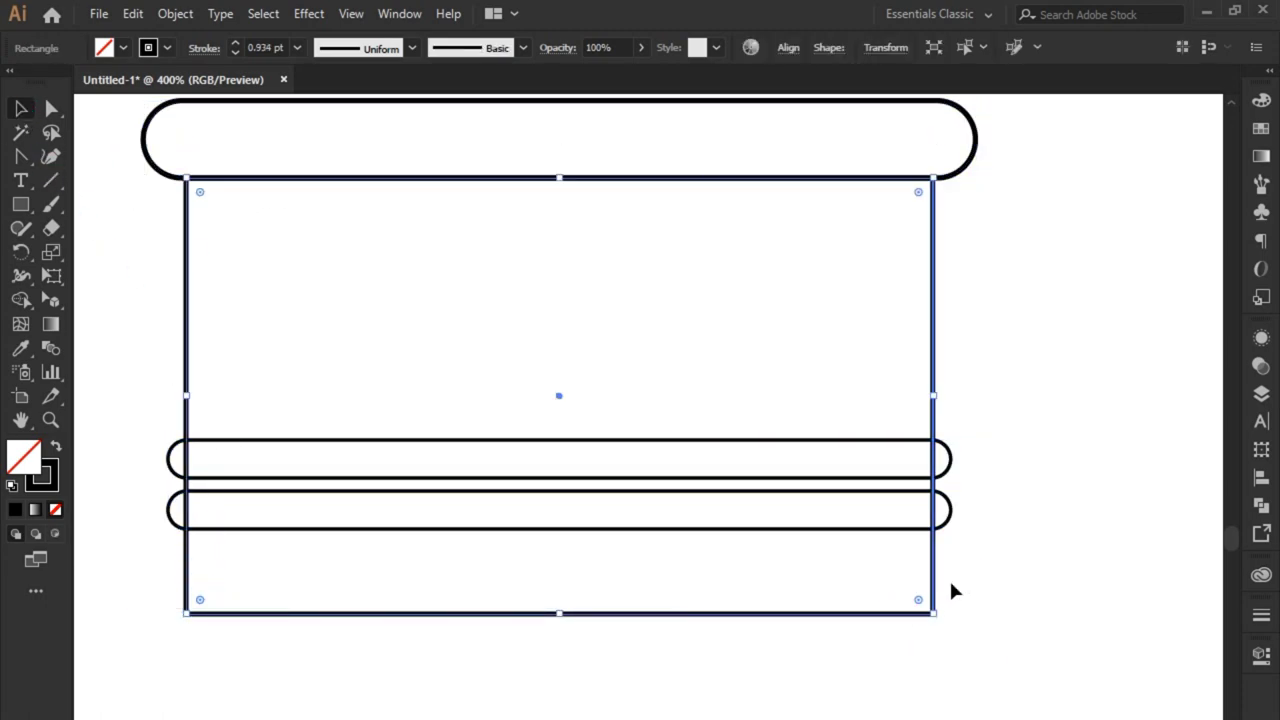
click(51, 108)
click(128, 451)
drag(166, 571, 1069, 640)
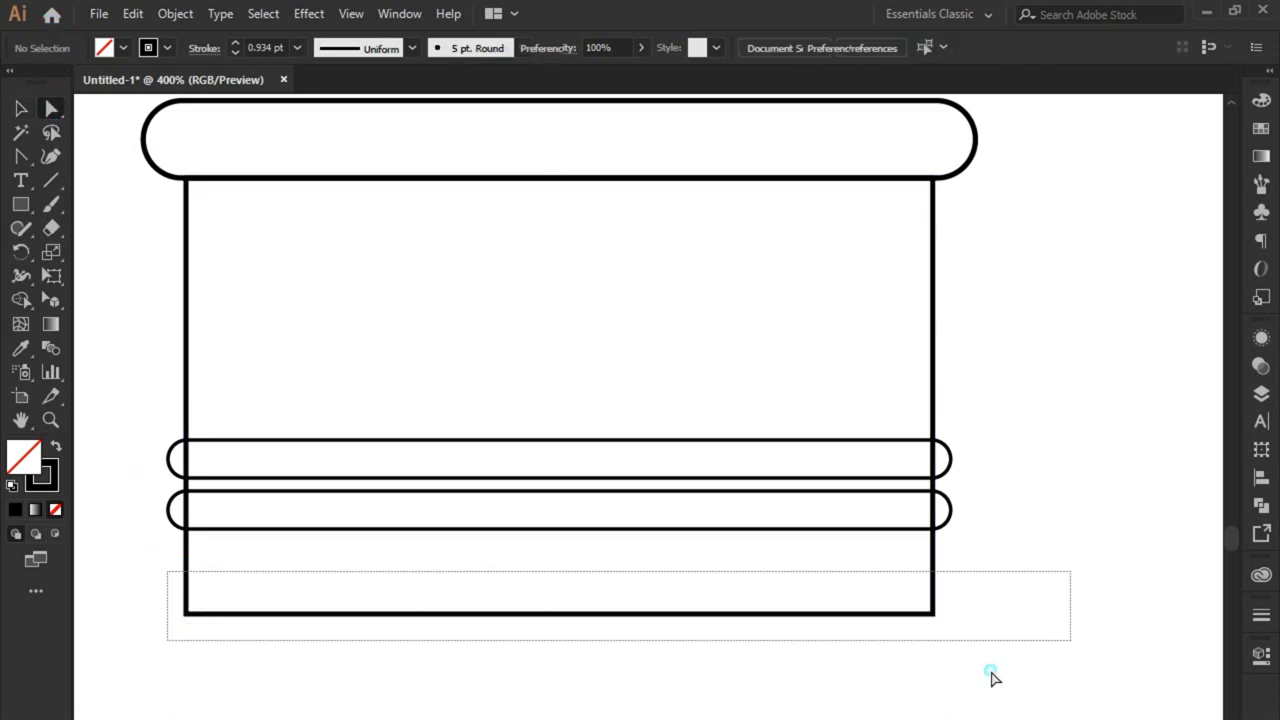
drag(917, 604, 906, 565)
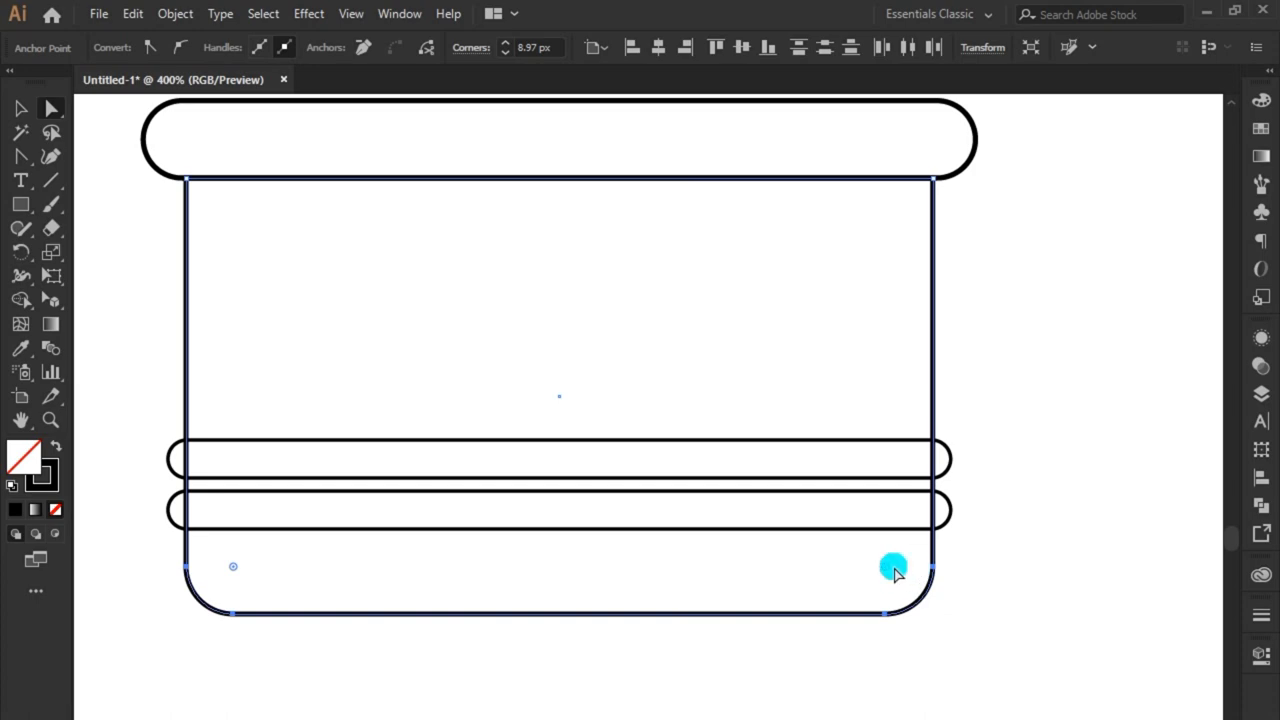
drag(887, 570, 886, 571)
Unite the basket body and both bands into one outline with Pathfinder.
key(v)
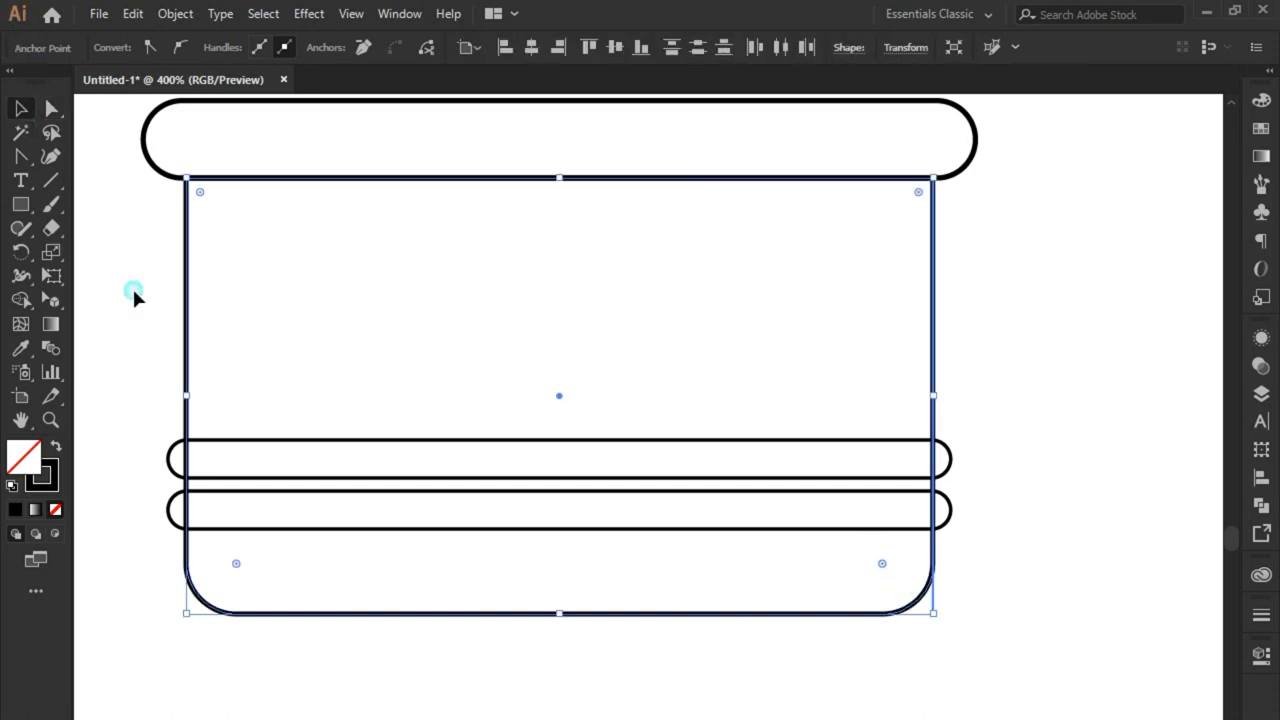
drag(143, 374, 935, 660)
scroll(998, 371, down, 1)
drag(1006, 354, 823, 580)
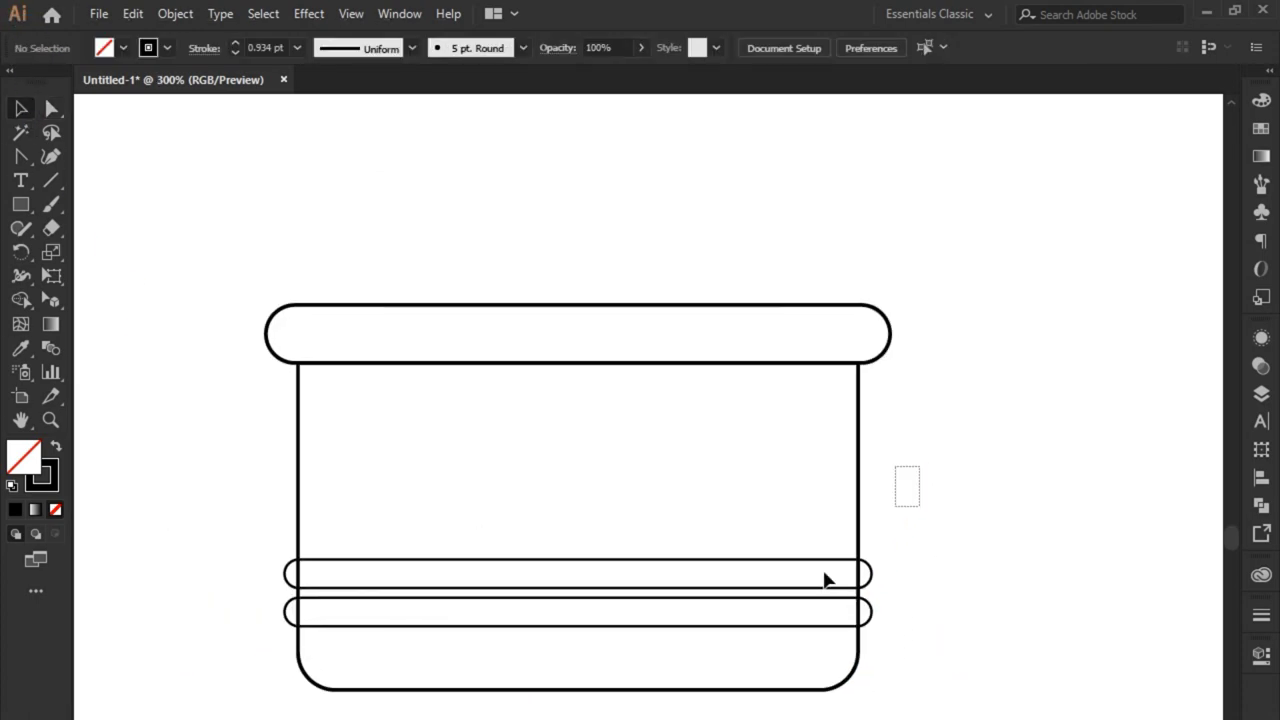
click(1260, 396)
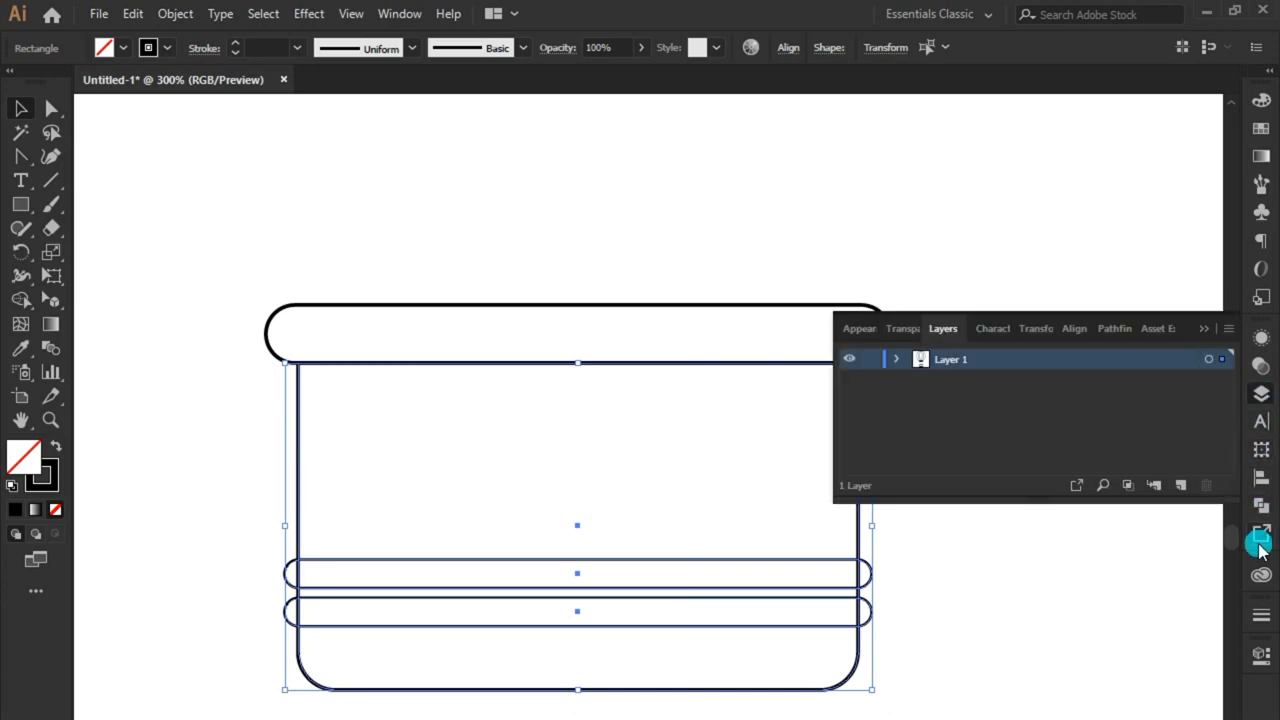
click(1260, 505)
click(1027, 383)
click(1210, 330)
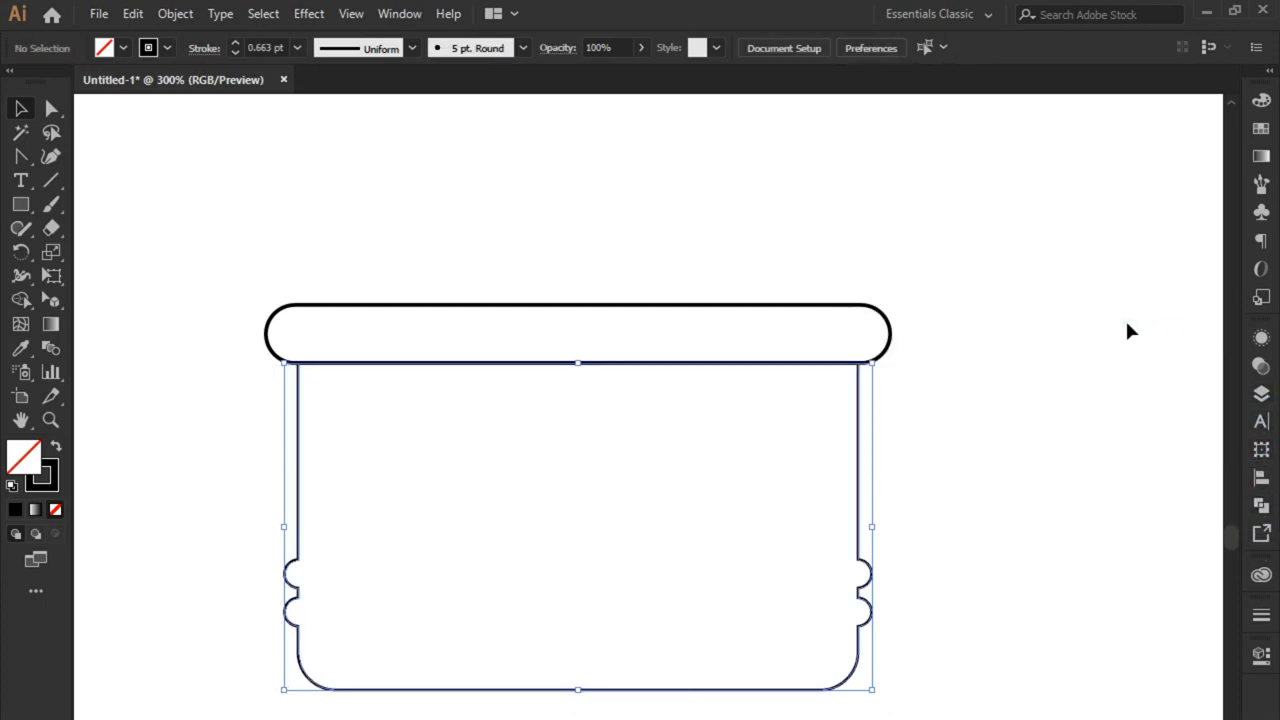
Zoom out to view the balloon above and check the rim's alignment options.
scroll(1017, 380, down, 1)
drag(1017, 380, 826, 478)
scroll(740, 380, up, 3)
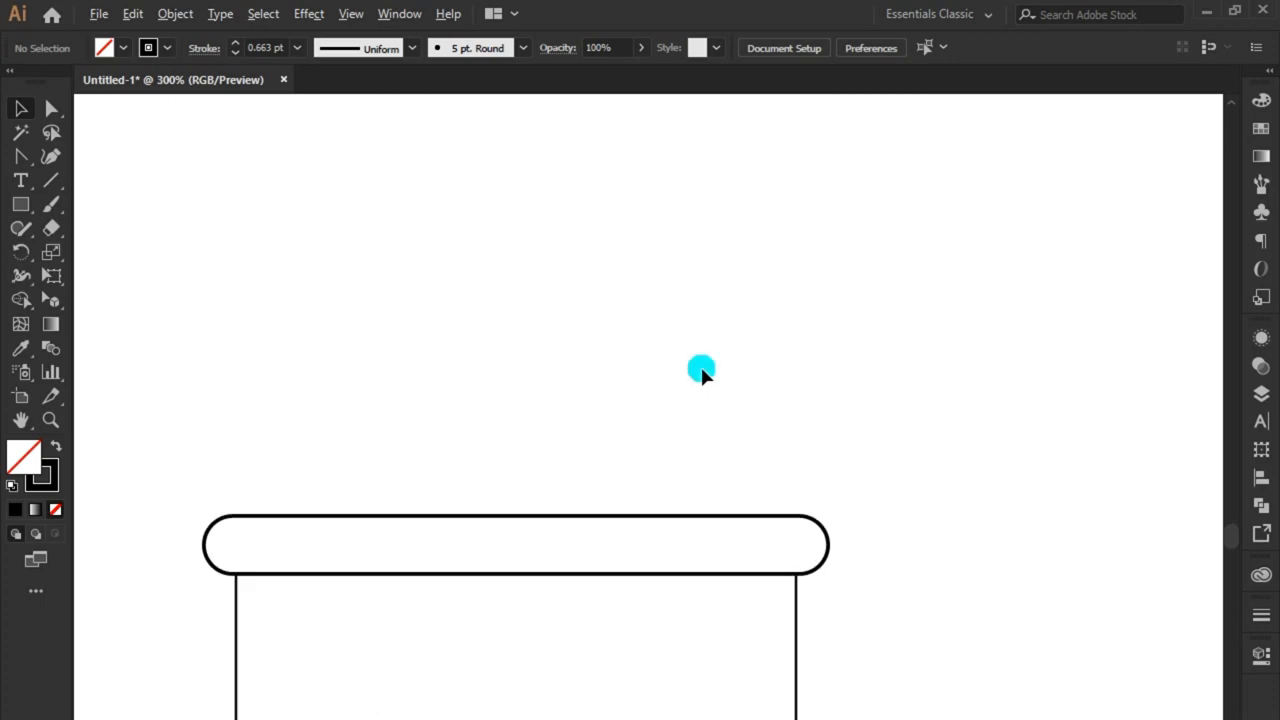
drag(630, 492, 636, 652)
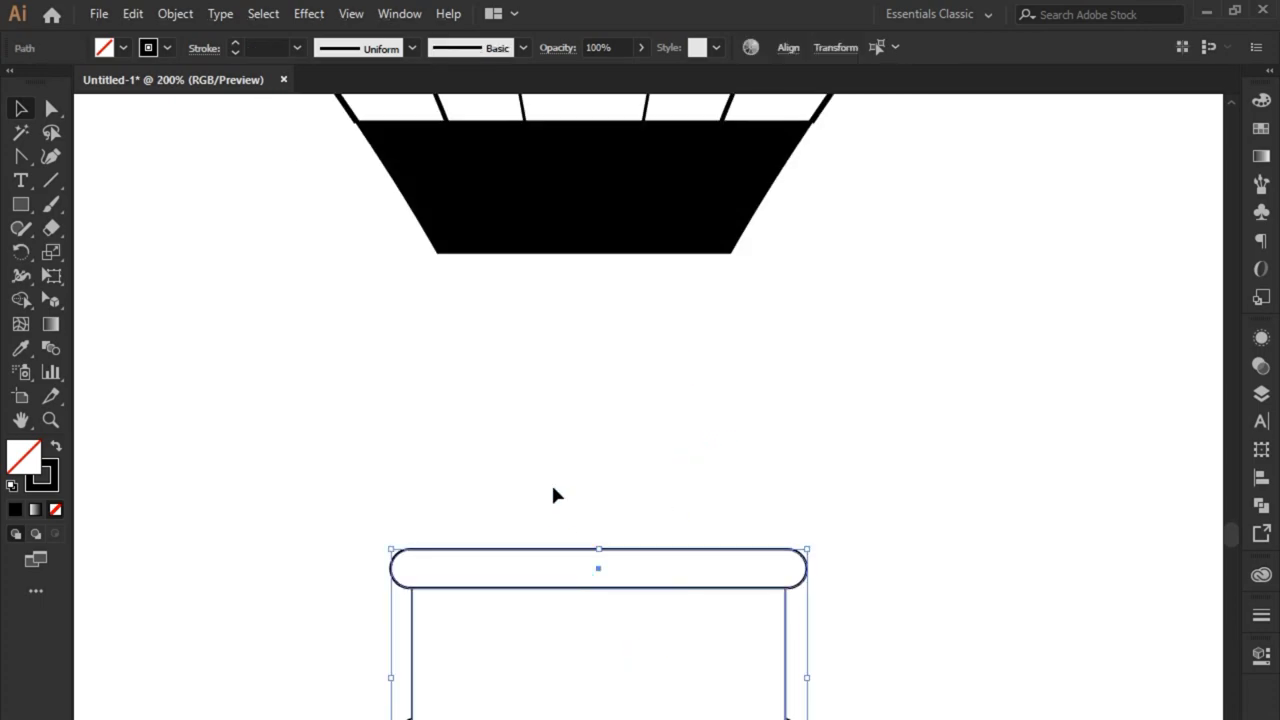
drag(551, 486, 559, 640)
click(640, 556)
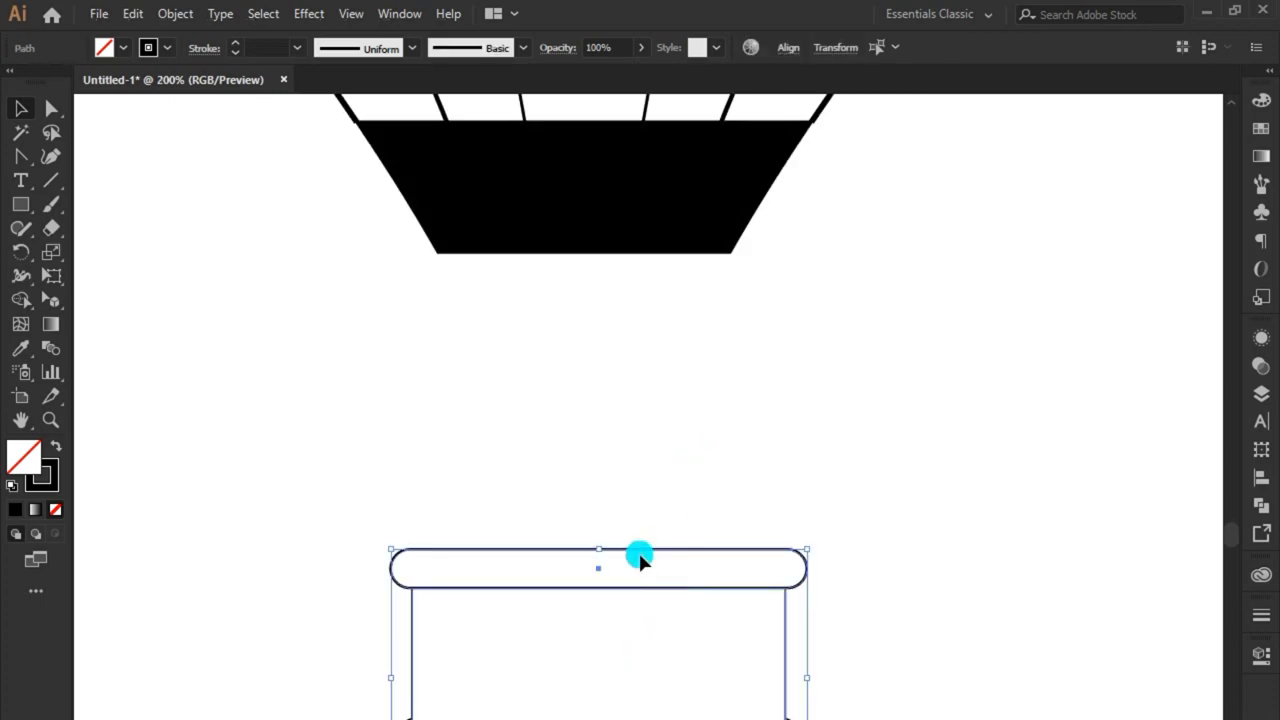
click(790, 48)
click(625, 366)
click(633, 429)
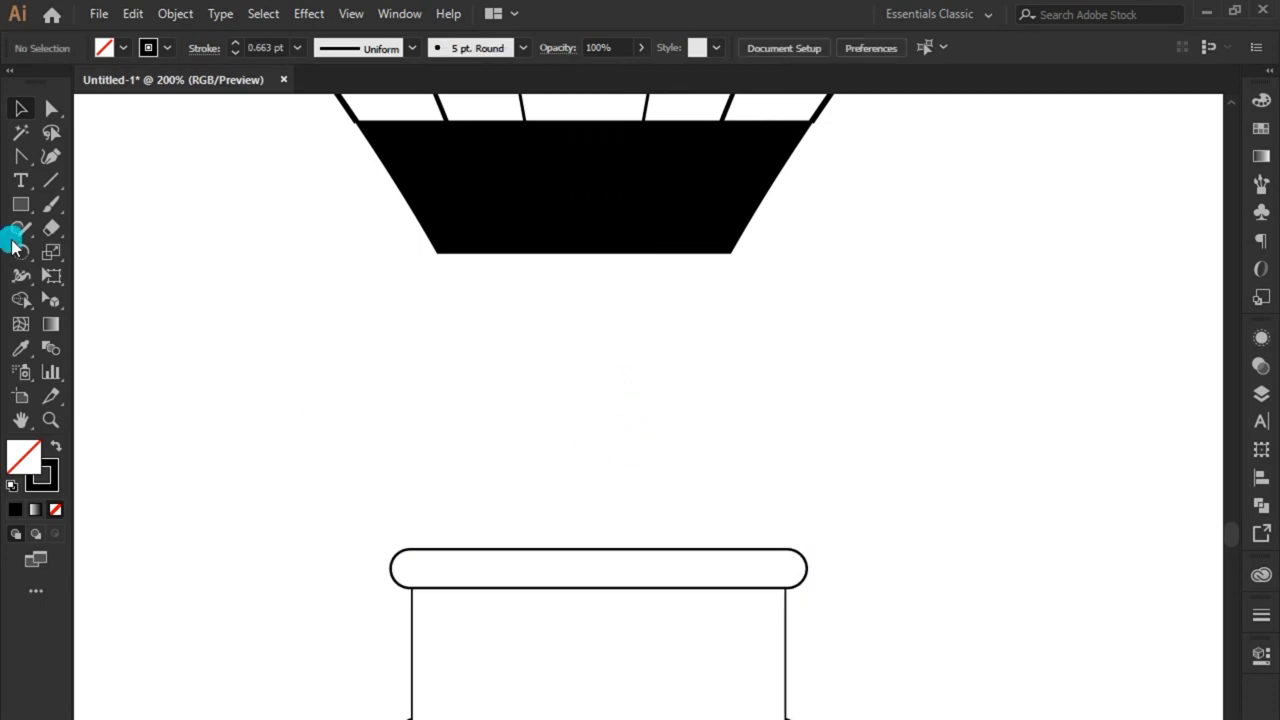
Draw a rectangular box with the Pen tool standing on the rim's top edge.
click(19, 157)
click(460, 548)
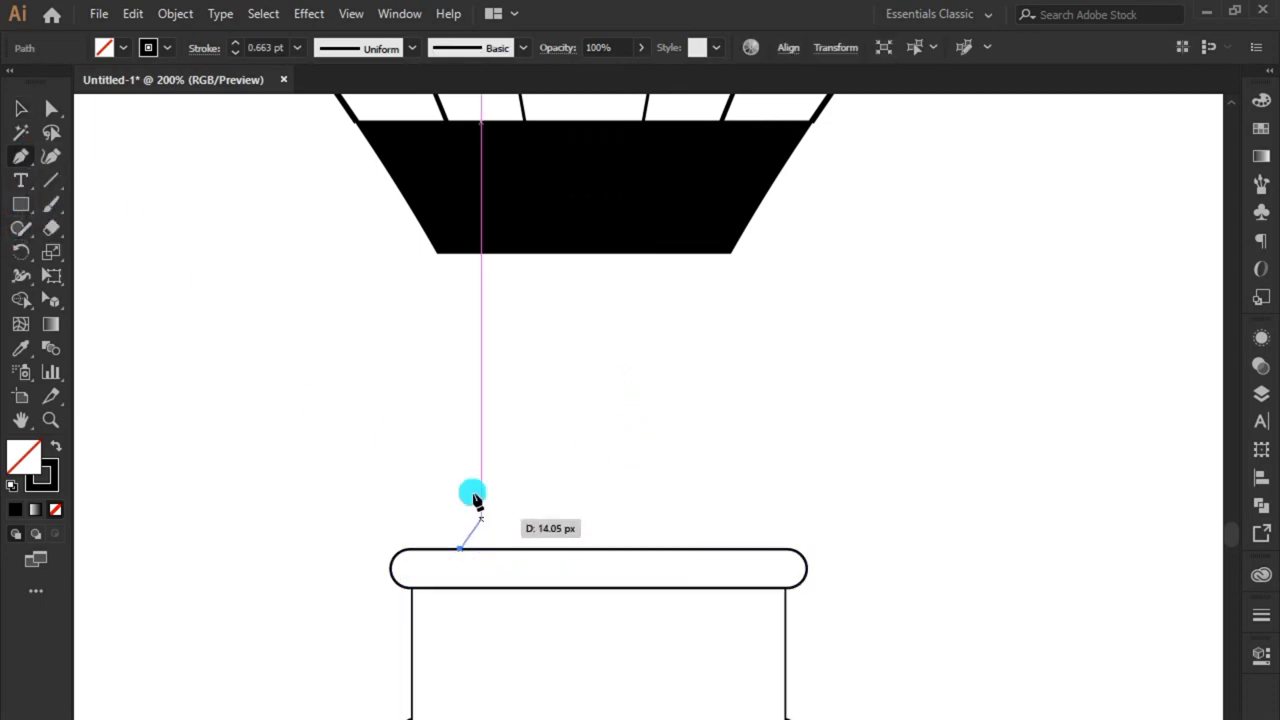
key(ctrl+z)
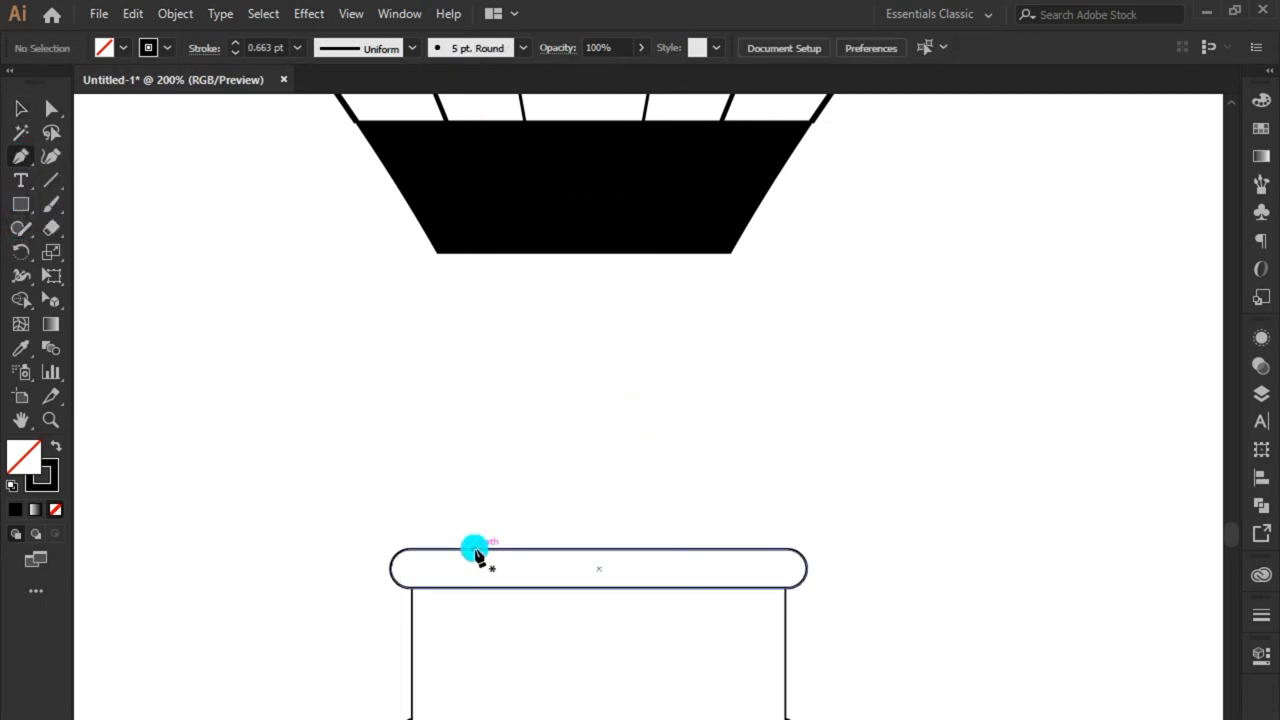
click(474, 548)
click(474, 397)
click(707, 398)
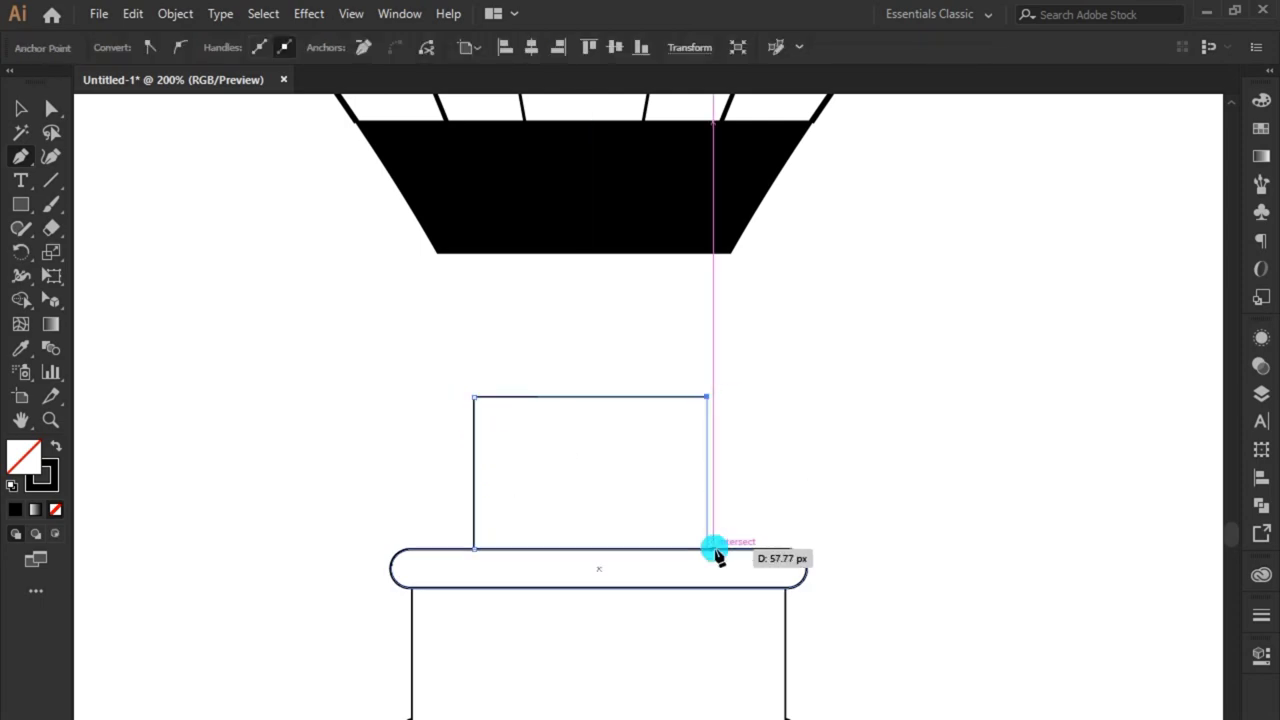
click(711, 549)
click(21, 108)
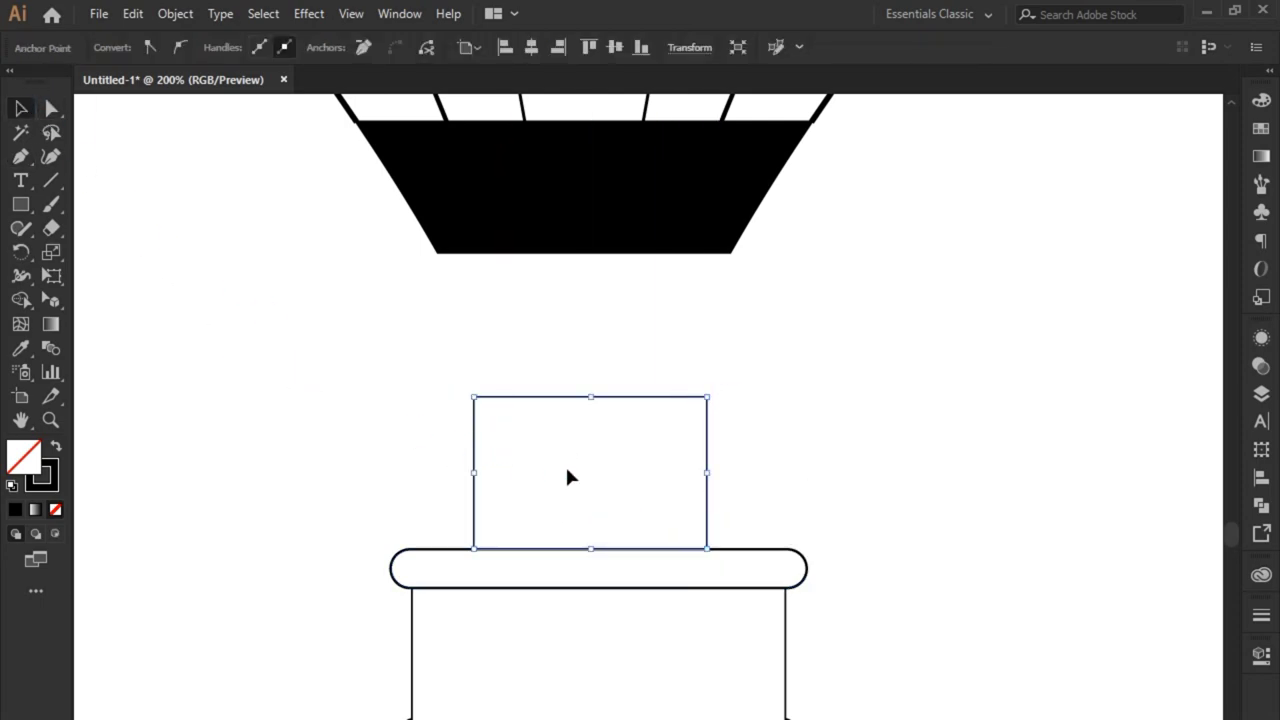
click(739, 507)
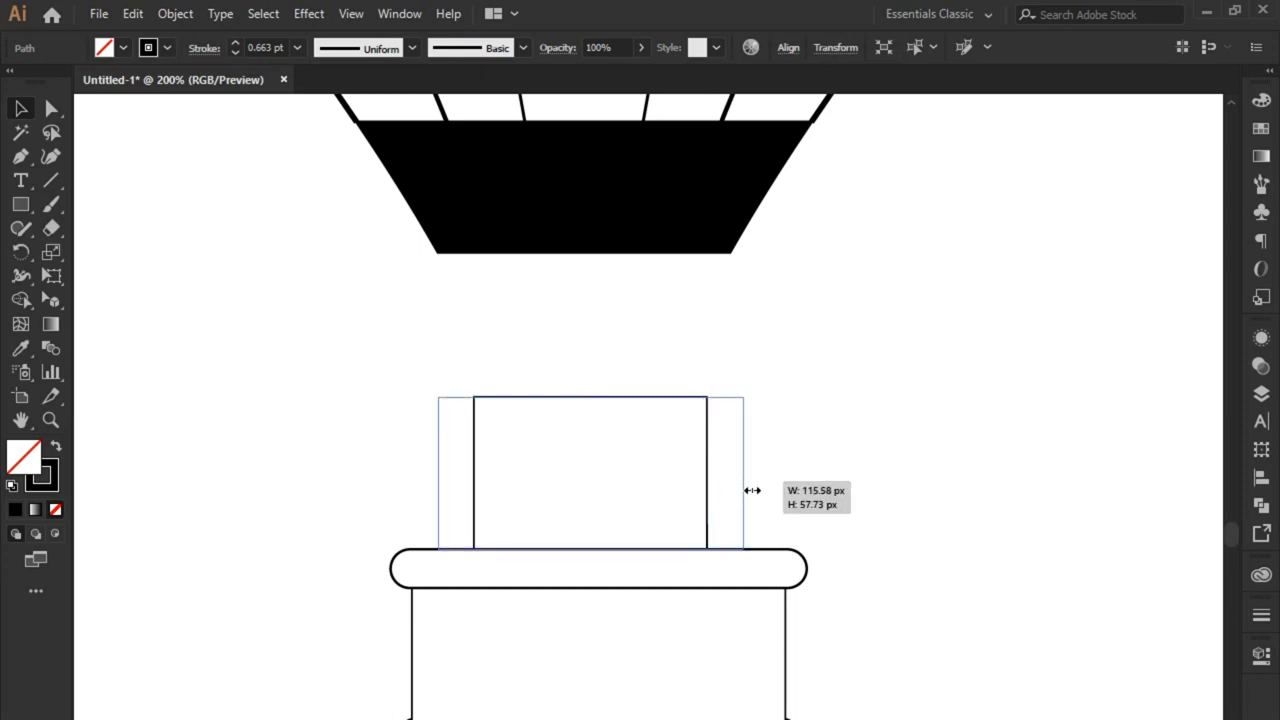
Widen the new box and centre it horizontally on the rim.
drag(725, 477, 728, 500)
click(770, 560)
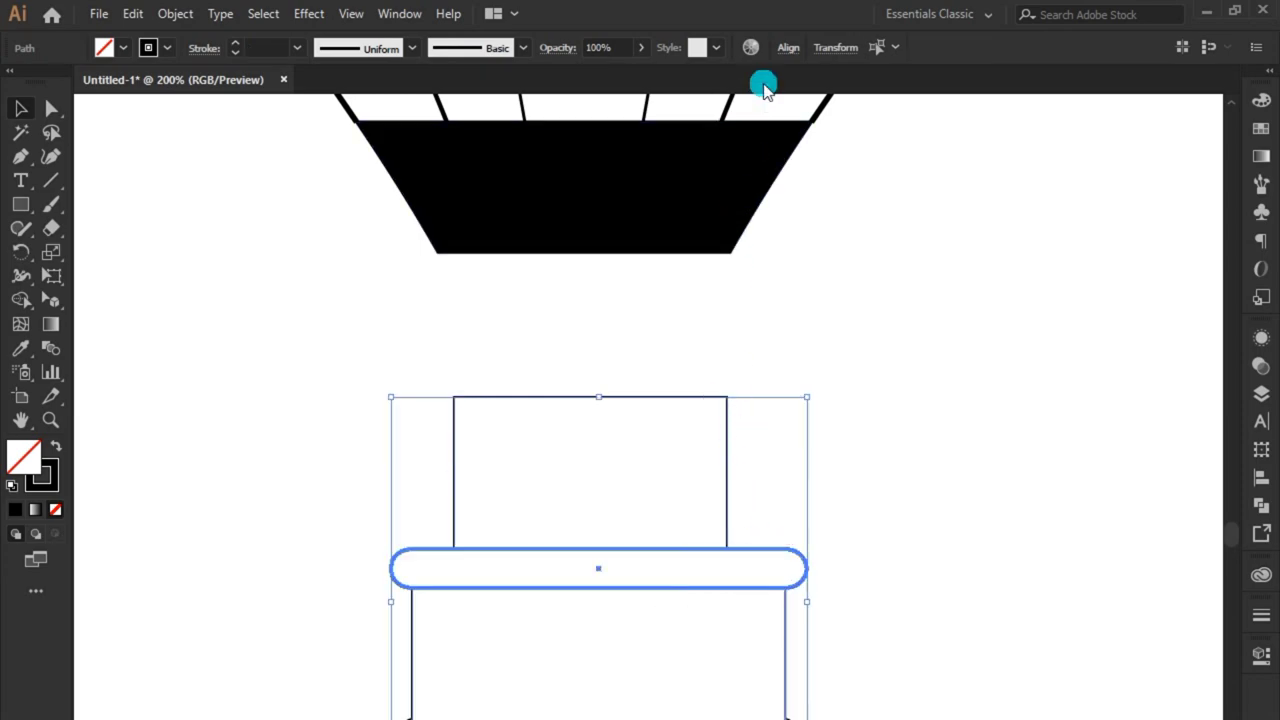
click(788, 47)
click(612, 102)
click(673, 368)
Centre the basket under the black balloon base as key object, then widen the box.
click(654, 557)
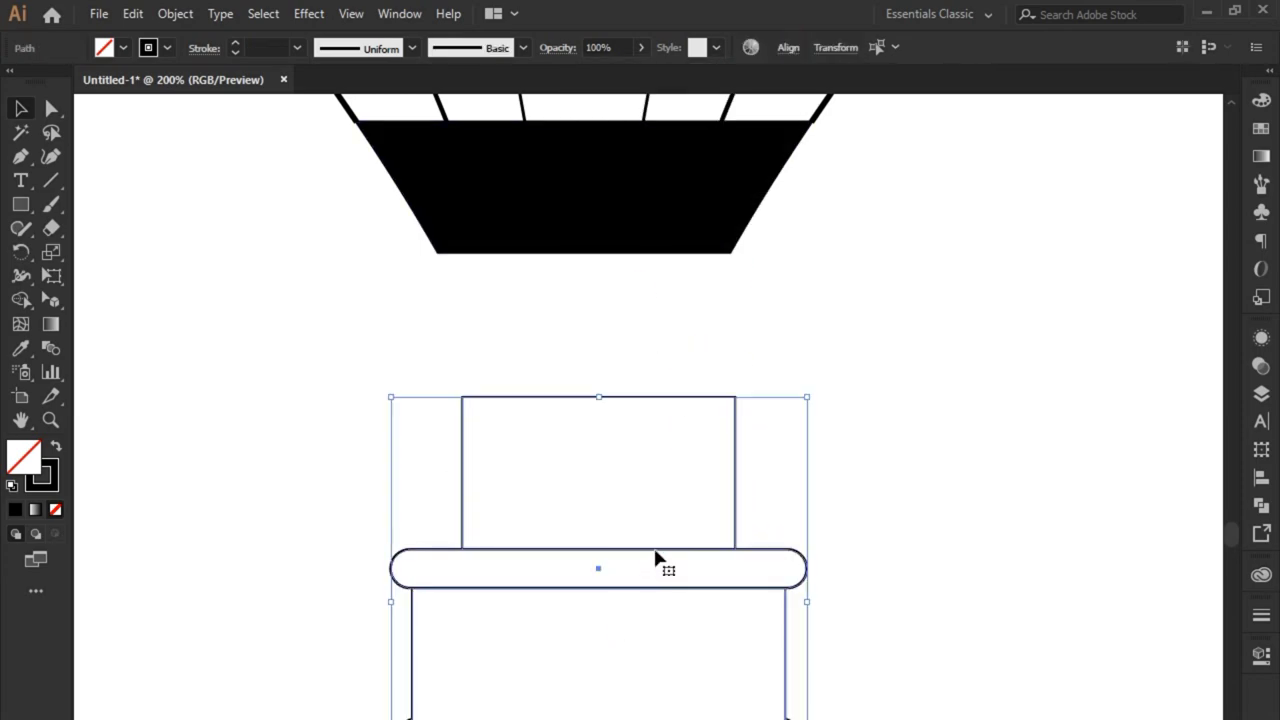
shift+click(632, 206)
click(768, 54)
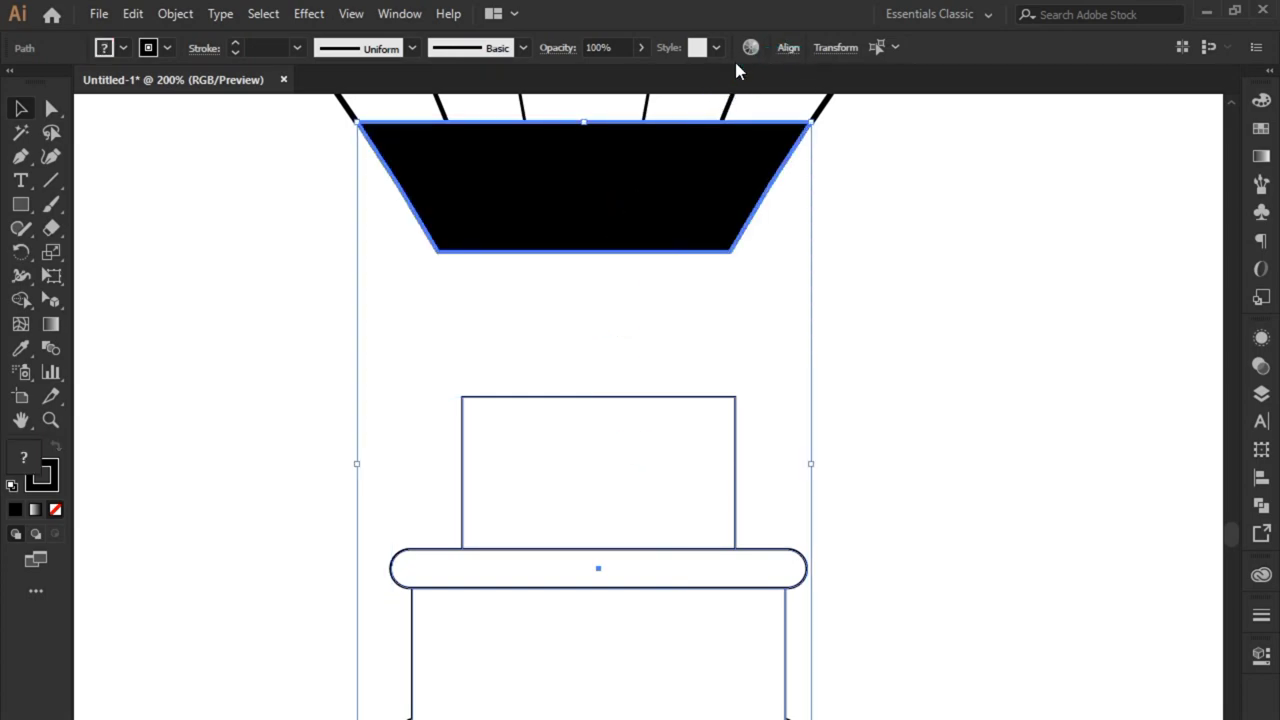
click(788, 47)
click(622, 102)
click(891, 425)
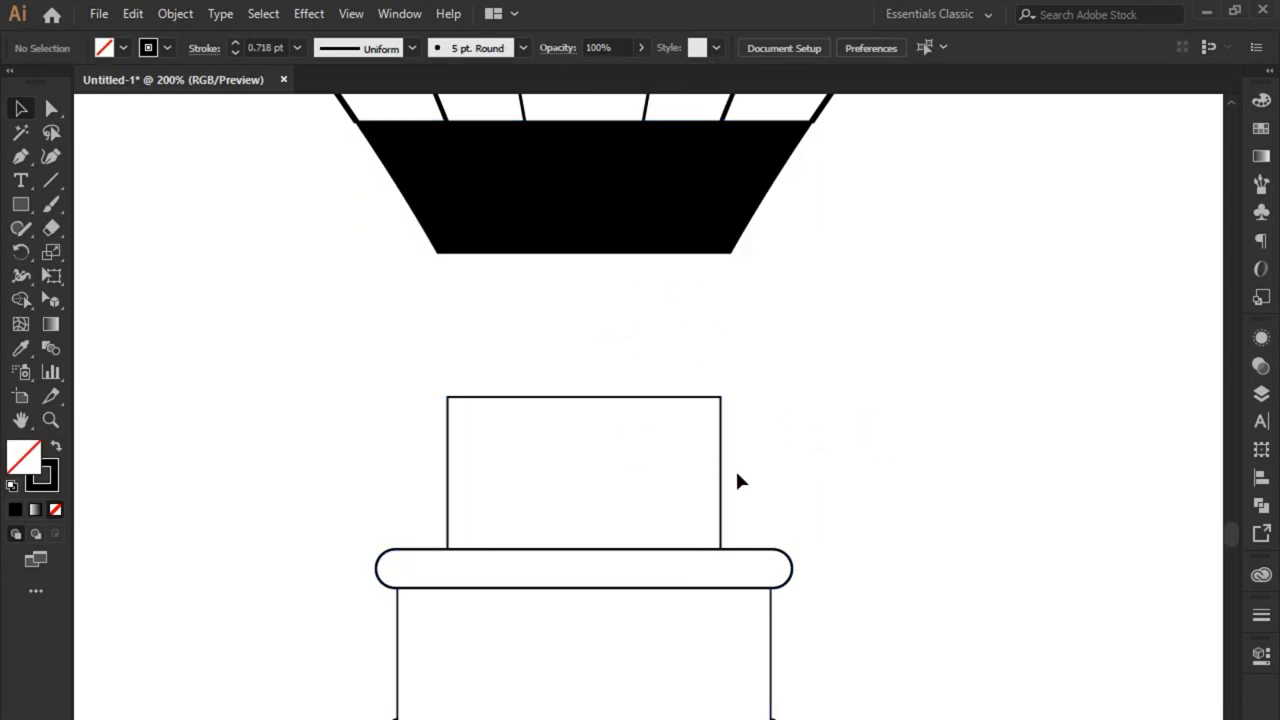
mouse_move(722, 470)
mouse_down()
mouse_move(733, 483)
mouse_move(703, 511)
mouse_move(733, 494)
mouse_up()
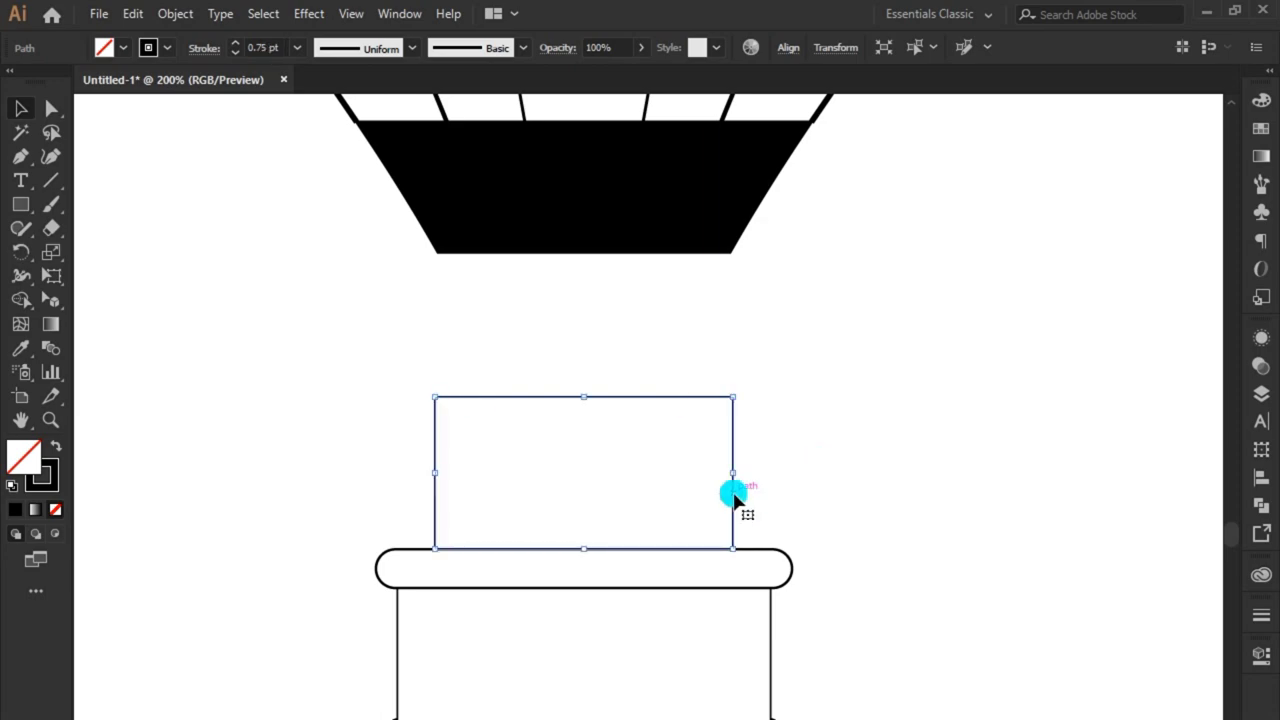
Shorten the basket body by dragging its bottom edge up.
drag(780, 457, 630, 640)
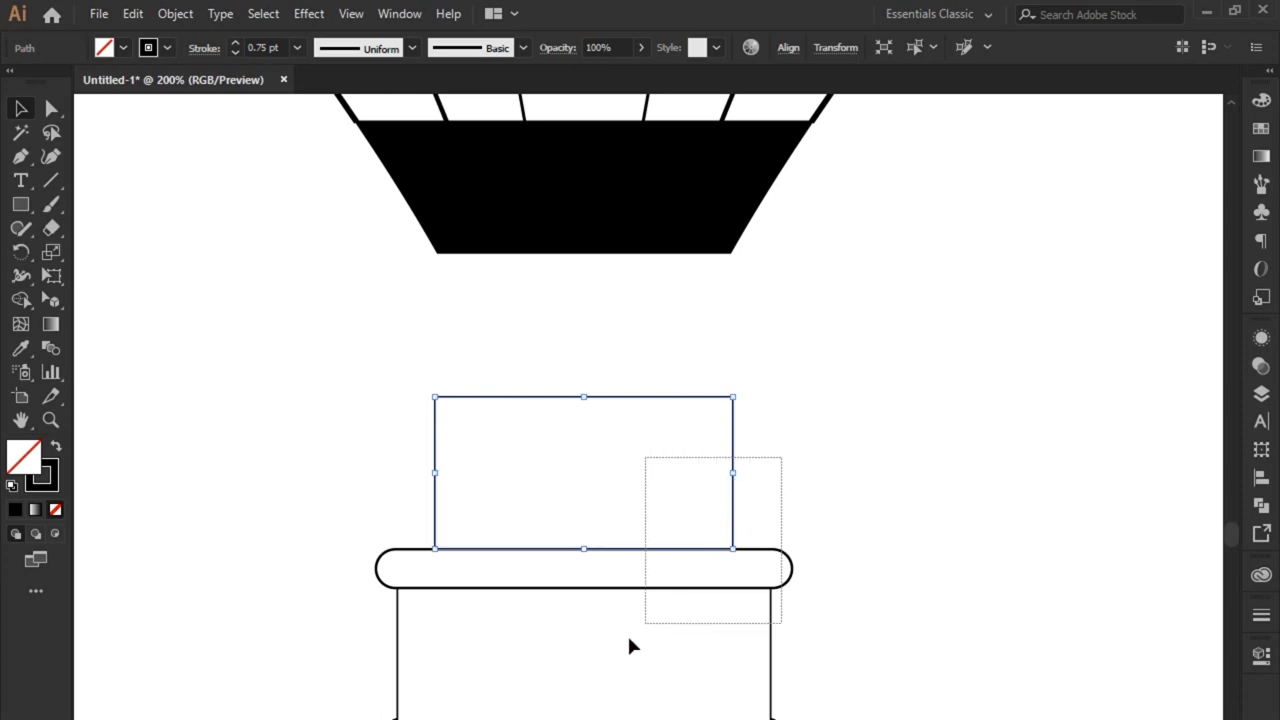
scroll(750, 615, down, 3)
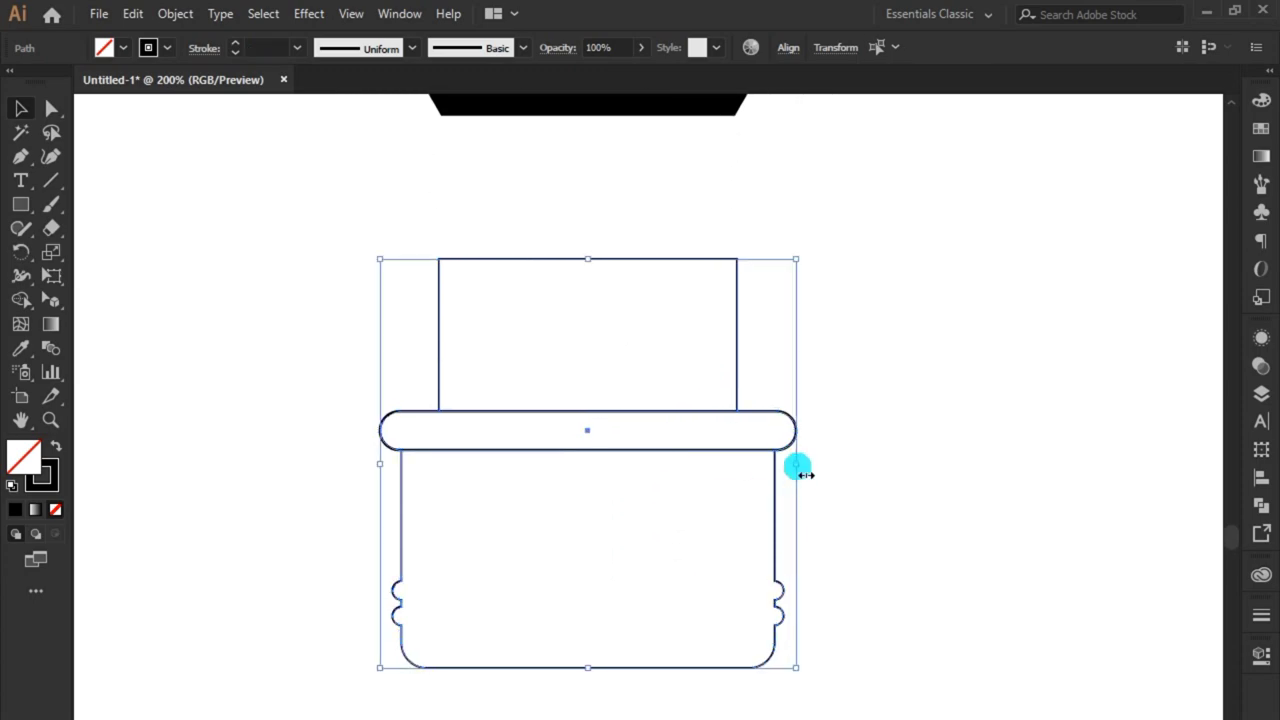
drag(791, 463, 752, 465)
click(608, 670)
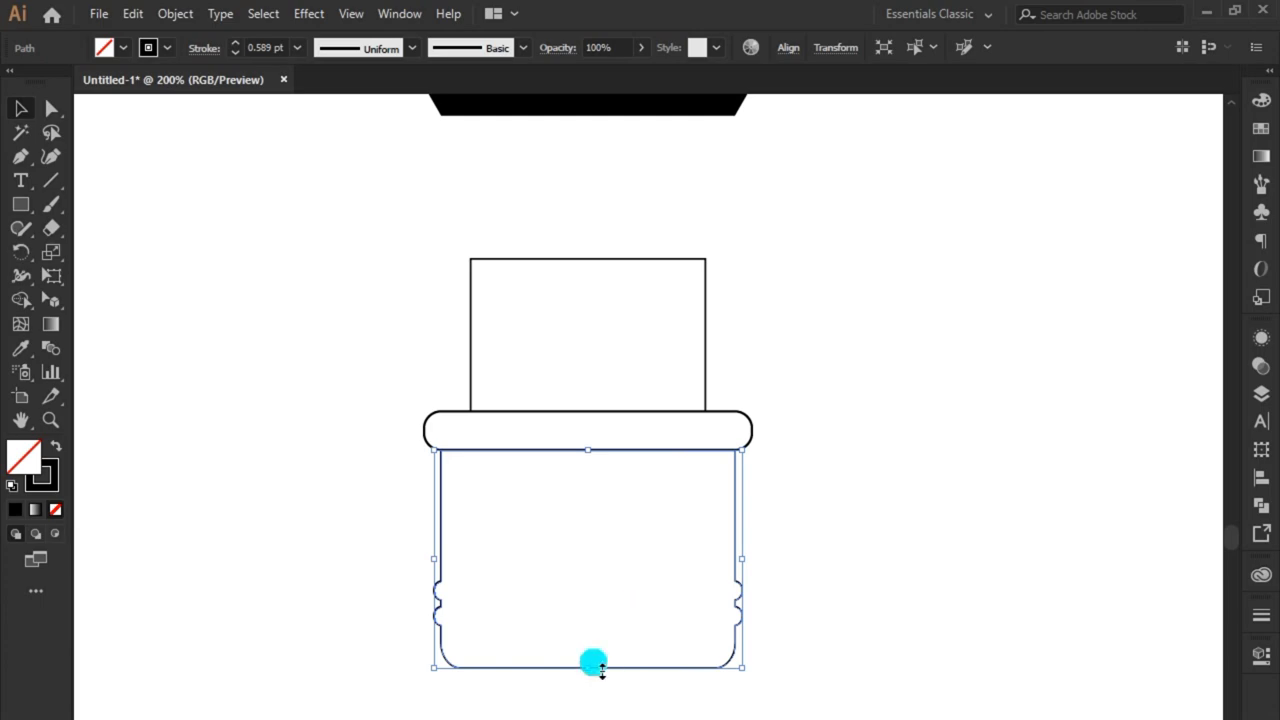
click(596, 648)
mouse_move(602, 668)
mouse_down()
mouse_move(600, 612)
mouse_move(584, 636)
mouse_up()
scroll(630, 614, up, 2)
Raise the outline shapes slightly and stretch the top rectangle up about 12 px.
drag(586, 534, 594, 515)
click(757, 294)
click(604, 326)
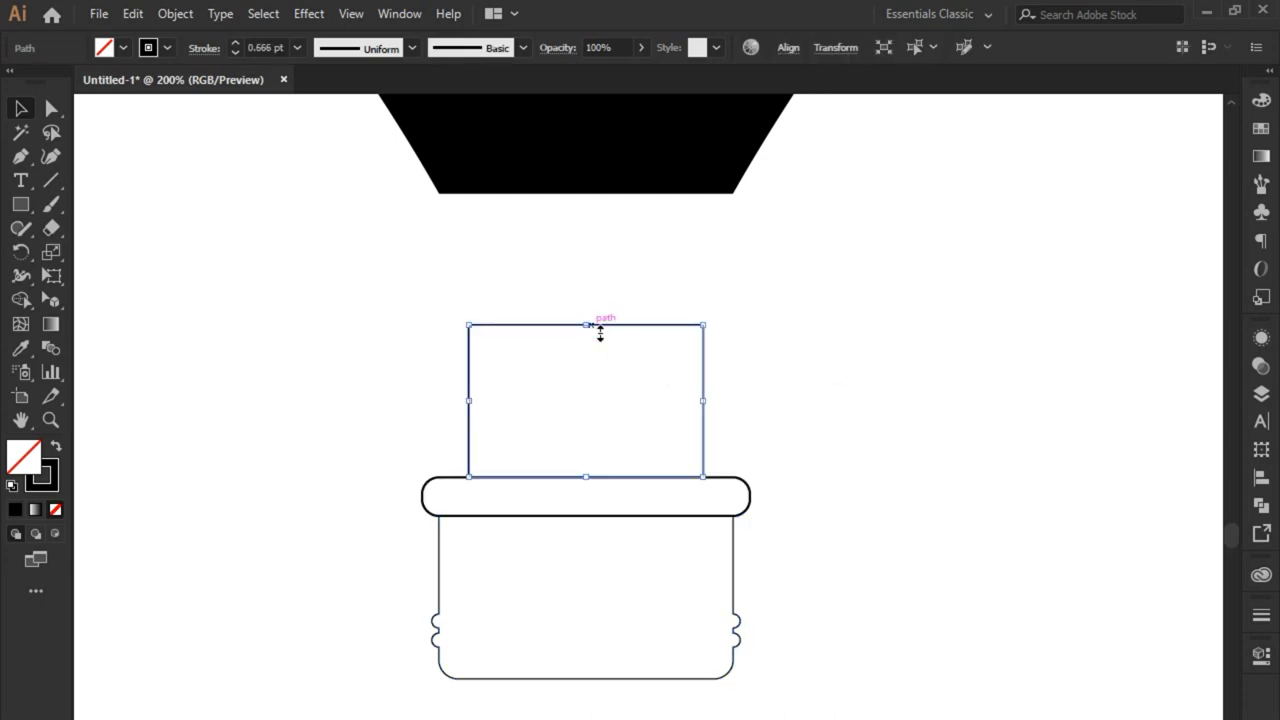
drag(600, 326, 600, 312)
click(770, 335)
scroll(689, 440, up, 2)
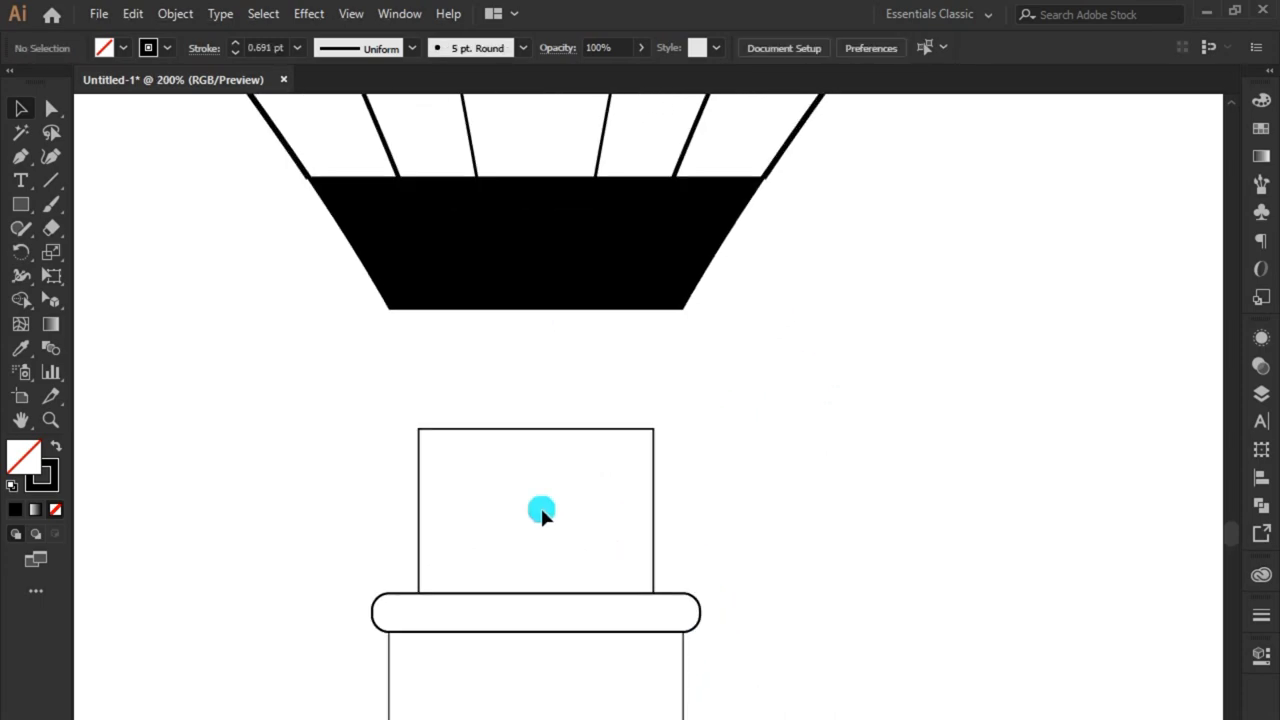
Draw two slanted ropes and two vertical lines linking the black band to the rectangle corners.
drag(389, 308, 419, 429)
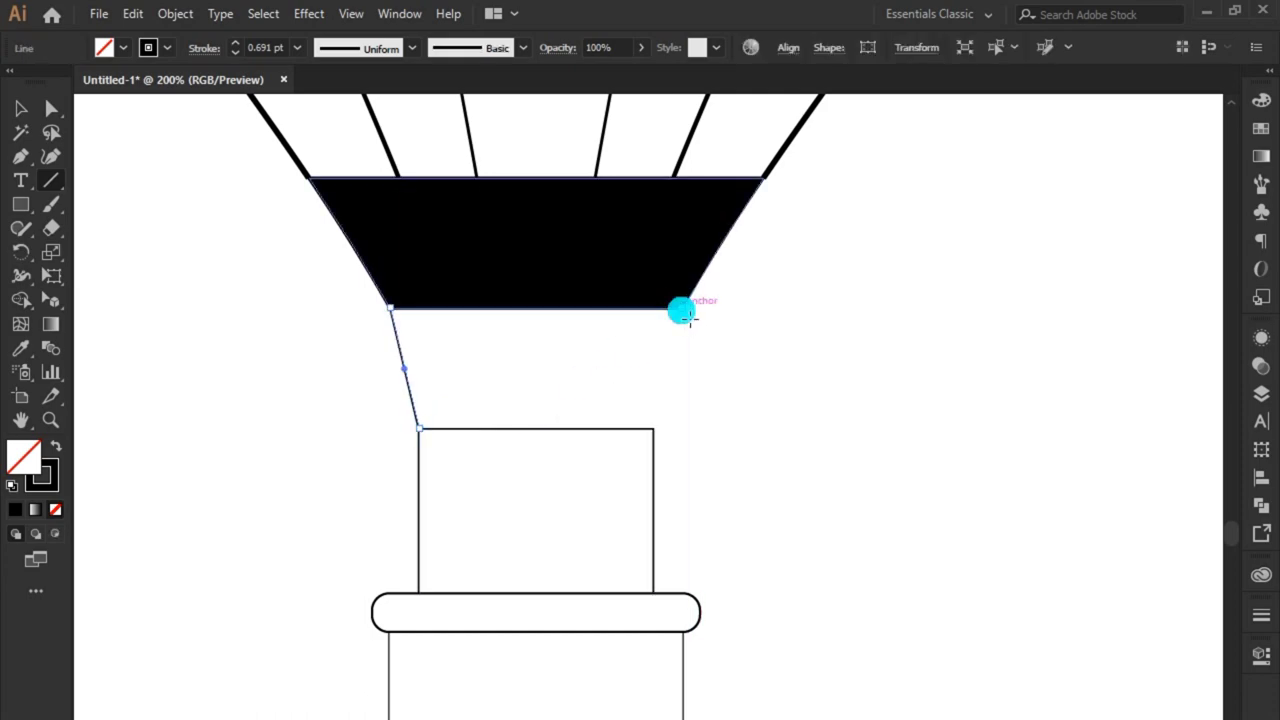
drag(681, 310, 653, 429)
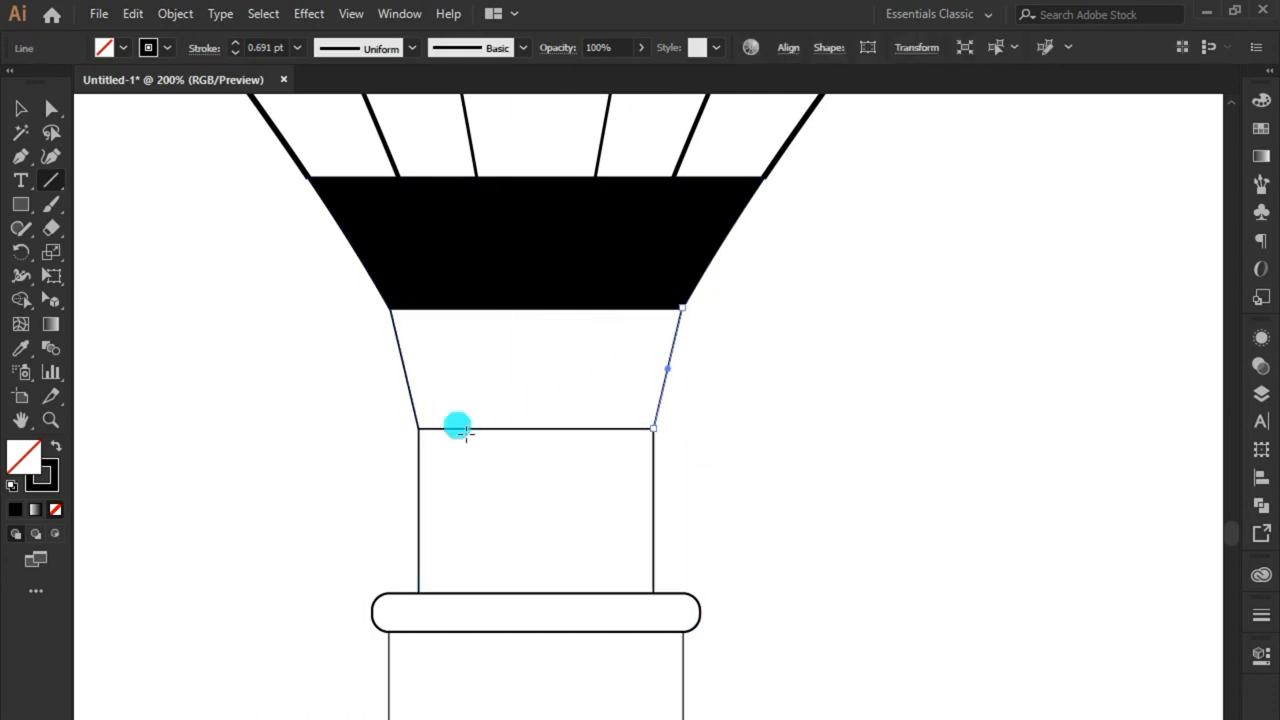
drag(419, 429, 419, 309)
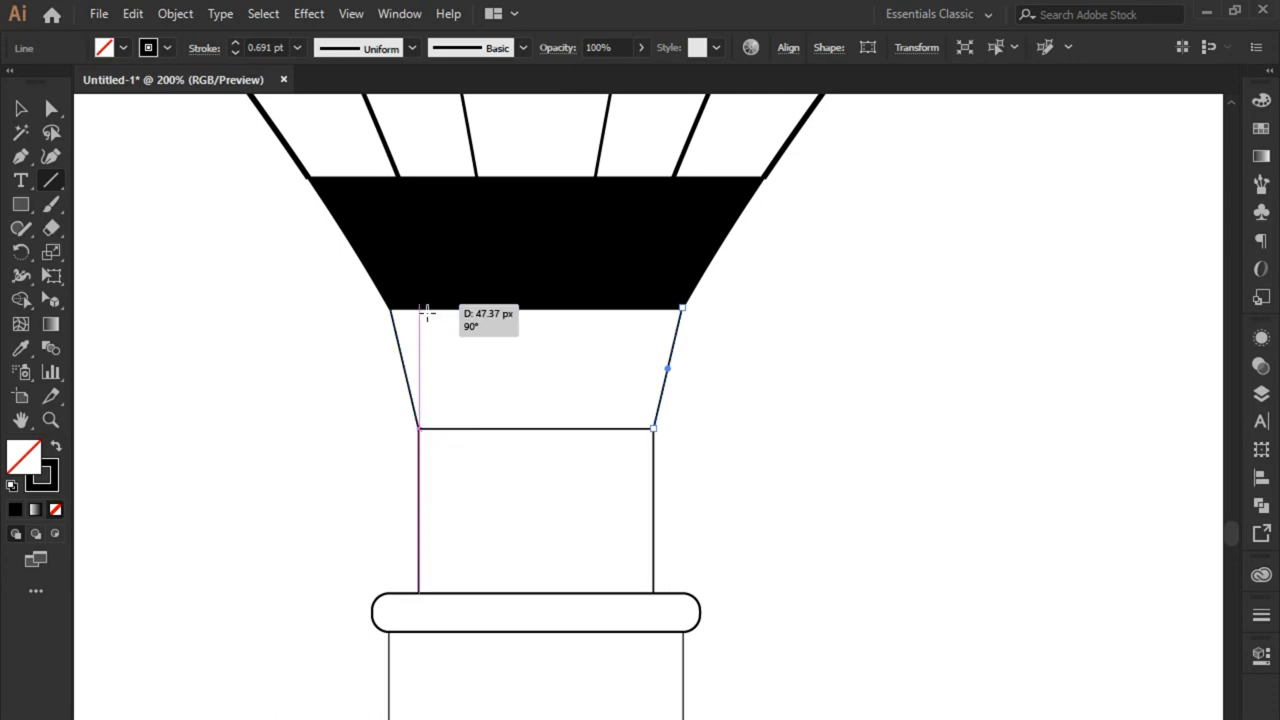
drag(648, 428, 655, 318)
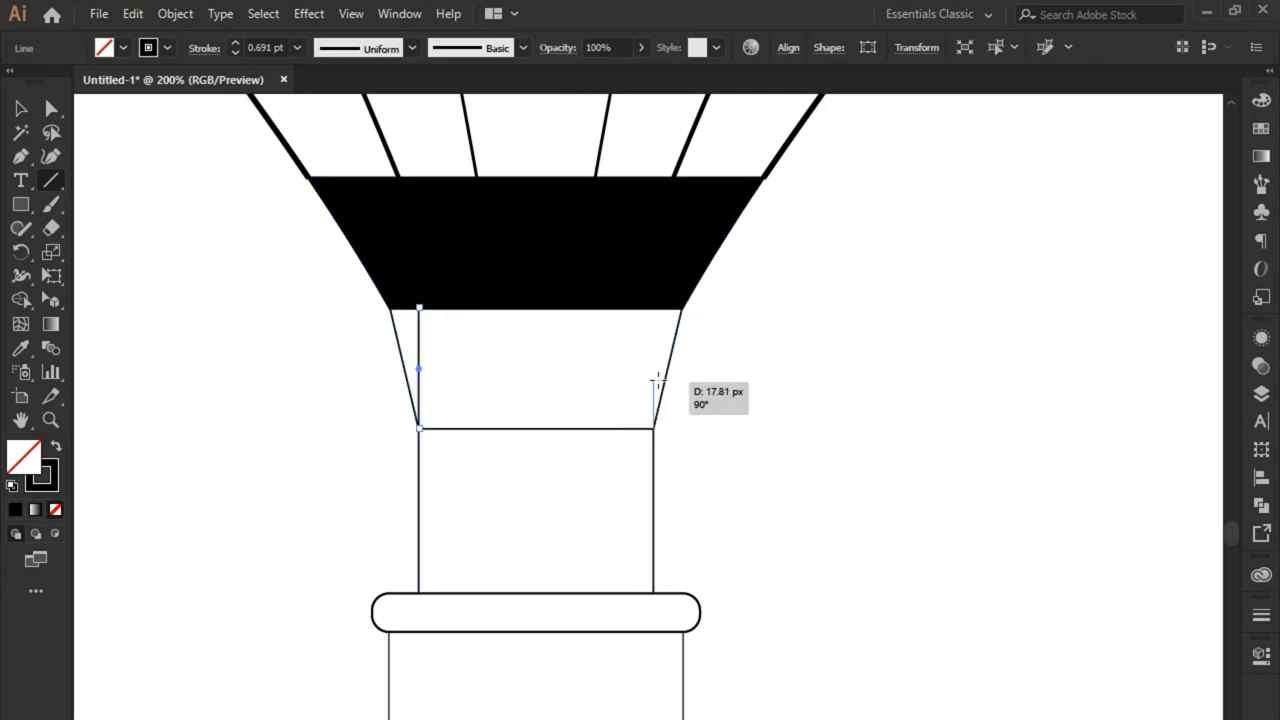
Zoom out over the balloon and nudge the basket parts upward.
click(21, 108)
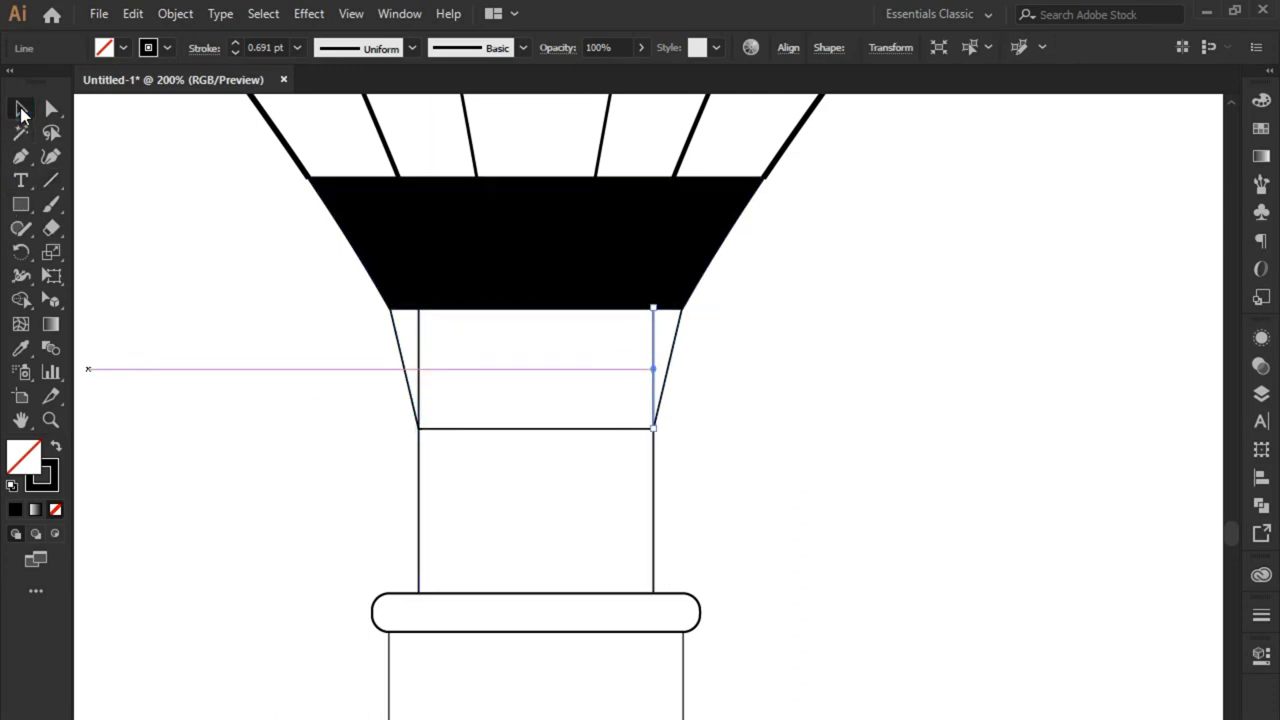
click(398, 403)
alt+scroll(398, 405, down, 2)
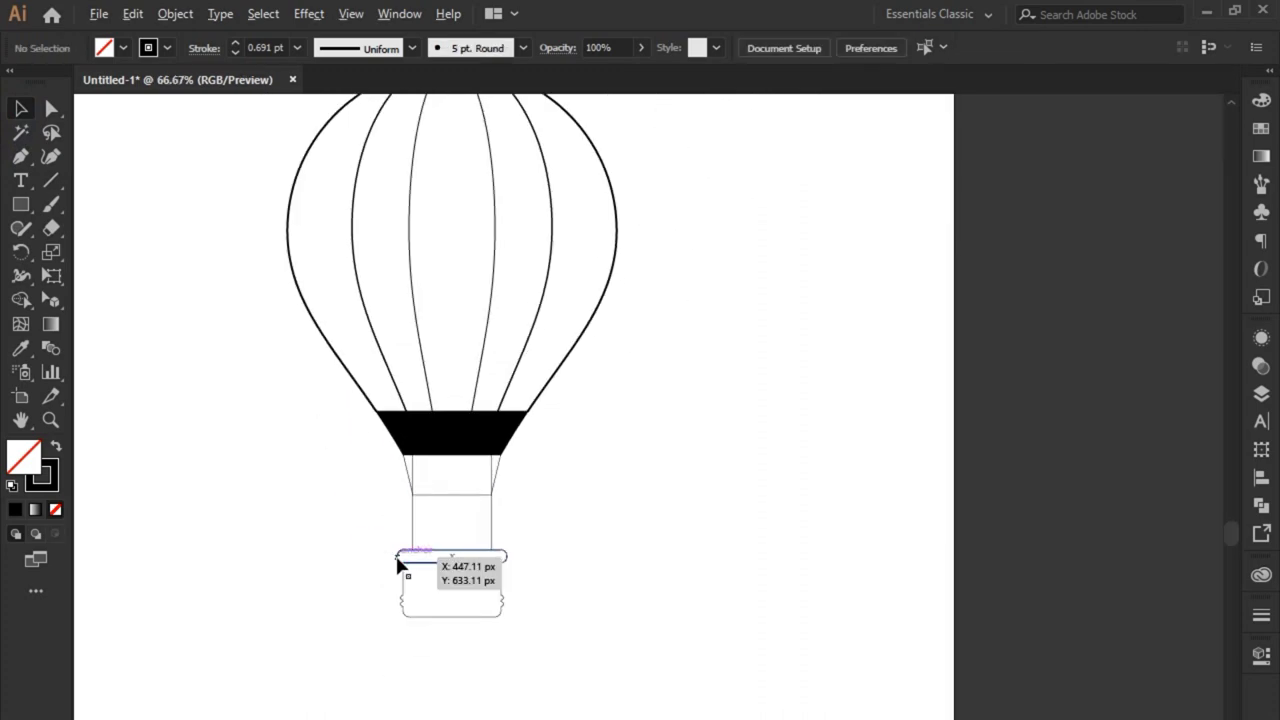
drag(357, 511, 510, 568)
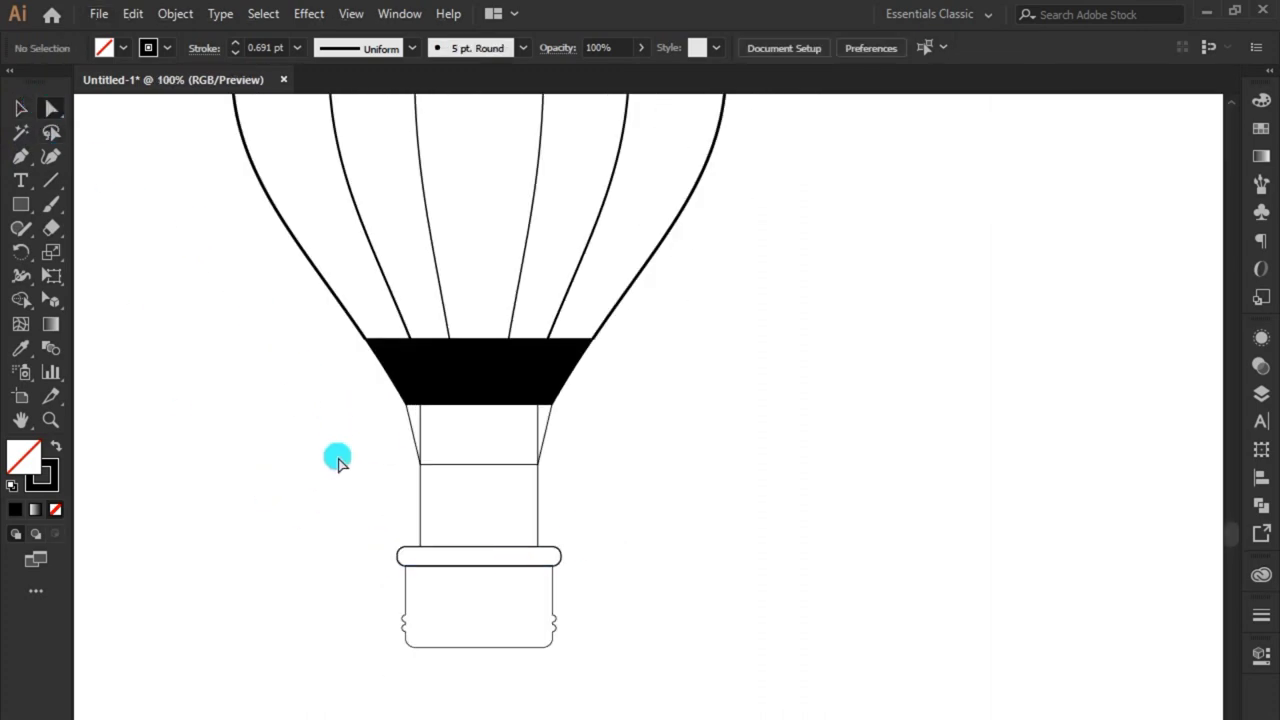
drag(337, 452, 650, 640)
drag(626, 506, 352, 648)
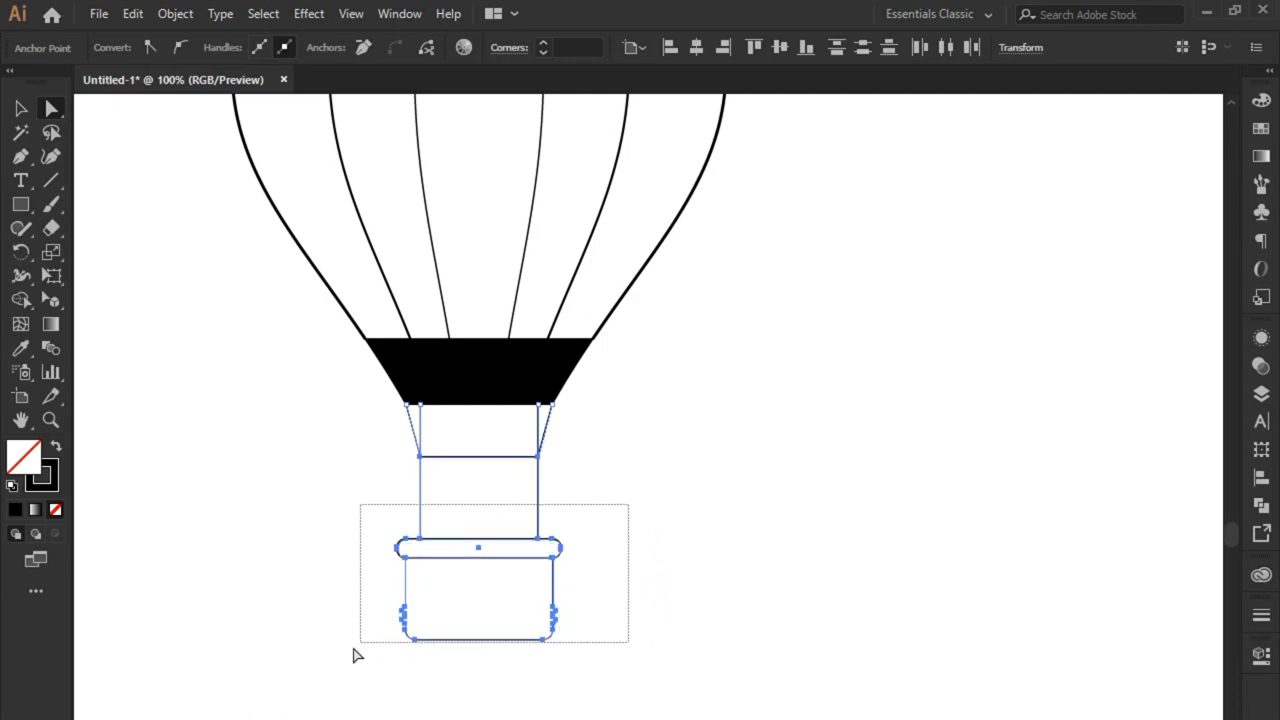
key(Up)
key(Up)
key(Up)
key(Up)
key(Up)
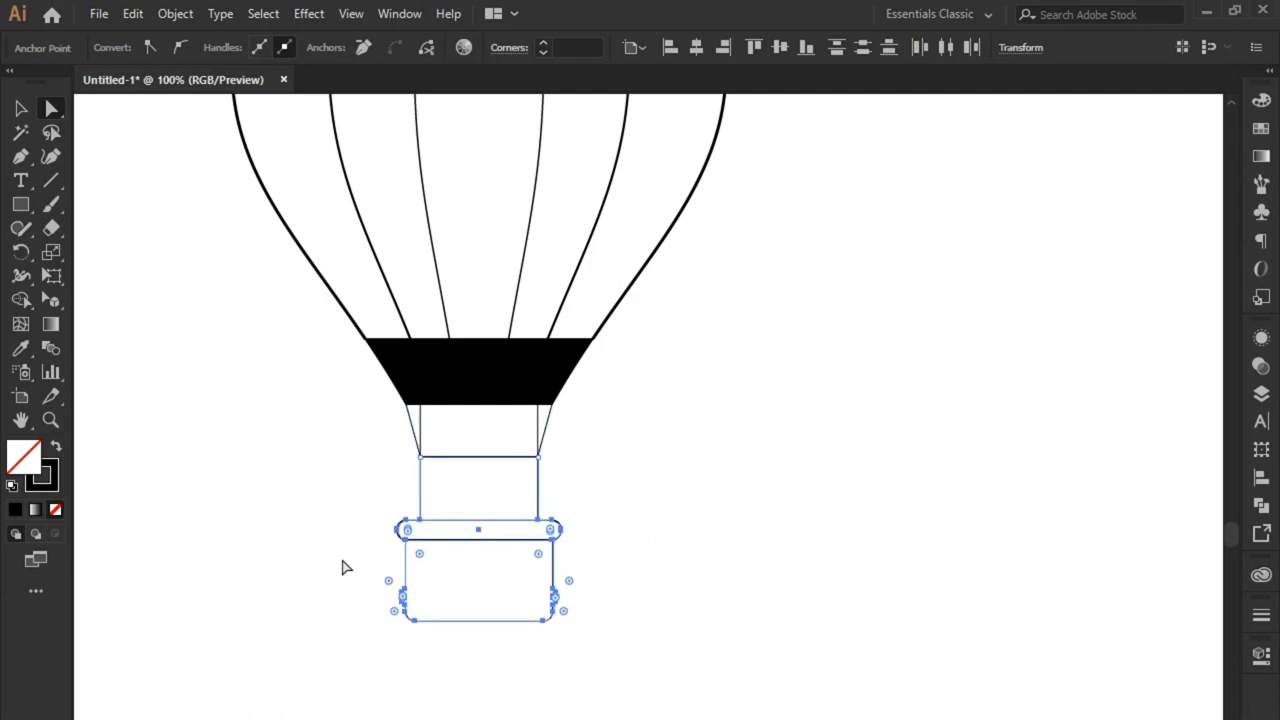
click(341, 565)
Fine-tune the basket and rim height by nudging their anchors up and down with Direct Selection.
drag(320, 452, 620, 620)
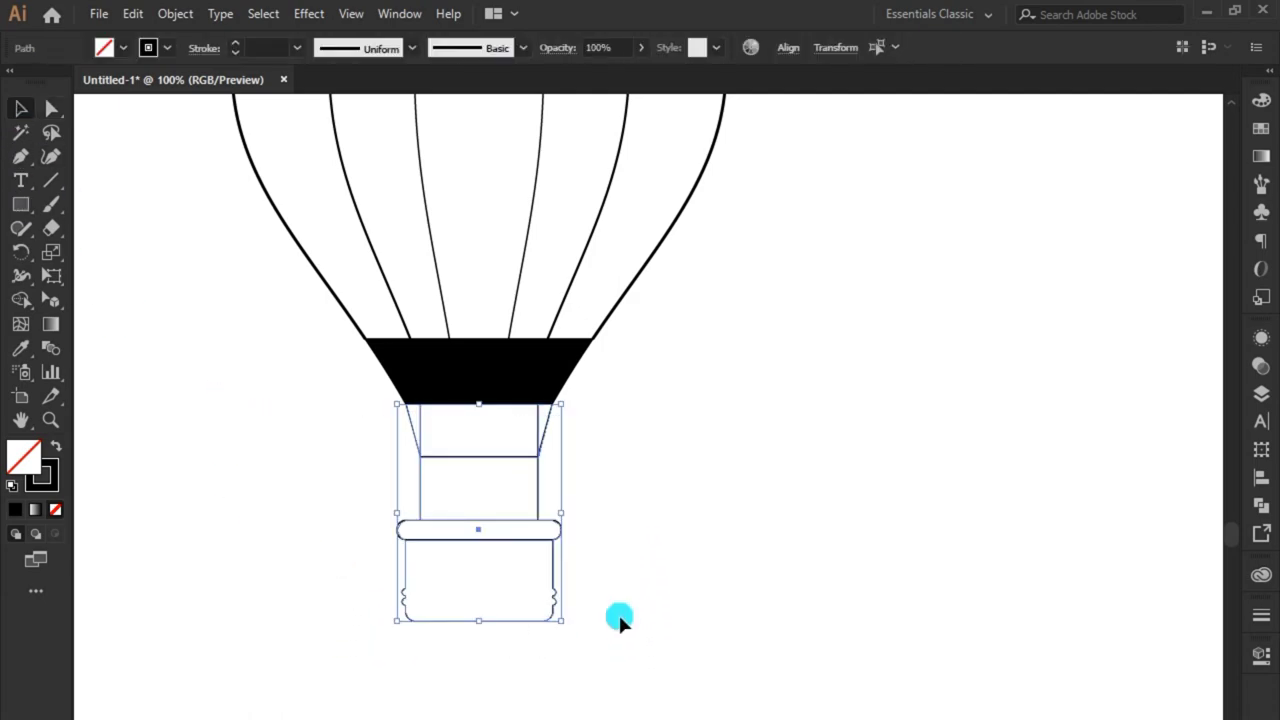
key(a)
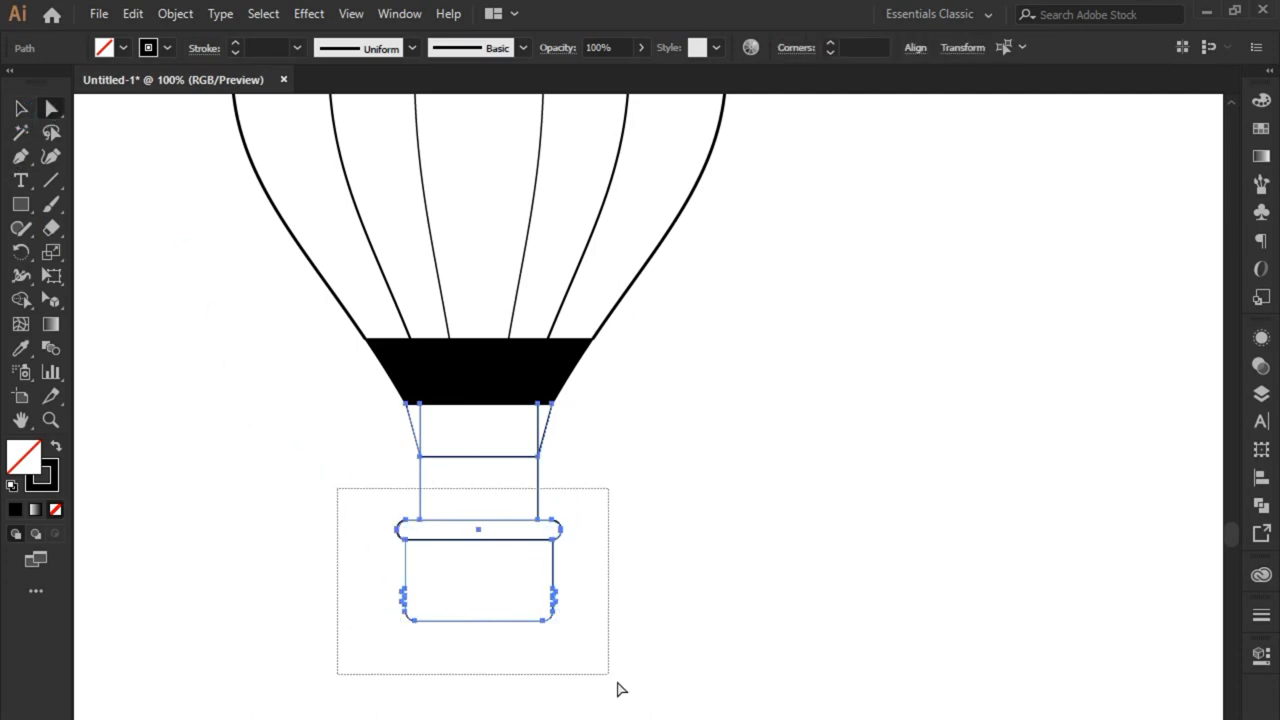
drag(336, 483, 614, 684)
drag(589, 436, 316, 678)
key(Up)
key(Up)
key(Up)
drag(670, 498, 312, 672)
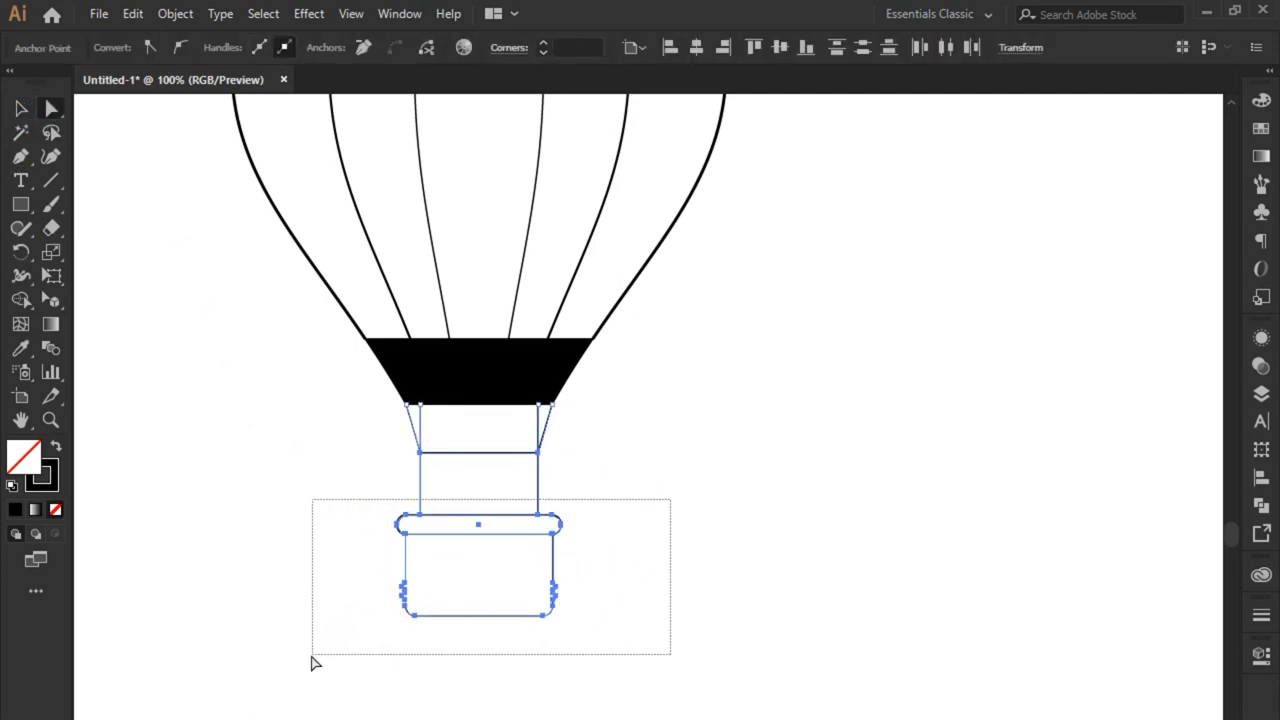
key(Down)
key(Down)
key(Down)
key(Down)
key(Down)
key(Down)
key(Down)
key(Down)
key(Down)
drag(620, 432, 368, 648)
key(Up)
key(Up)
key(Up)
drag(660, 490, 265, 685)
key(Down)
key(Down)
key(Down)
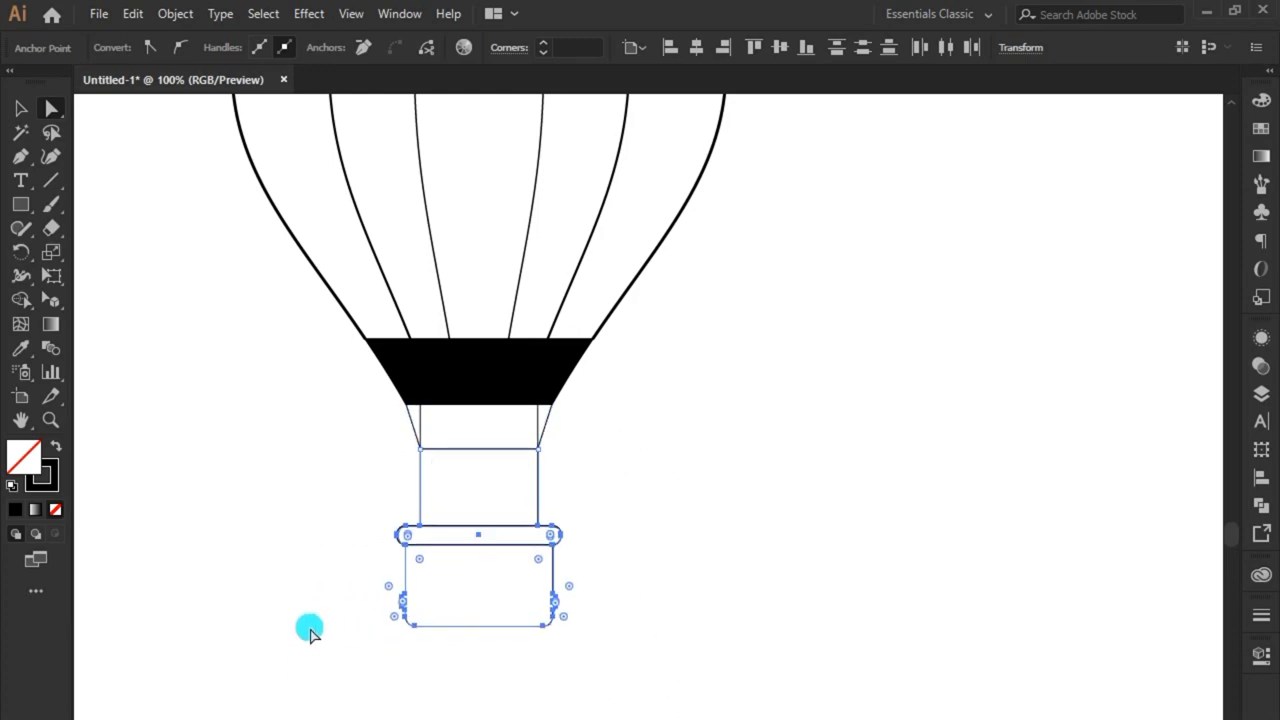
drag(356, 586, 628, 658)
key(Down)
key(Down)
key(Down)
click(597, 617)
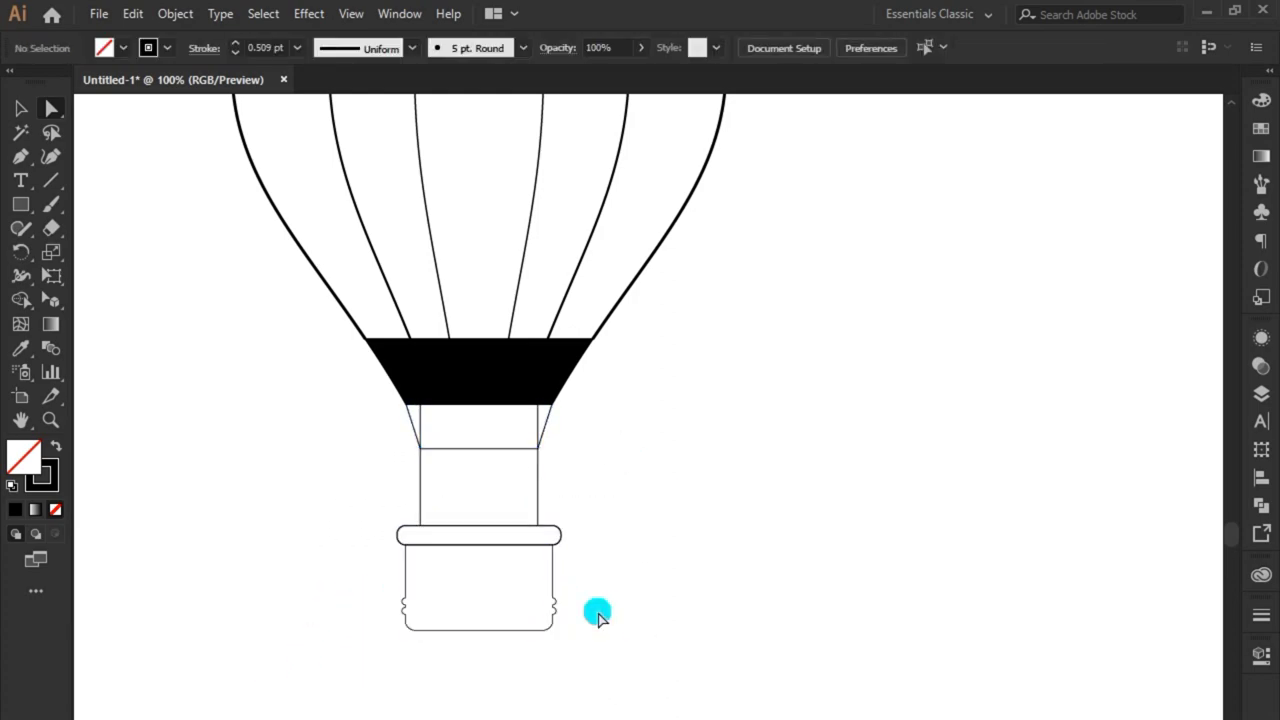
Reshape the rim's corner rounding by dragging its live corner widget.
scroll(438, 668, up, 1)
scroll(440, 670, up, 1)
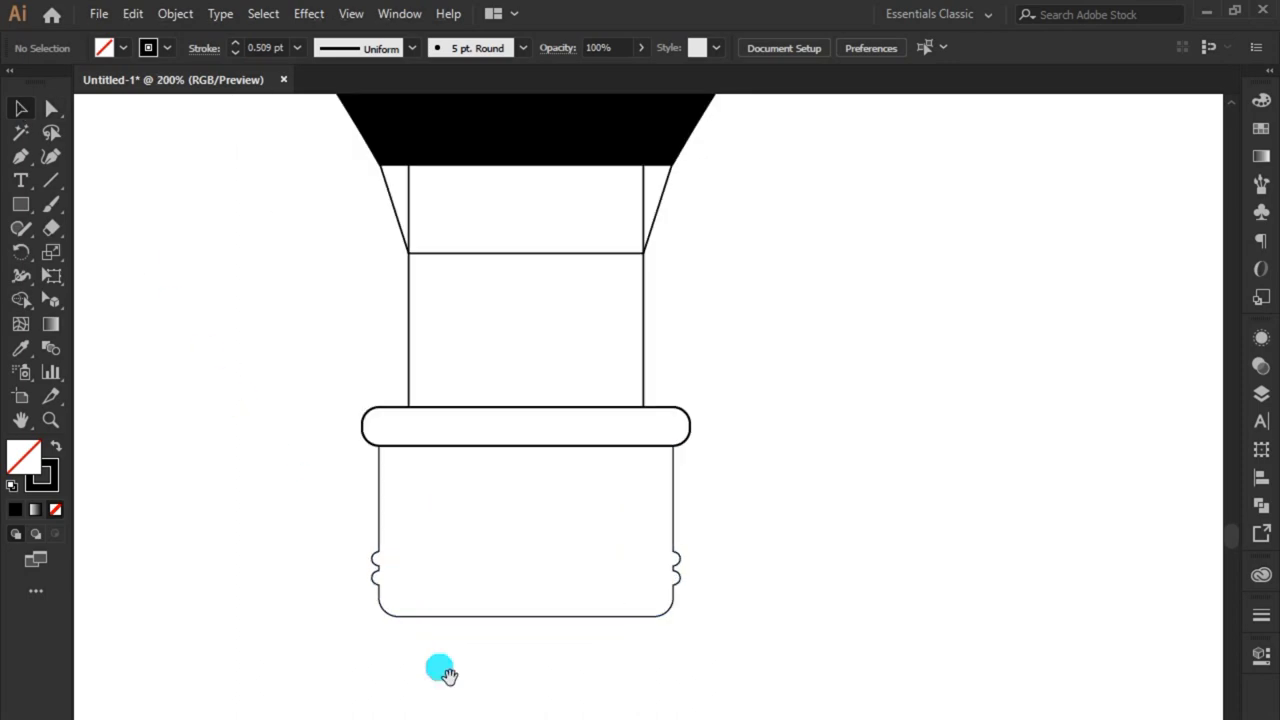
click(425, 369)
click(46, 108)
click(361, 391)
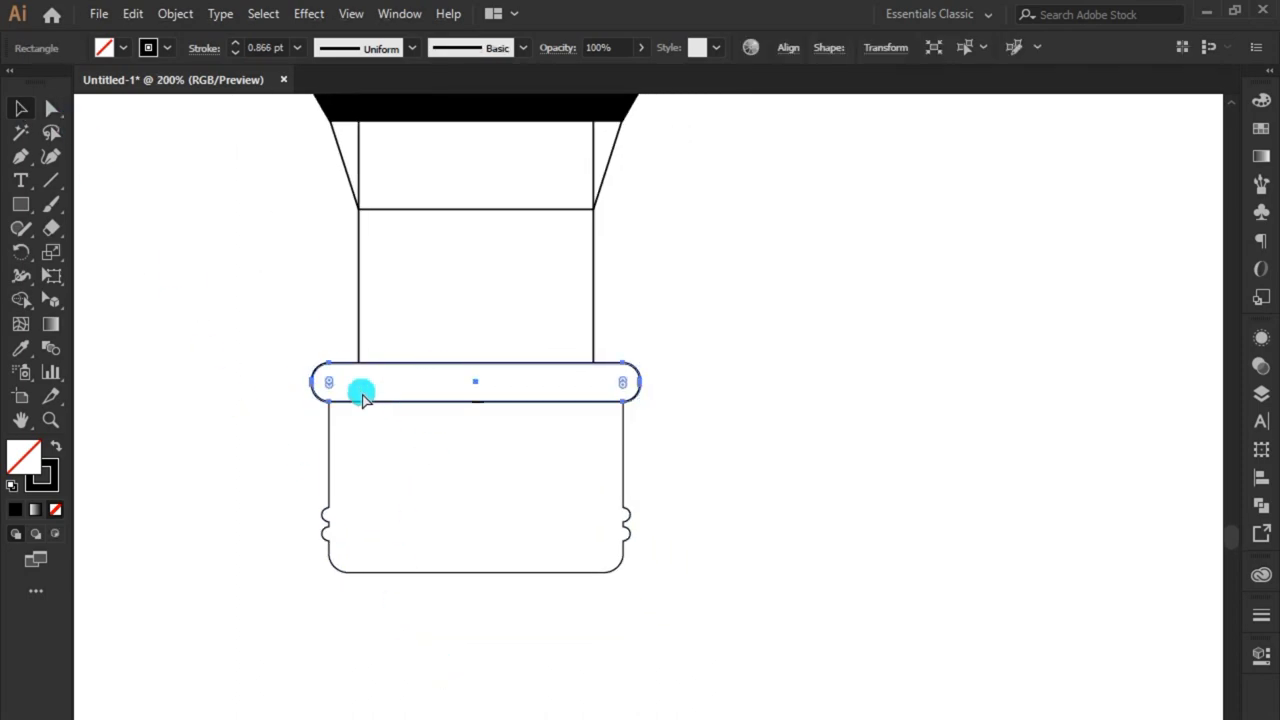
drag(331, 381, 480, 514)
key(ctrl+shift+a)
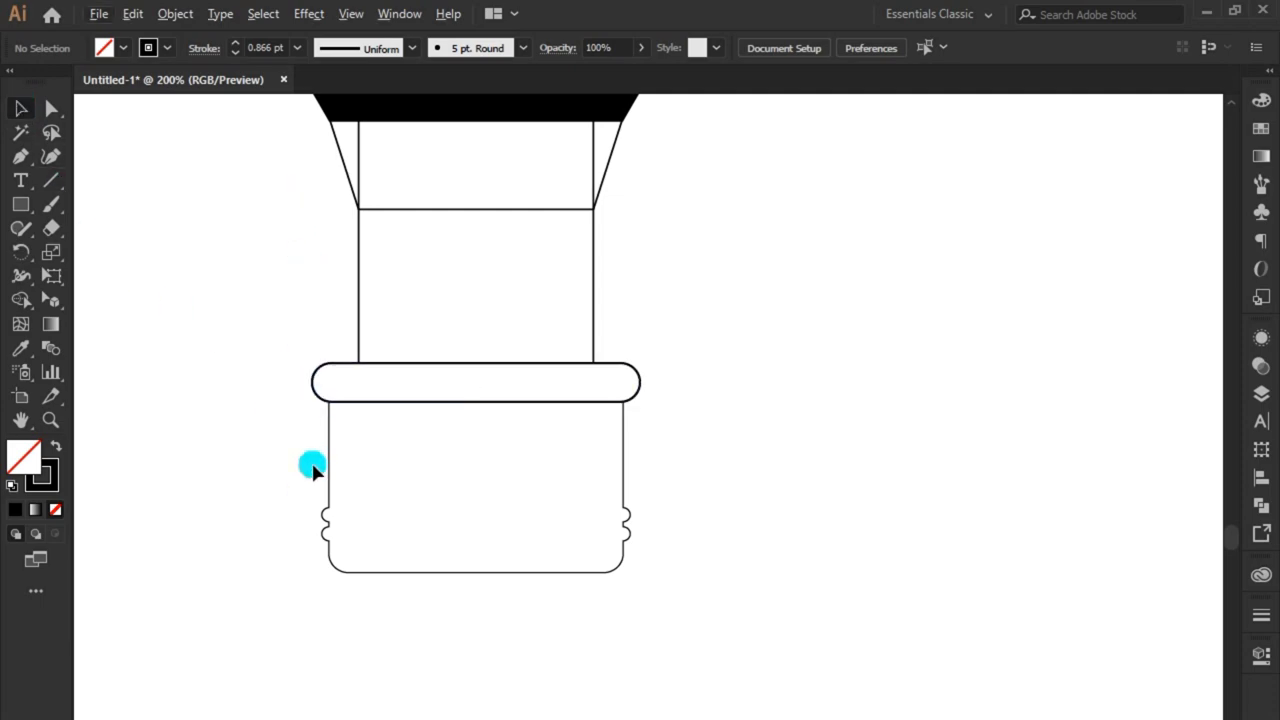
scroll(330, 533, left, 3)
scroll(503, 520, up, 2)
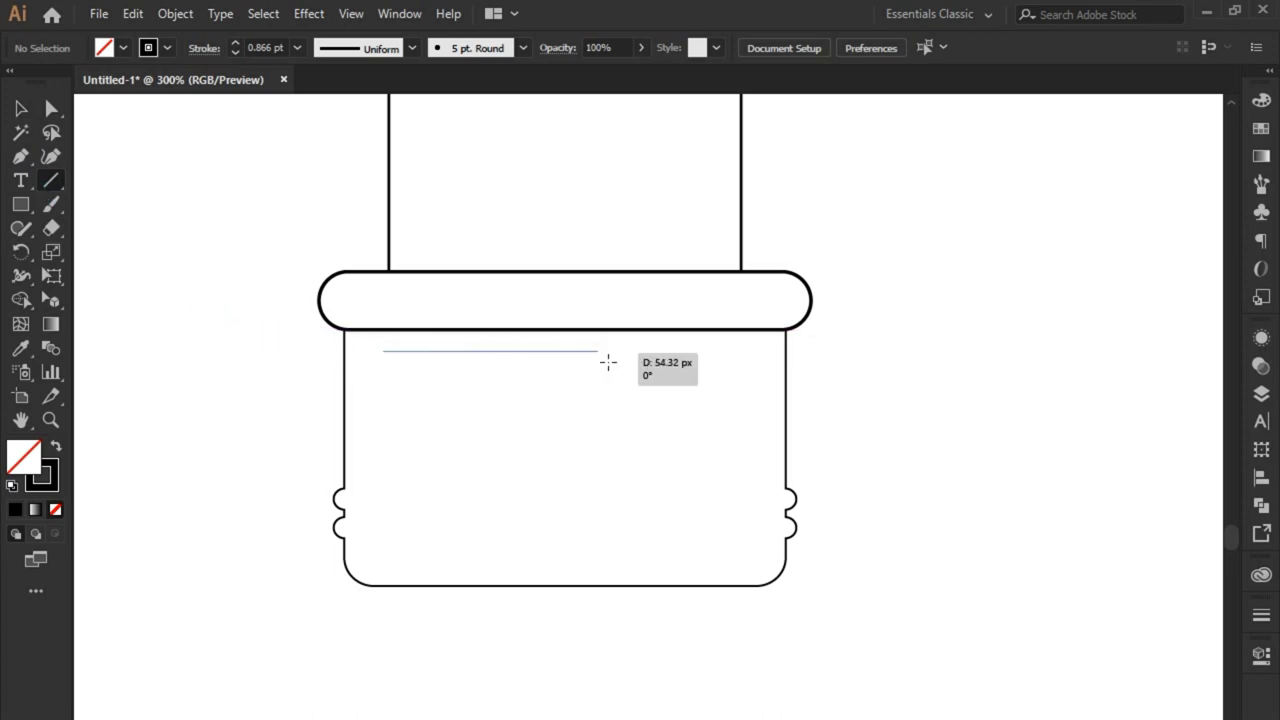
Draw staggered horizontal weave lines across the basket's upper rows.
mouse_move(383, 350)
mouse_down()
mouse_move(724, 361)
mouse_move(758, 350)
mouse_up()
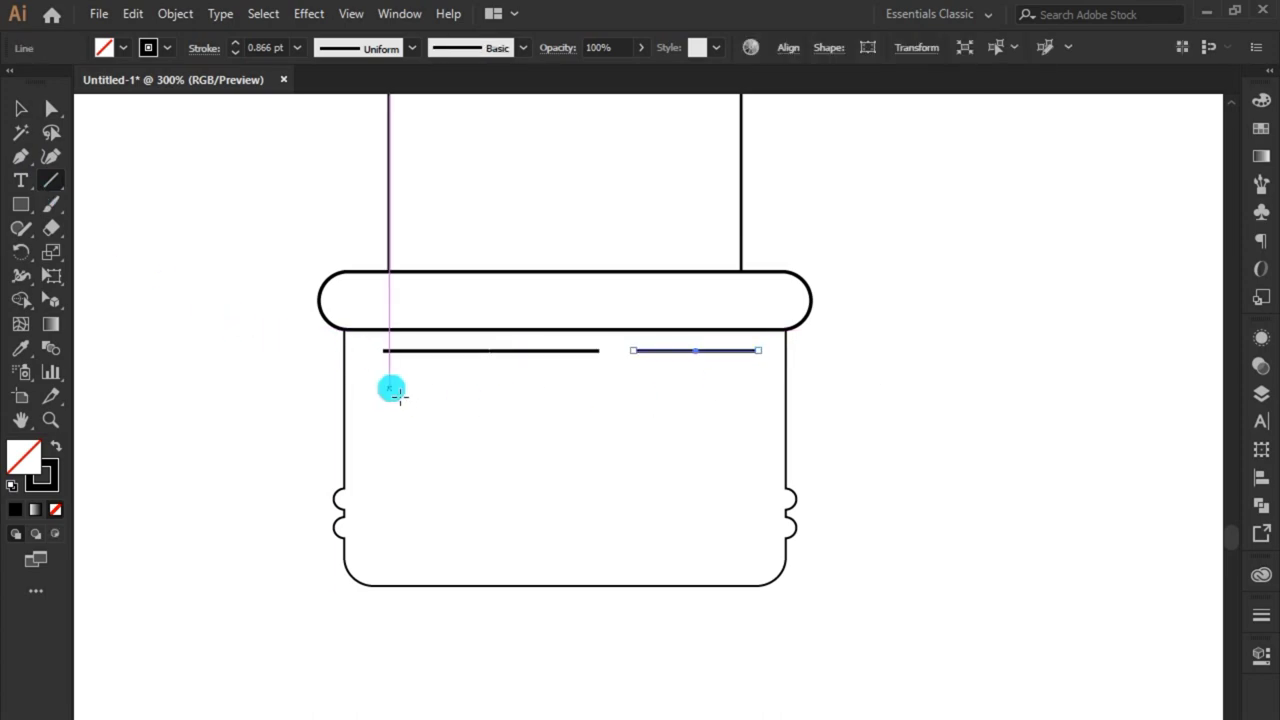
drag(429, 380, 758, 380)
key(ctrl+z)
mouse_move(510, 380)
mouse_down()
mouse_move(415, 380)
mouse_move(808, 413)
mouse_move(753, 407)
mouse_up()
drag(510, 432, 720, 440)
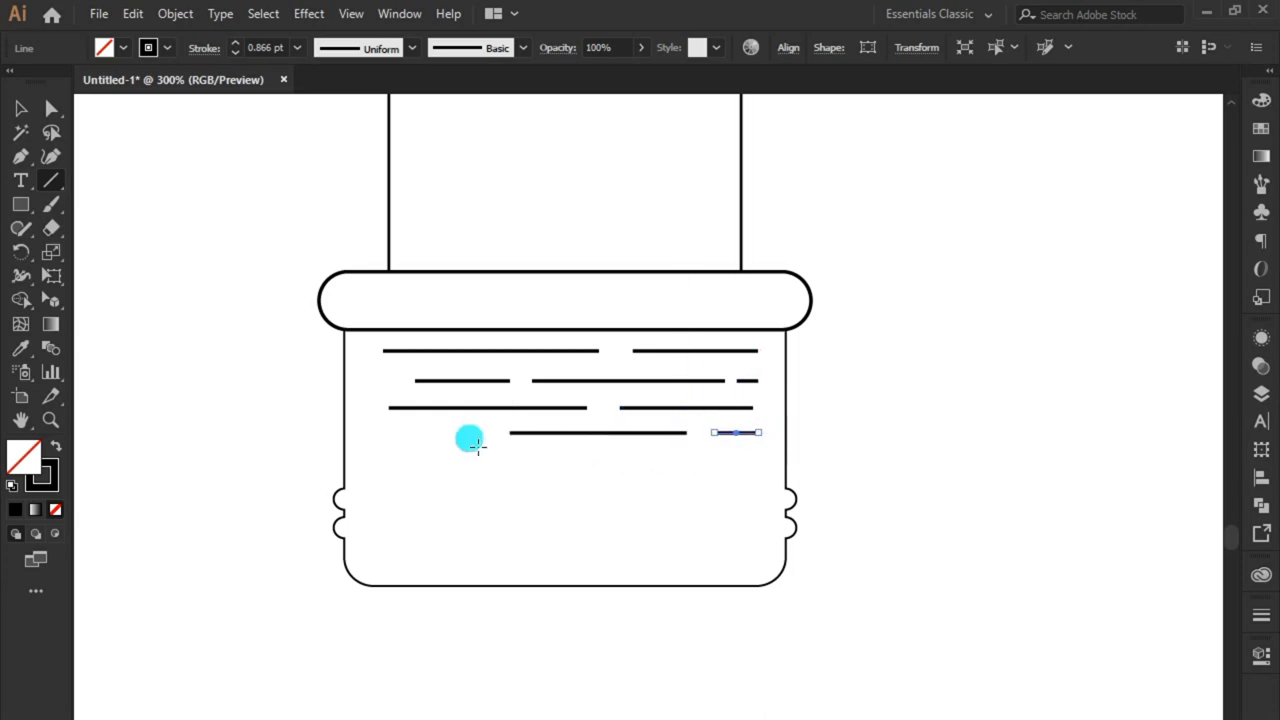
mouse_move(477, 445)
mouse_down()
mouse_move(371, 432)
mouse_move(753, 457)
mouse_up()
Add staggered weave lines down to the basket bottom and select them all.
mouse_move(430, 487)
mouse_down()
mouse_move(763, 485)
mouse_move(377, 485)
mouse_up()
drag(407, 510, 760, 510)
drag(377, 537, 642, 537)
drag(668, 537, 741, 537)
drag(414, 560, 600, 560)
drag(628, 560, 731, 560)
mouse_move(407, 560)
mouse_down()
mouse_move(380, 575)
mouse_move(371, 562)
mouse_up()
click(21, 108)
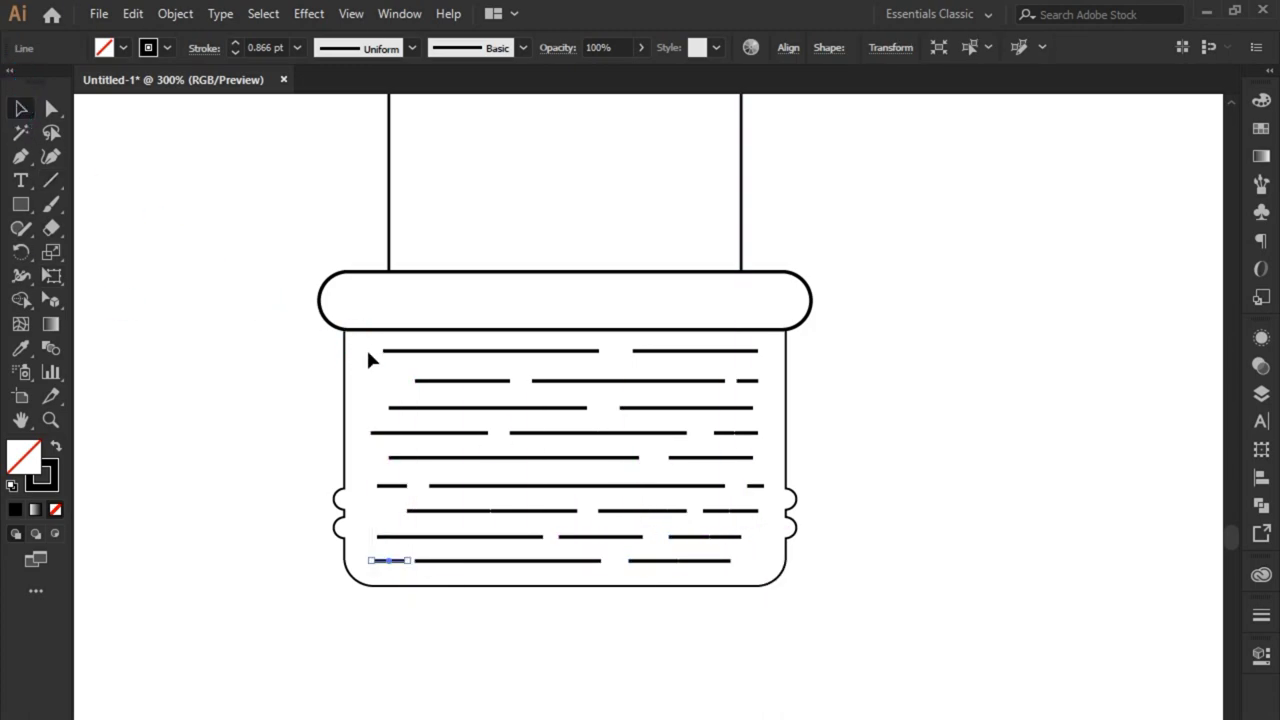
drag(370, 360, 771, 577)
Nudge the weave lines into place and give them an elliptical tapered width profile.
key(Down)
key(Down)
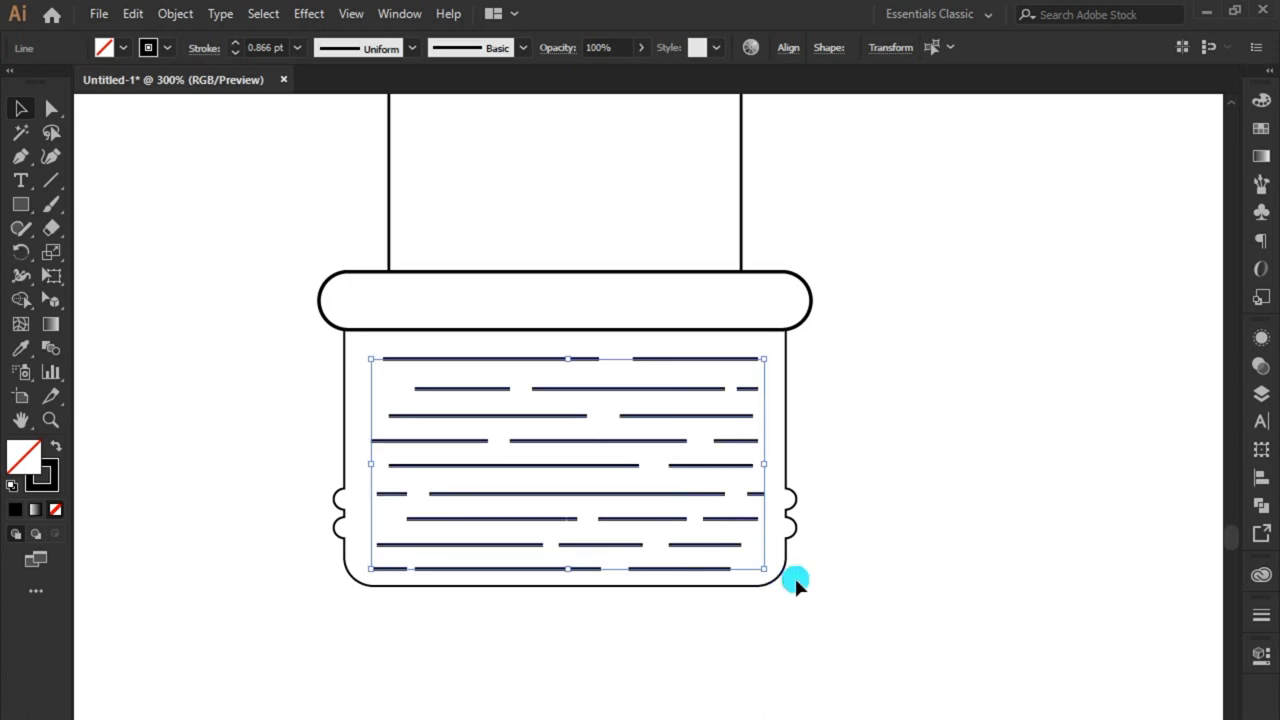
key(Up)
key(Left)
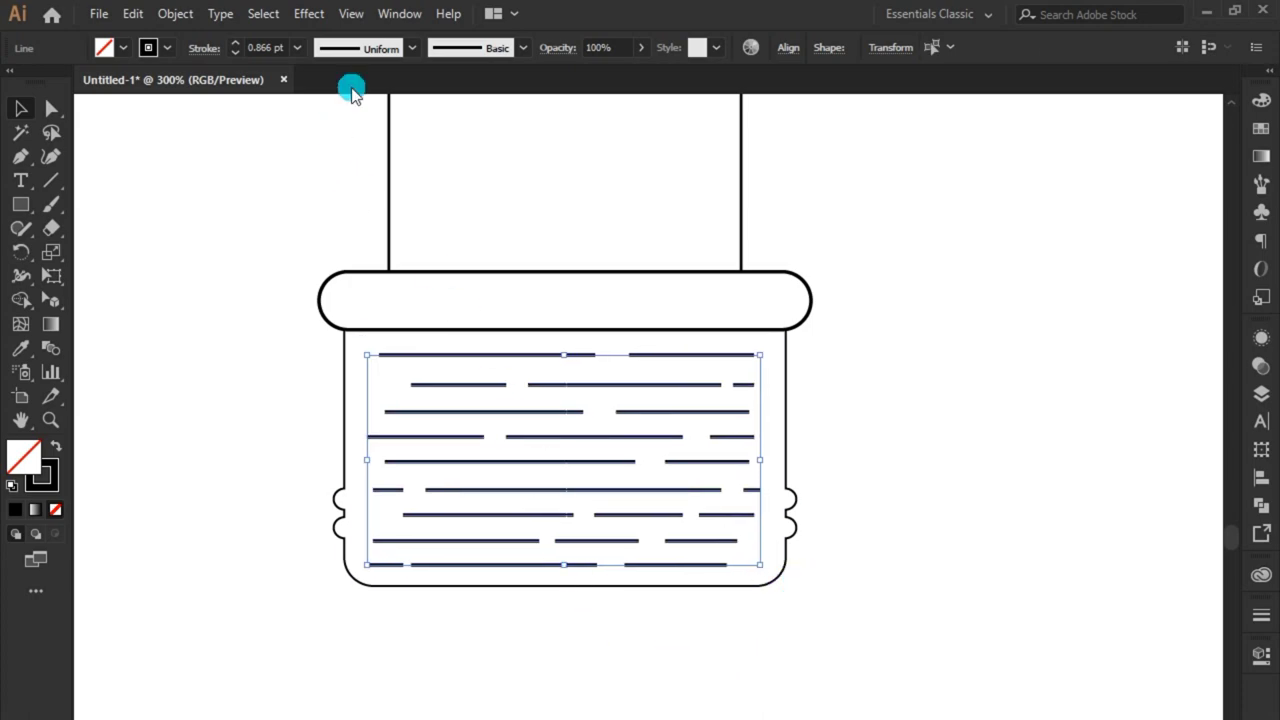
click(412, 50)
click(381, 118)
click(240, 329)
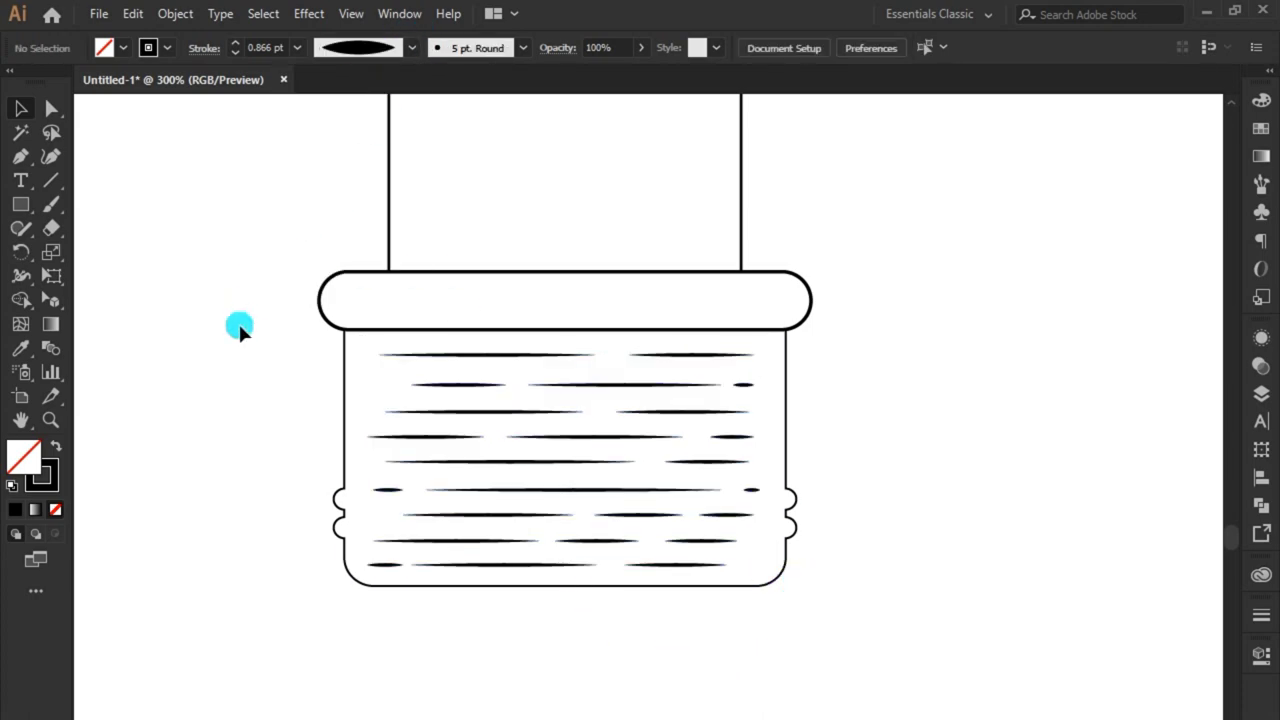
Reselect the weave lines and switch them to a different tapered width profile.
scroll(240, 329, down, 2)
drag(240, 329, 260, 423)
scroll(355, 540, up, 2)
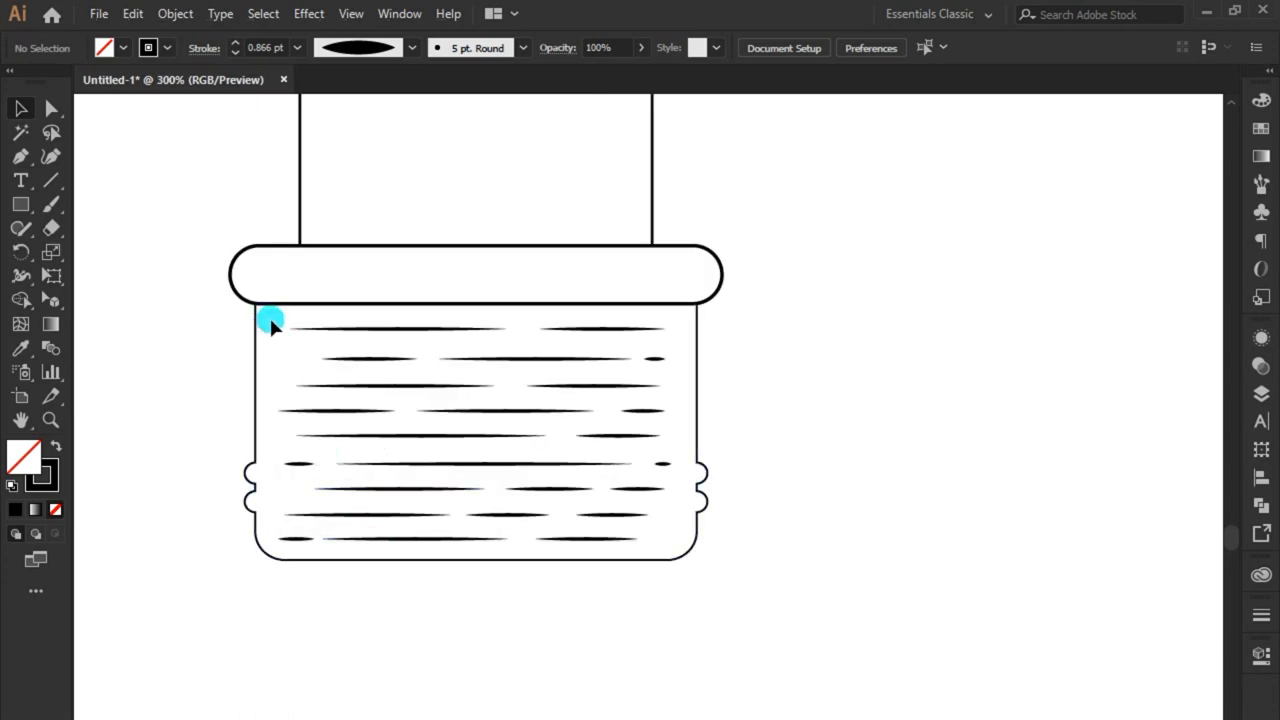
drag(271, 318, 668, 541)
click(411, 47)
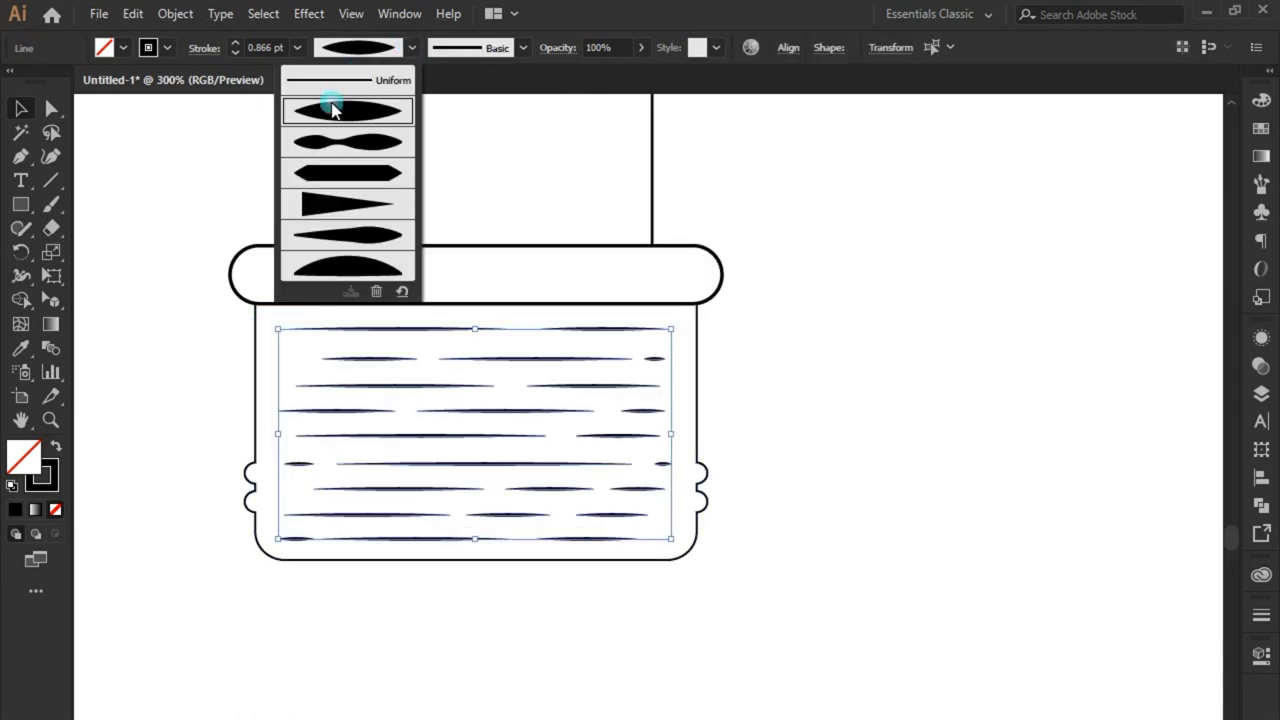
click(332, 158)
click(200, 317)
Marquee-select all the dash lines in the basket with the Selection tool.
scroll(266, 443, down, 2)
scroll(370, 570, down, 2)
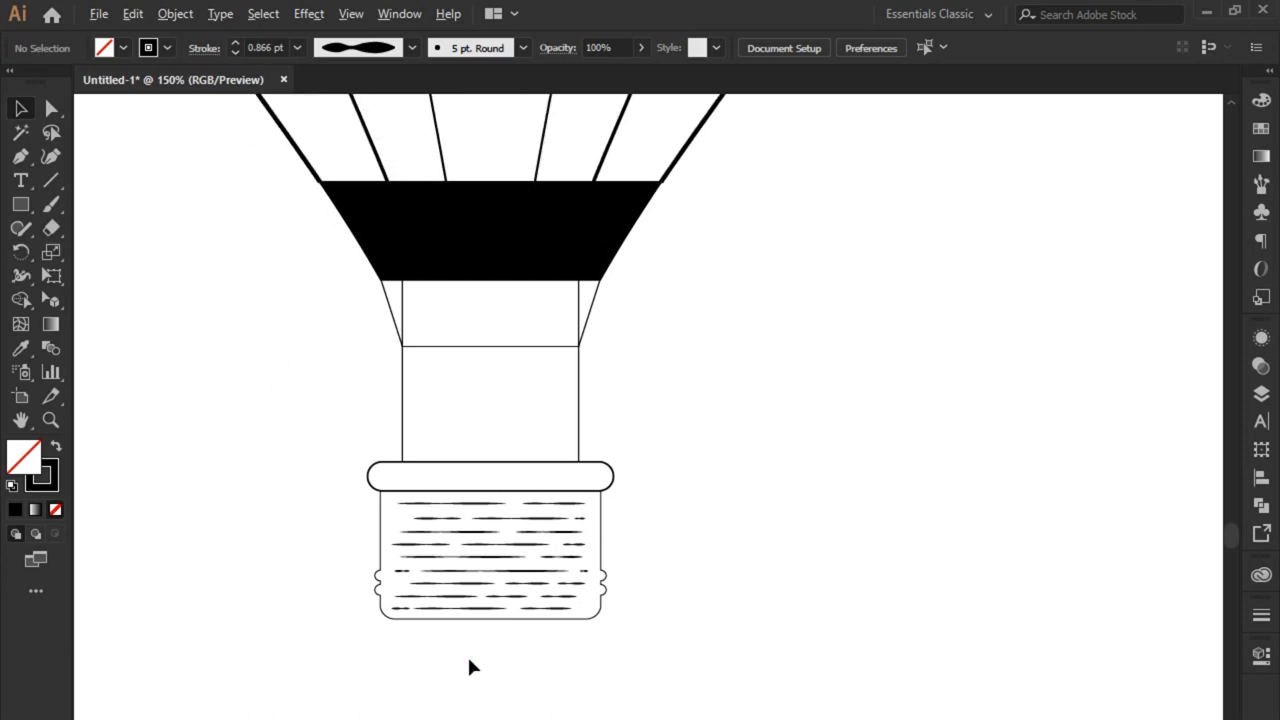
scroll(643, 452, up, 4)
drag(598, 435, 328, 578)
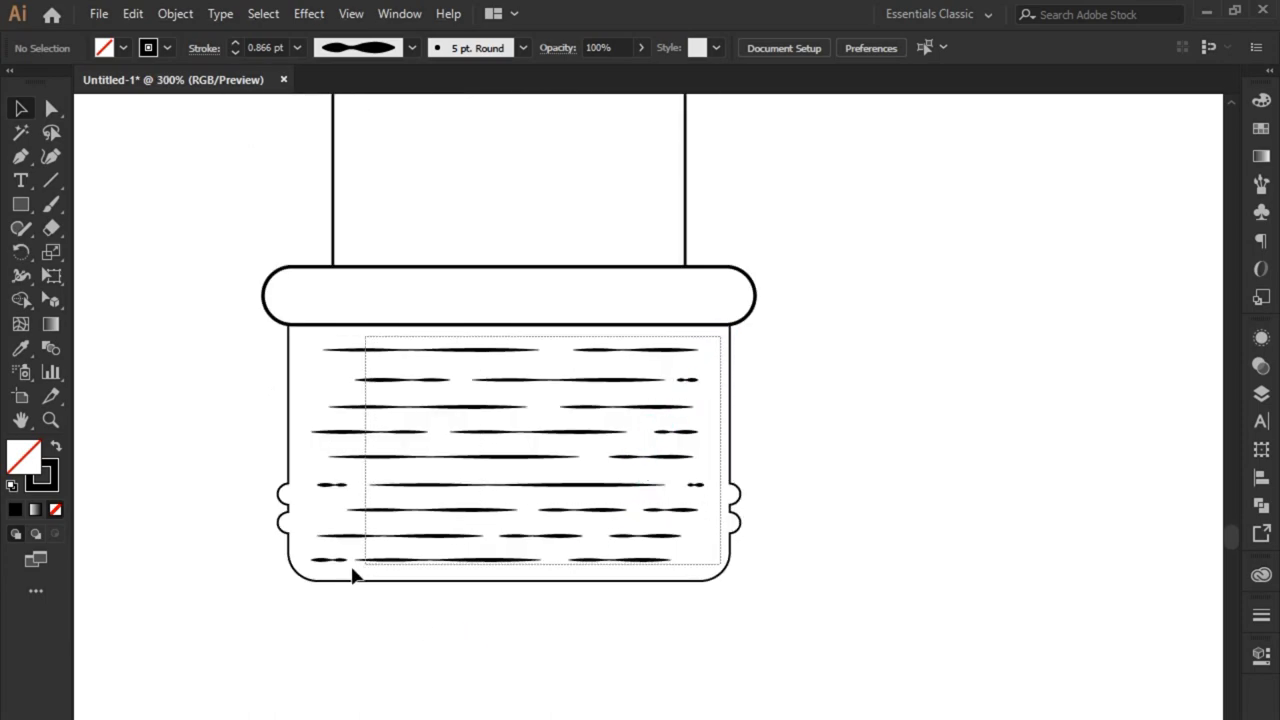
click(450, 614)
alt+scroll(716, 362, down, 2)
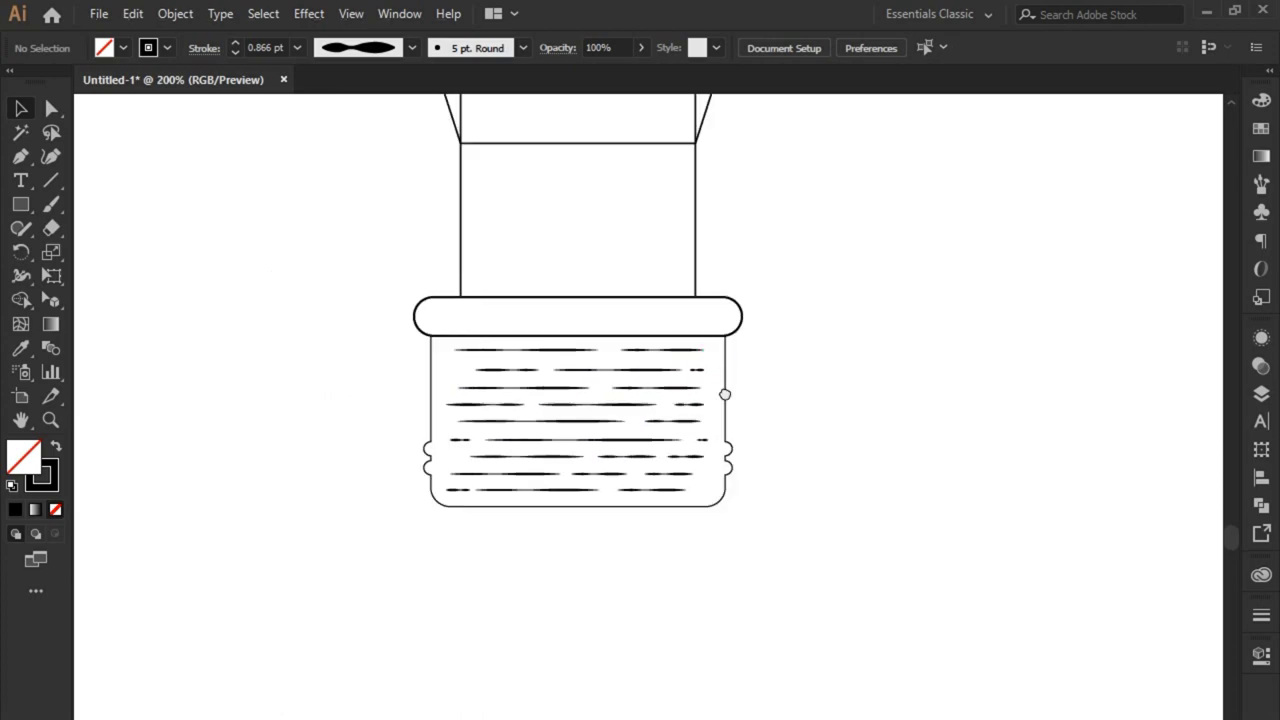
scroll(740, 440, up, 3)
drag(710, 474, 457, 623)
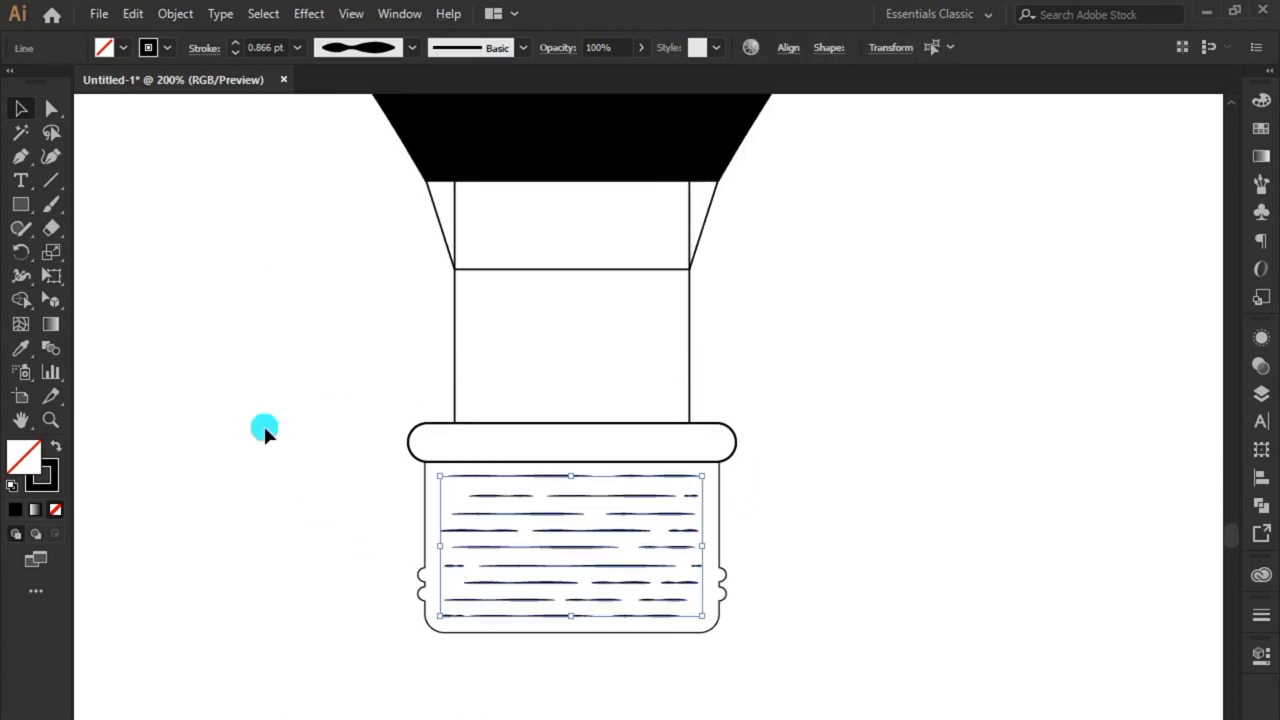
Expand the basket's dash strokes into solid filled shapes with Expand Appearance.
click(172, 20)
click(252, 246)
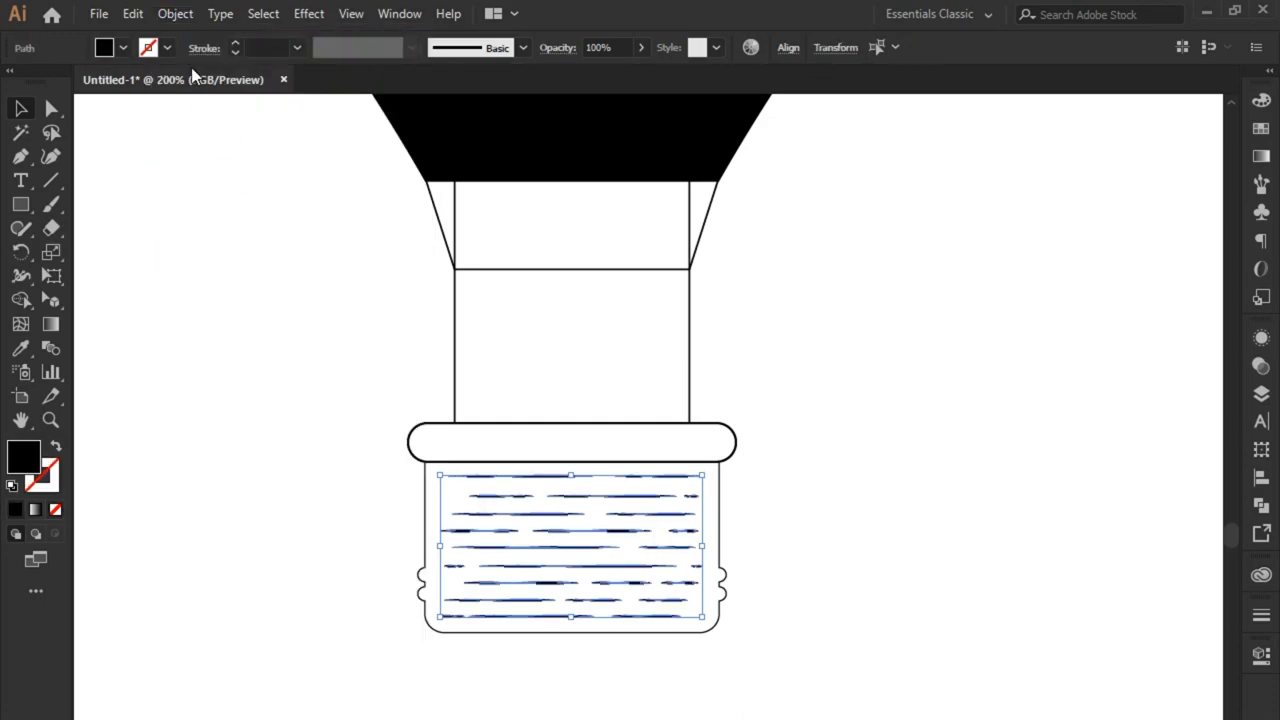
click(175, 14)
click(565, 532)
click(828, 523)
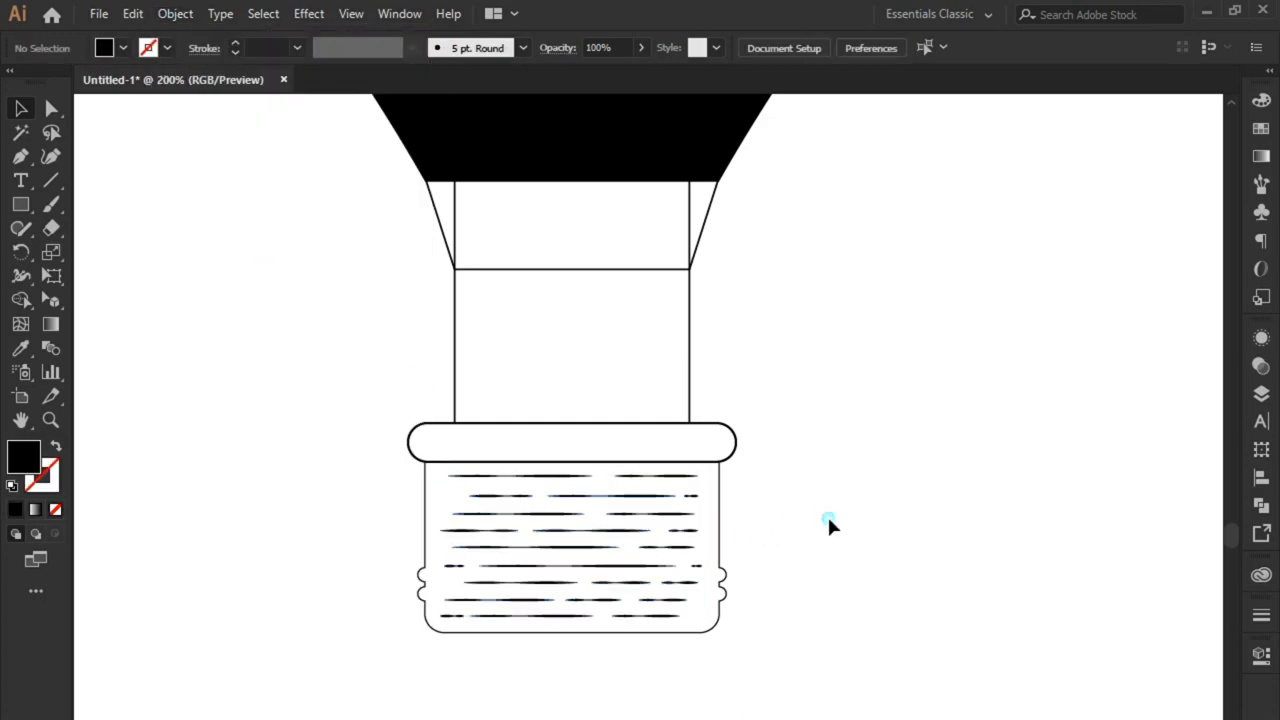
Select every part of the basket and nudge it slightly upward.
scroll(581, 667, down, 1)
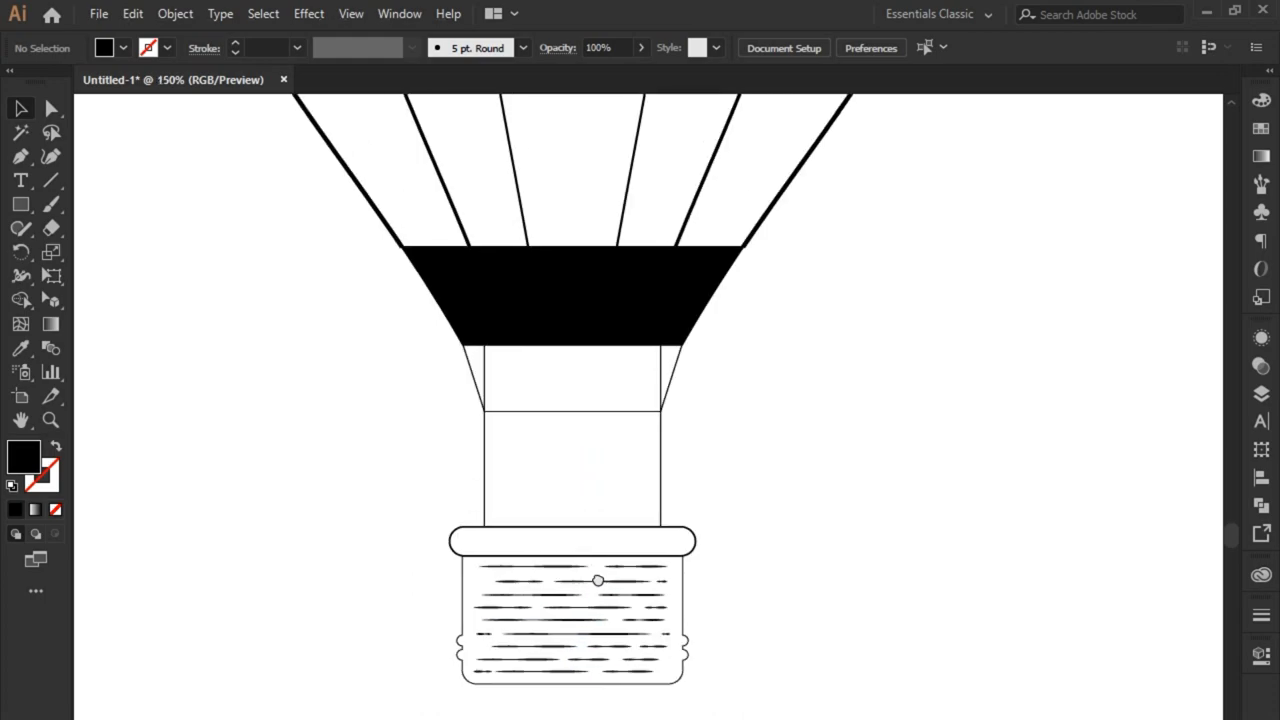
scroll(590, 580, down, 1)
scroll(580, 508, down, 1)
scroll(576, 577, down, 1)
drag(762, 295, 468, 640)
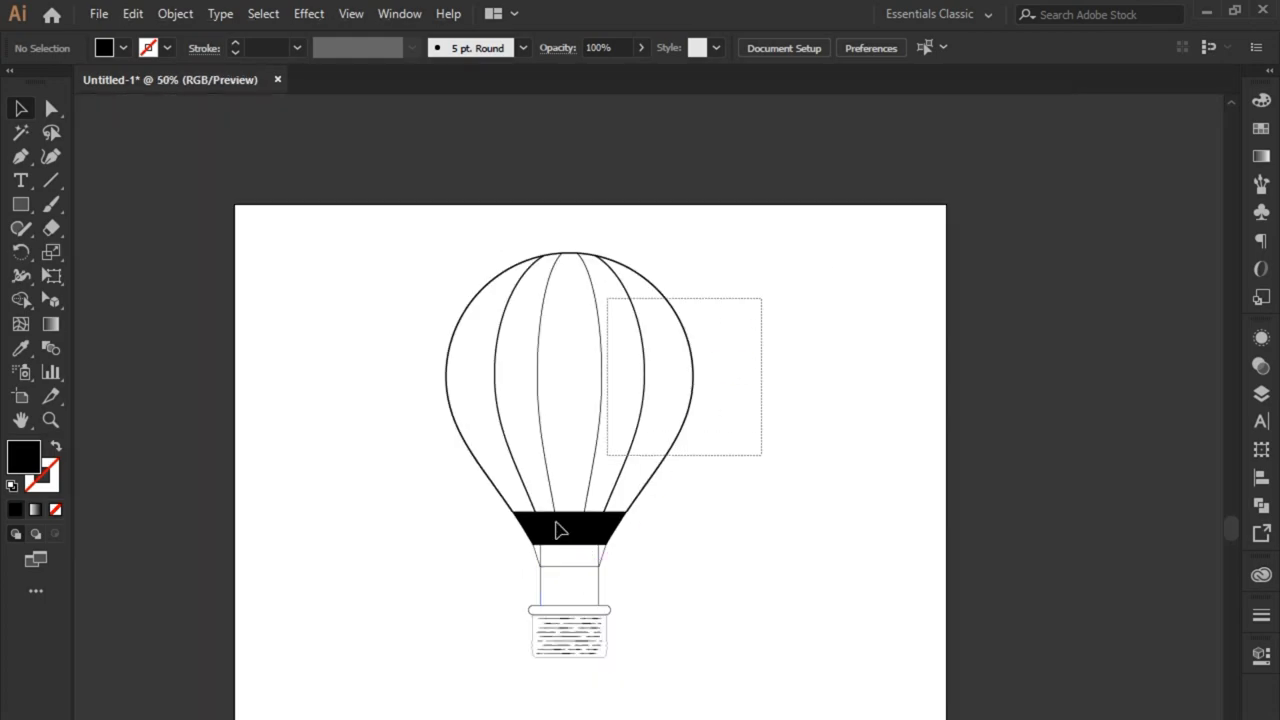
scroll(480, 600, down, 3)
scroll(502, 518, up, 1)
click(757, 455)
click(22, 110)
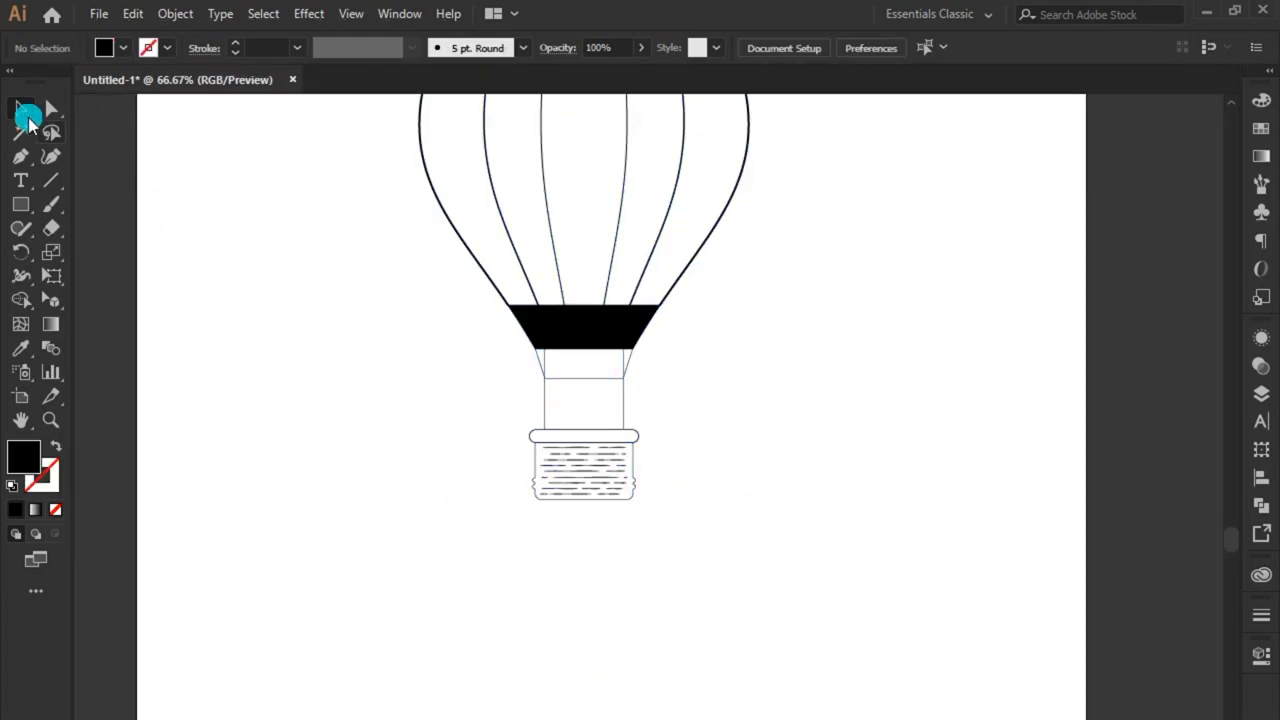
drag(643, 539, 709, 578)
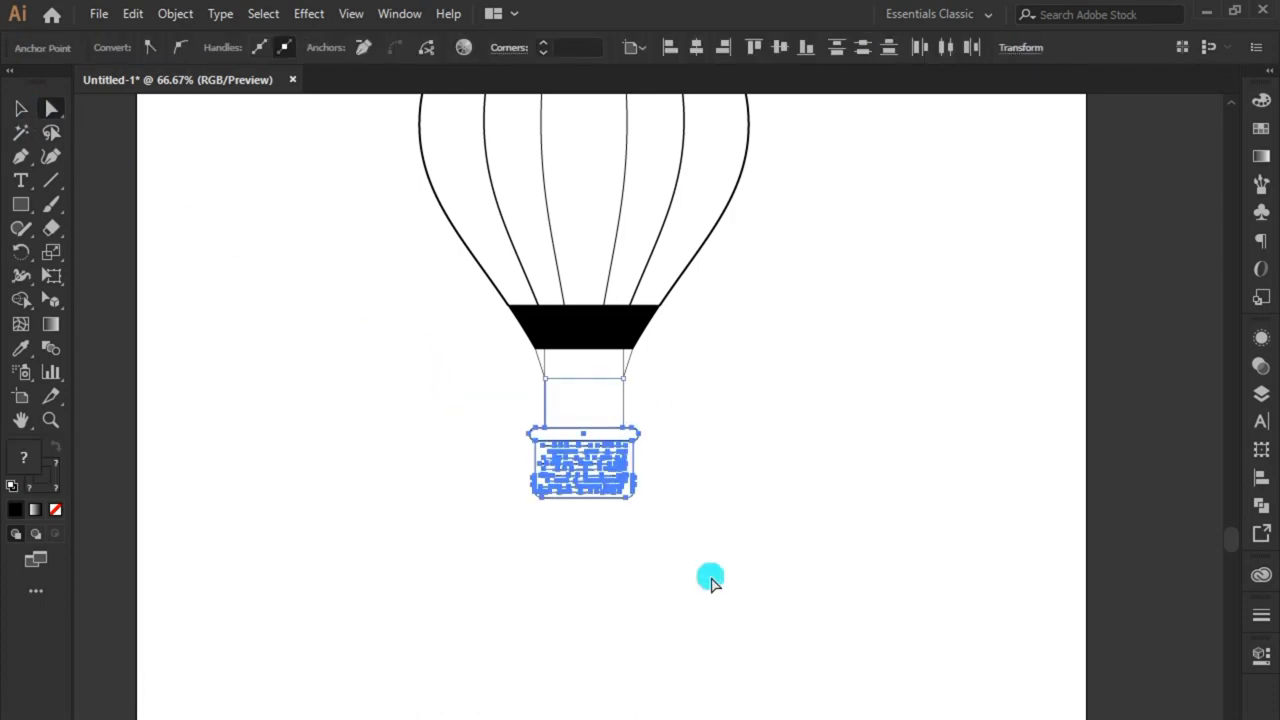
key(Up)
key(Up)
key(Up)
key(Up)
key(Up)
key(Up)
Move the whole balloon lower on the page, then select the envelope.
click(22, 110)
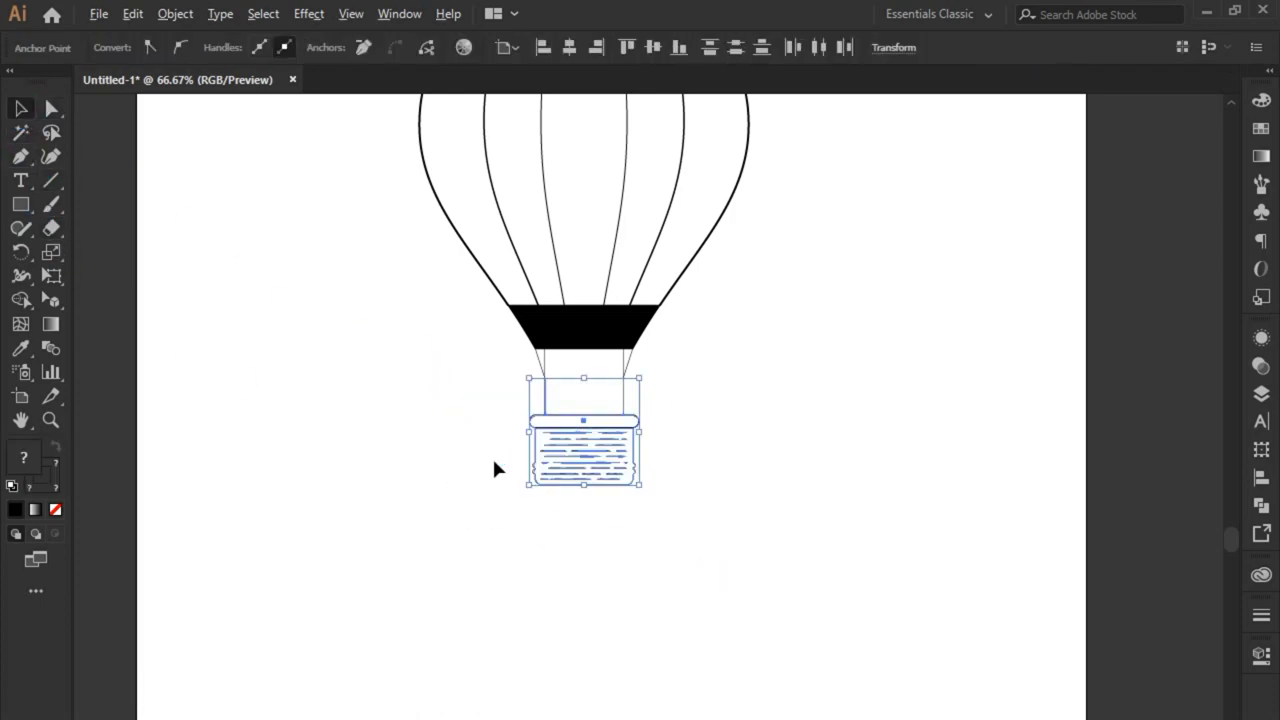
key(ctrl+minus)
click(705, 455)
drag(587, 475, 522, 235)
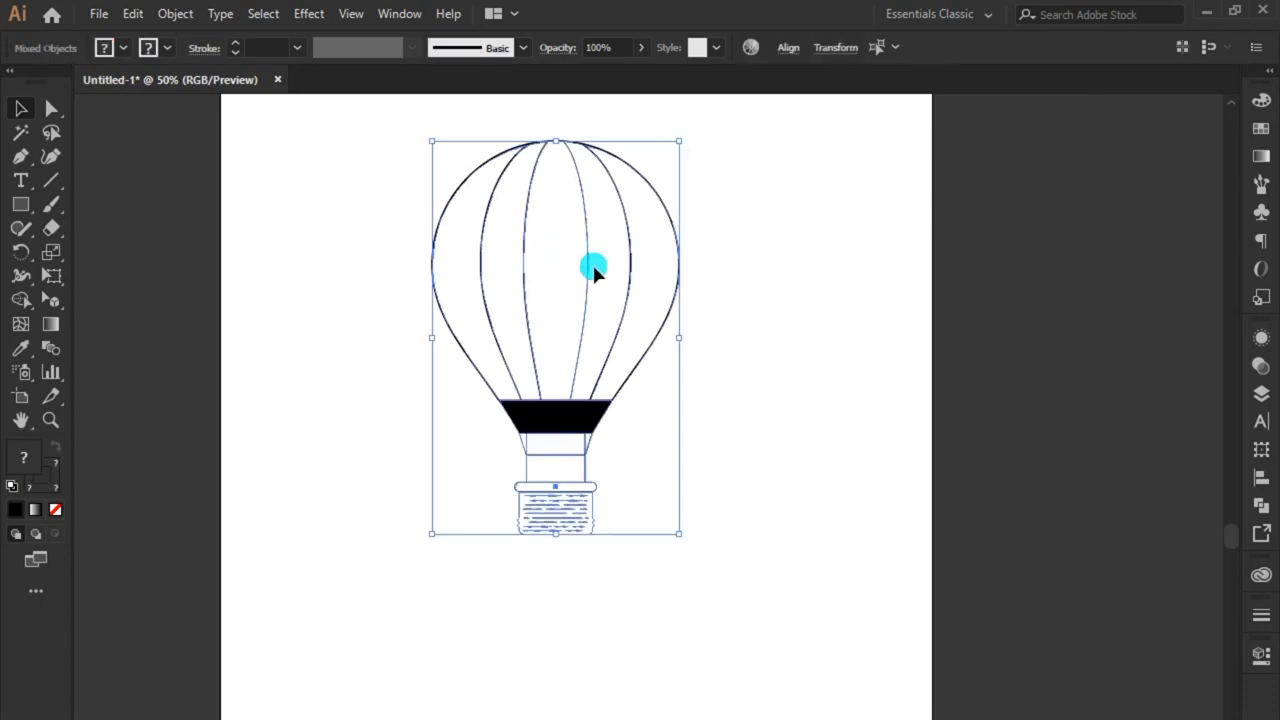
drag(594, 270, 591, 346)
key(ctrl+equal)
click(660, 523)
drag(769, 221, 263, 298)
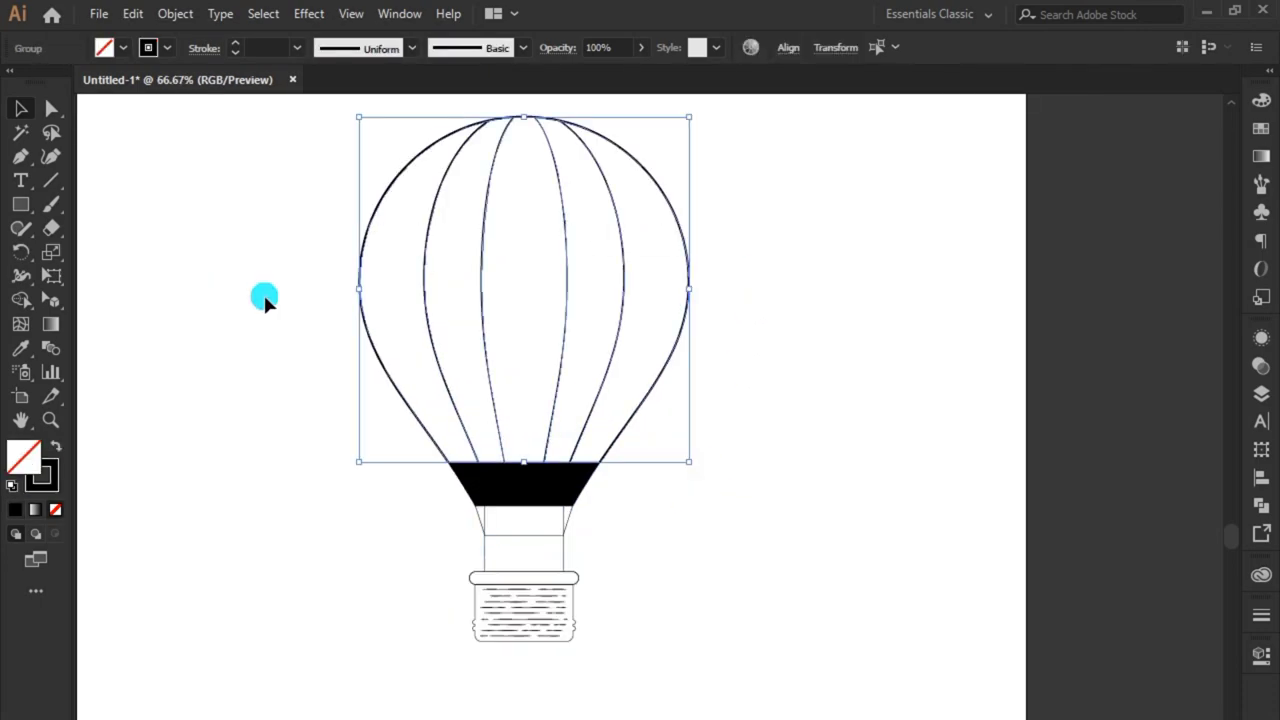
Give the envelope and the rope lines a 2 pt stroke weight.
click(254, 55)
text(2)
key(Return)
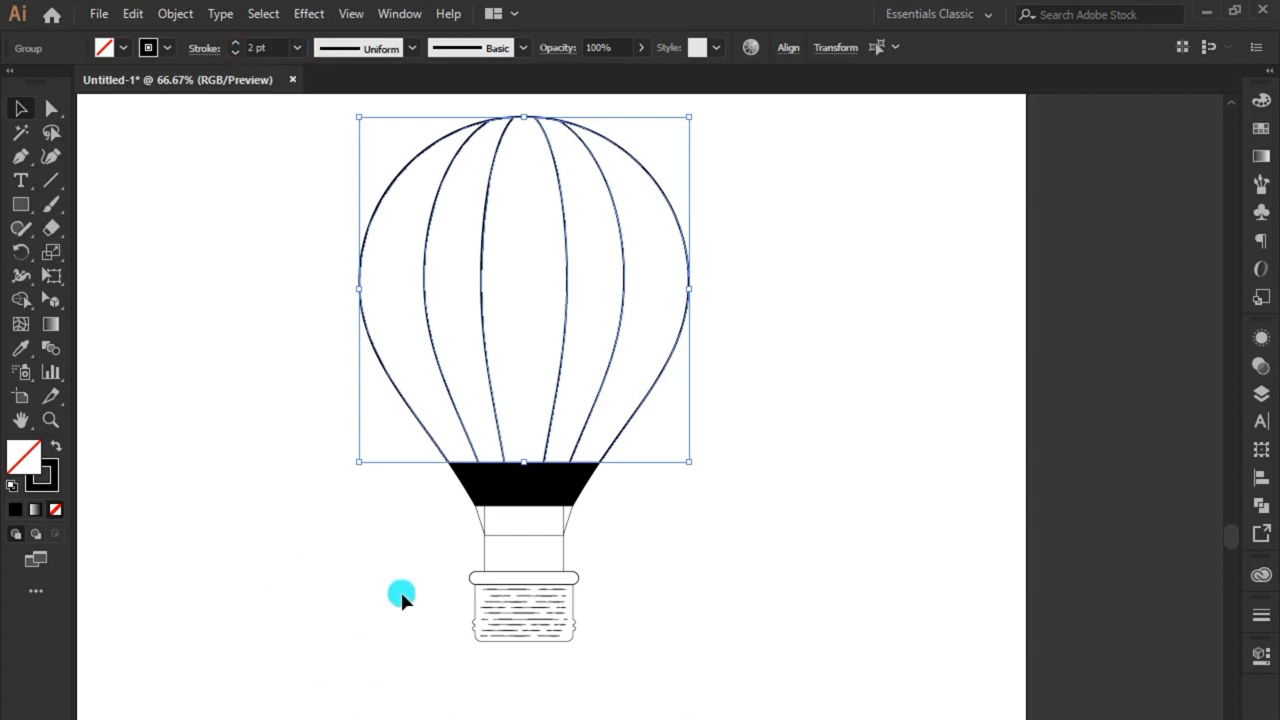
drag(614, 541, 612, 536)
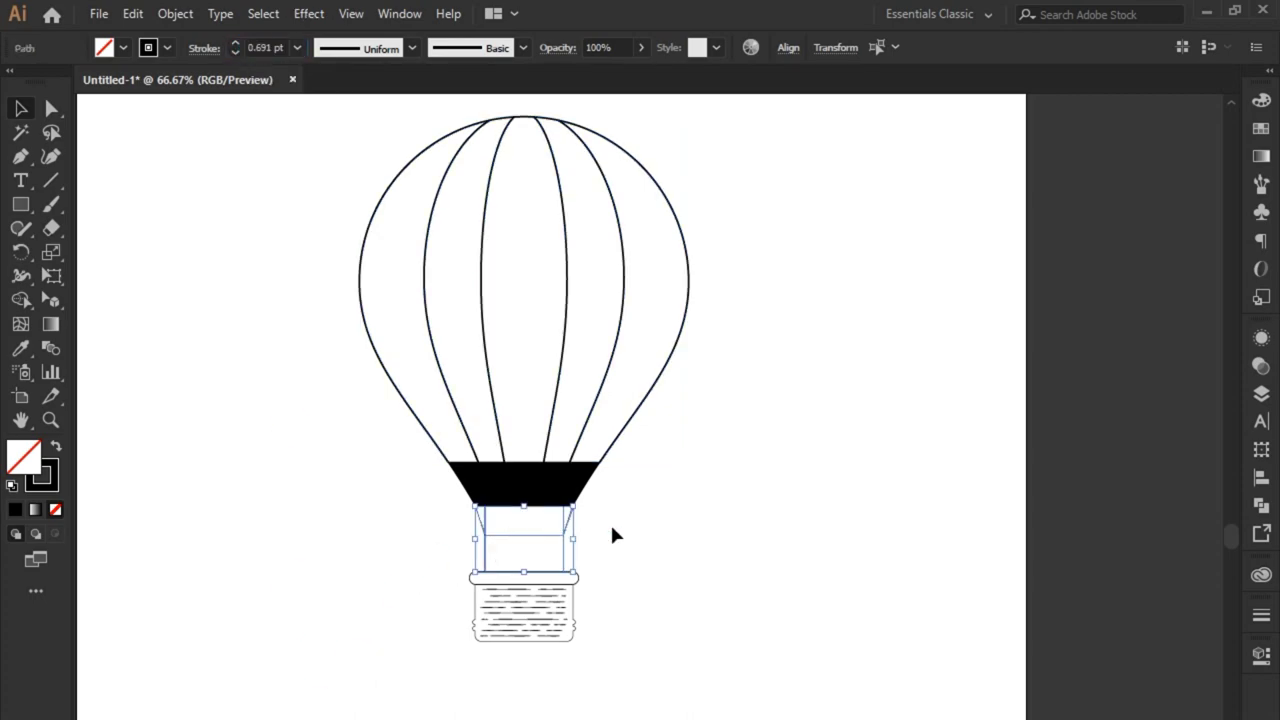
click(260, 48)
text(2)
key(Return)
click(453, 630)
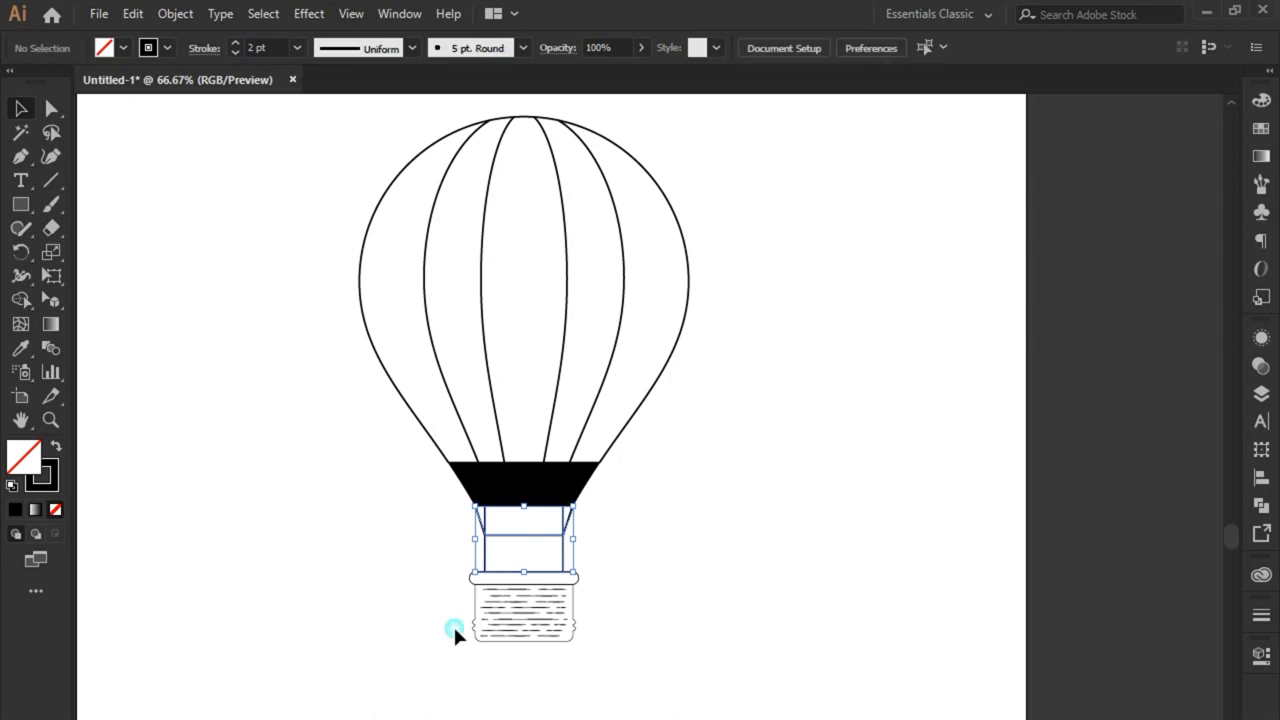
Give the basket's rounded rim and body a 2 pt stroke.
scroll(565, 607, up, 2)
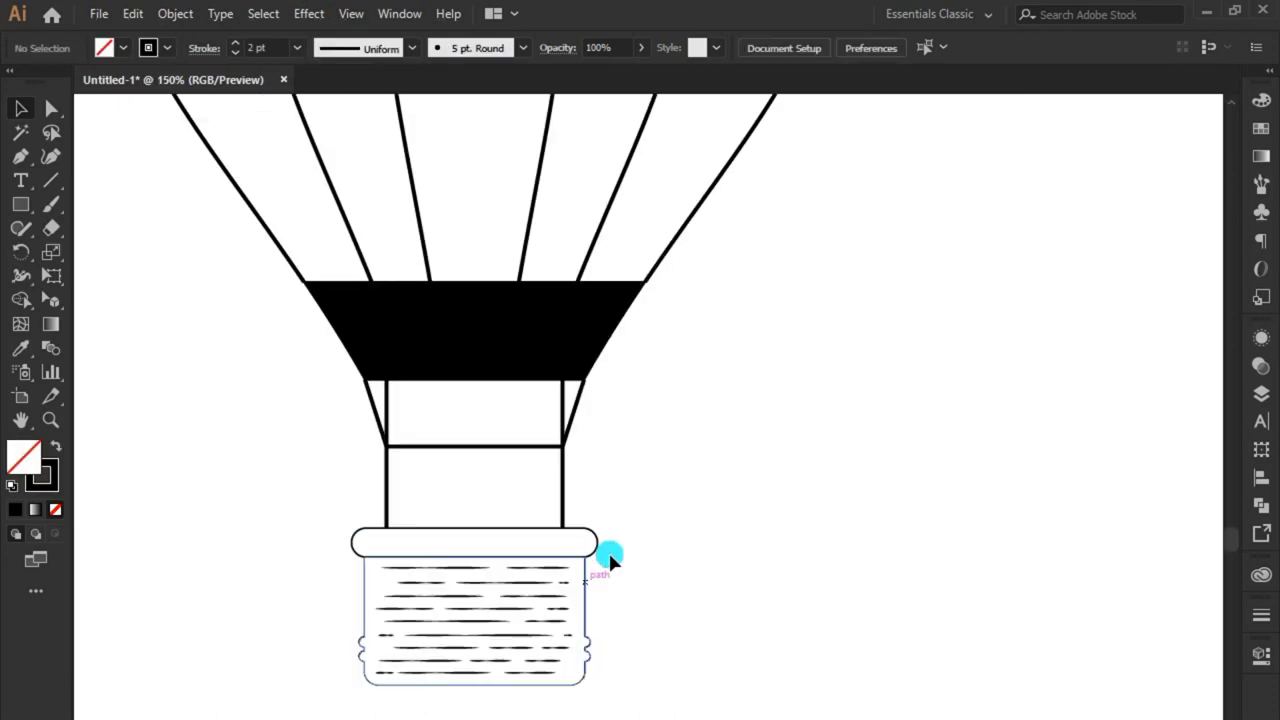
drag(589, 619, 593, 613)
drag(582, 704, 582, 702)
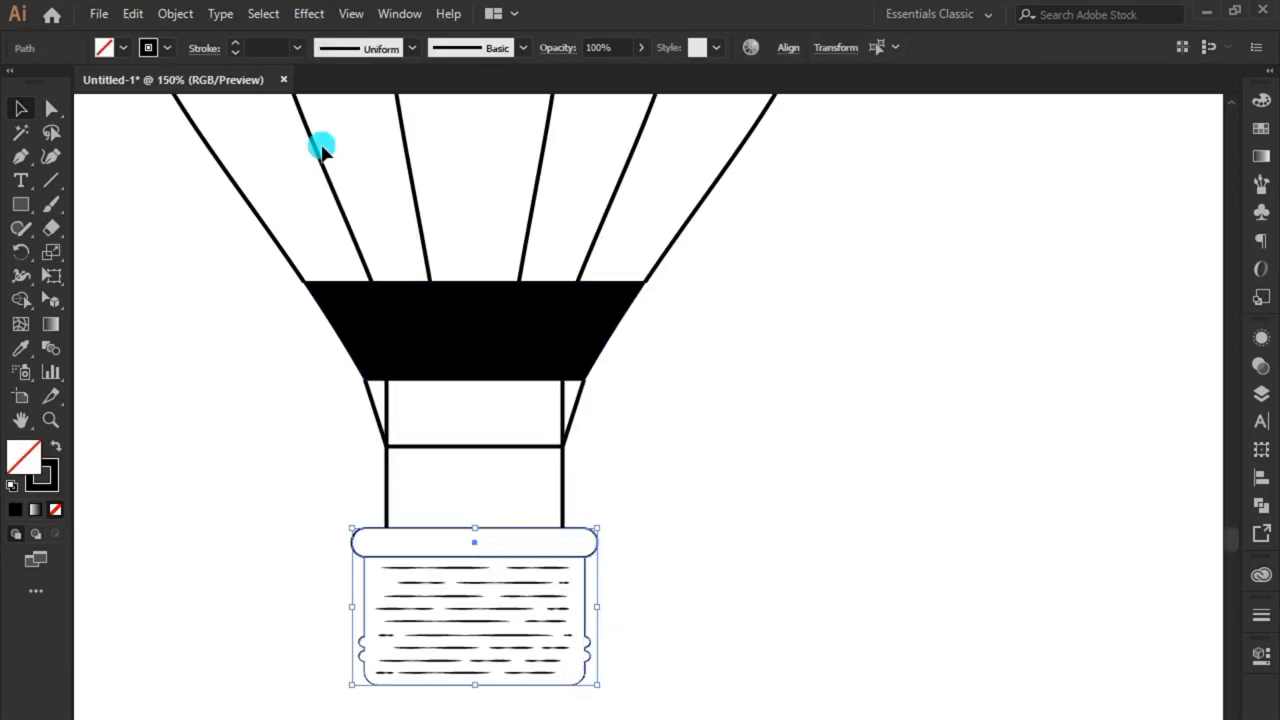
click(237, 51)
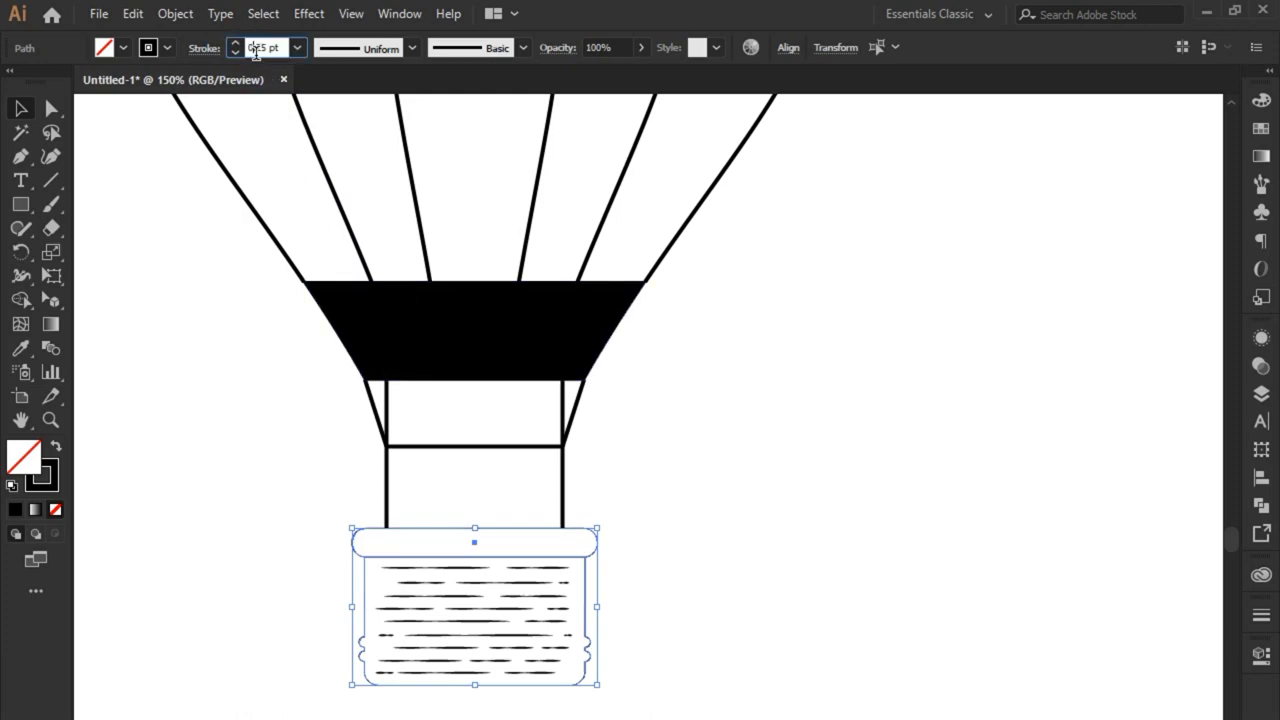
text(2)
key(Return)
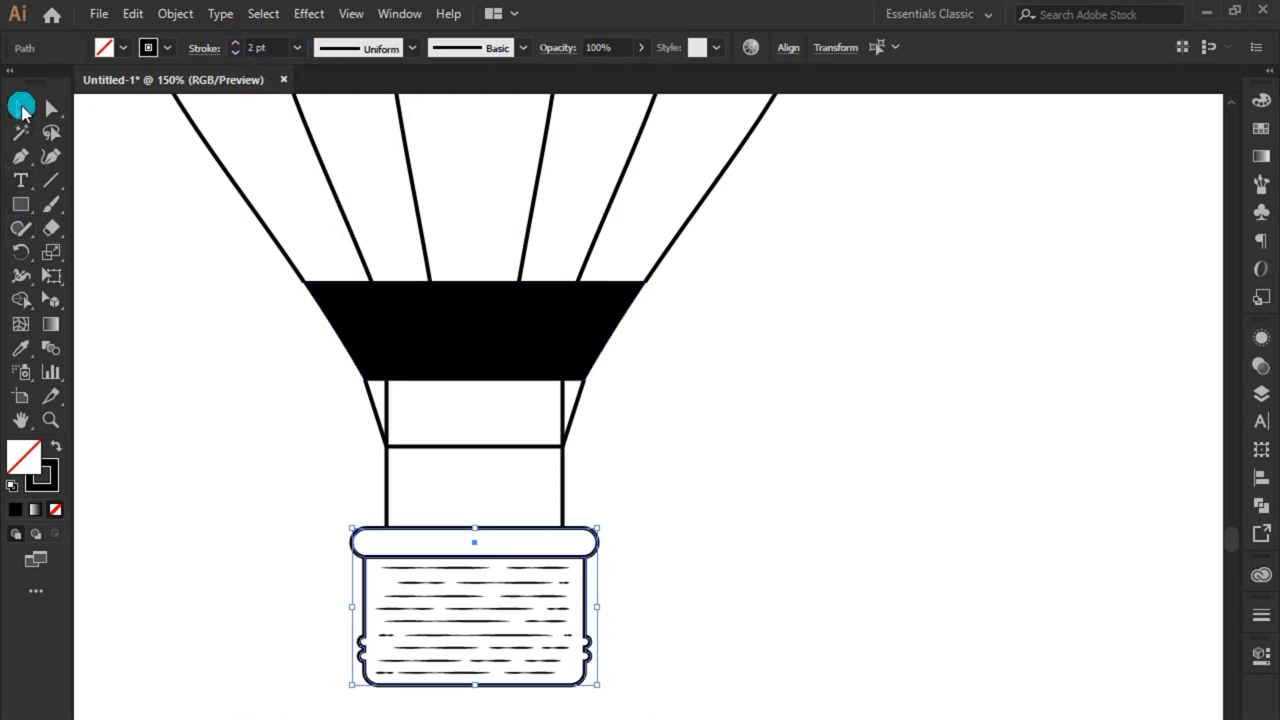
Select the dark band and check its colours, undoing changes so it keeps its black fill and stroke.
click(22, 108)
click(326, 488)
click(605, 330)
click(63, 498)
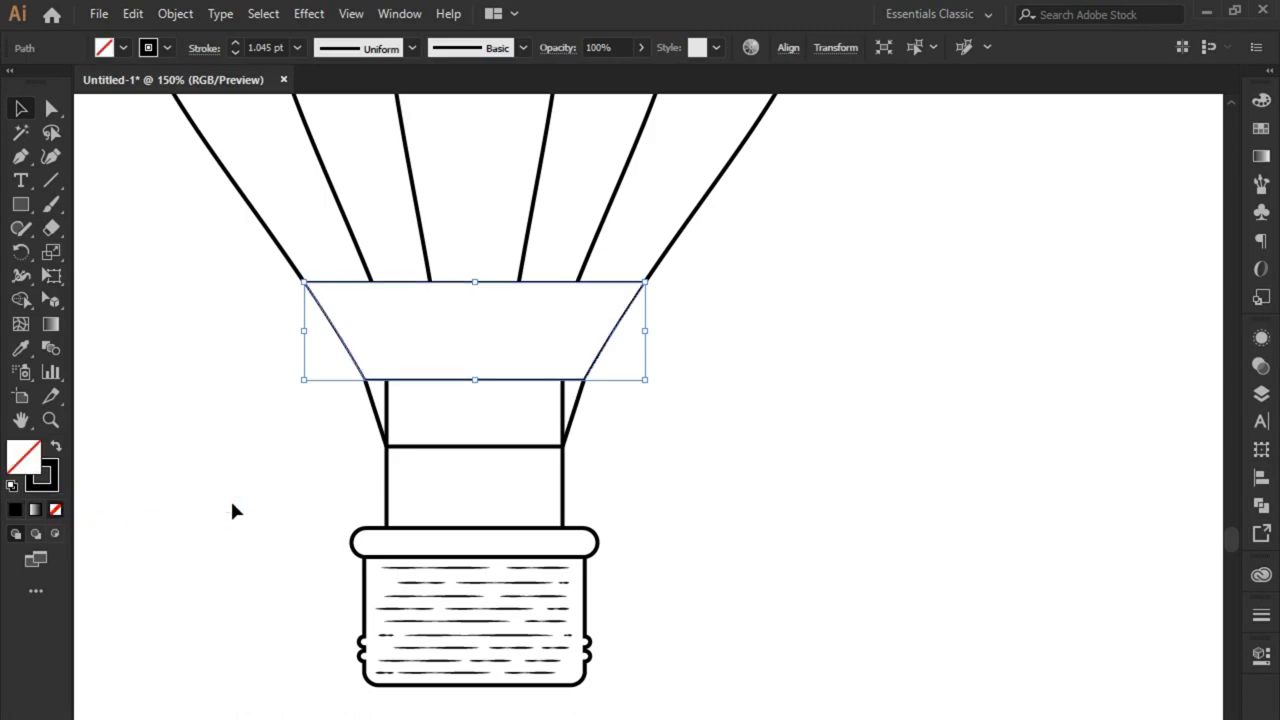
click(231, 503)
key(ctrl+z)
click(49, 486)
click(55, 509)
click(229, 492)
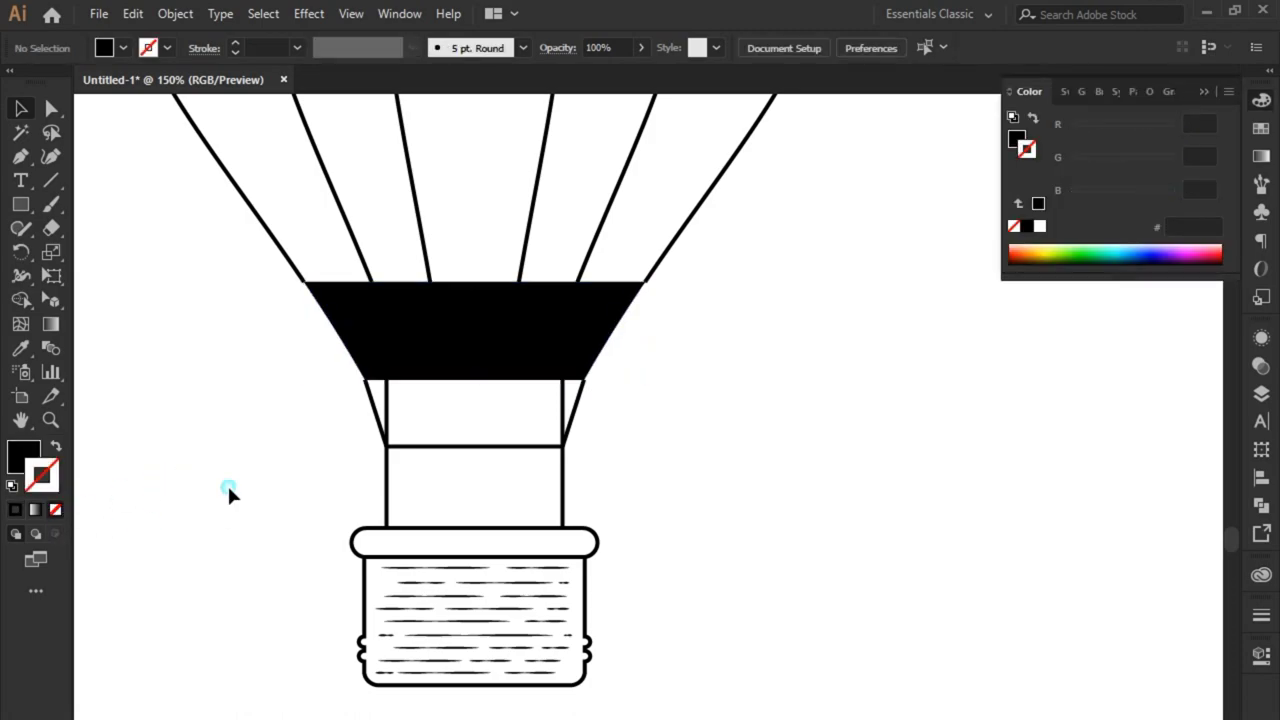
key(ctrl+z)
Expand the band's fill and stroke, then Unite its pieces into one path in Pathfinder.
click(168, 12)
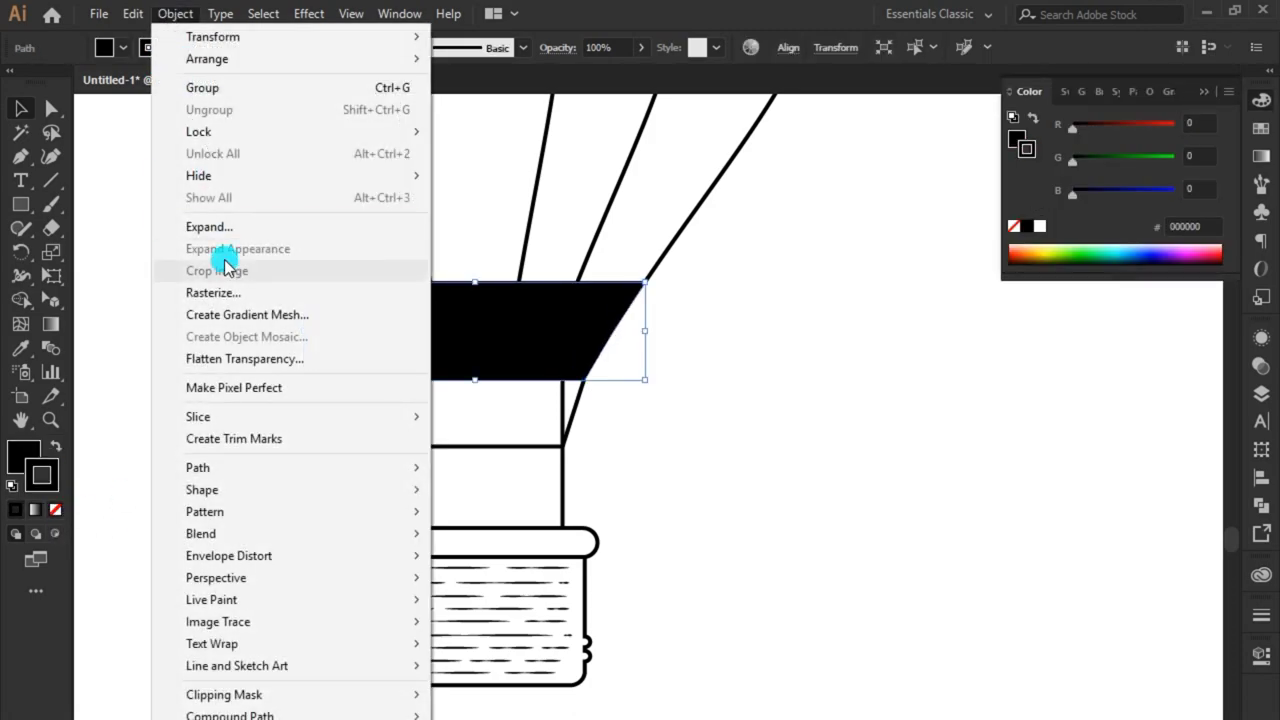
click(222, 227)
click(590, 615)
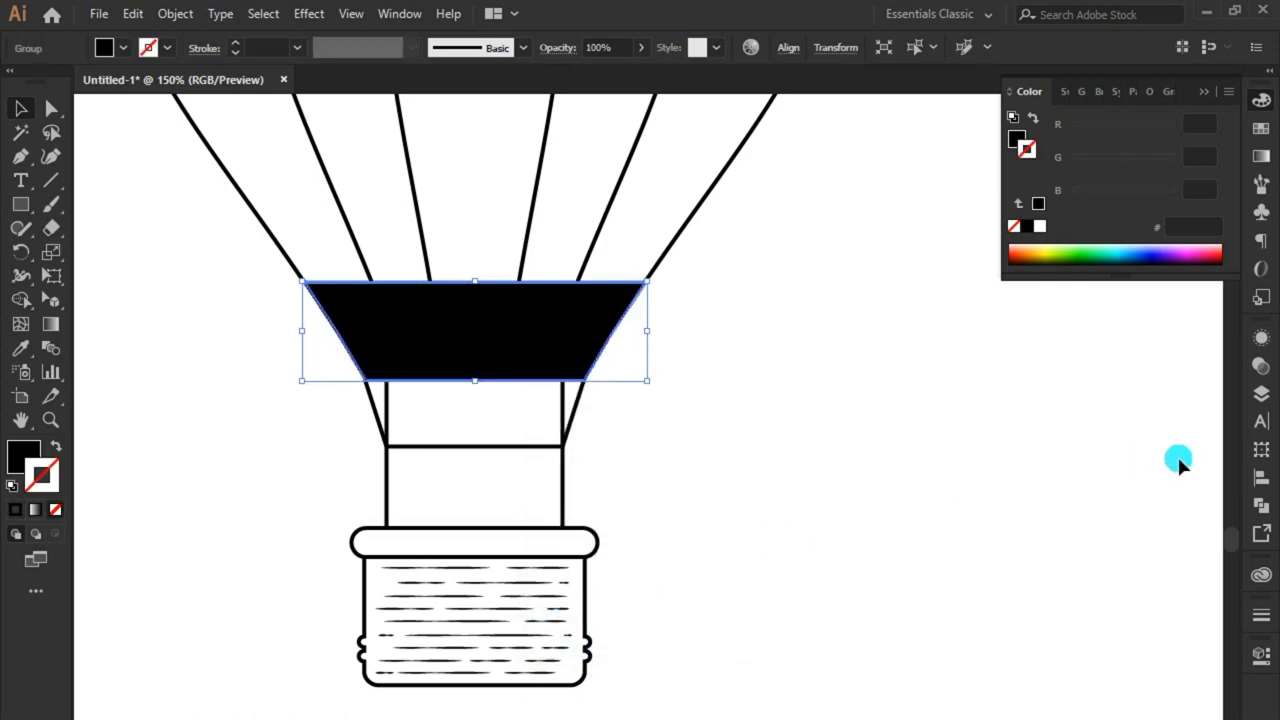
click(1262, 505)
click(1022, 382)
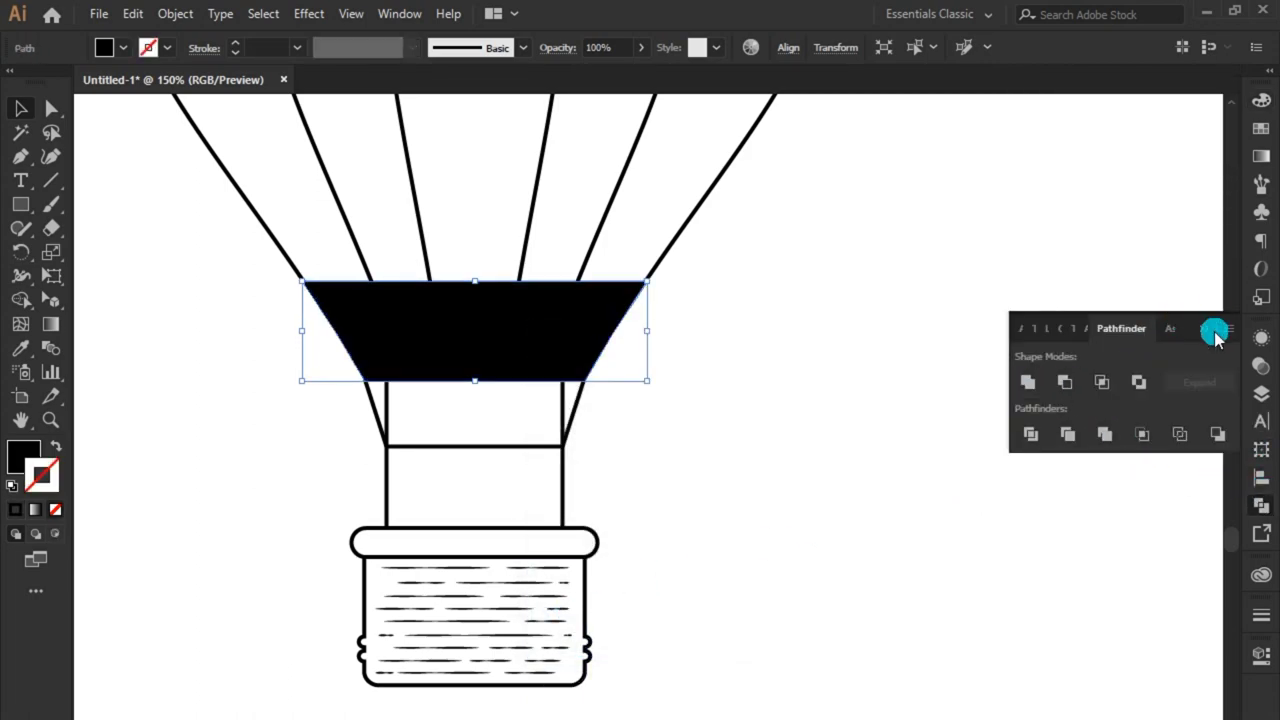
click(1214, 333)
click(1049, 426)
scroll(751, 514, down, 3)
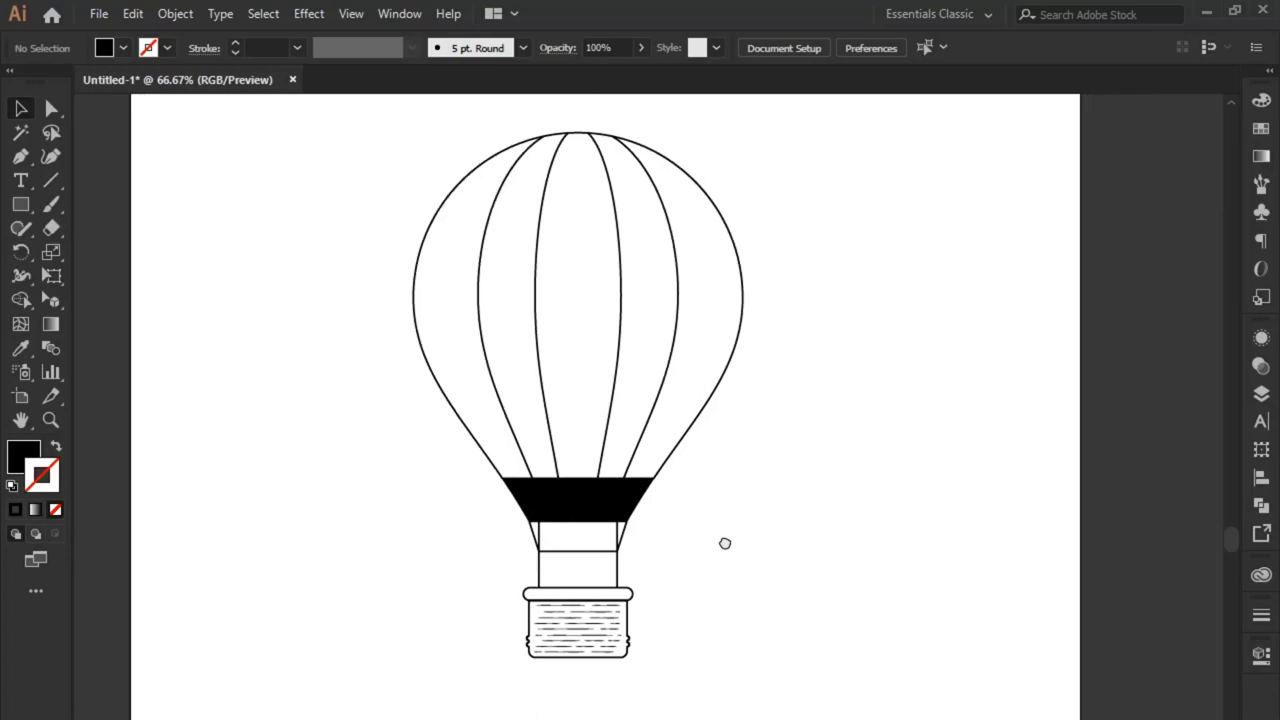
scroll(466, 683, up, 2)
scroll(466, 669, down, 4)
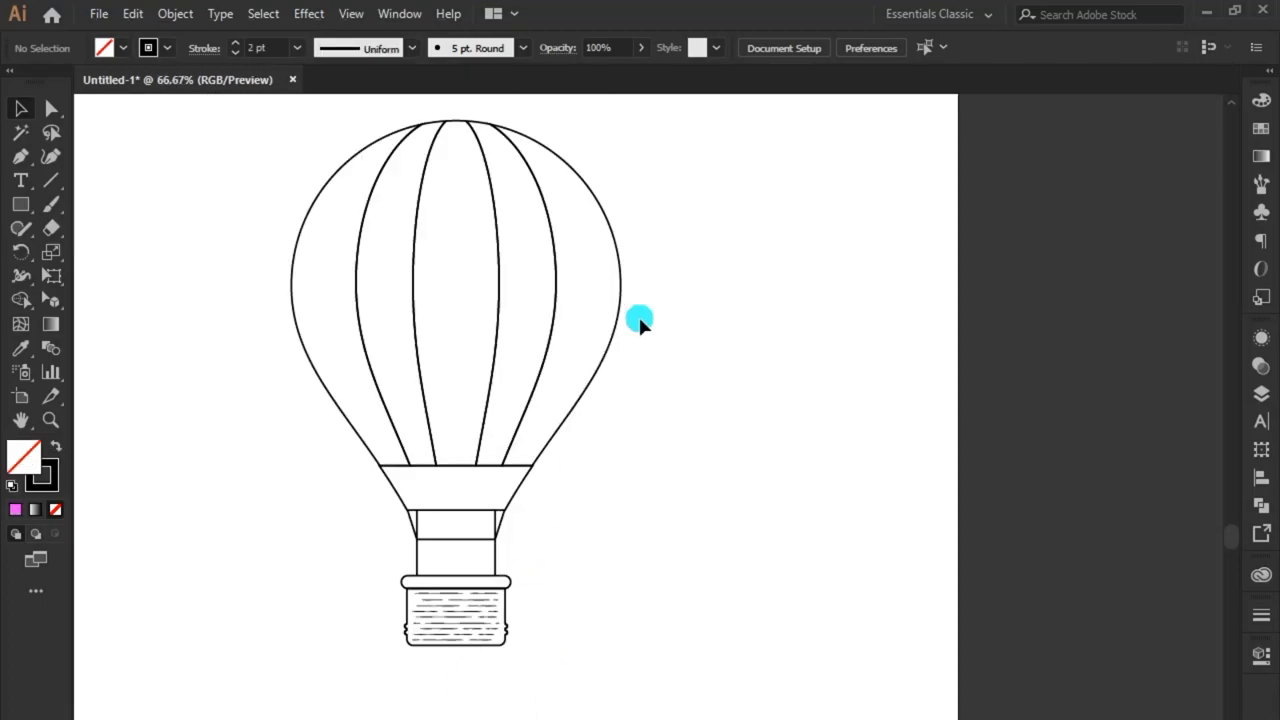
Open the Layers panel and group the selected balloon artwork.
drag(316, 626, 312, 636)
scroll(312, 636, down, 1)
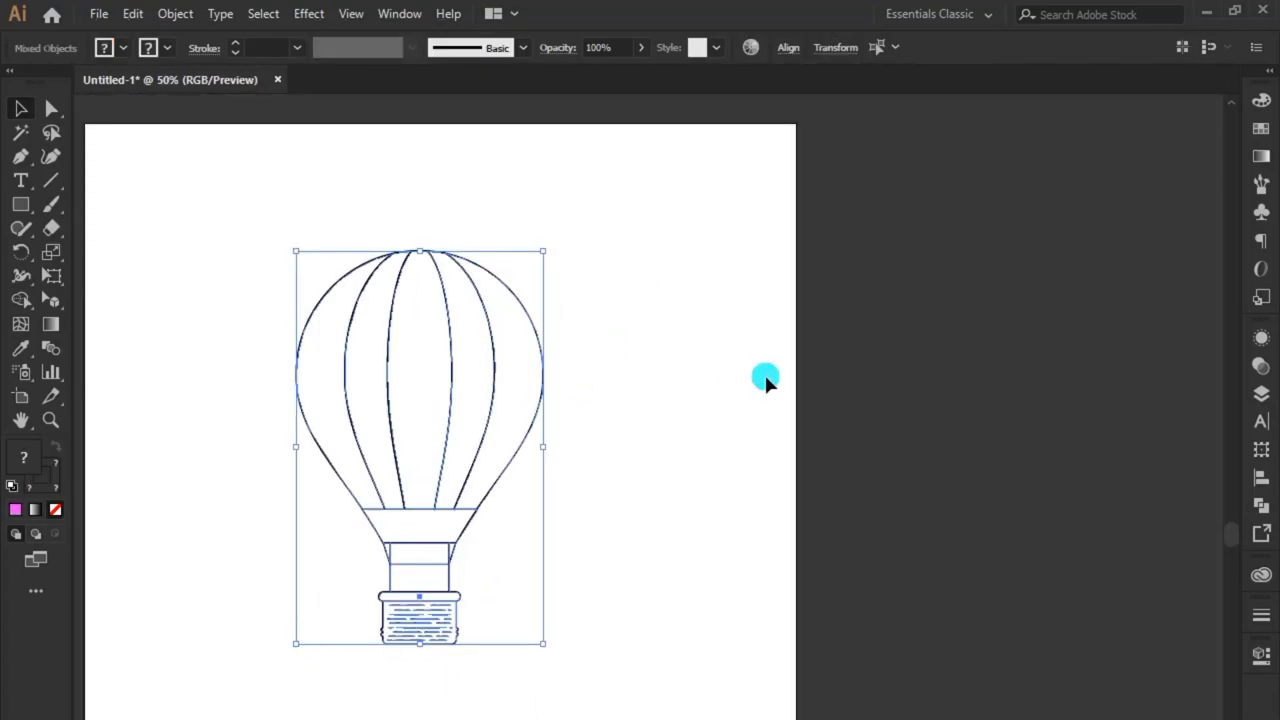
click(1263, 395)
click(903, 358)
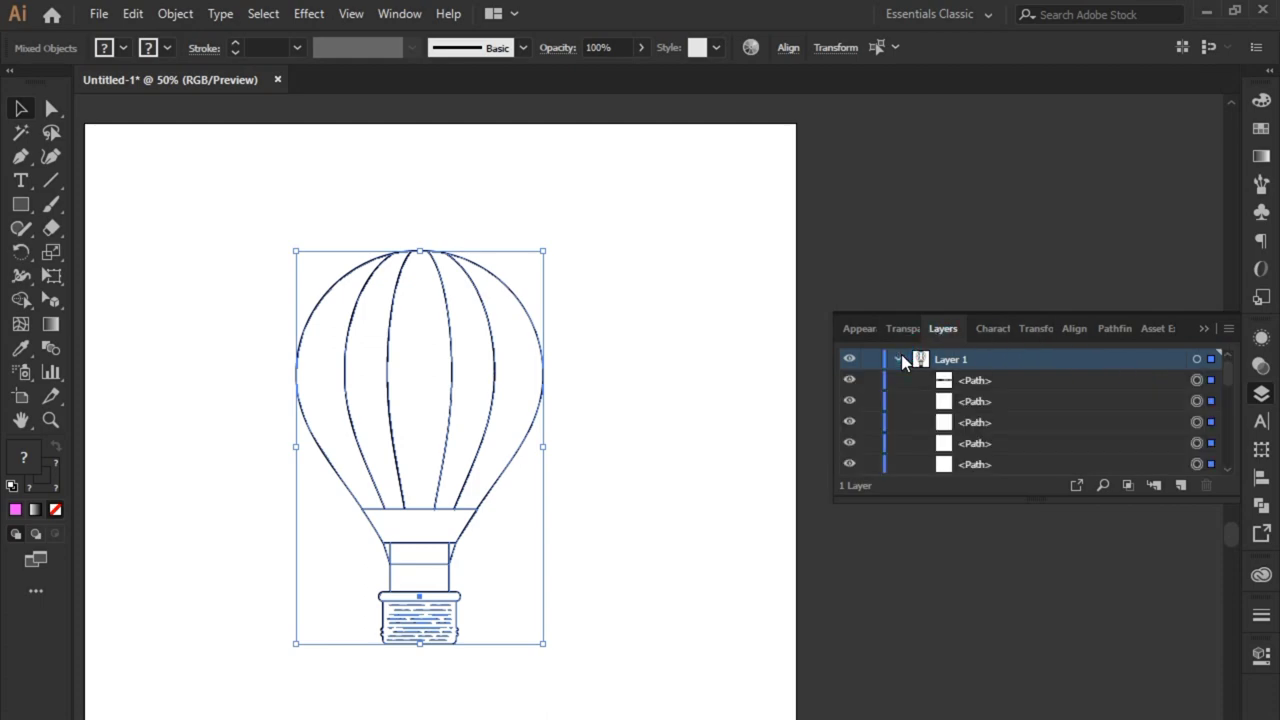
right_click(371, 429)
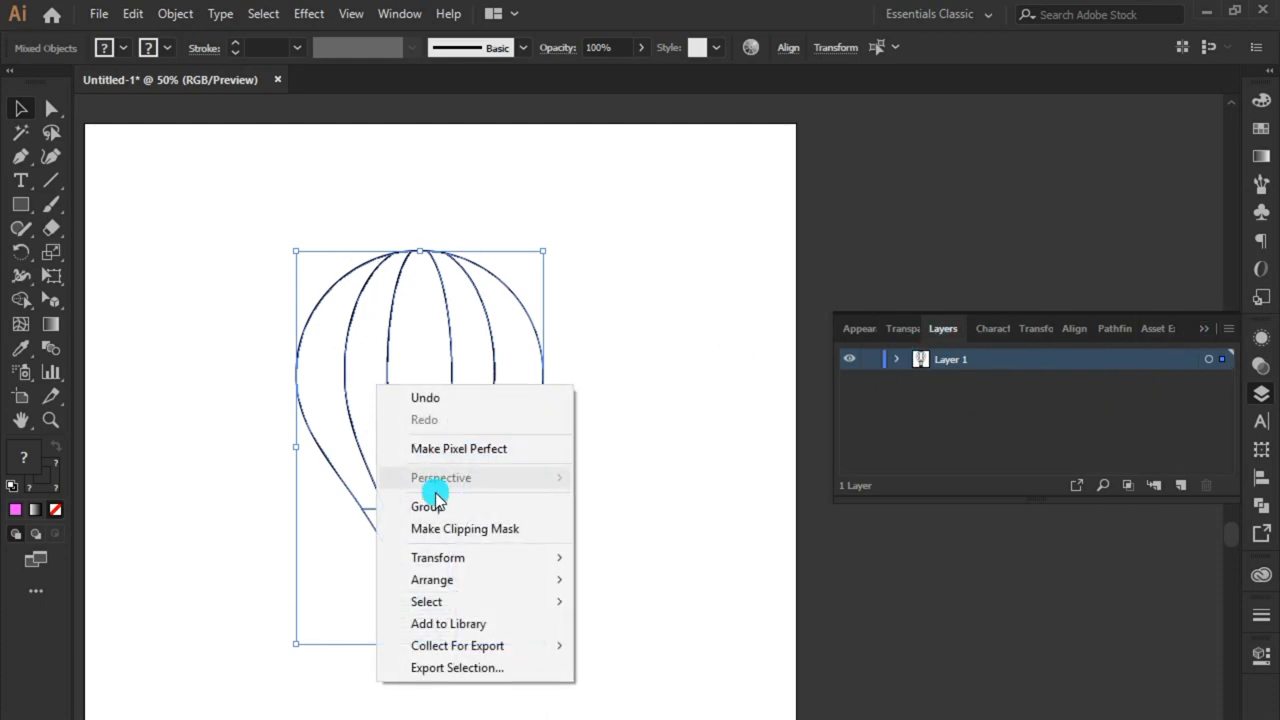
click(434, 502)
click(897, 358)
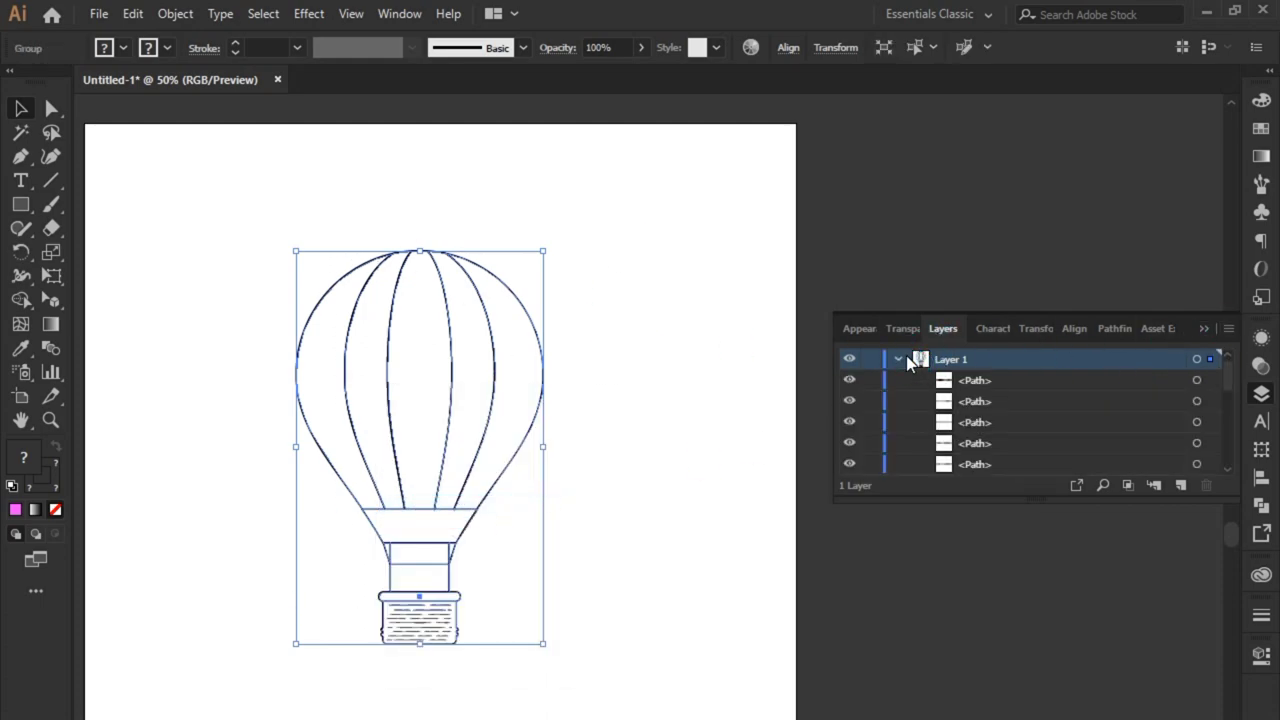
click(903, 358)
click(726, 343)
Reselect all balloon parts, group them, and target the group in Layers.
click(388, 391)
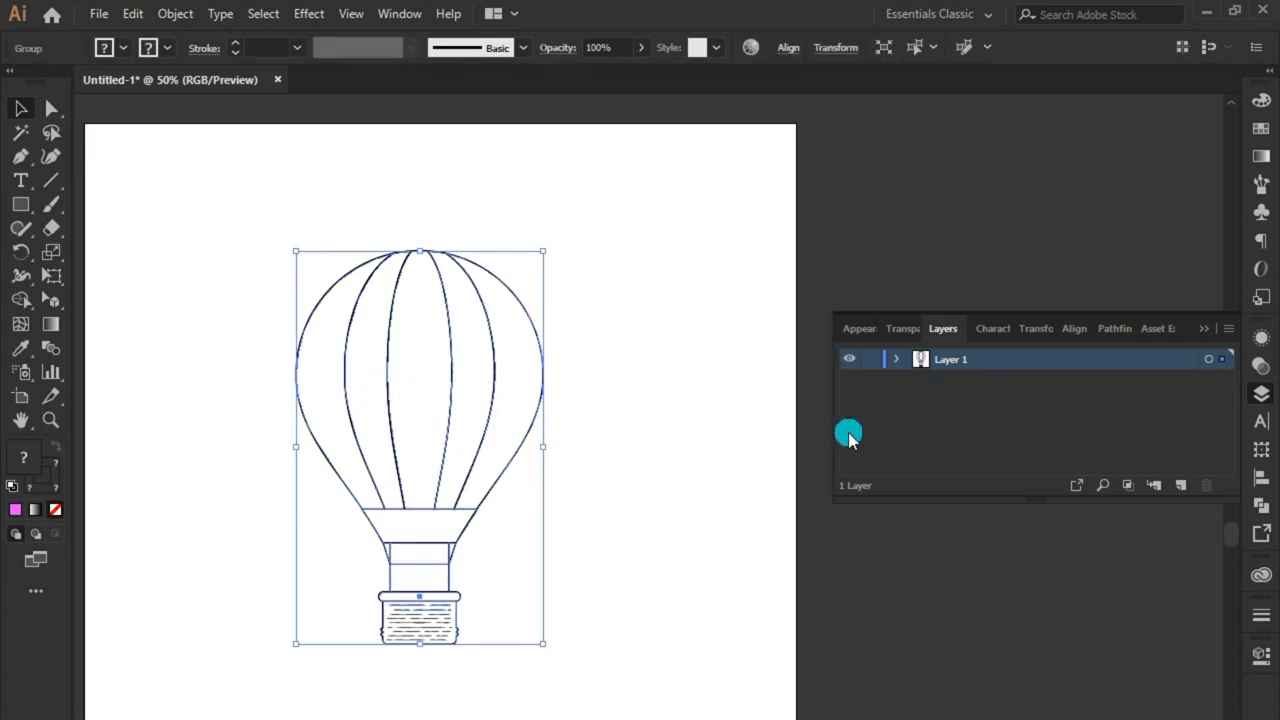
drag(623, 271, 302, 680)
right_click(410, 509)
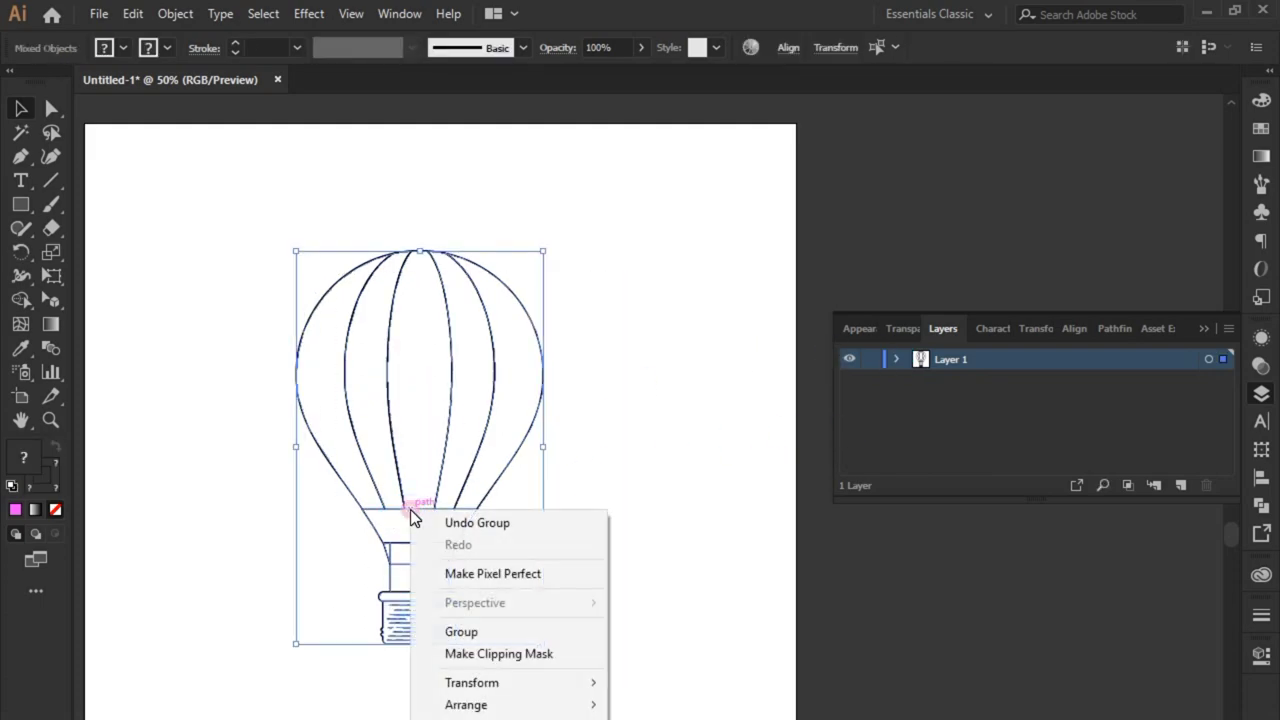
click(462, 630)
click(884, 393)
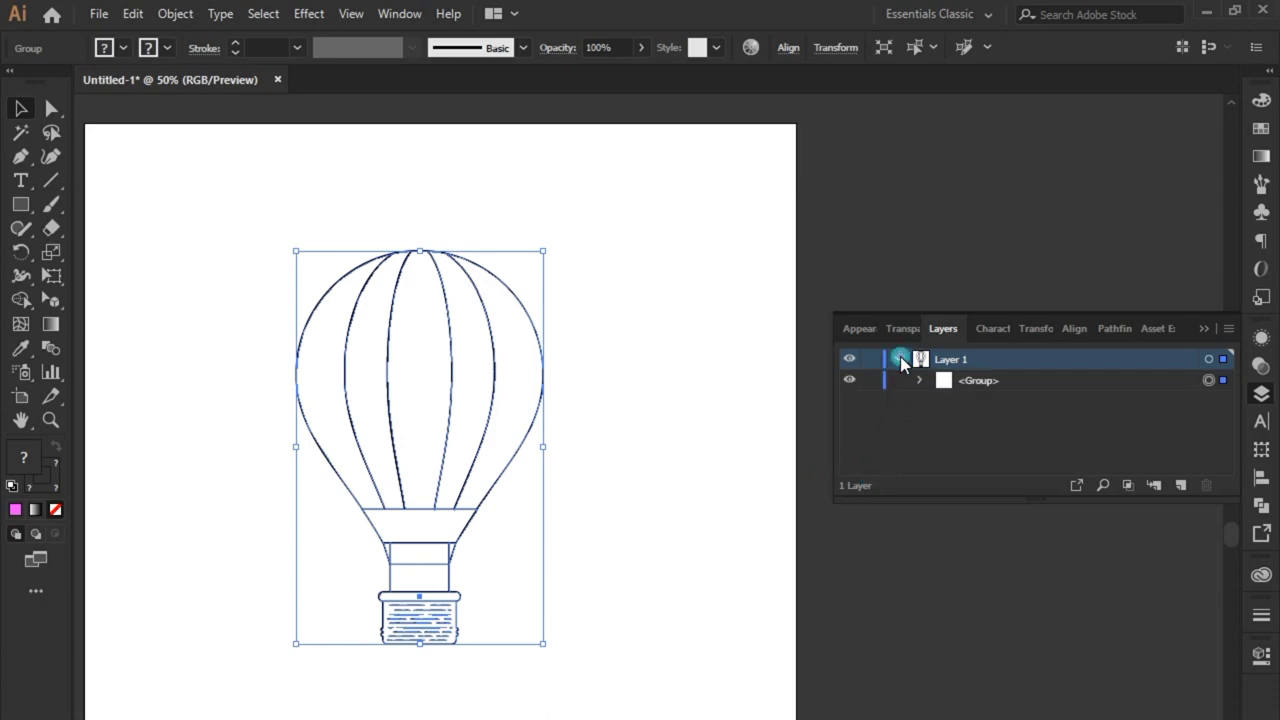
click(979, 372)
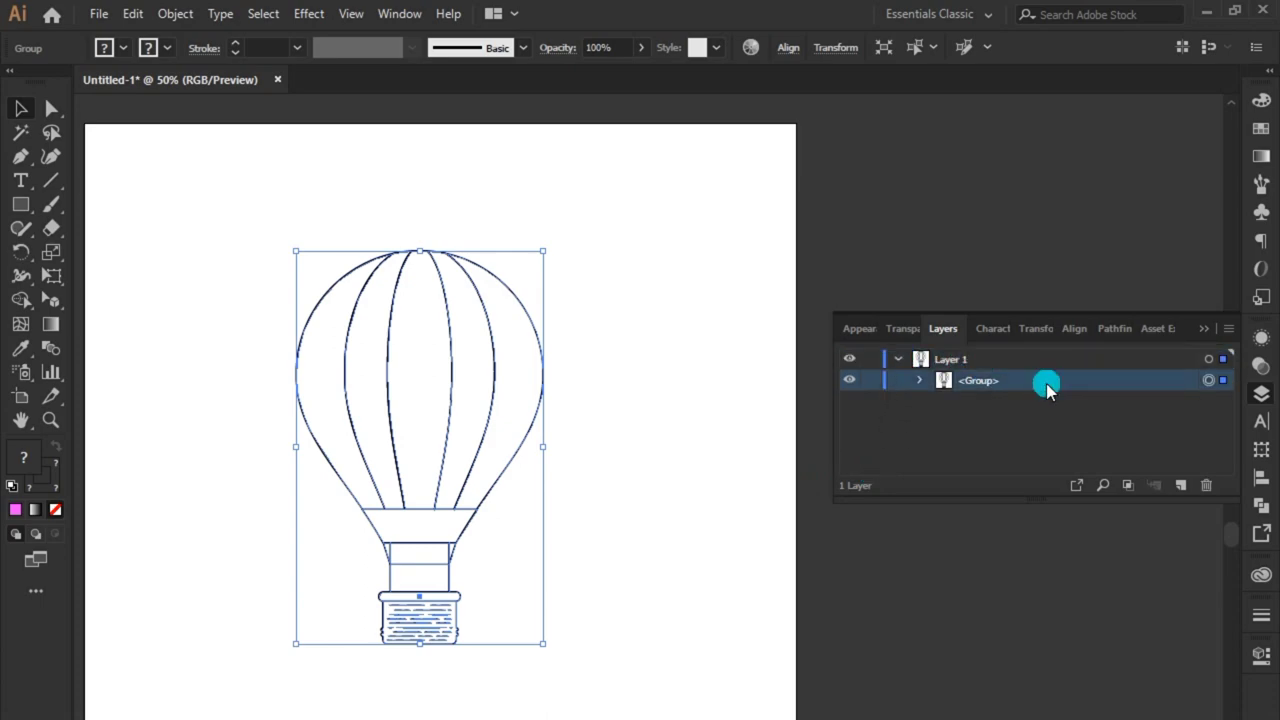
right_click(406, 318)
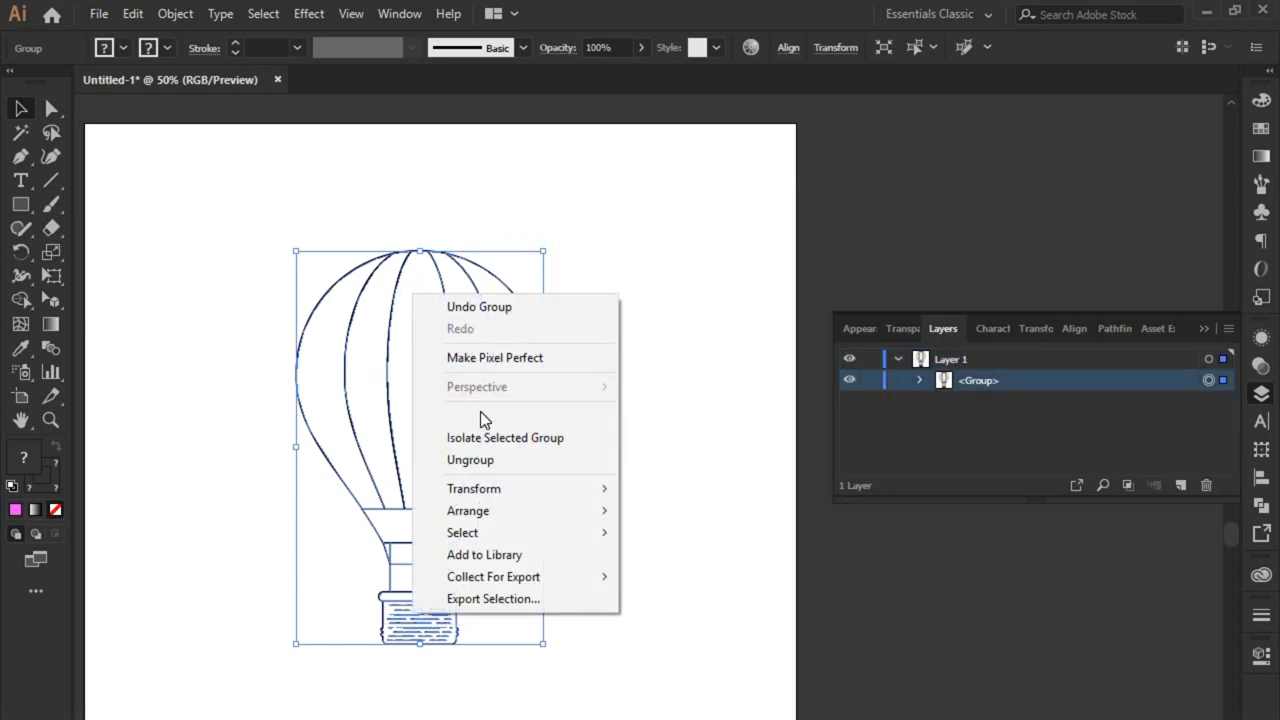
click(405, 258)
Copy the balloon group and Paste in Front to stack a duplicate.
click(133, 14)
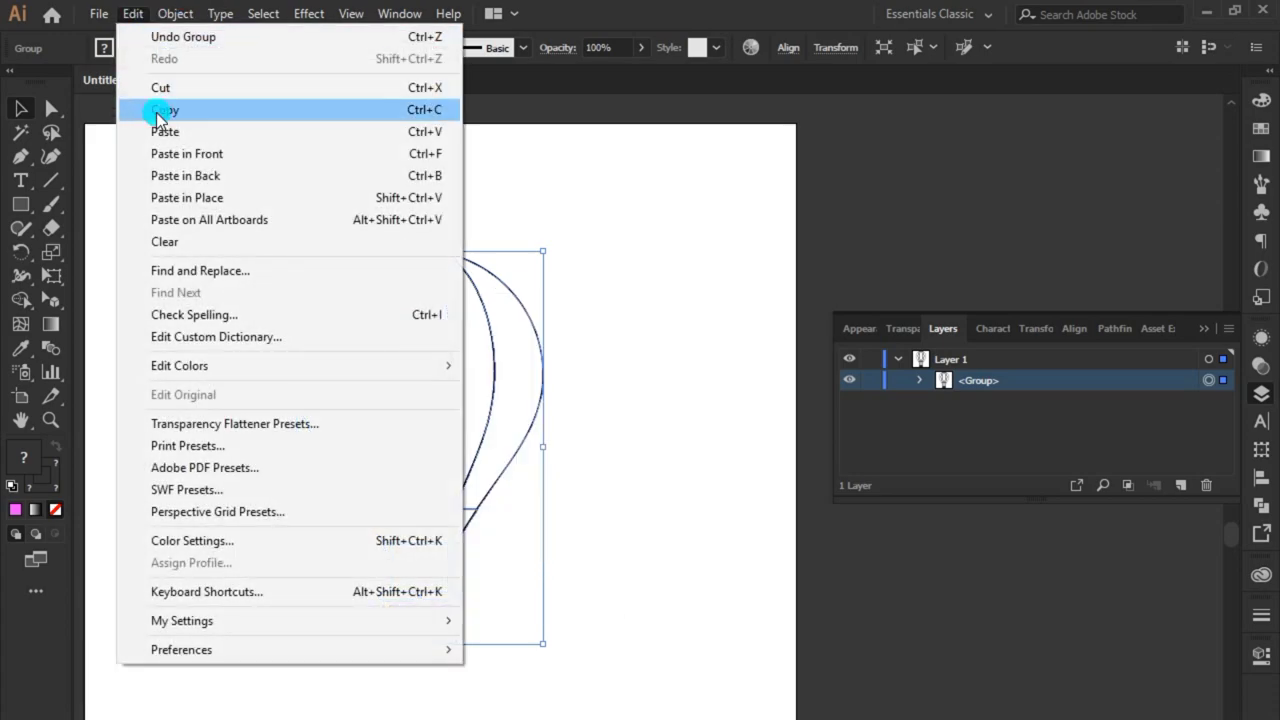
click(125, 112)
click(133, 14)
click(163, 149)
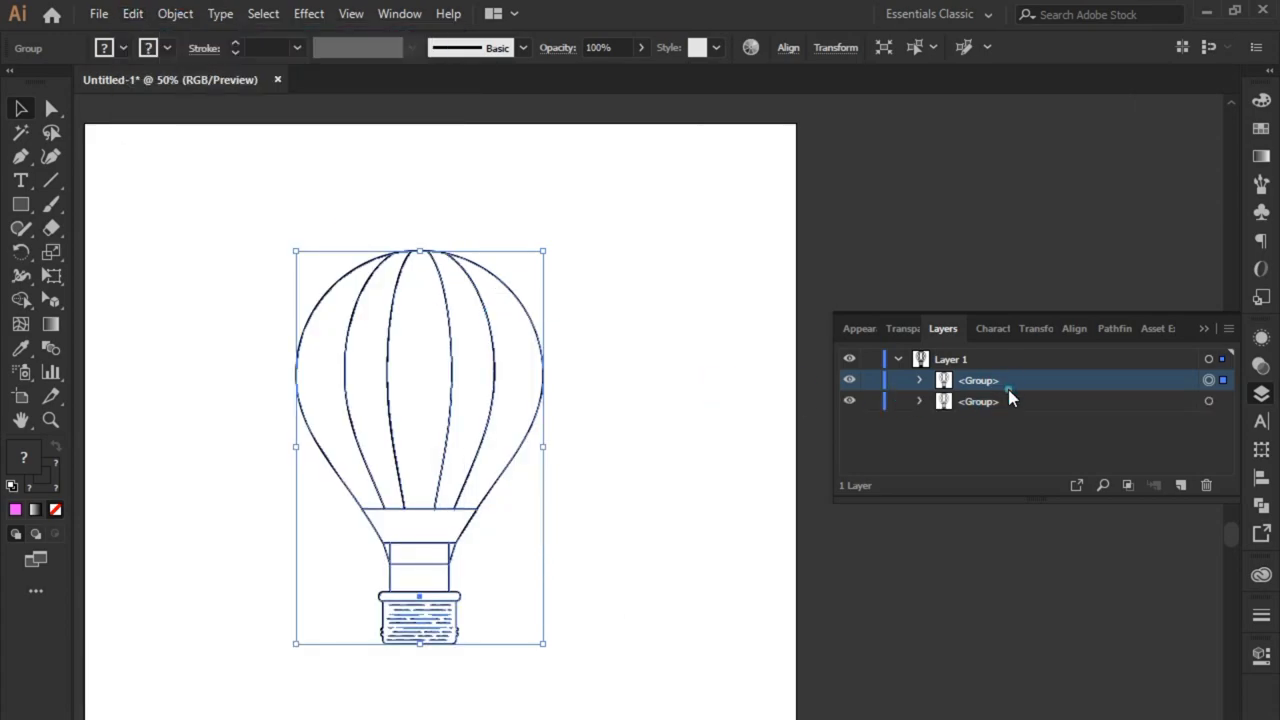
Rename the top group 'Outline' and the lower 'Fill', then lock Outline.
double_click(980, 381)
text(Outline)
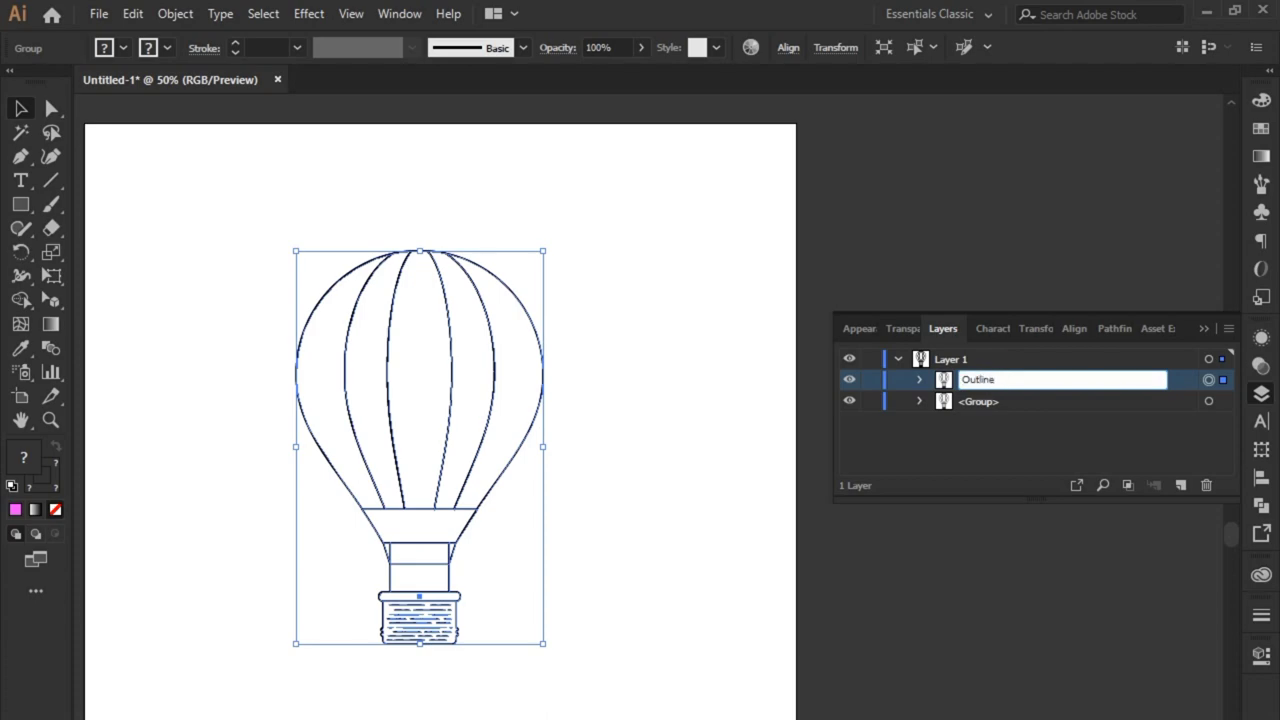
double_click(957, 401)
click(756, 538)
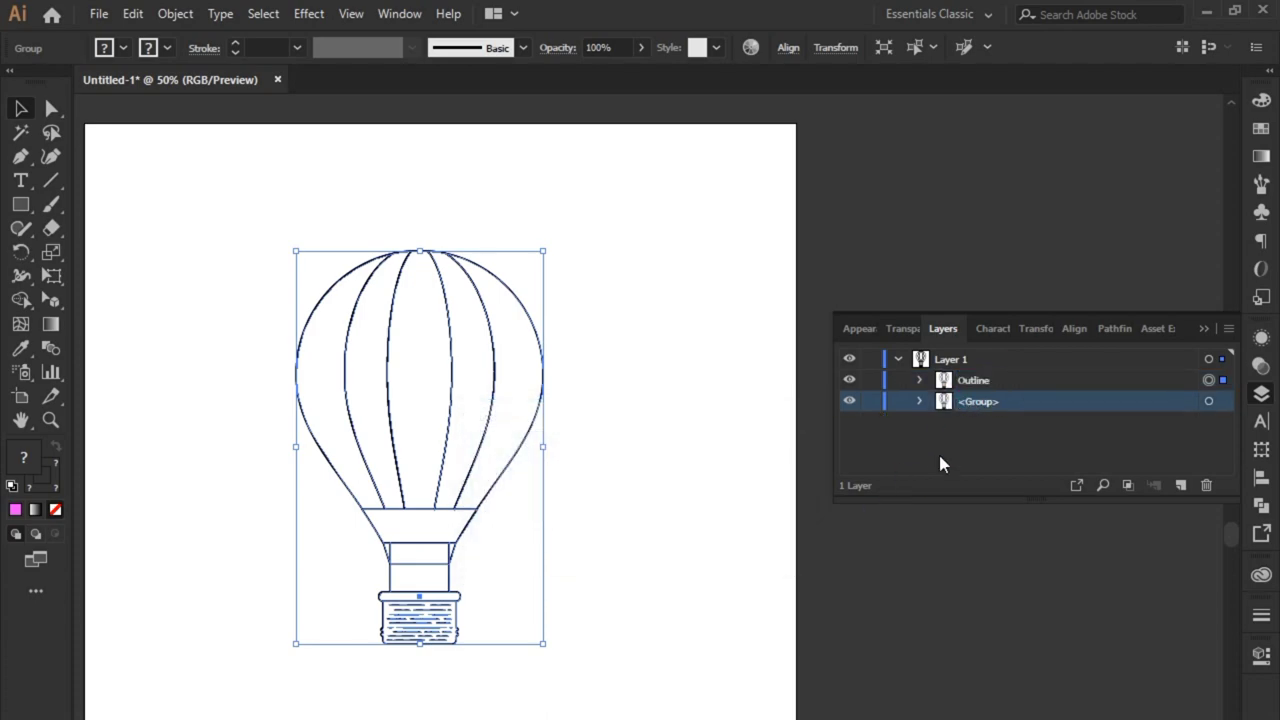
double_click(980, 401)
text(Fill)
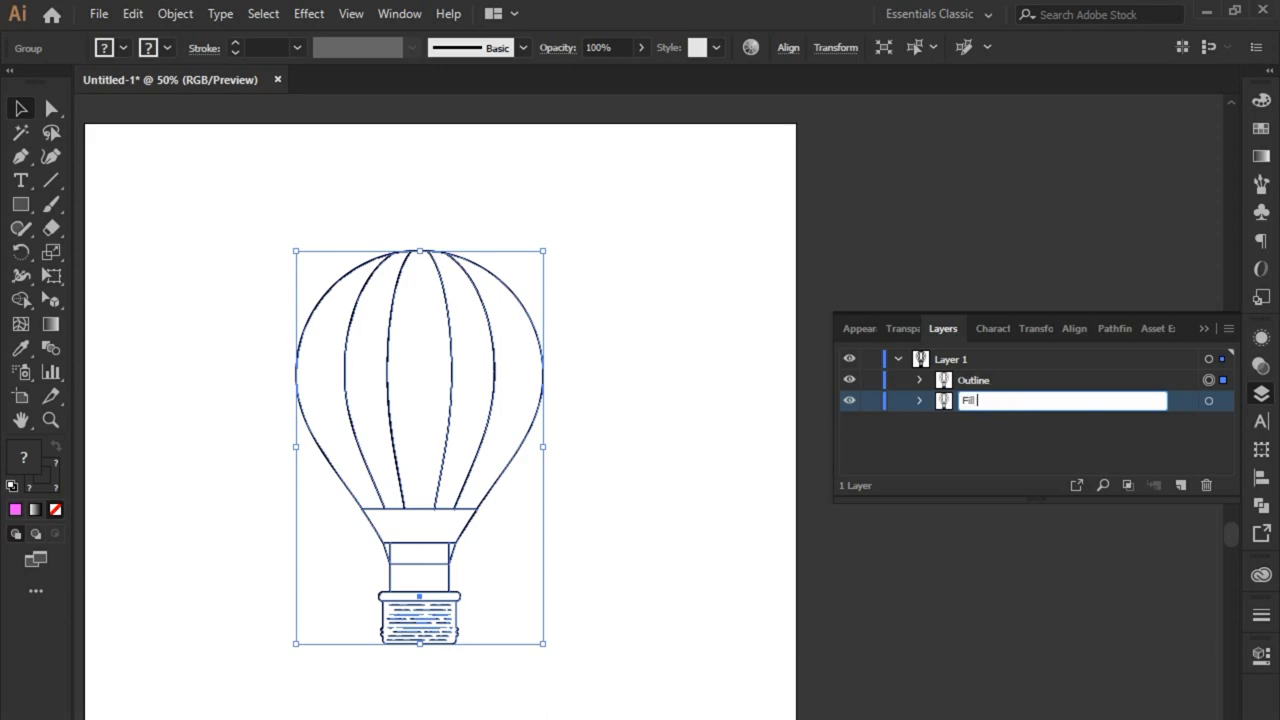
click(986, 448)
click(1195, 384)
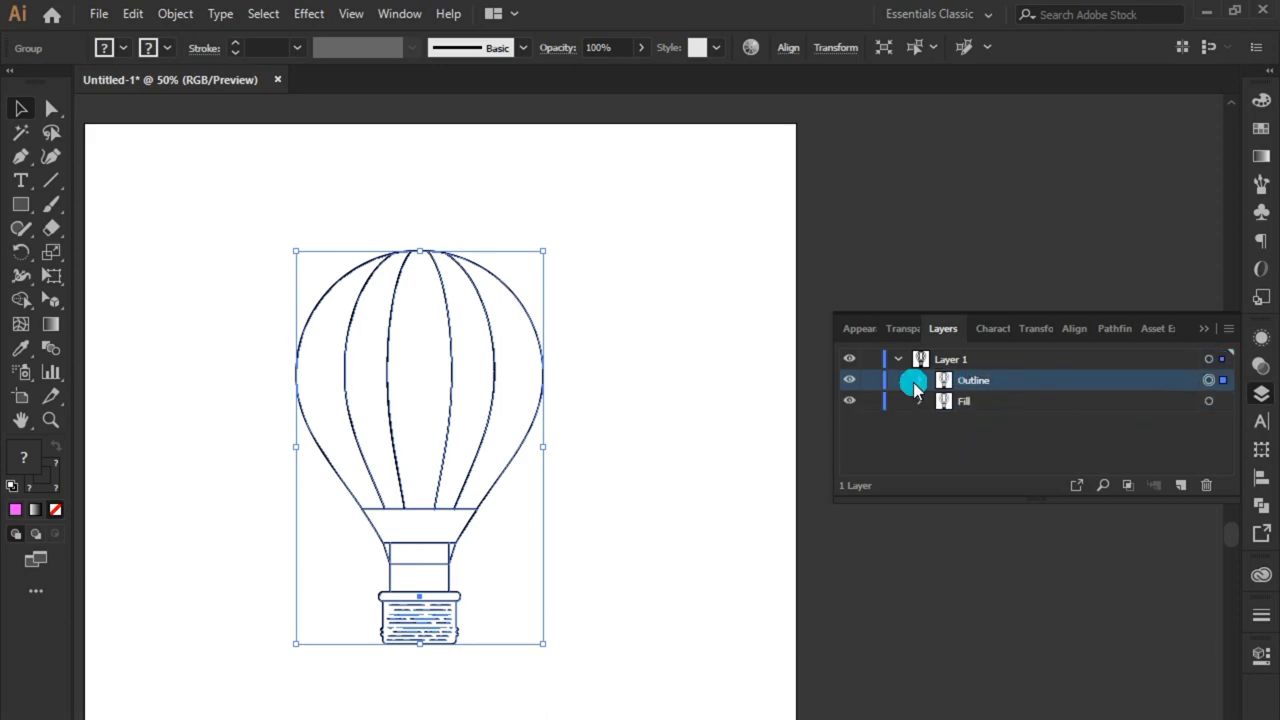
click(872, 386)
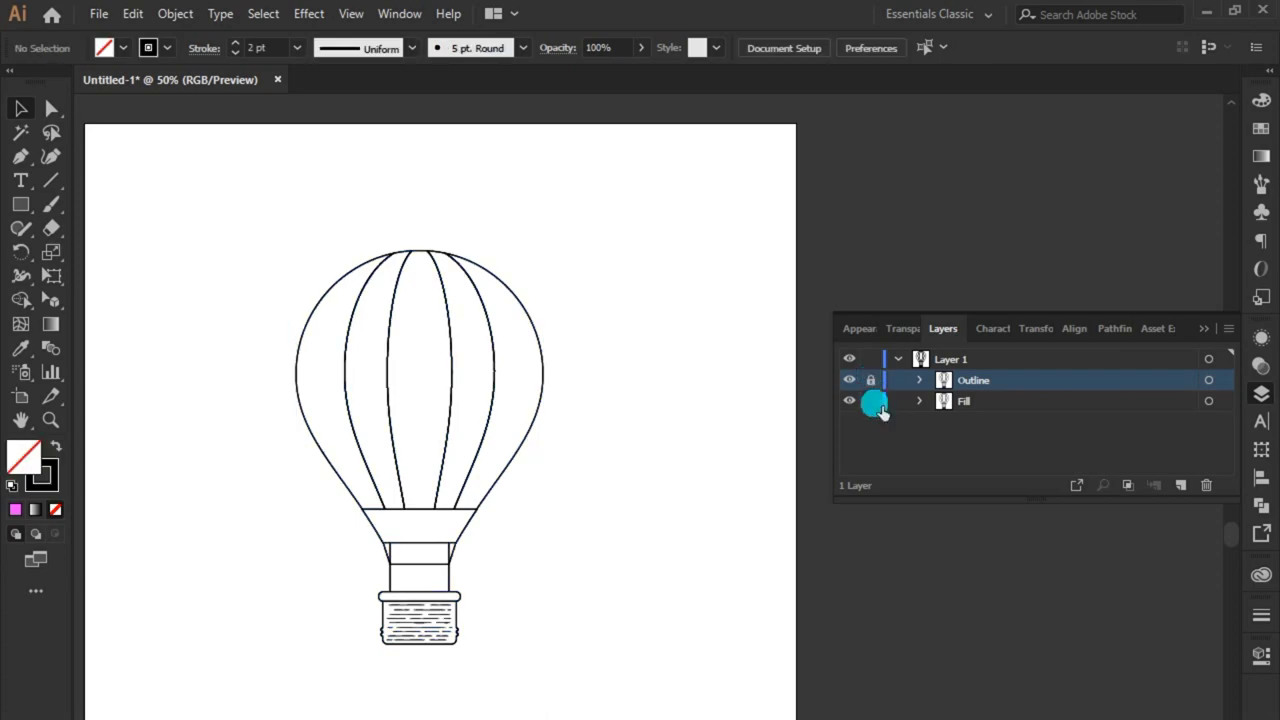
click(1022, 405)
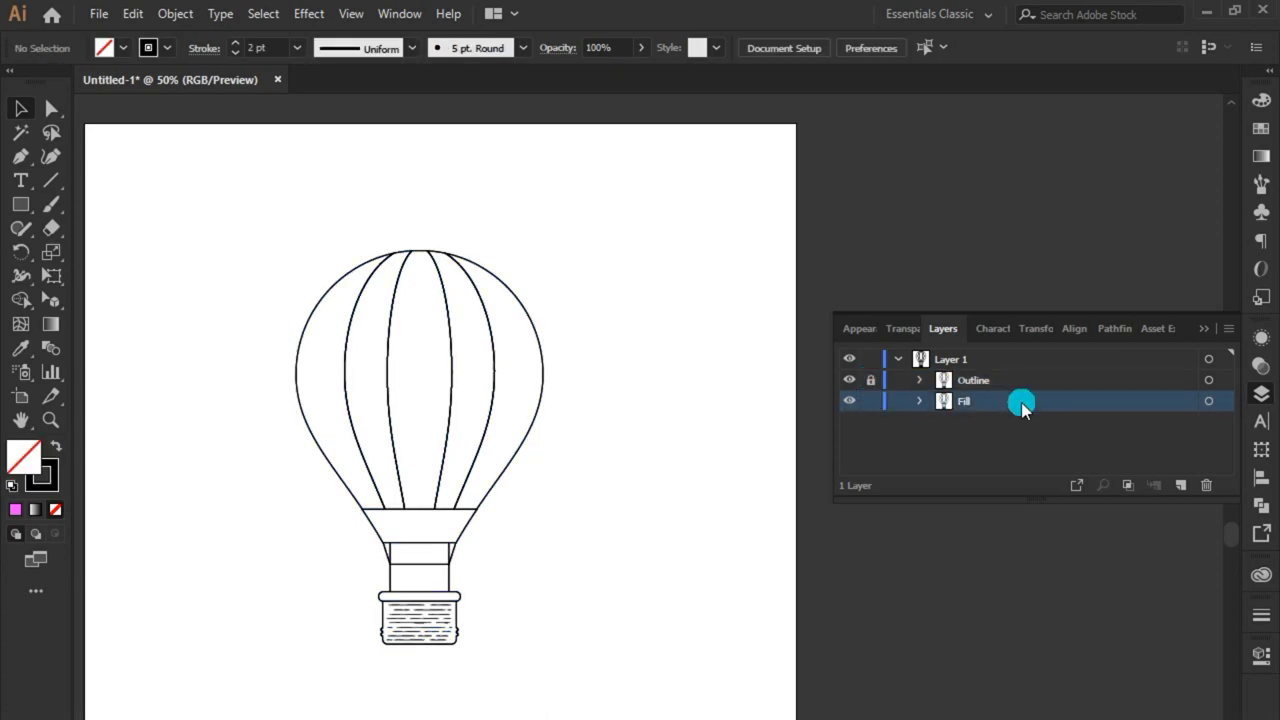
Close the Layers panel and ungroup the balloon's Fill group.
click(1200, 329)
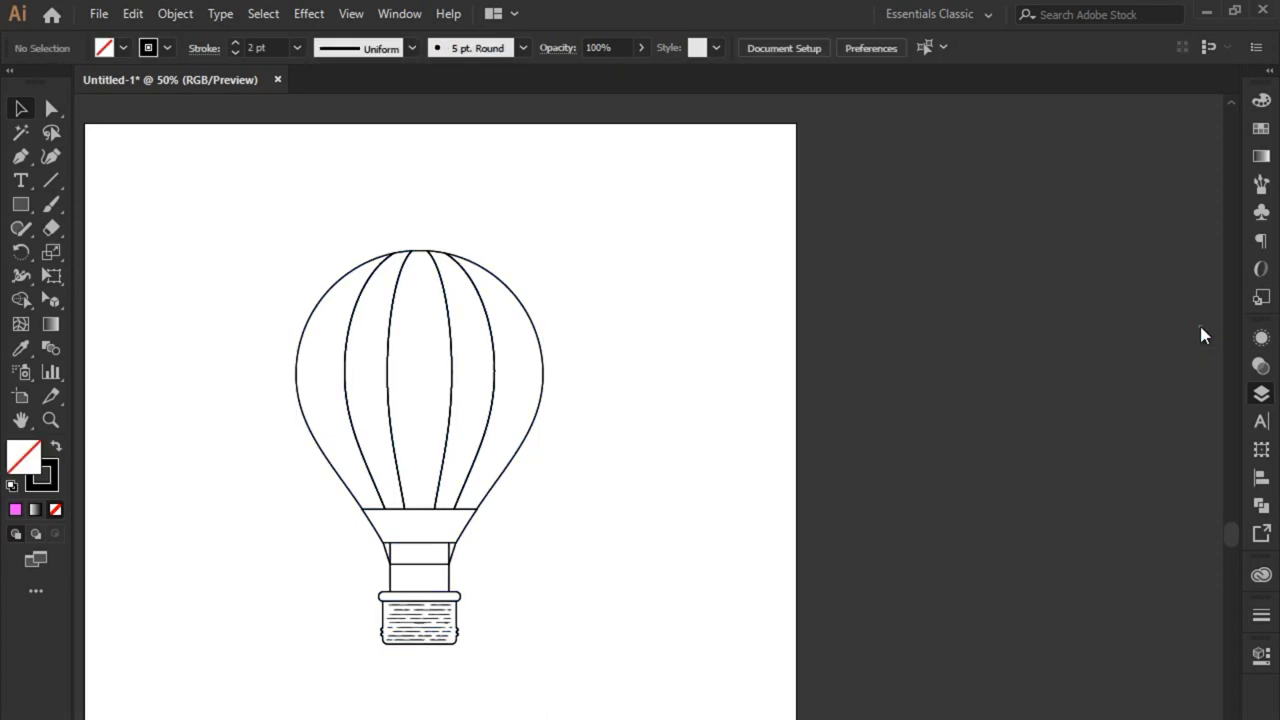
drag(490, 481, 530, 404)
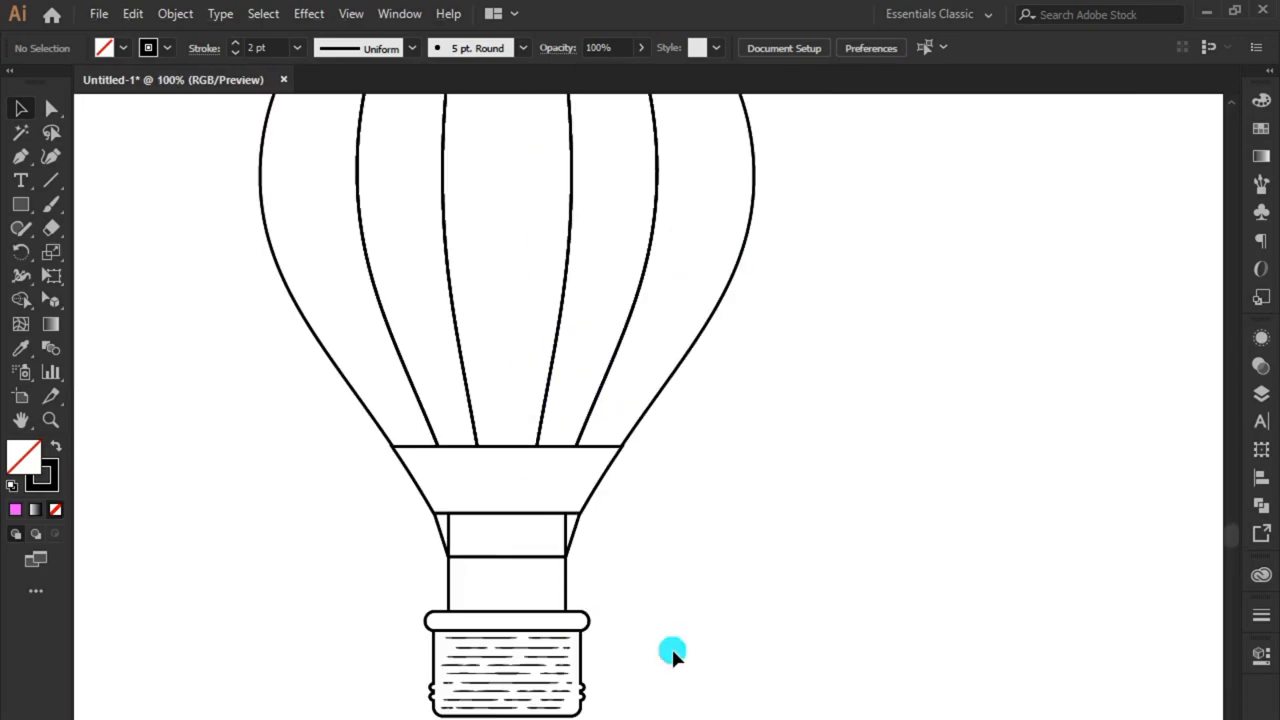
click(642, 426)
right_click(642, 426)
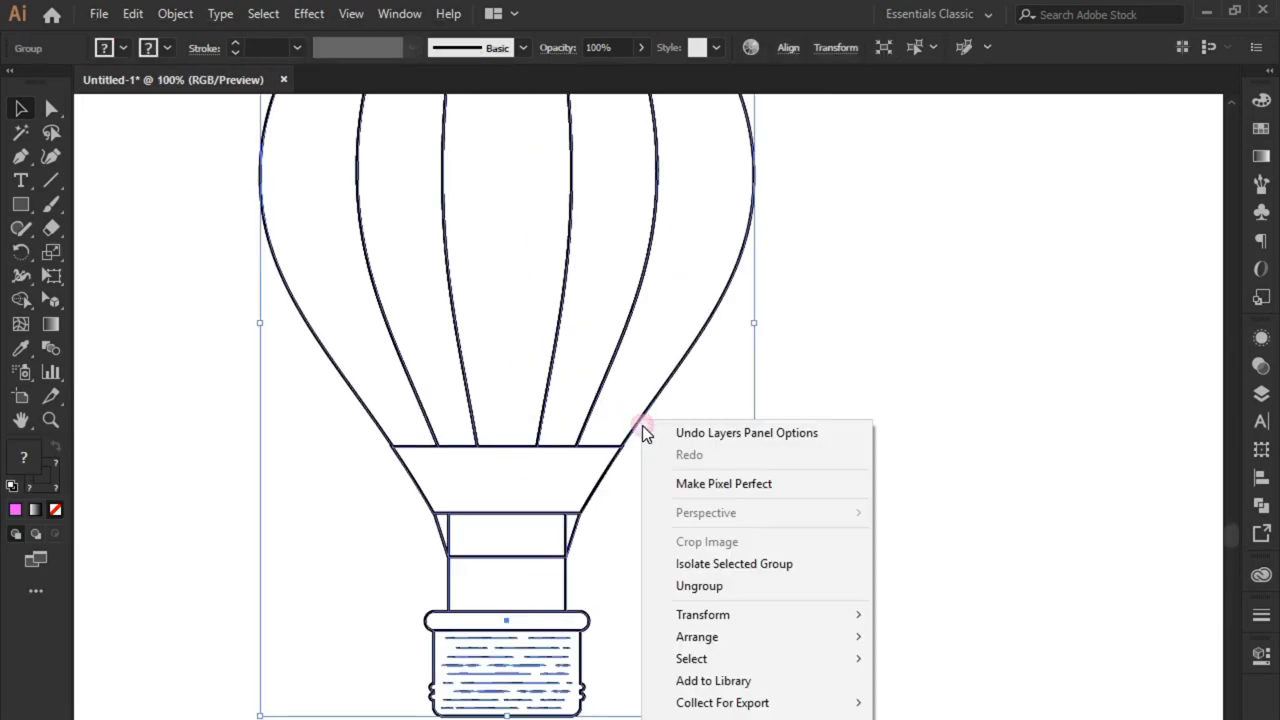
click(680, 581)
Select the balloon envelope paths.
click(747, 510)
key(ctrl+minus)
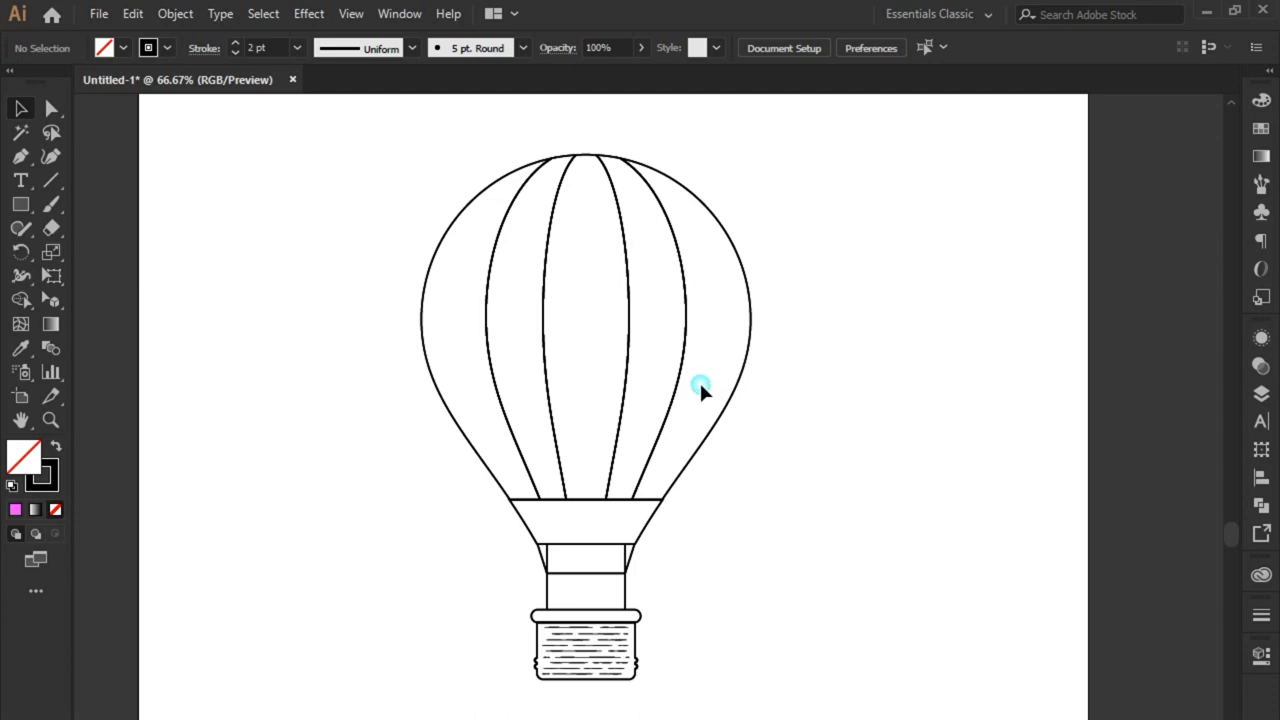
click(498, 354)
click(309, 369)
click(629, 431)
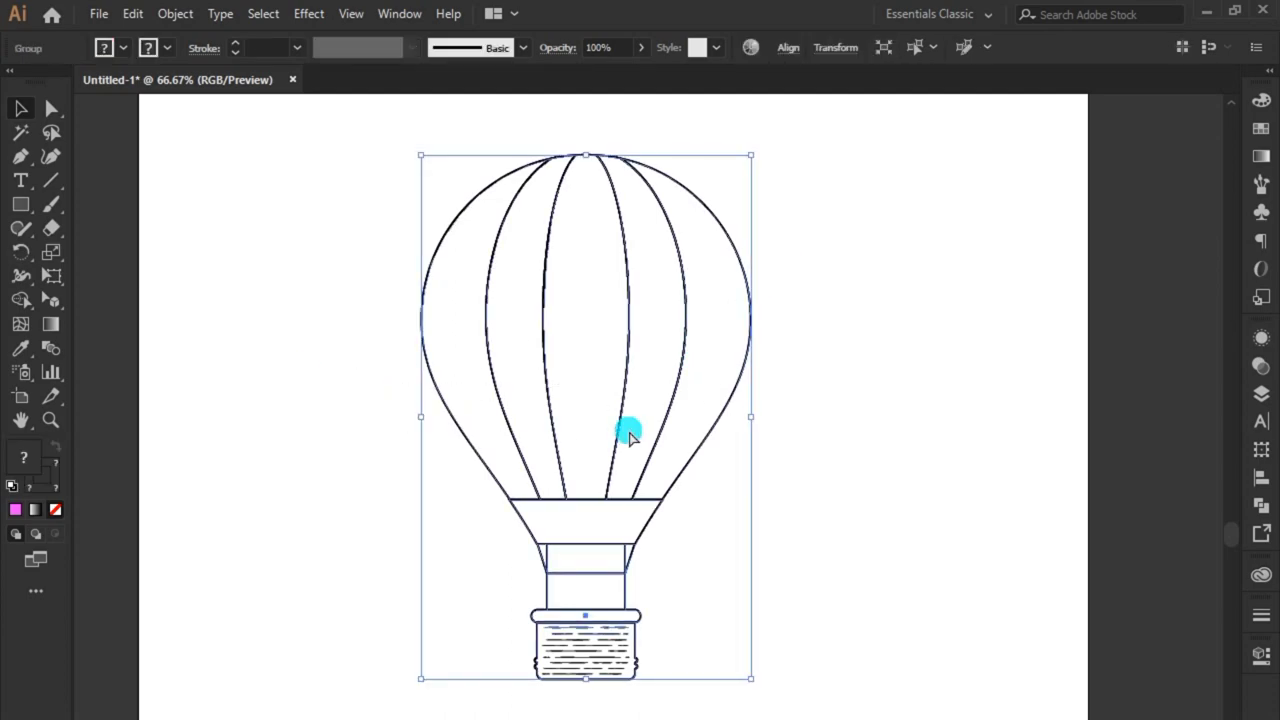
click(869, 542)
click(741, 389)
shift+click(430, 328)
click(306, 423)
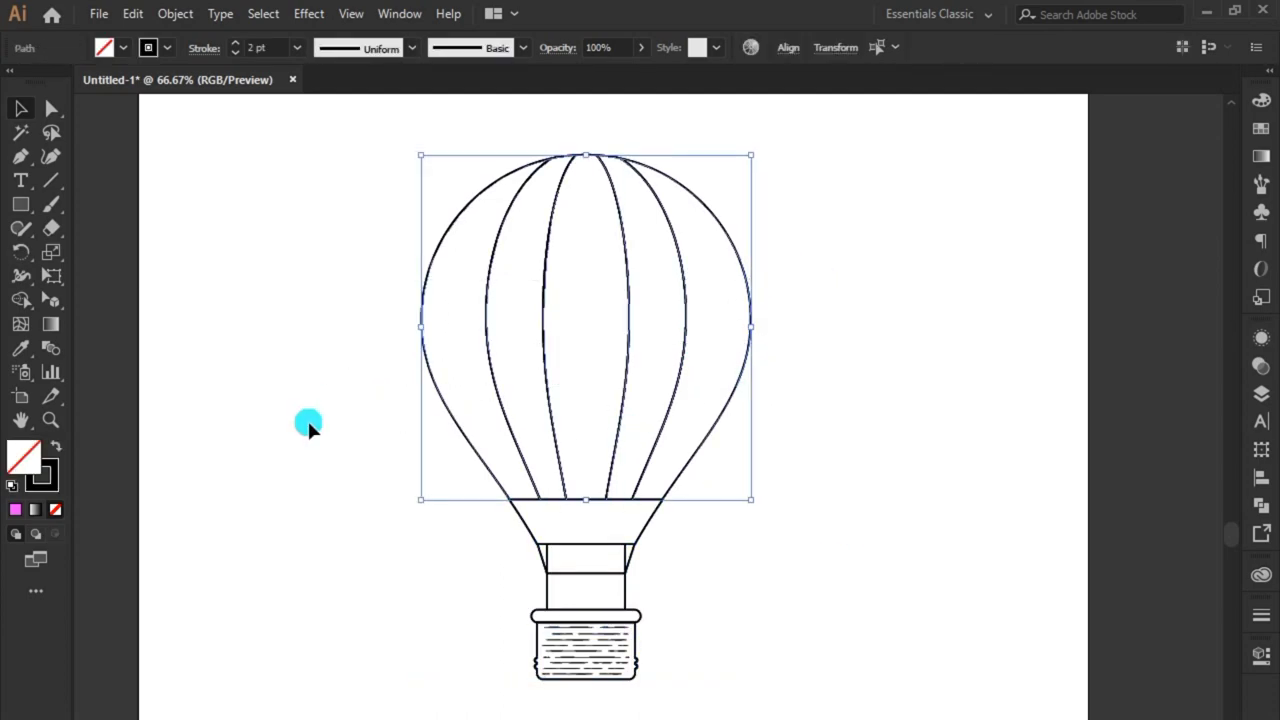
drag(440, 287, 771, 355)
click(430, 393)
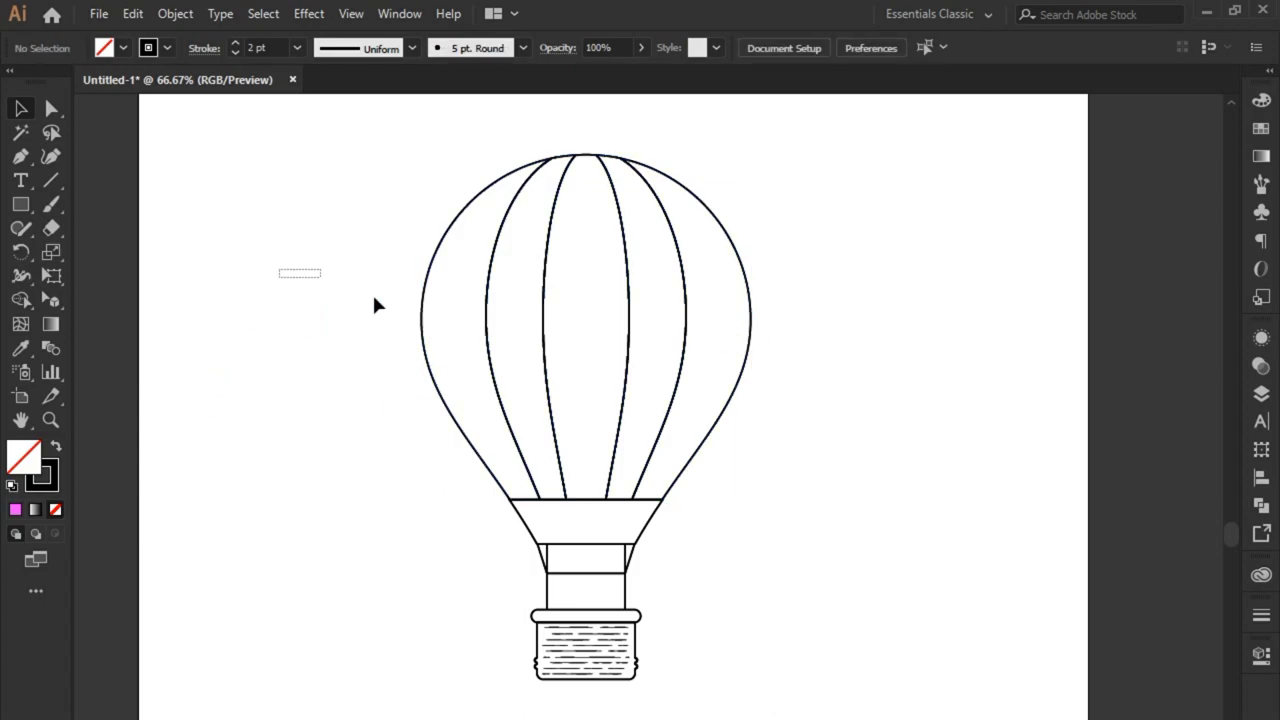
drag(375, 304, 626, 344)
Switch to the Live Paint Bucket and reset the fill colour to black.
double_click(30, 465)
key(Escape)
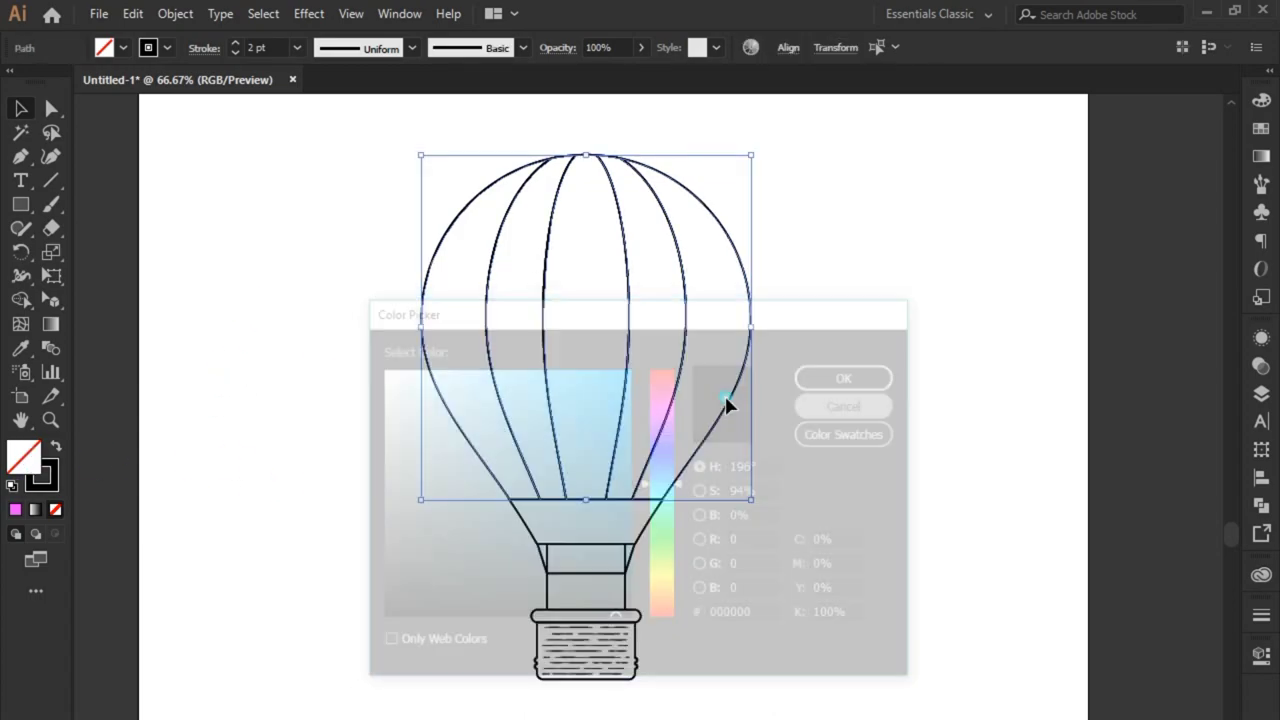
click(22, 300)
double_click(30, 460)
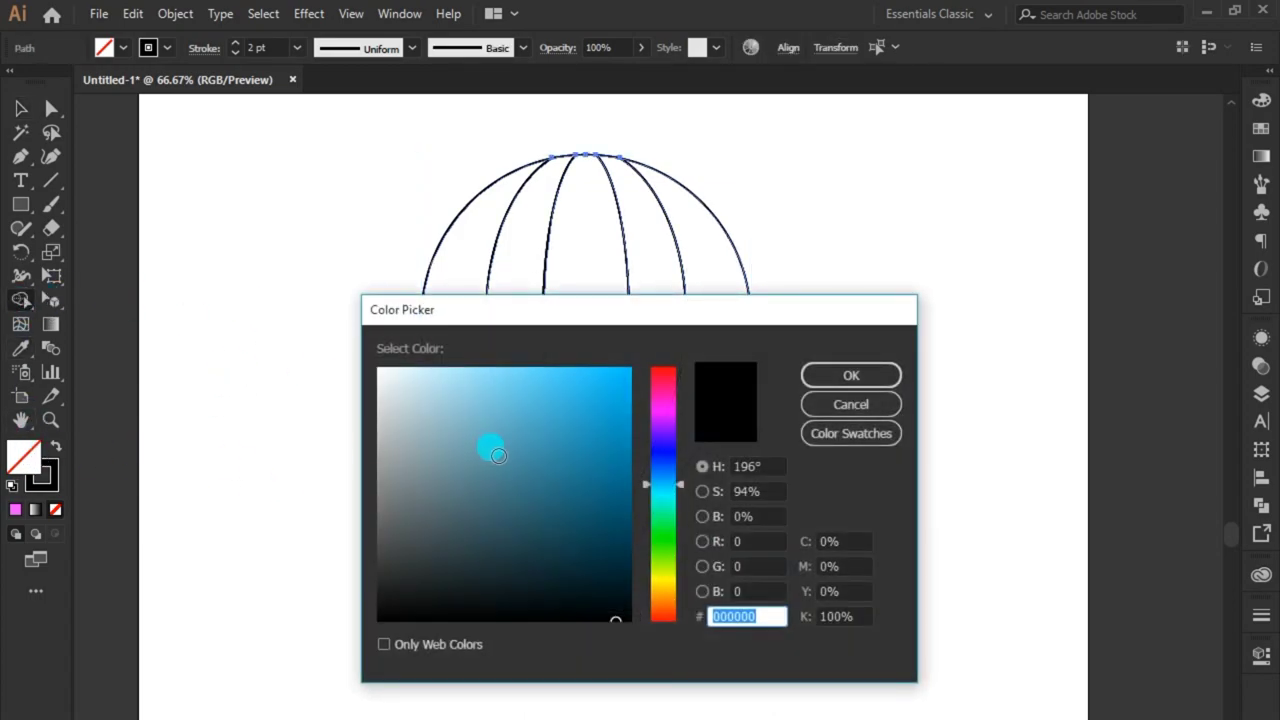
click(820, 402)
click(56, 446)
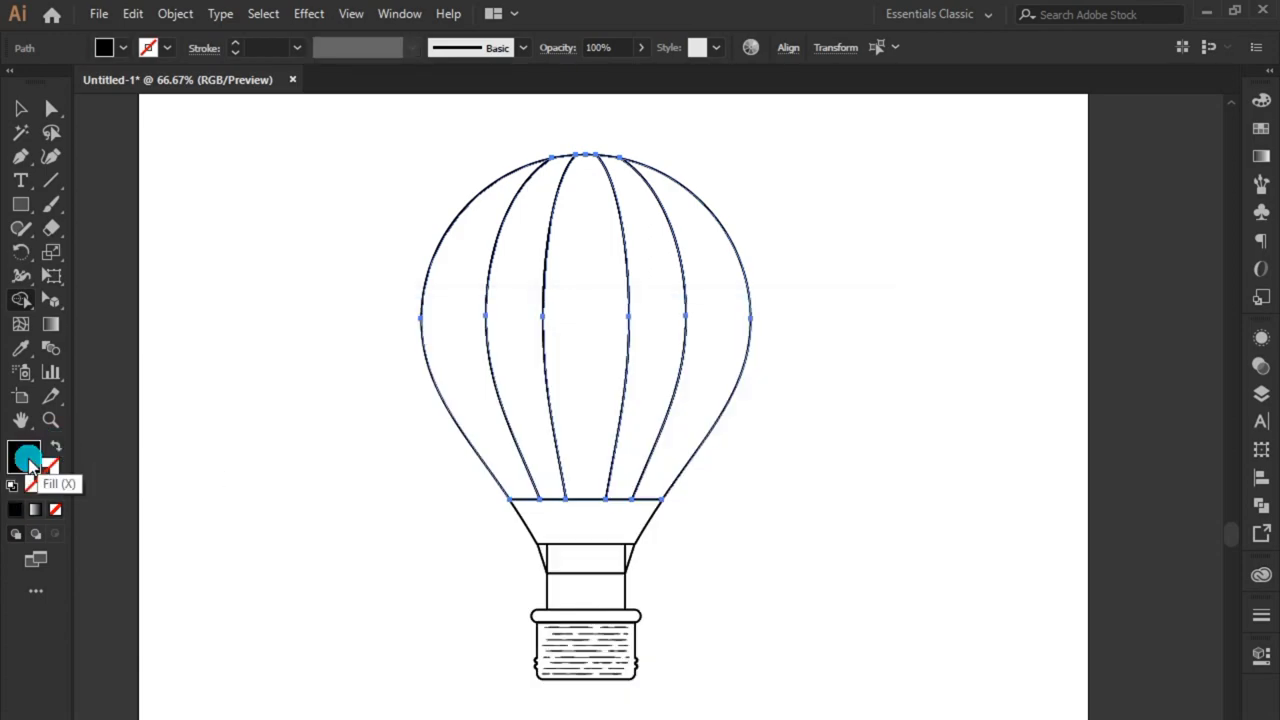
double_click(24, 458)
Fill stripes 1, 3 and 5 light blue (#97E7FF).
click(476, 371)
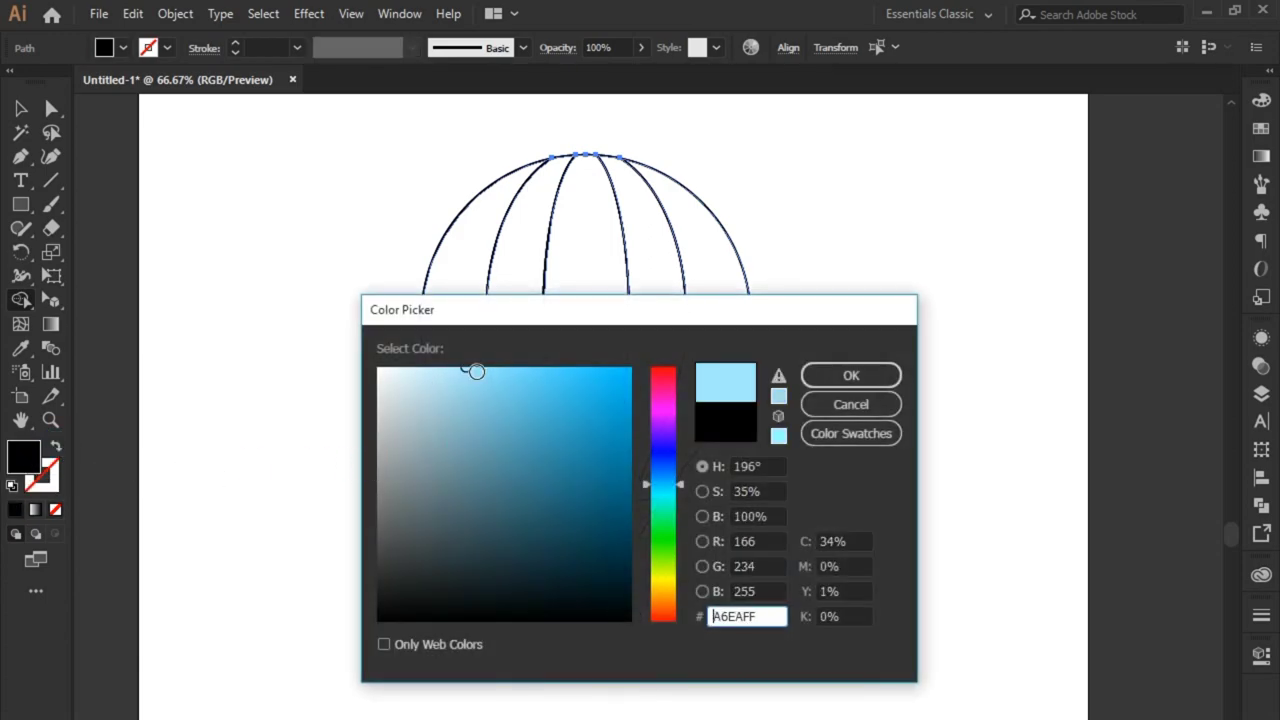
click(813, 375)
click(465, 320)
click(585, 325)
click(715, 320)
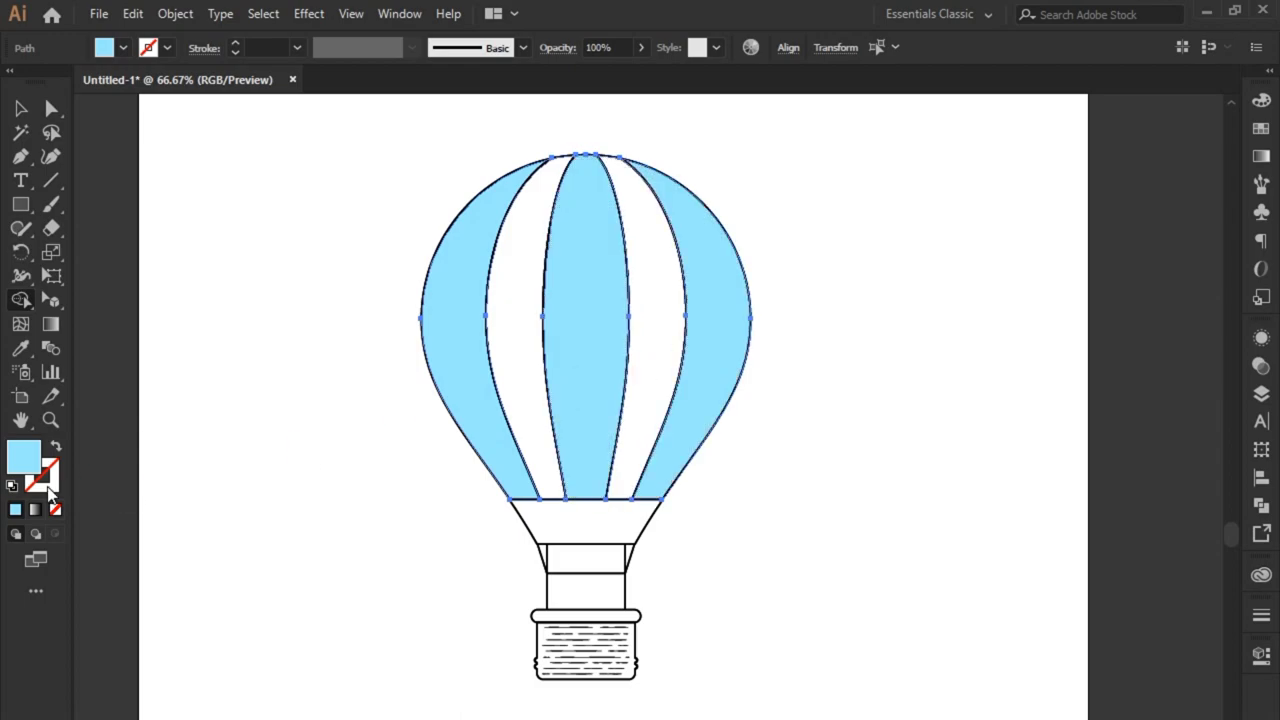
Fill stripes 2 and 4 pink (#FA99FF), then deselect the balloon.
double_click(18, 468)
drag(666, 480, 666, 409)
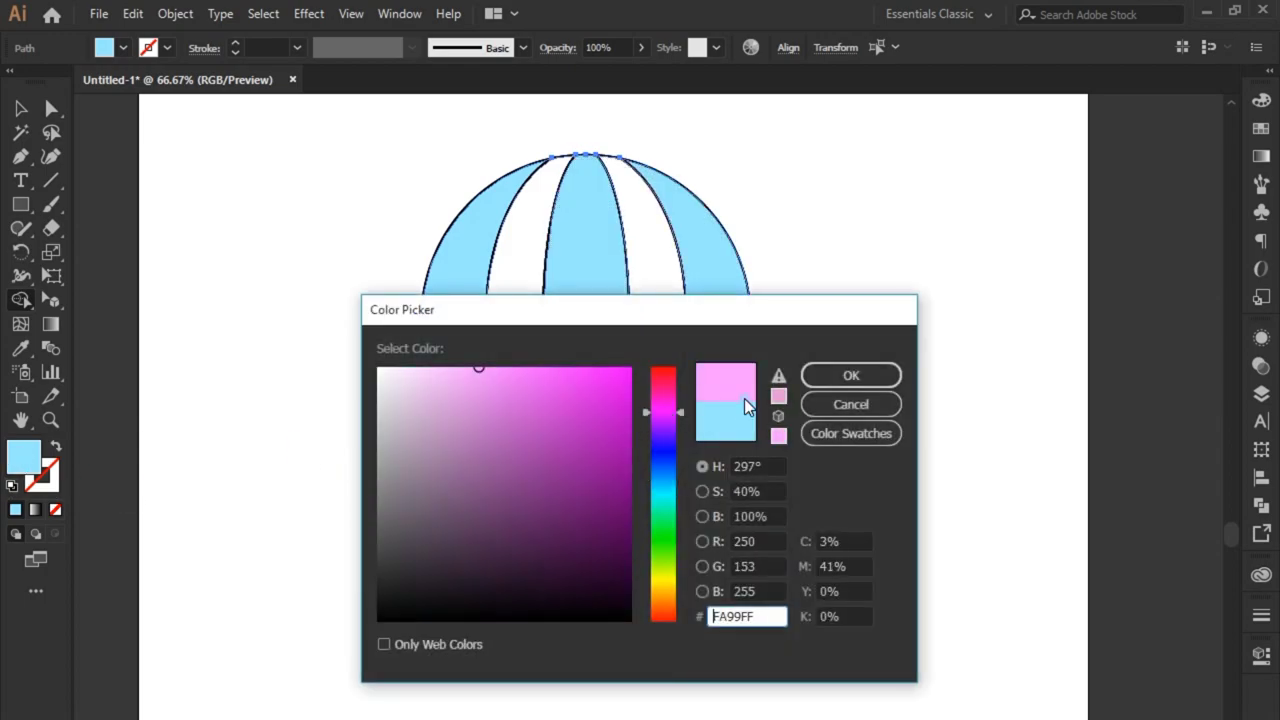
click(849, 374)
click(533, 327)
click(673, 346)
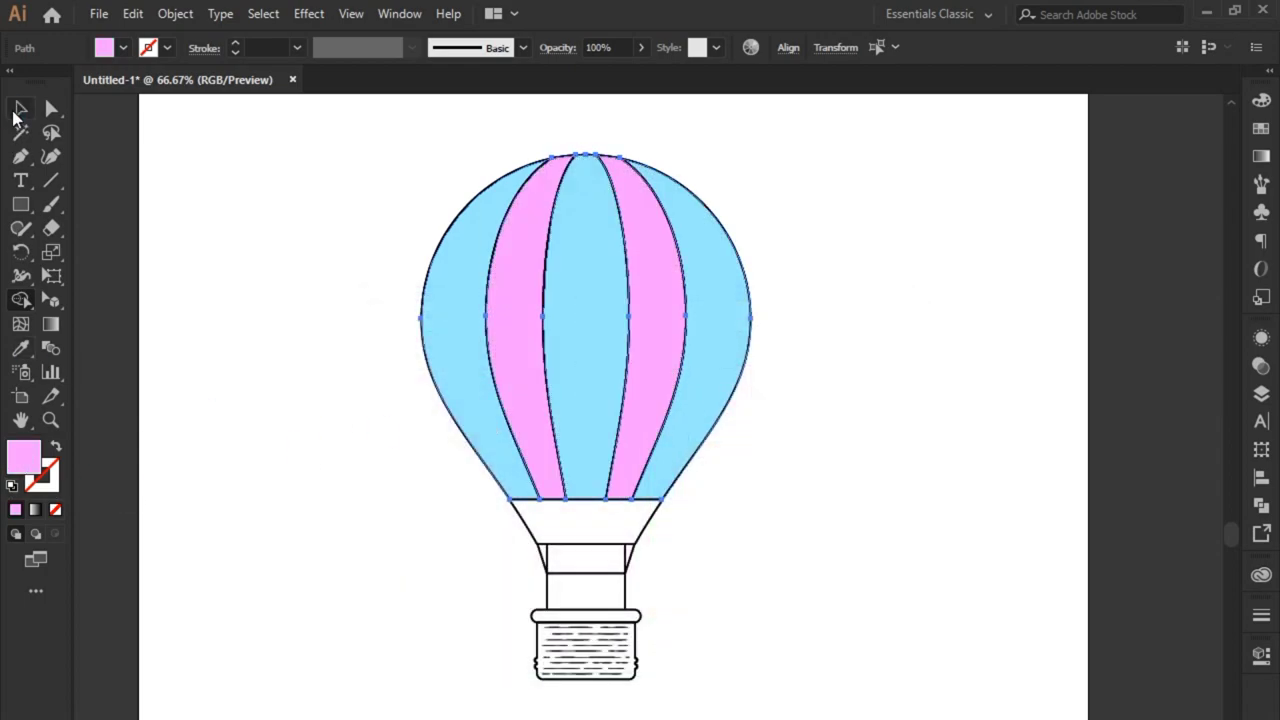
click(16, 110)
click(320, 436)
Fill the band under the balloon near-black #1E1E1E with the Live Paint Bucket.
drag(350, 535, 717, 643)
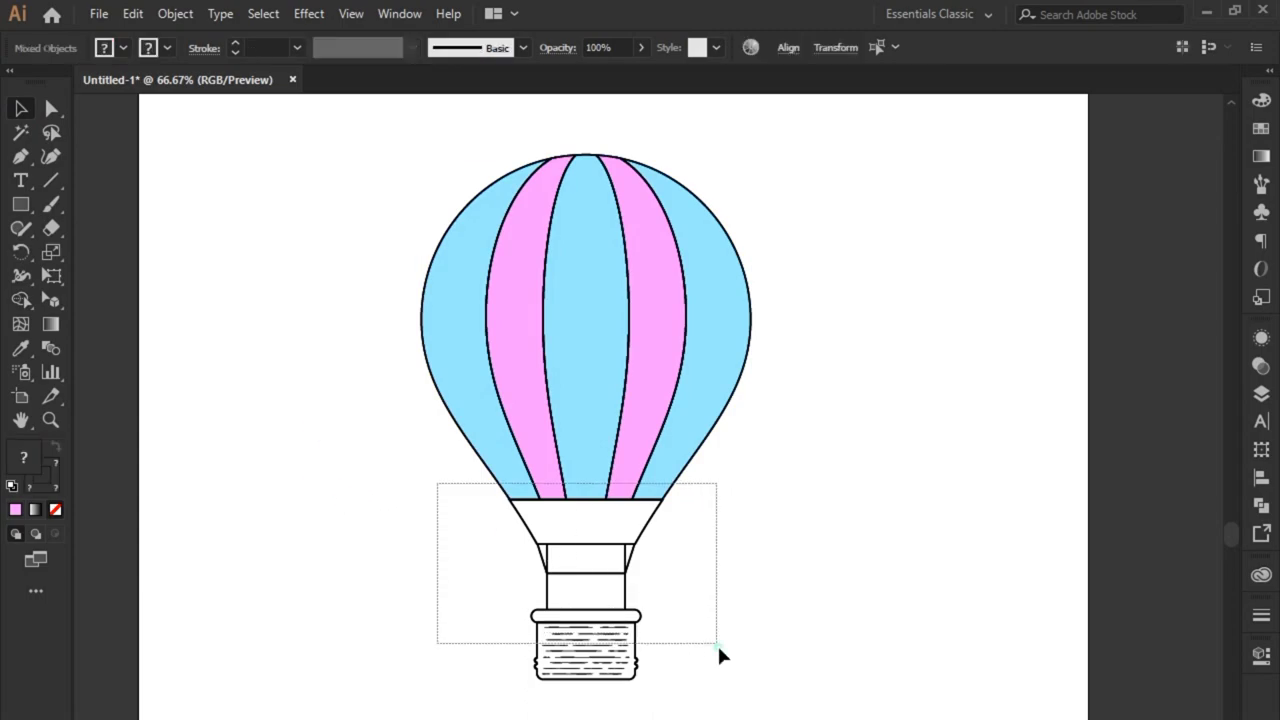
click(21, 300)
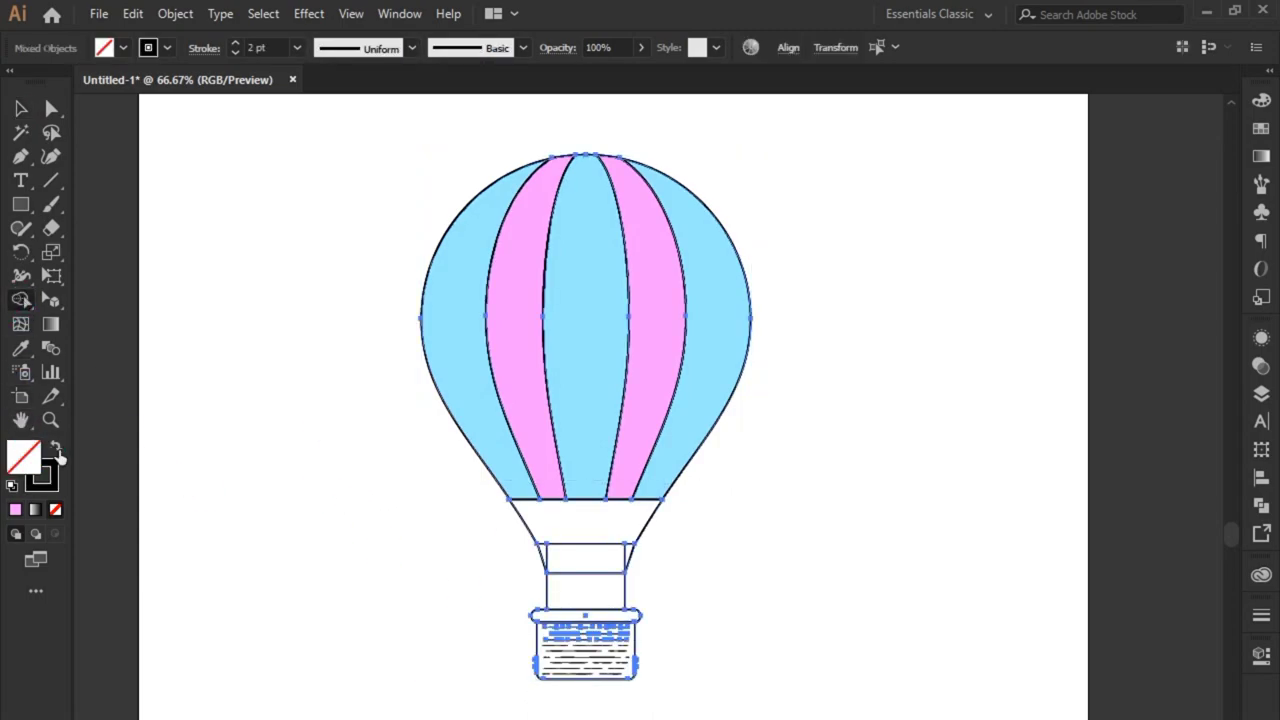
click(56, 448)
double_click(24, 457)
drag(386, 583, 382, 598)
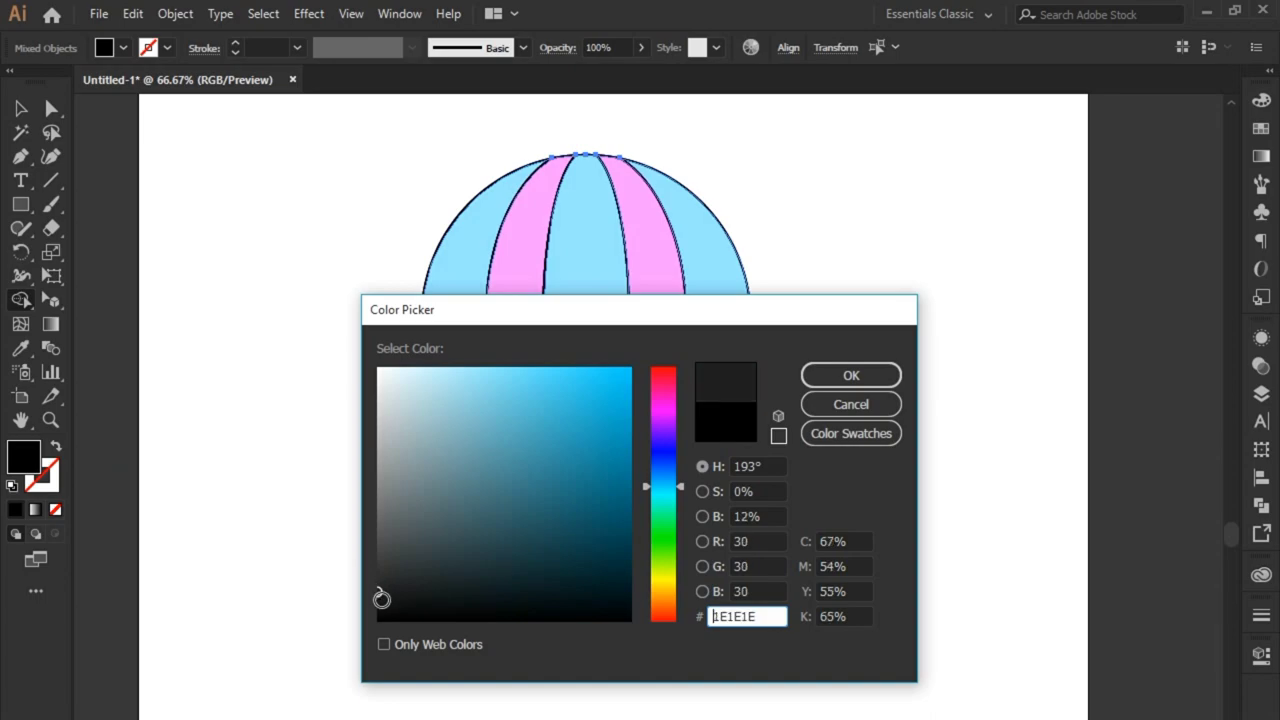
click(851, 376)
click(572, 528)
click(580, 604)
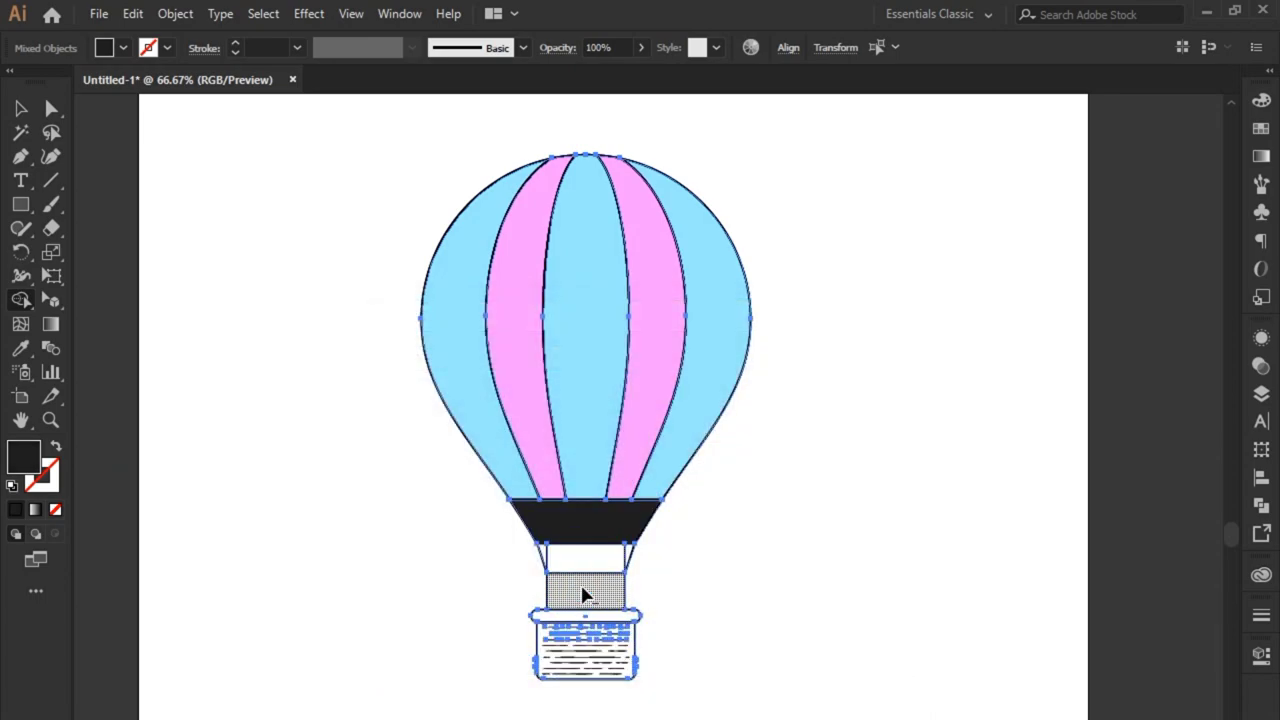
scroll(603, 663, up, 2)
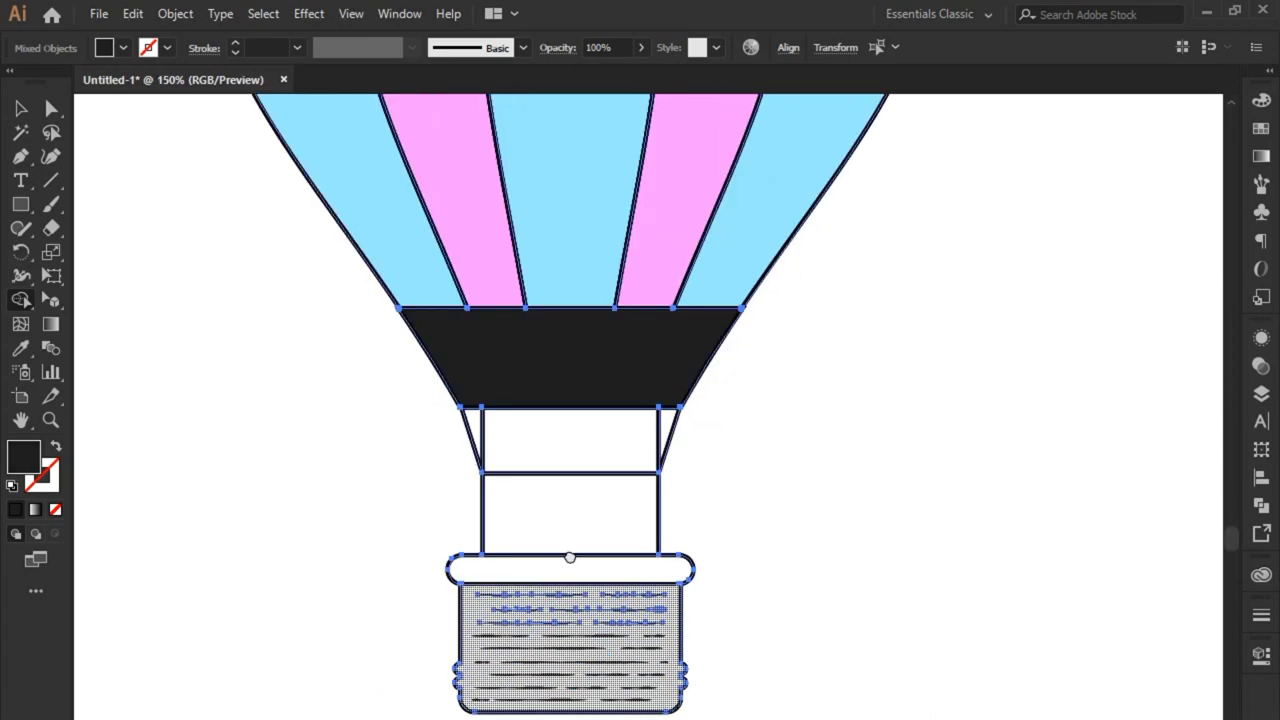
scroll(569, 557, down, 5)
Mix a dark brown fill, then lighten it to a tan shade in the Color Picker.
double_click(24, 457)
click(628, 528)
drag(663, 483, 663, 596)
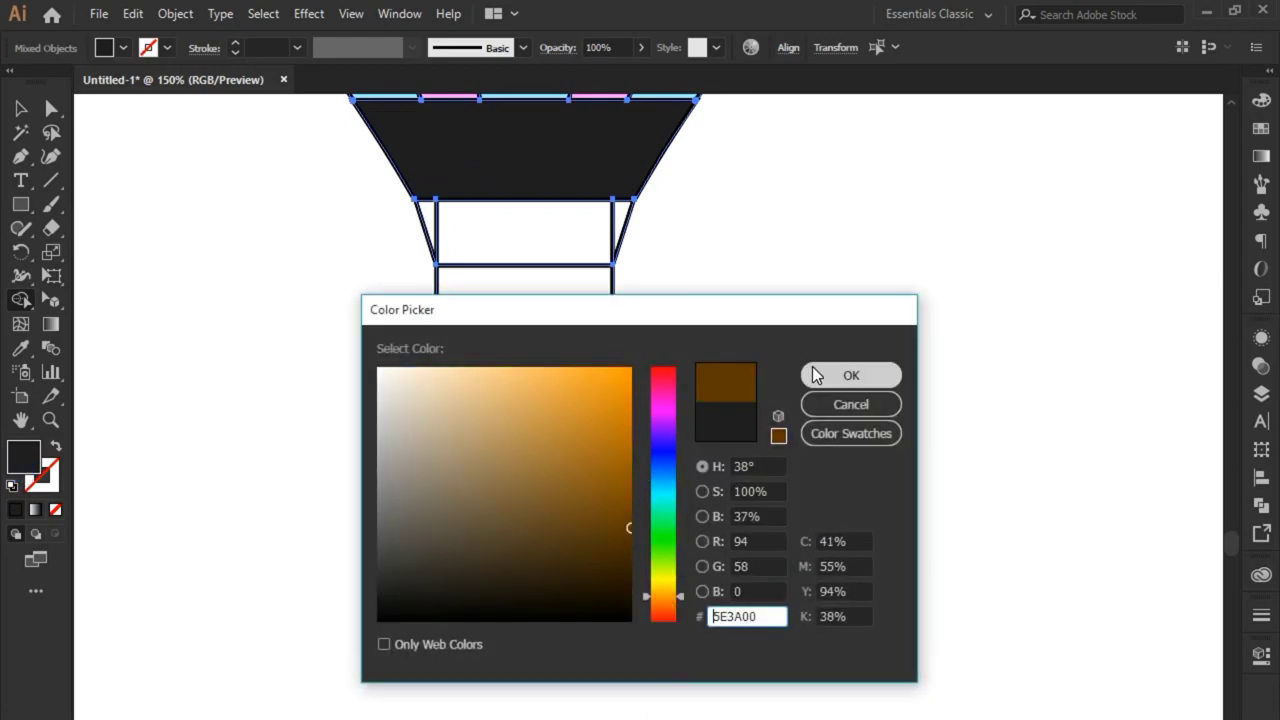
click(815, 375)
double_click(24, 457)
mouse_move(457, 403)
mouse_down()
mouse_move(597, 475)
mouse_move(555, 475)
mouse_up()
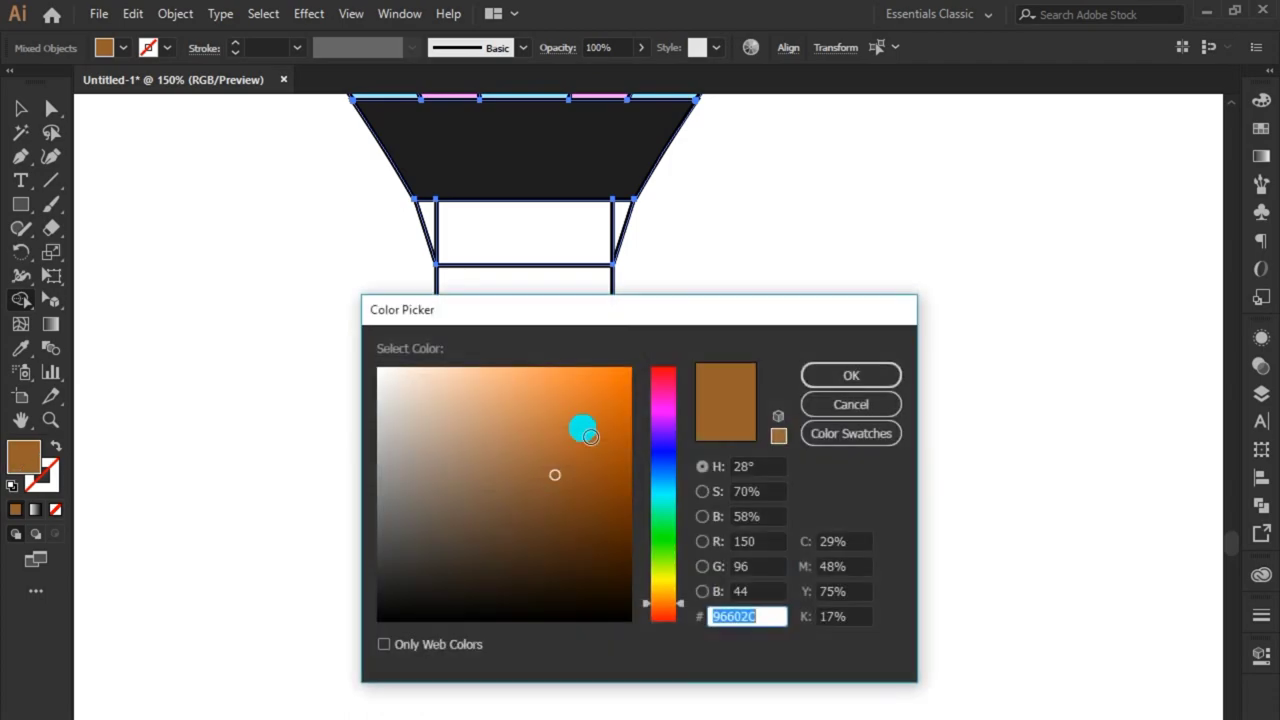
click(590, 436)
click(486, 494)
key(Return)
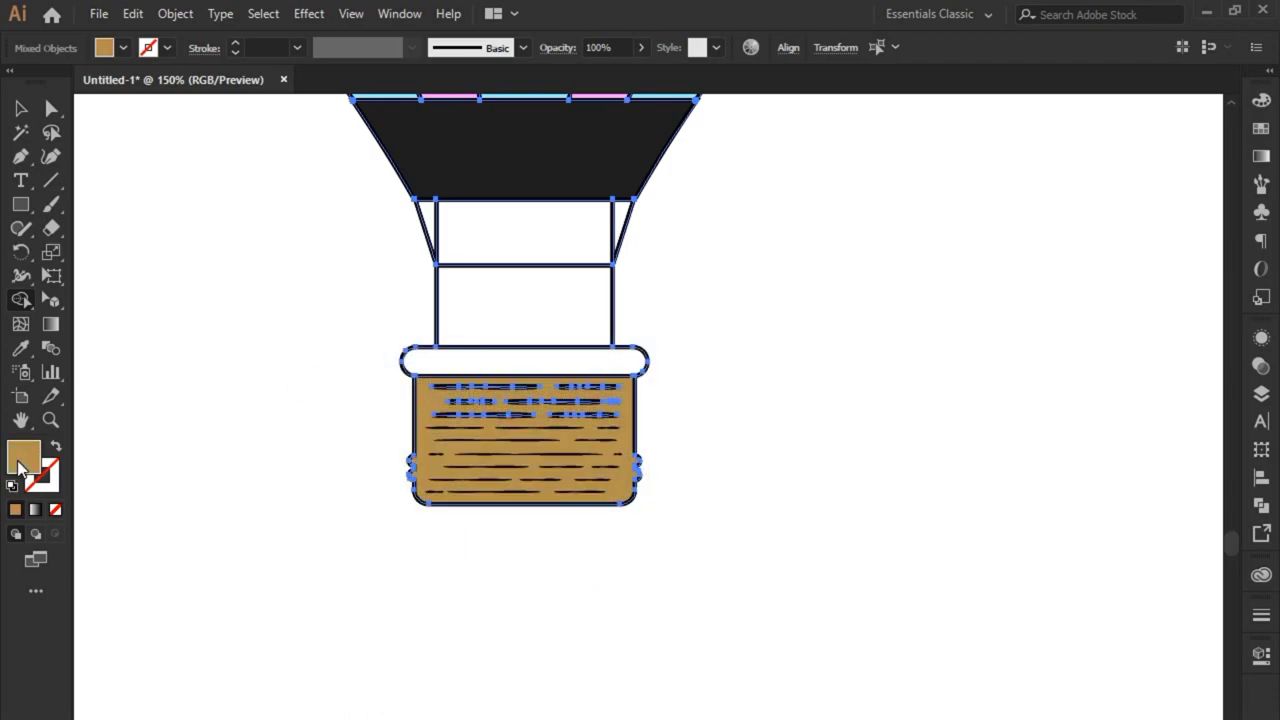
Adjust the tan shade and paint the basket rim and remaining basket regions with it.
double_click(24, 457)
click(543, 457)
click(849, 374)
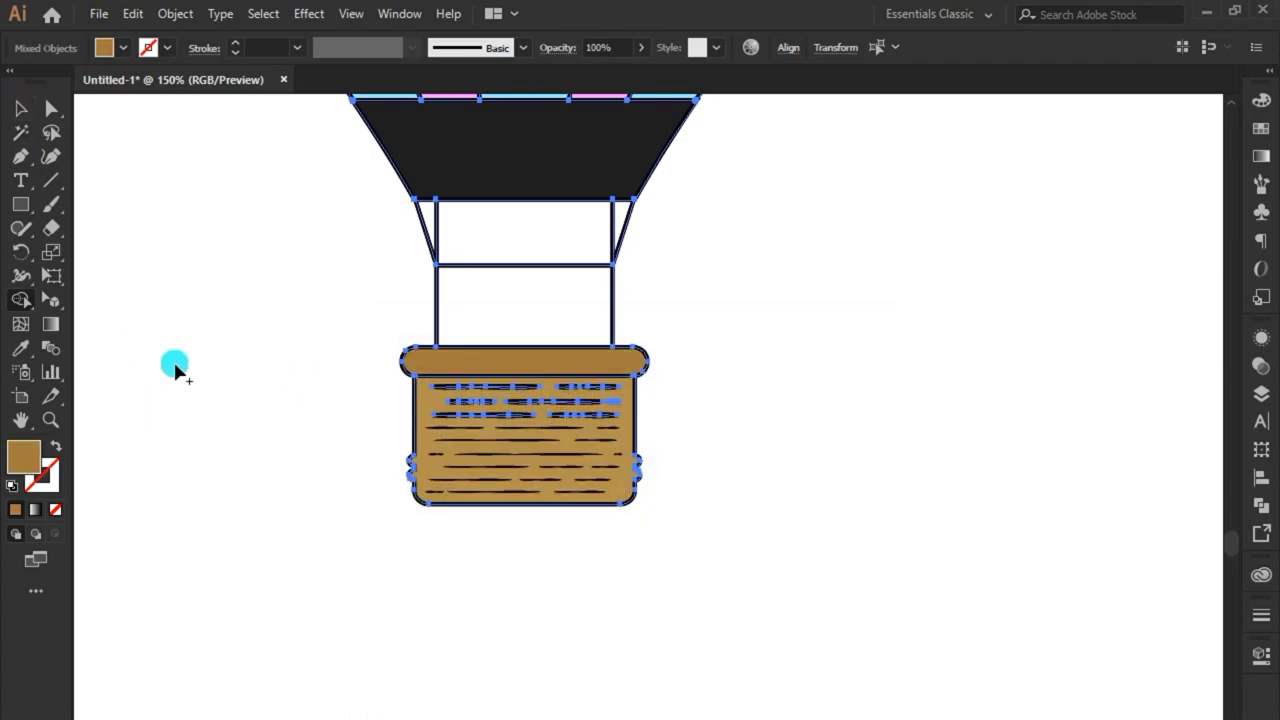
click(640, 443)
click(443, 363)
click(403, 406)
key(v)
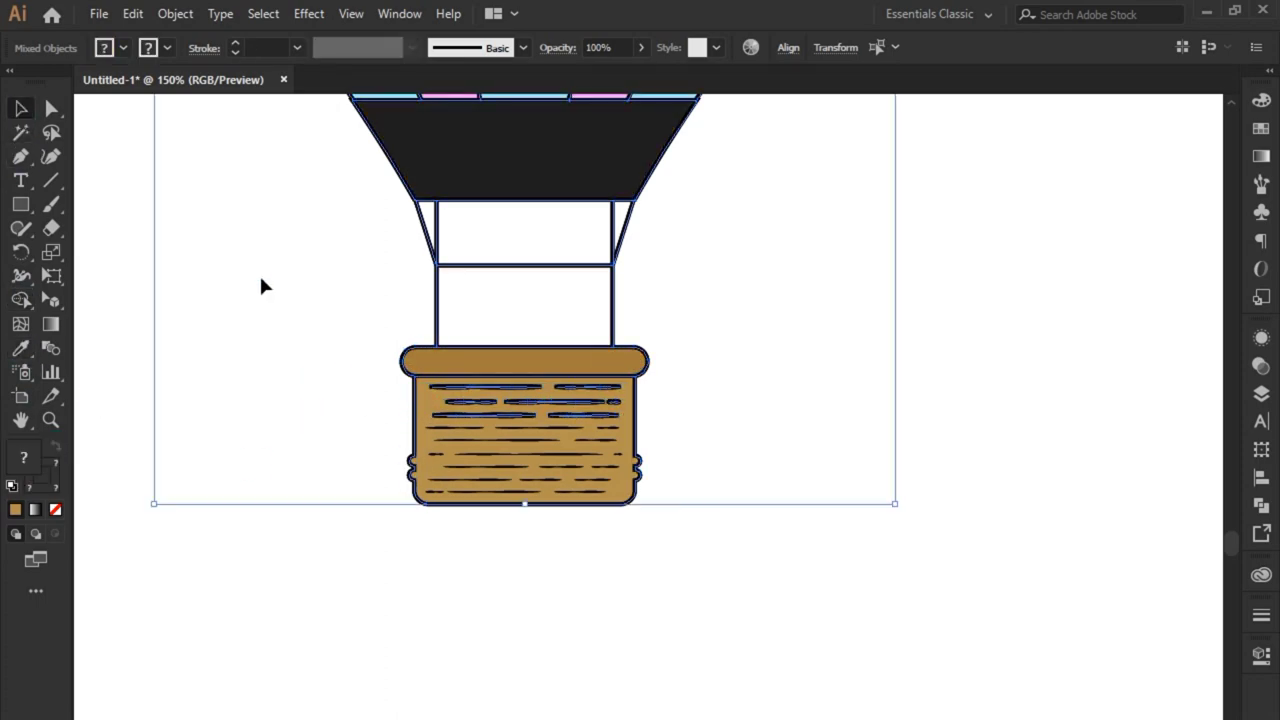
click(261, 281)
key(i)
click(583, 457)
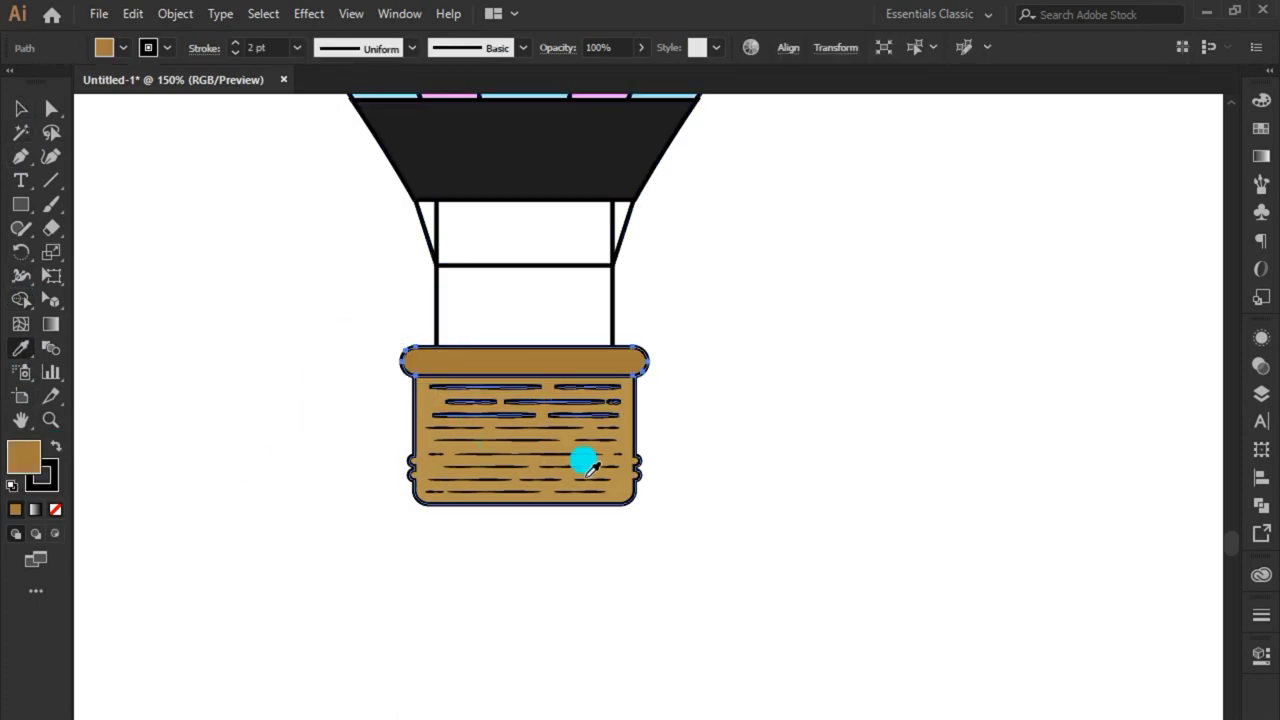
Deselect the basket and bring the whole balloon into view.
click(226, 243)
click(471, 406)
click(823, 569)
scroll(823, 569, up, 1)
scroll(823, 569, down, 2)
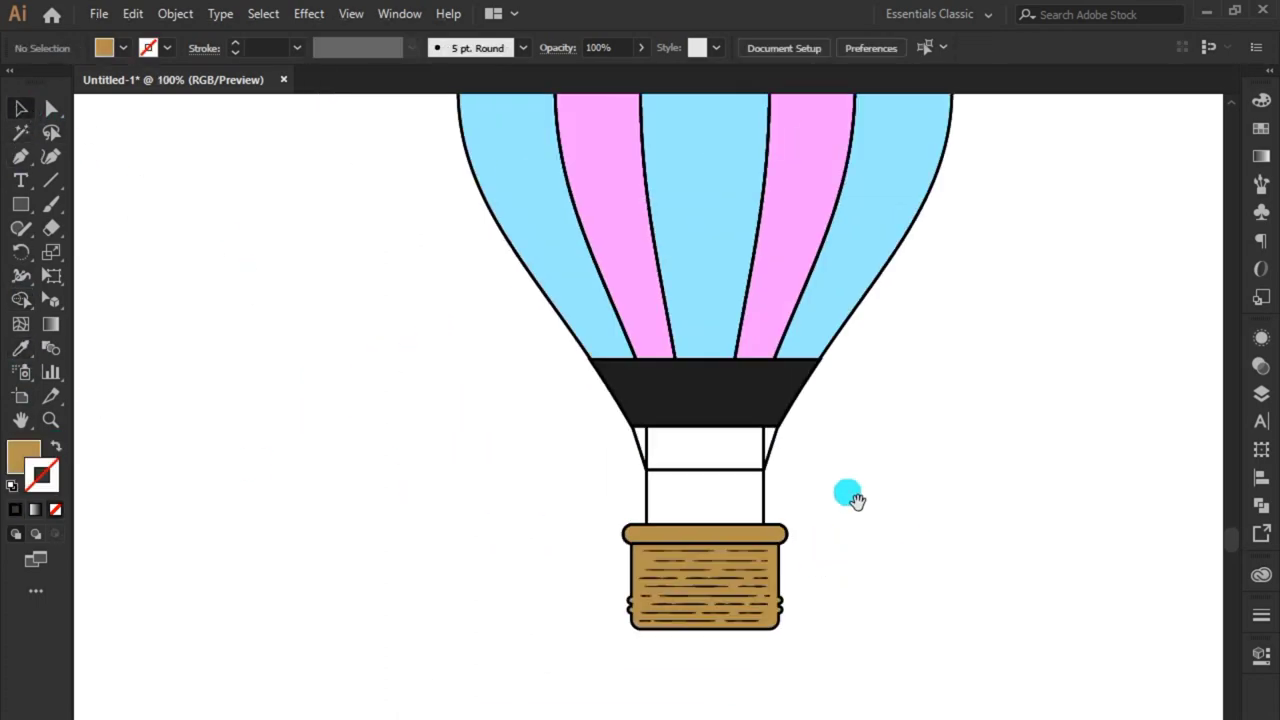
scroll(777, 526, down, 1)
scroll(723, 529, down, 1)
scroll(674, 551, down, 1)
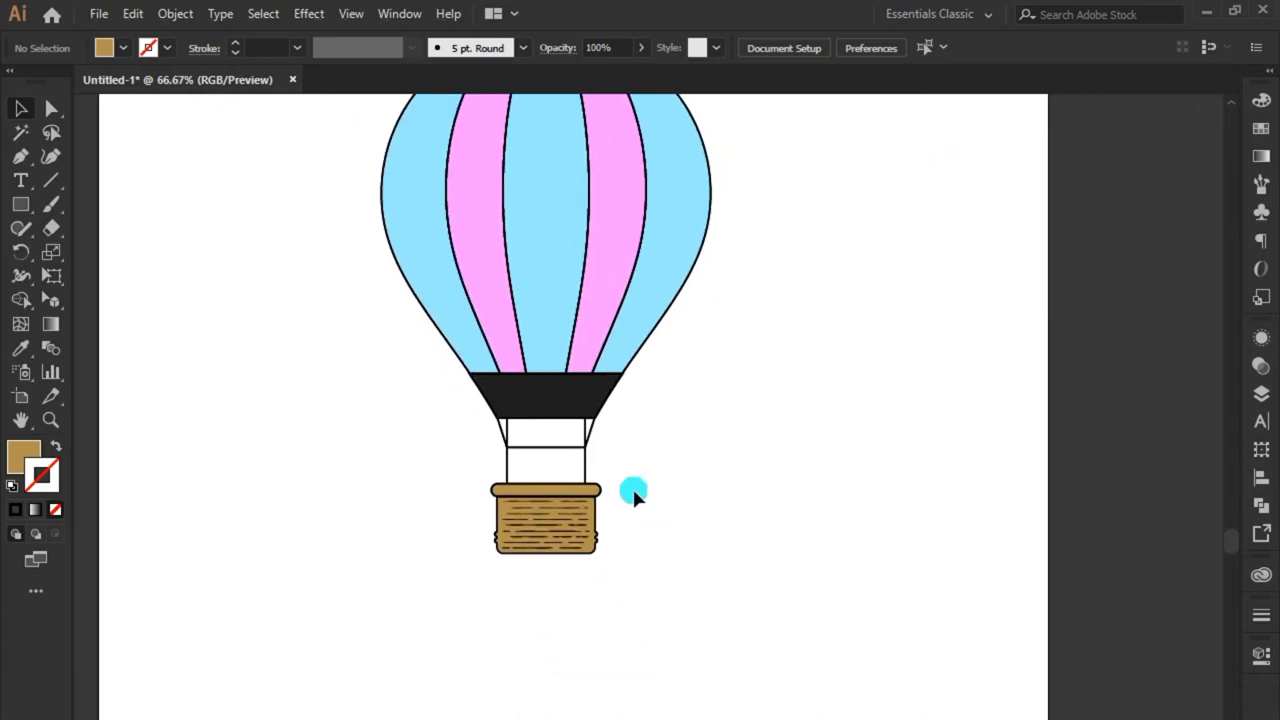
drag(633, 492, 650, 578)
Paint the envelope's light stripes pale pink #FFF3F3.
click(527, 340)
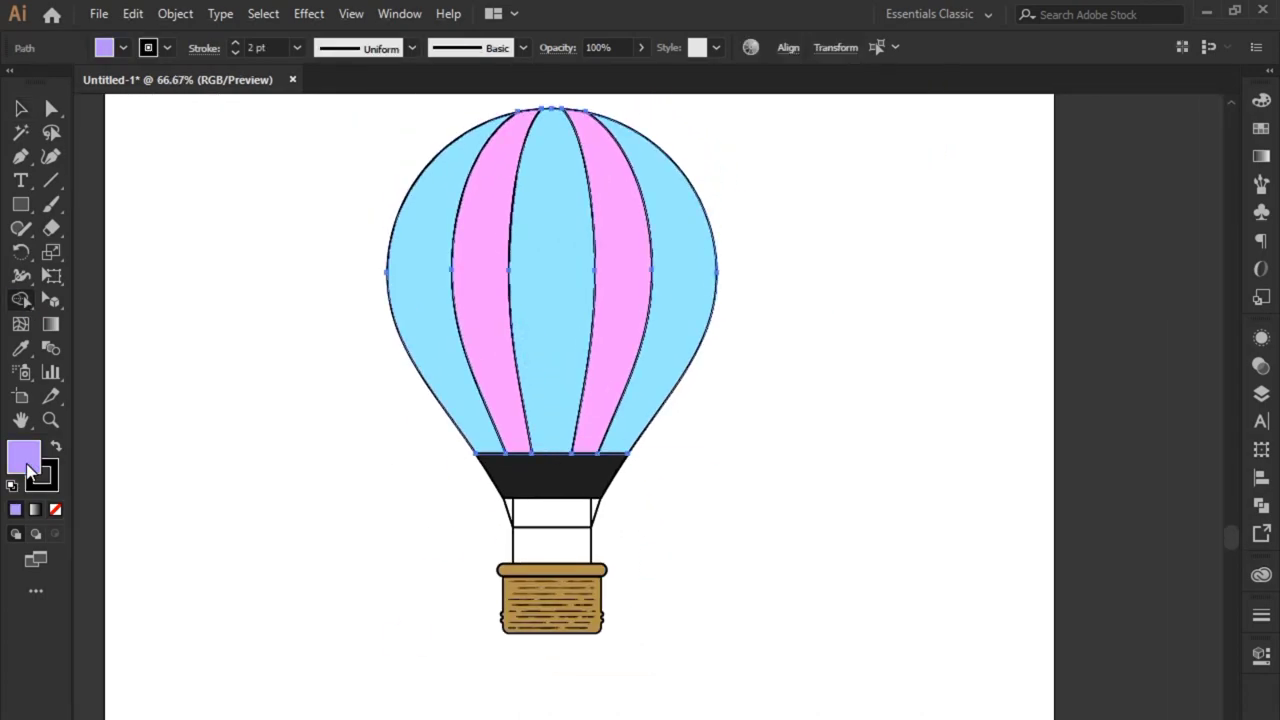
double_click(24, 458)
click(540, 397)
text(FF4343)
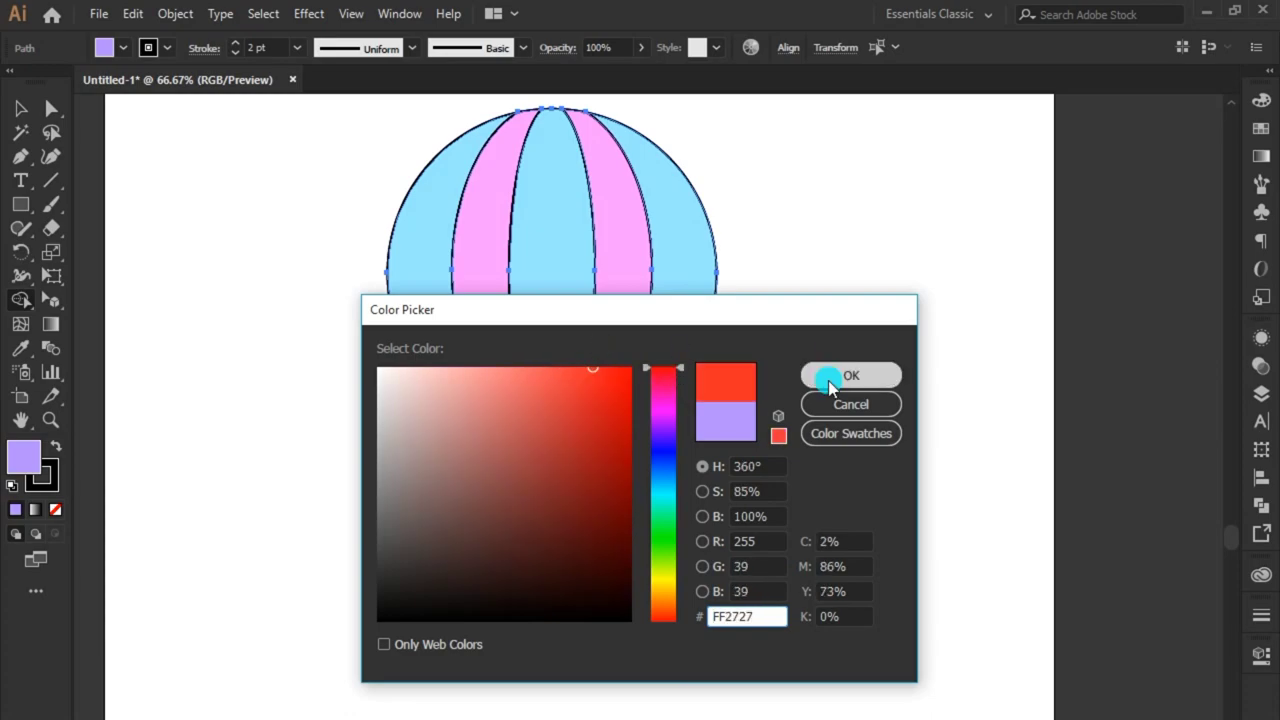
click(840, 375)
double_click(24, 458)
text(FFE5E5)
click(840, 375)
double_click(24, 458)
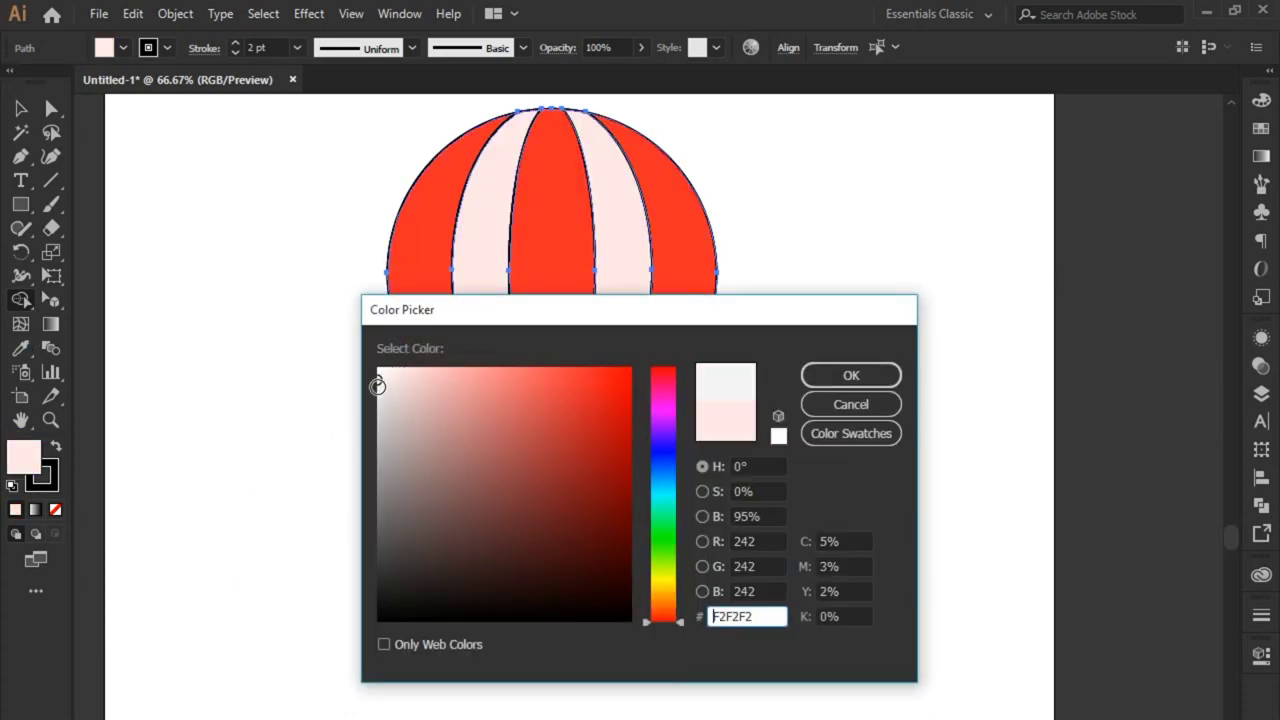
text(FFF3F3)
click(849, 374)
click(218, 262)
Paint the outer and middle envelope stripes red #FF4343 with the Live Paint Bucket.
key(ctrl+minus)
click(545, 390)
key(shift+m)
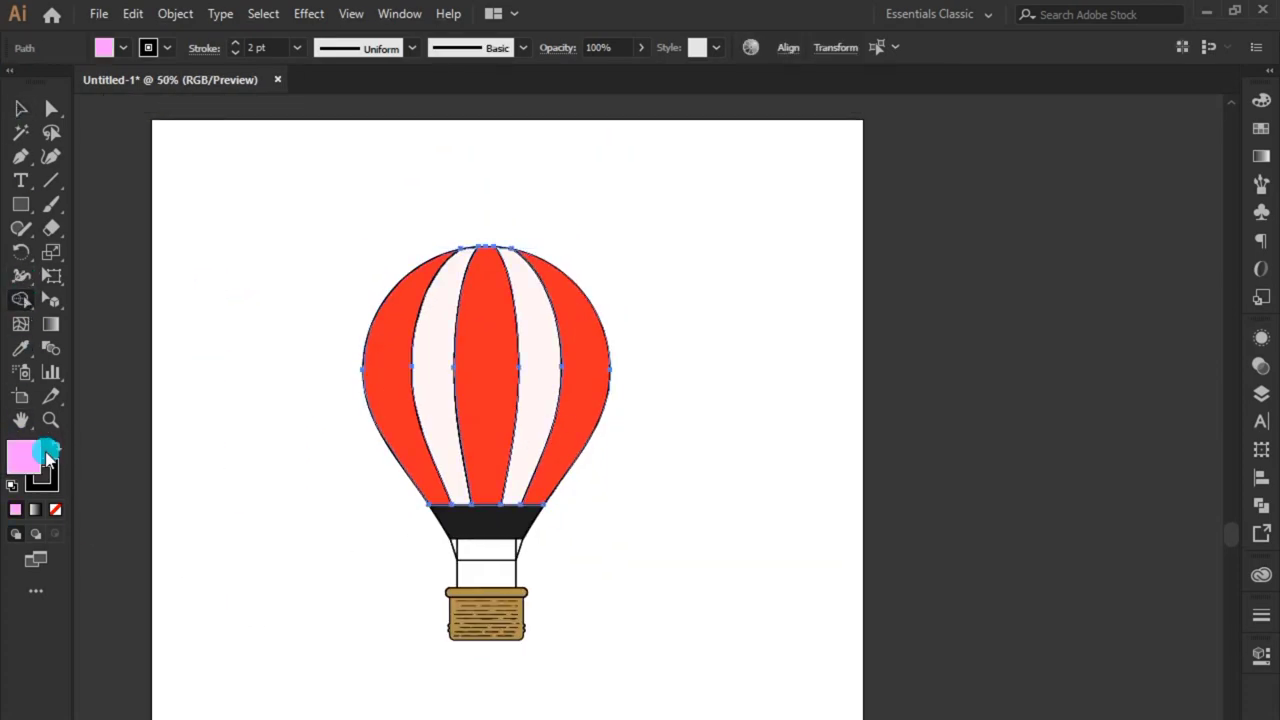
double_click(24, 458)
text(FF4343)
key(Return)
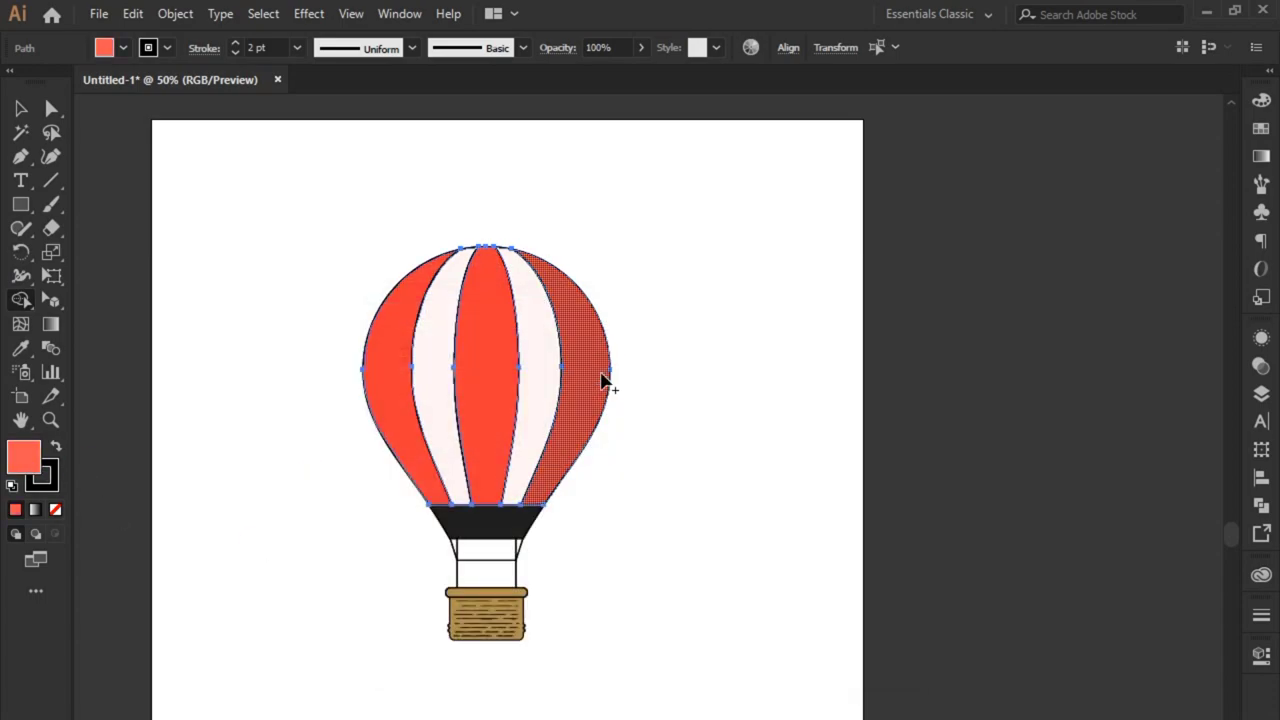
click(22, 110)
click(57, 517)
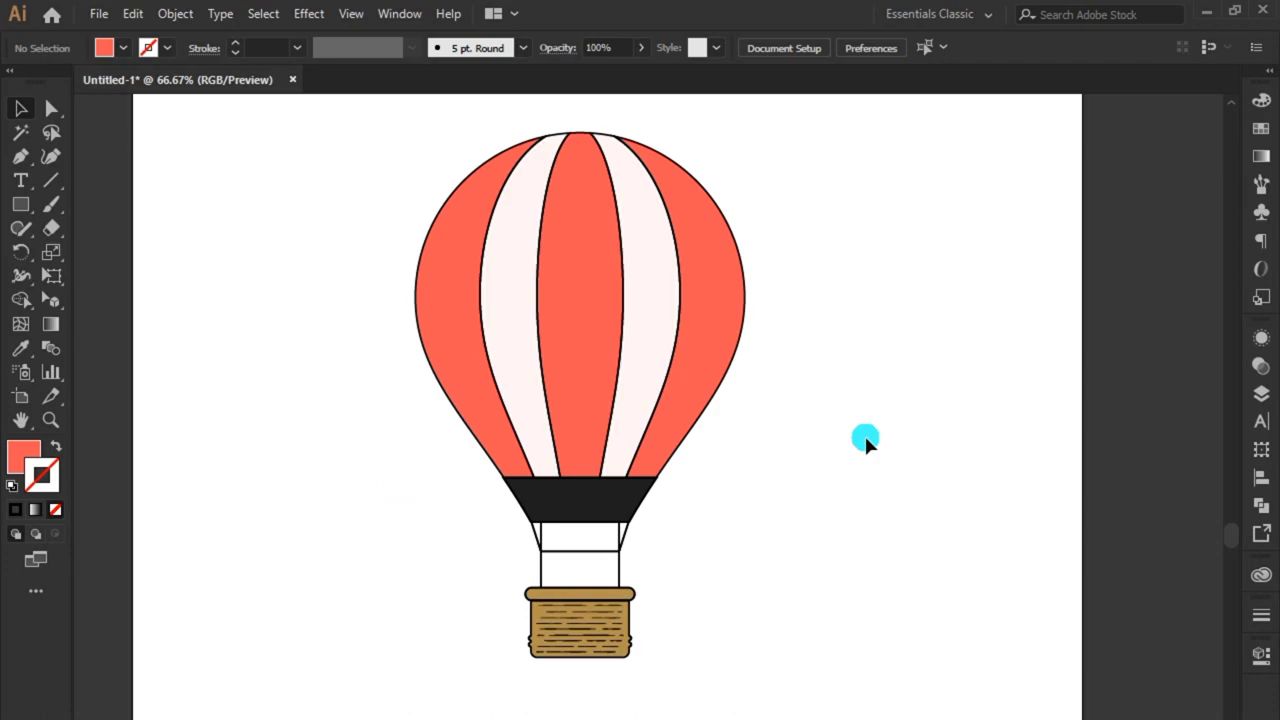
Remove the rim's outline and use an offset copy to split off a lower strip.
scroll(674, 580, up, 3)
scroll(640, 614, up, 1)
click(716, 422)
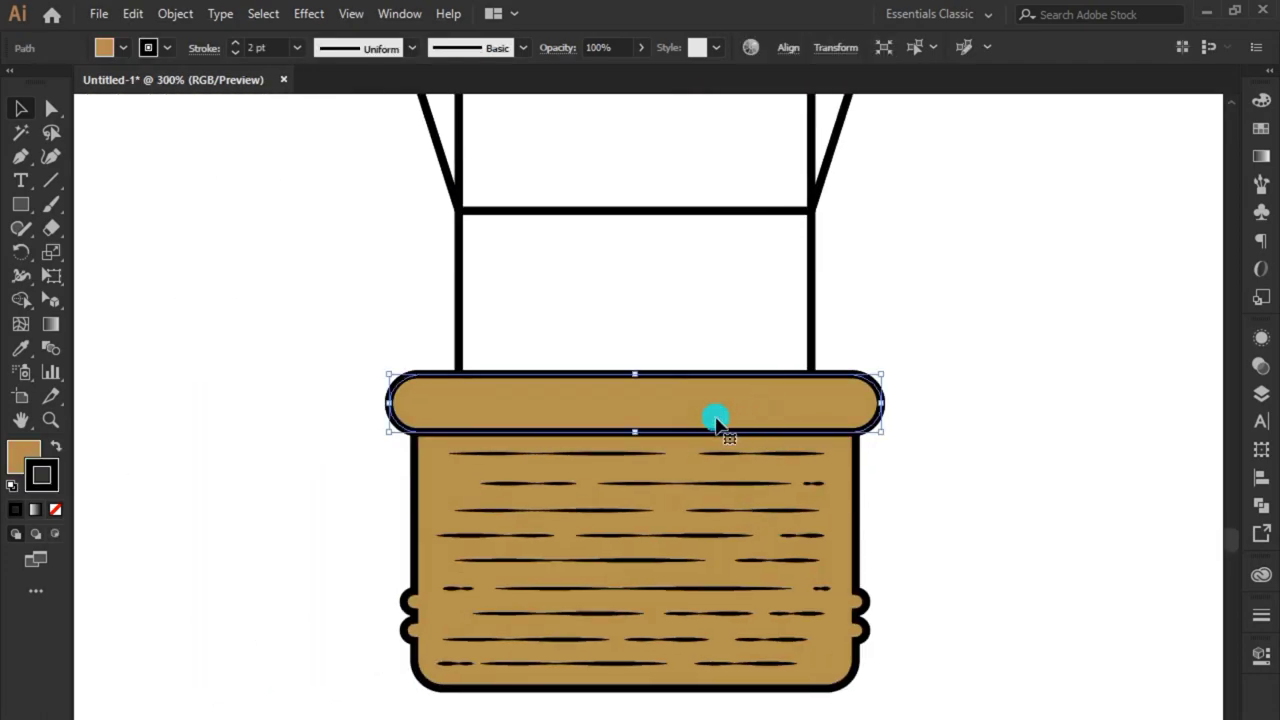
click(55, 508)
drag(695, 417, 680, 398)
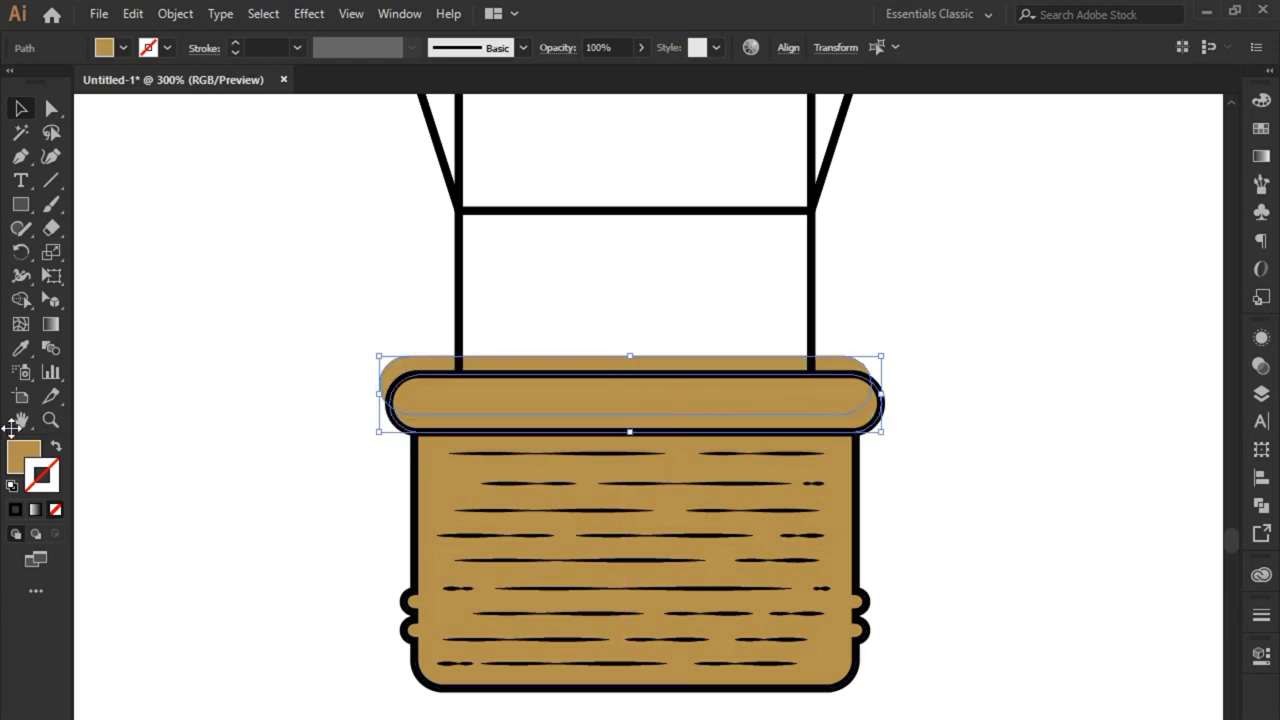
alt+click(372, 364)
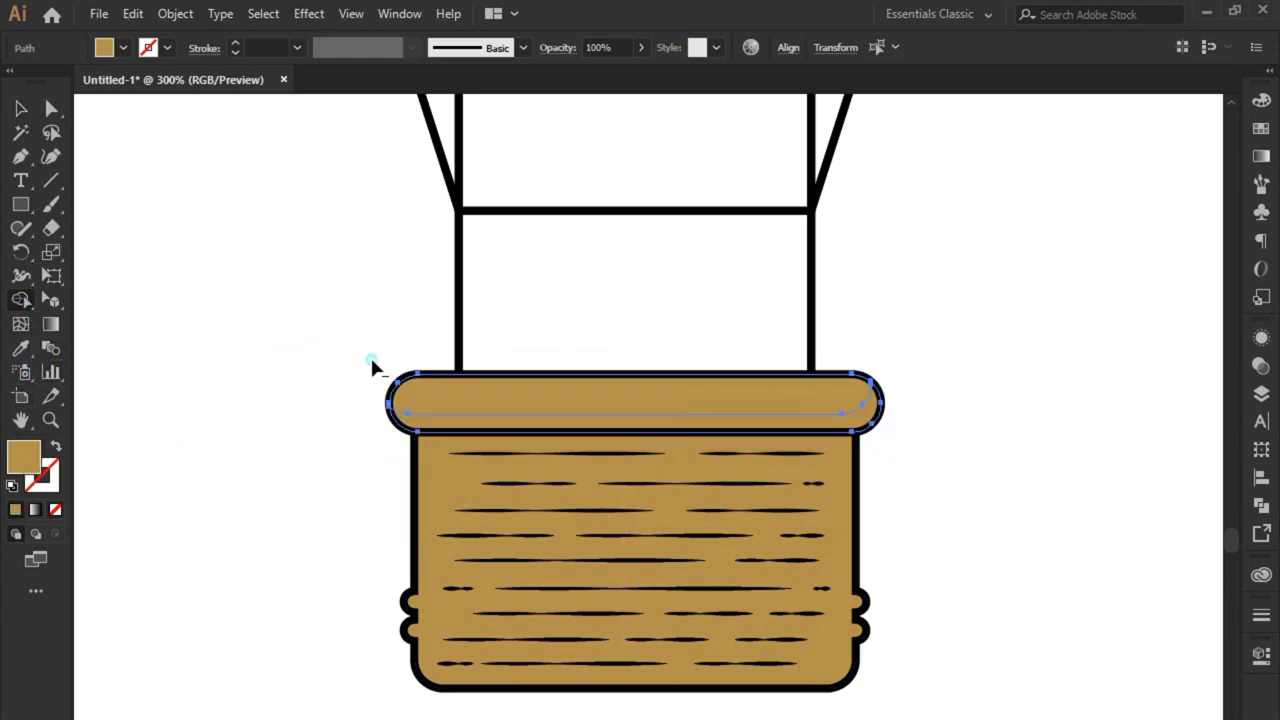
Fill the rim's lower strip darker brown #A0742D.
click(847, 415)
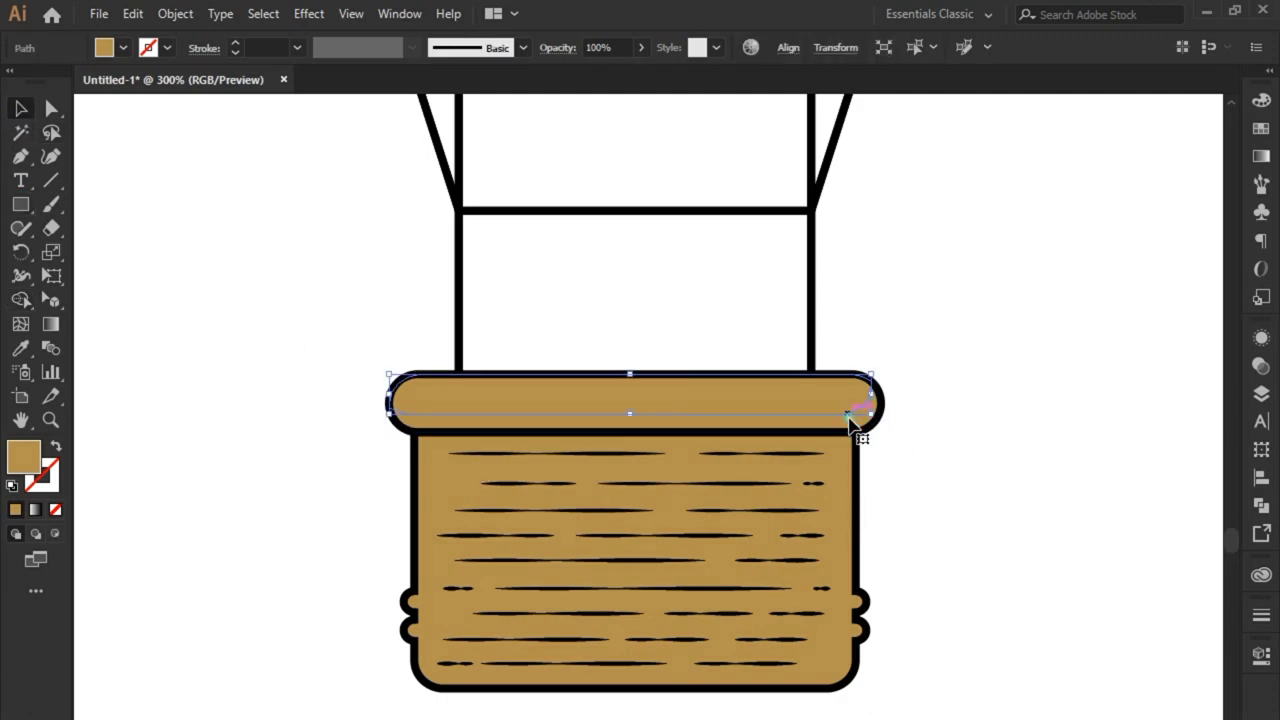
double_click(27, 467)
click(564, 462)
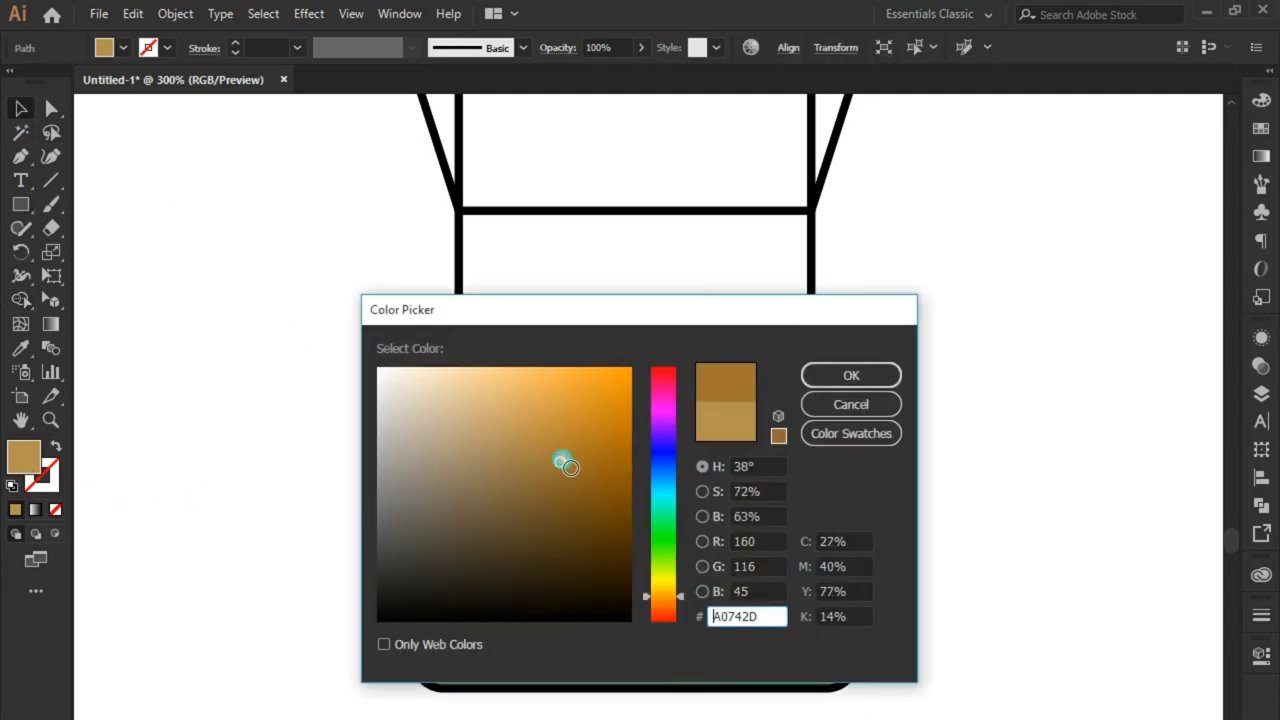
click(828, 385)
click(486, 394)
scroll(490, 430, up, 1)
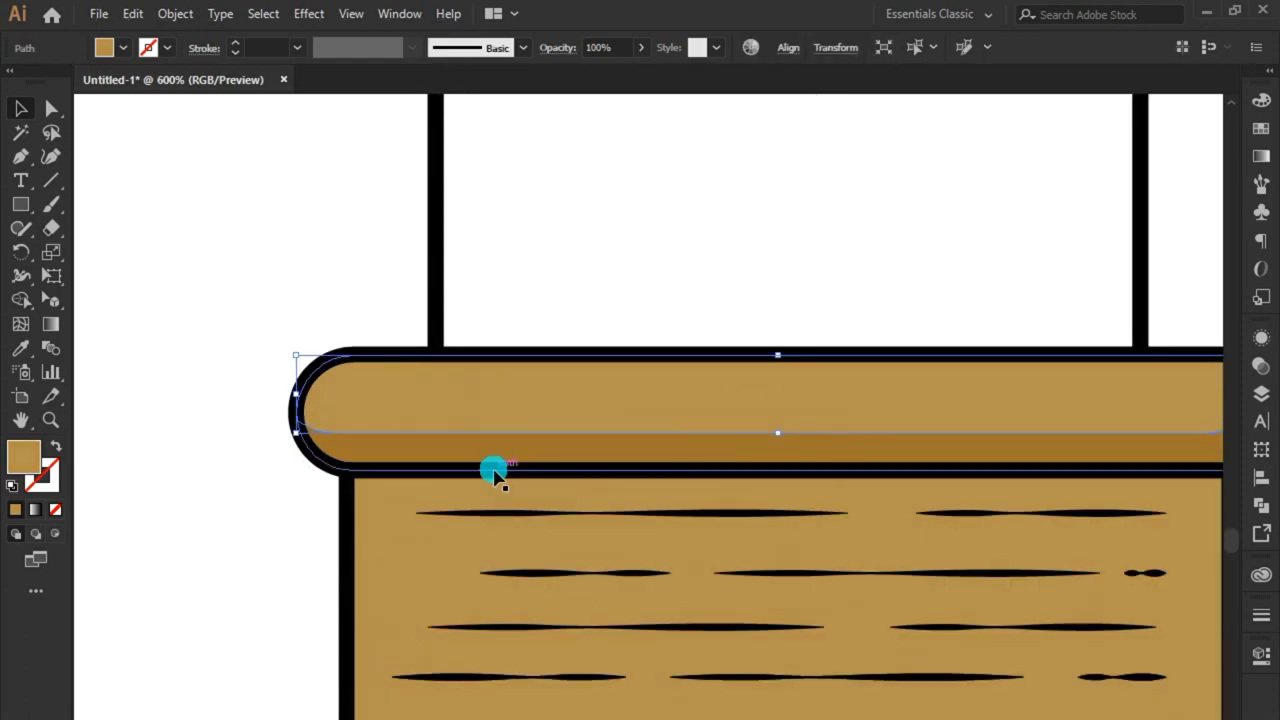
key(ctrl+shift+a)
drag(564, 584, 429, 391)
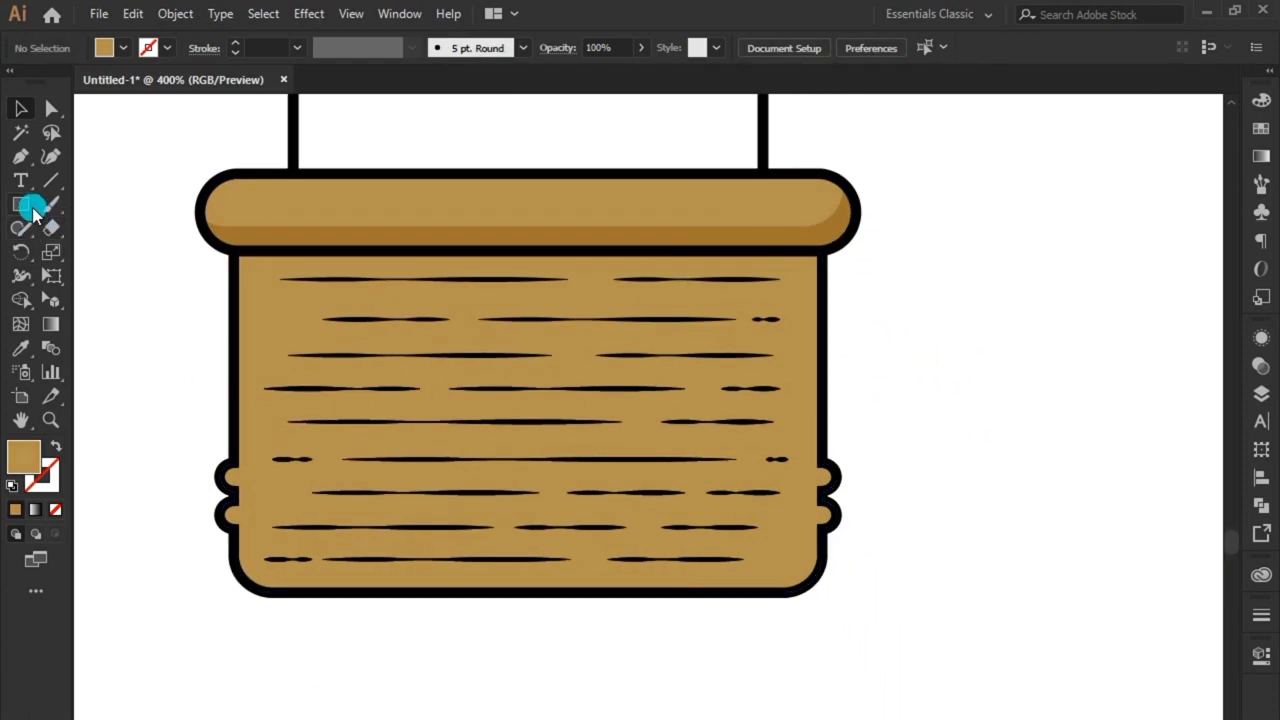
Draw a curved shape over the basket and use it to split the basket front.
click(818, 148)
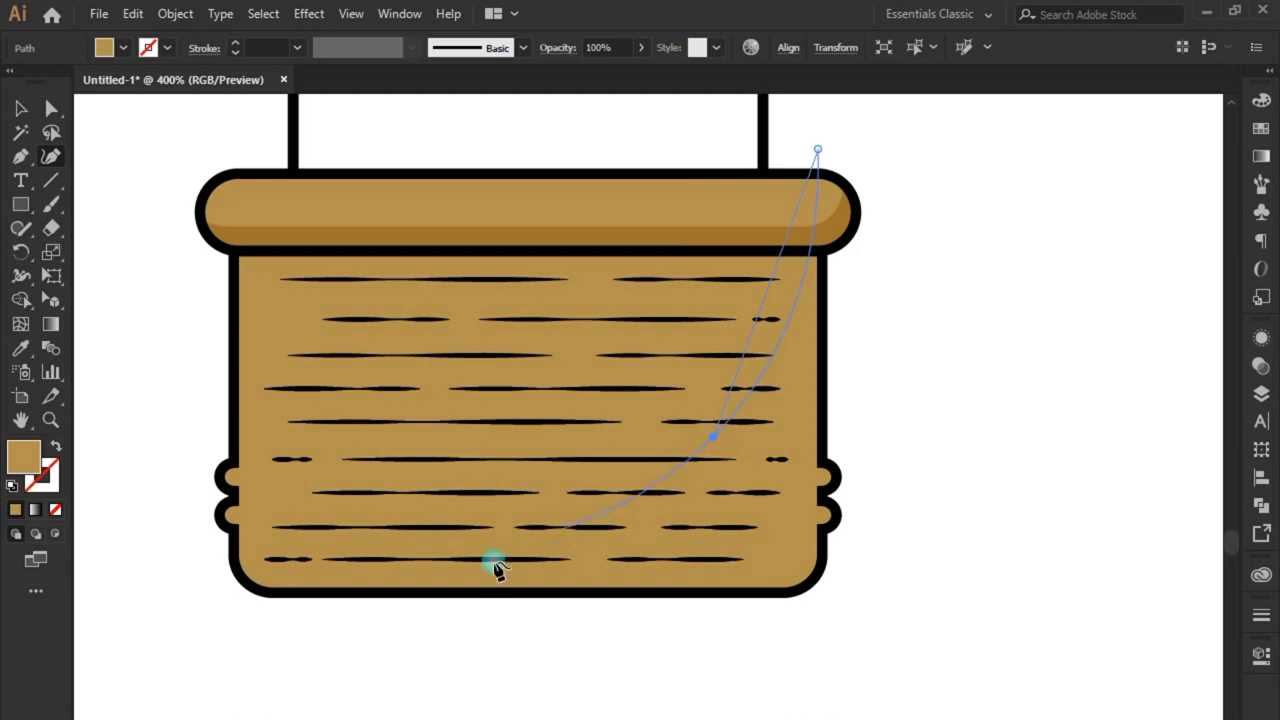
click(153, 420)
click(182, 590)
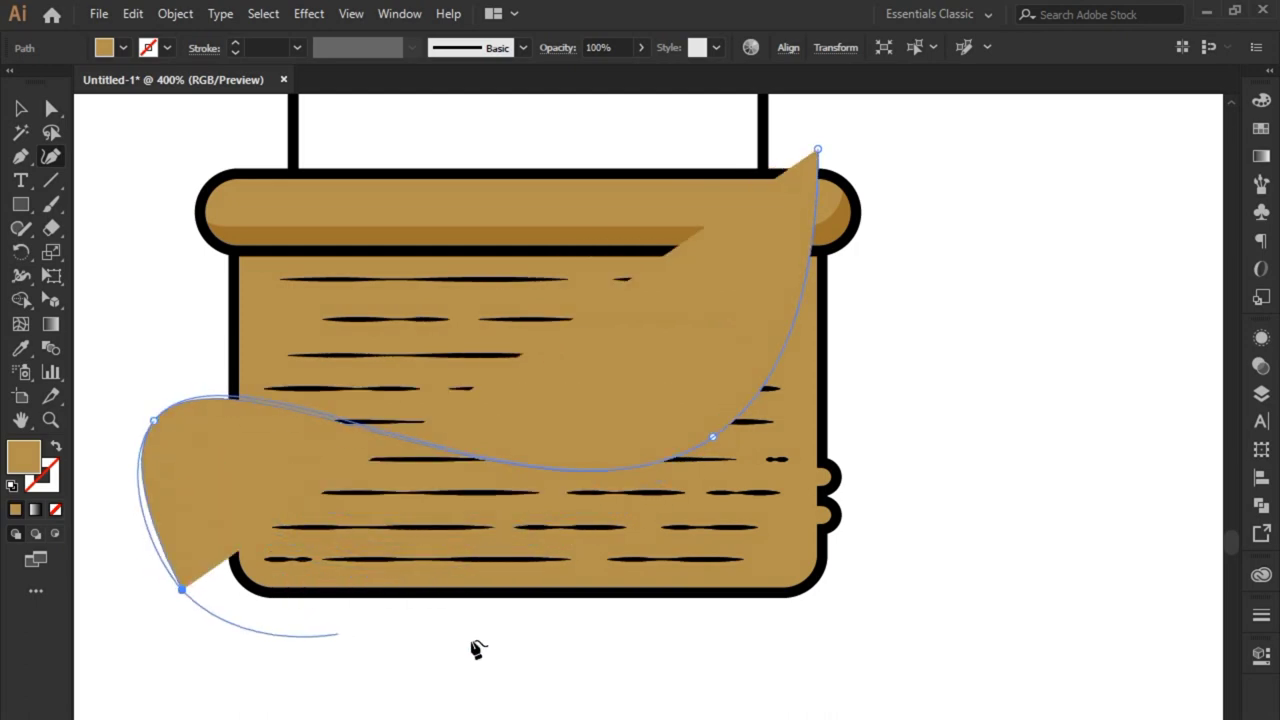
click(556, 640)
click(988, 604)
click(890, 145)
click(818, 148)
click(21, 108)
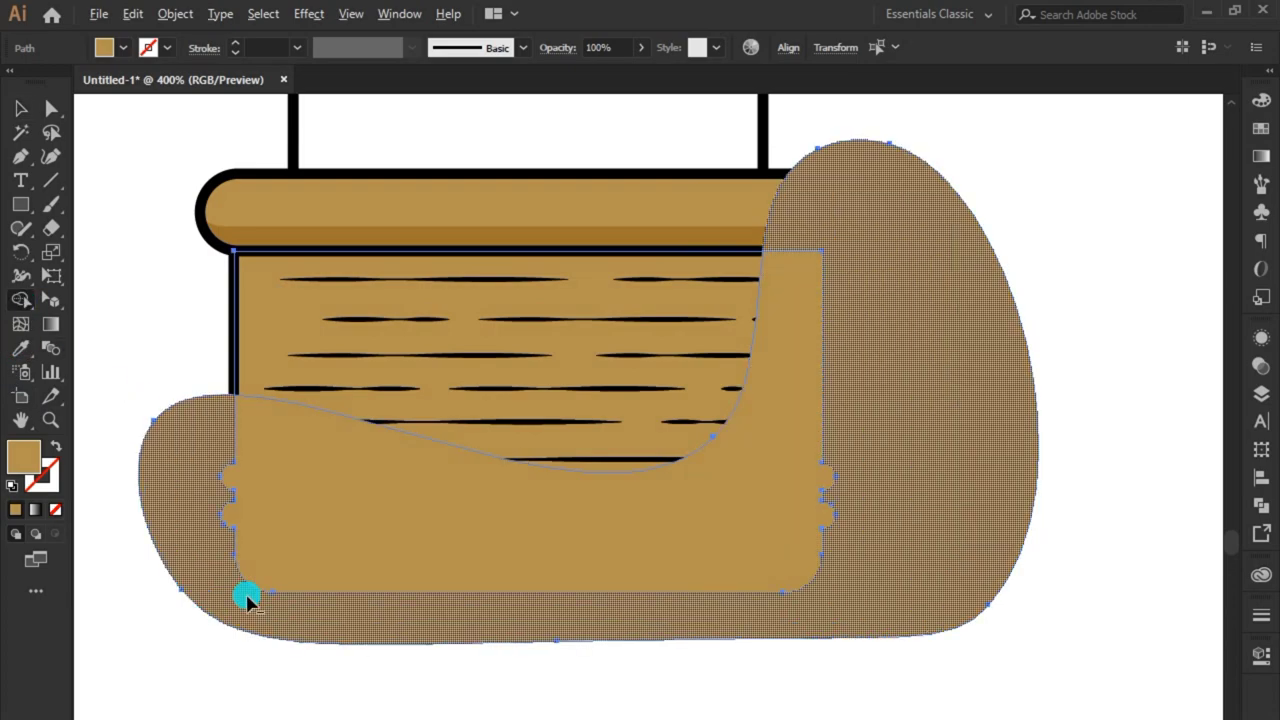
alt+click(246, 600)
Give the lower basket shading shape a darker brown fill.
click(21, 108)
click(99, 287)
click(315, 477)
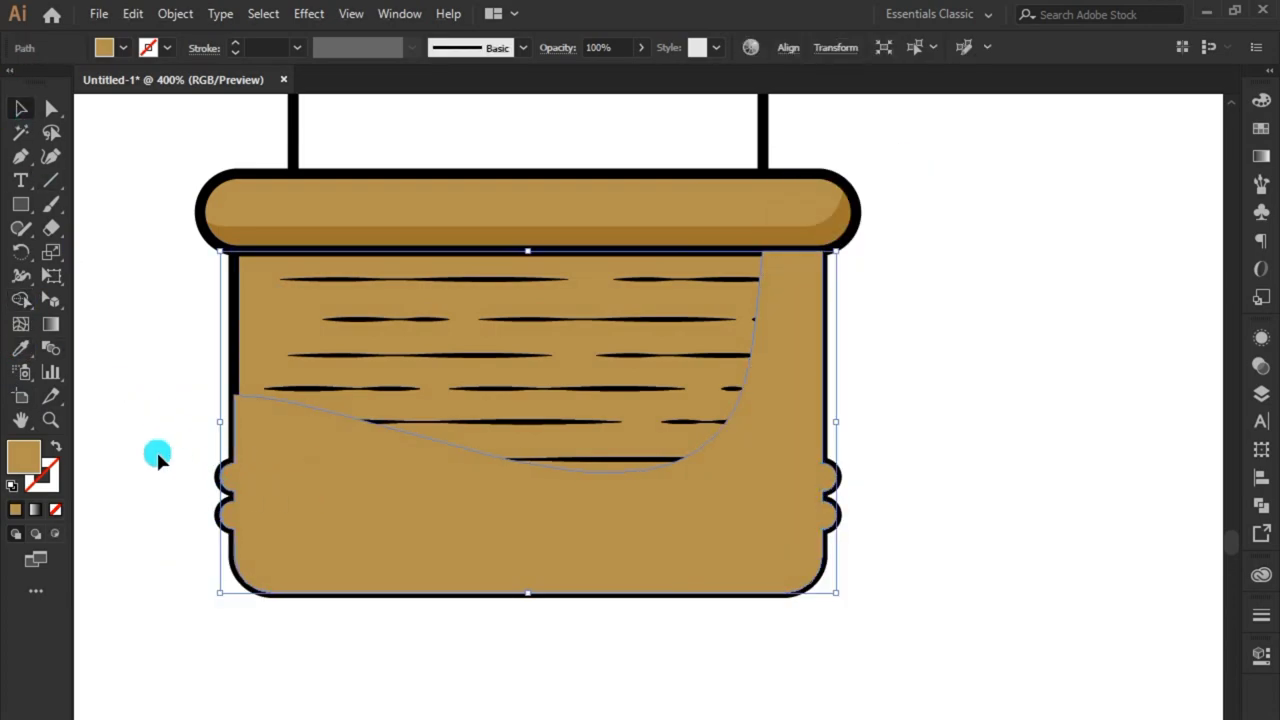
click(21, 348)
click(371, 246)
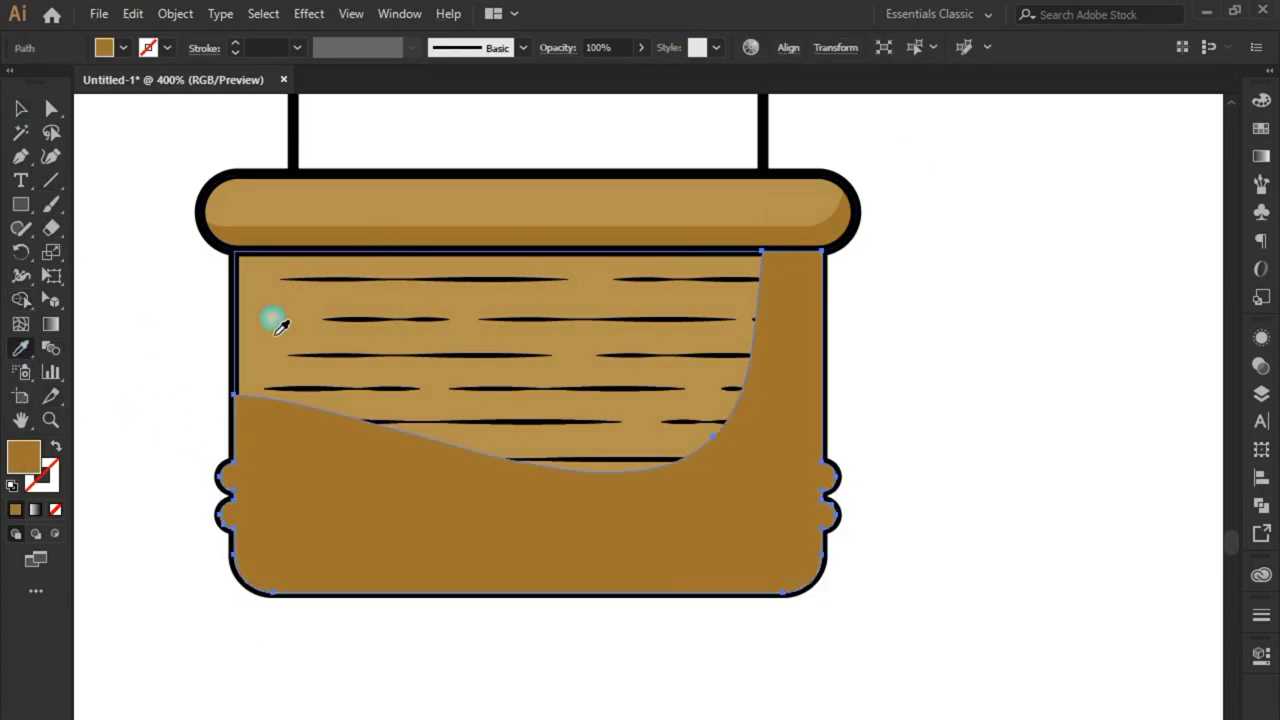
click(21, 108)
click(51, 180)
click(295, 469)
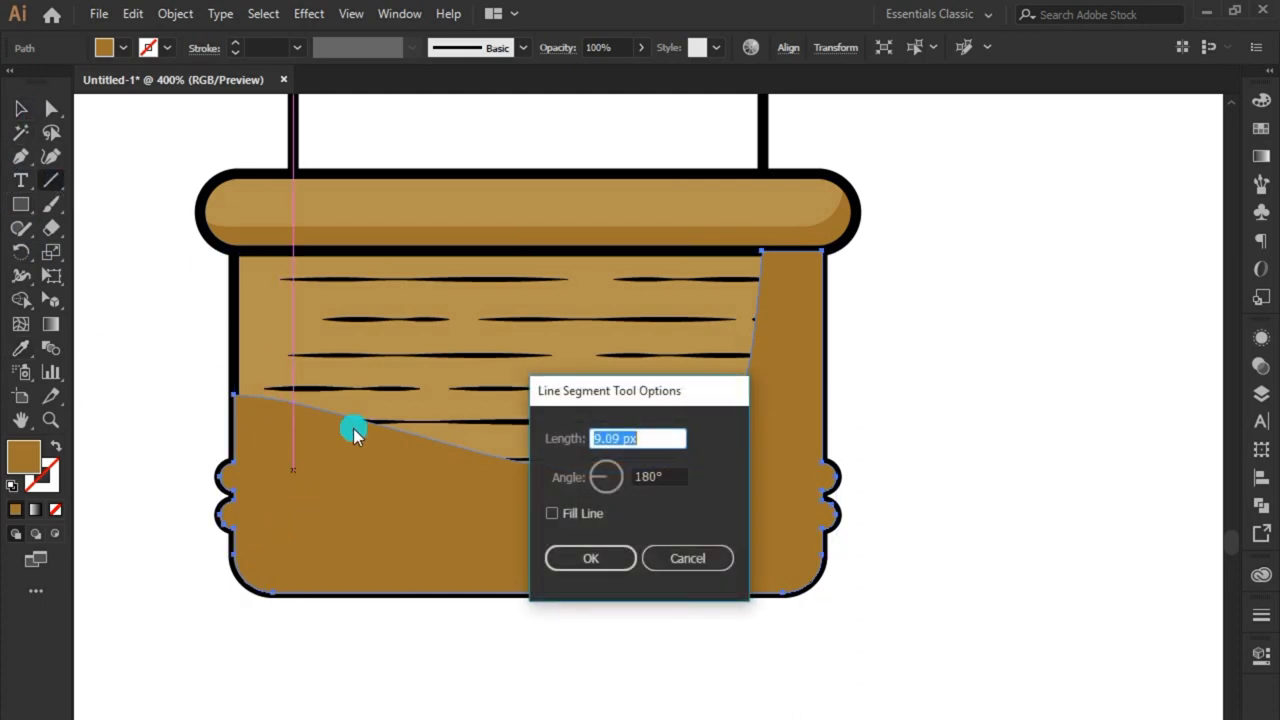
click(657, 547)
click(21, 108)
click(236, 322)
click(238, 325)
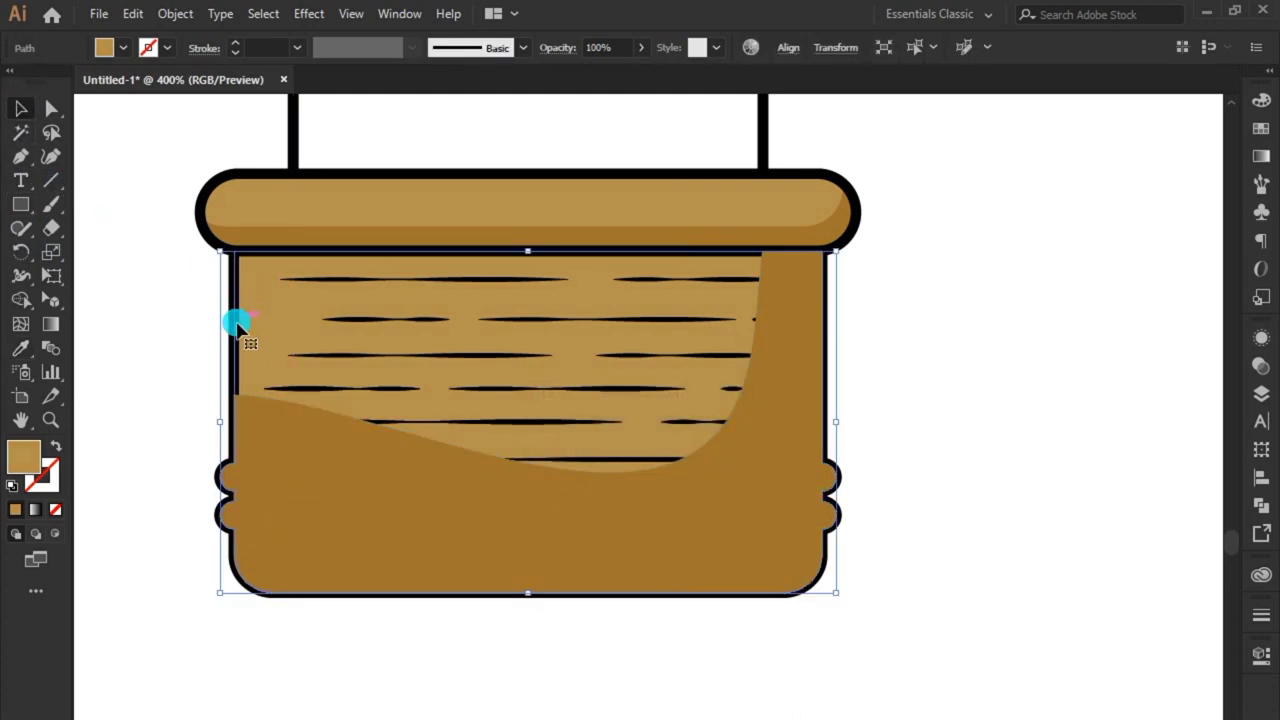
Place the darker shading shape behind the wicker lines.
key(ctrl+f)
key(ctrl+7)
key(ctrl+f)
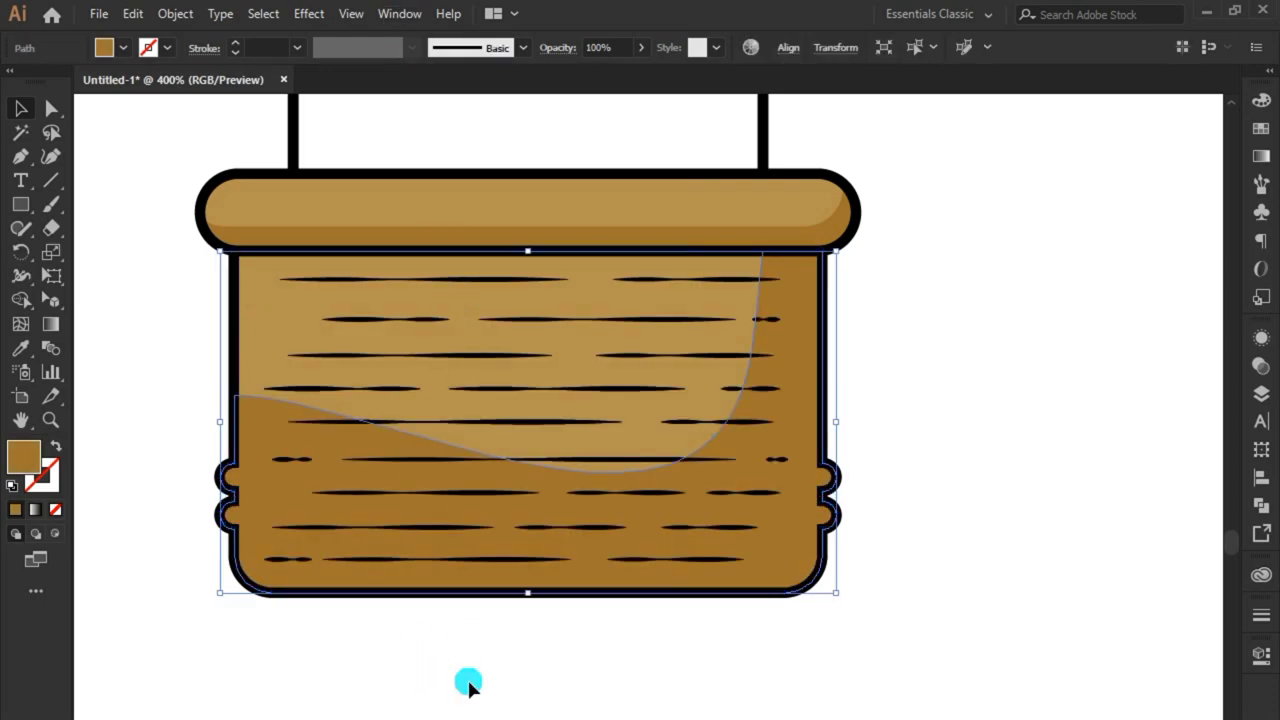
click(468, 684)
scroll(511, 642, down, 1)
scroll(511, 642, down, 3)
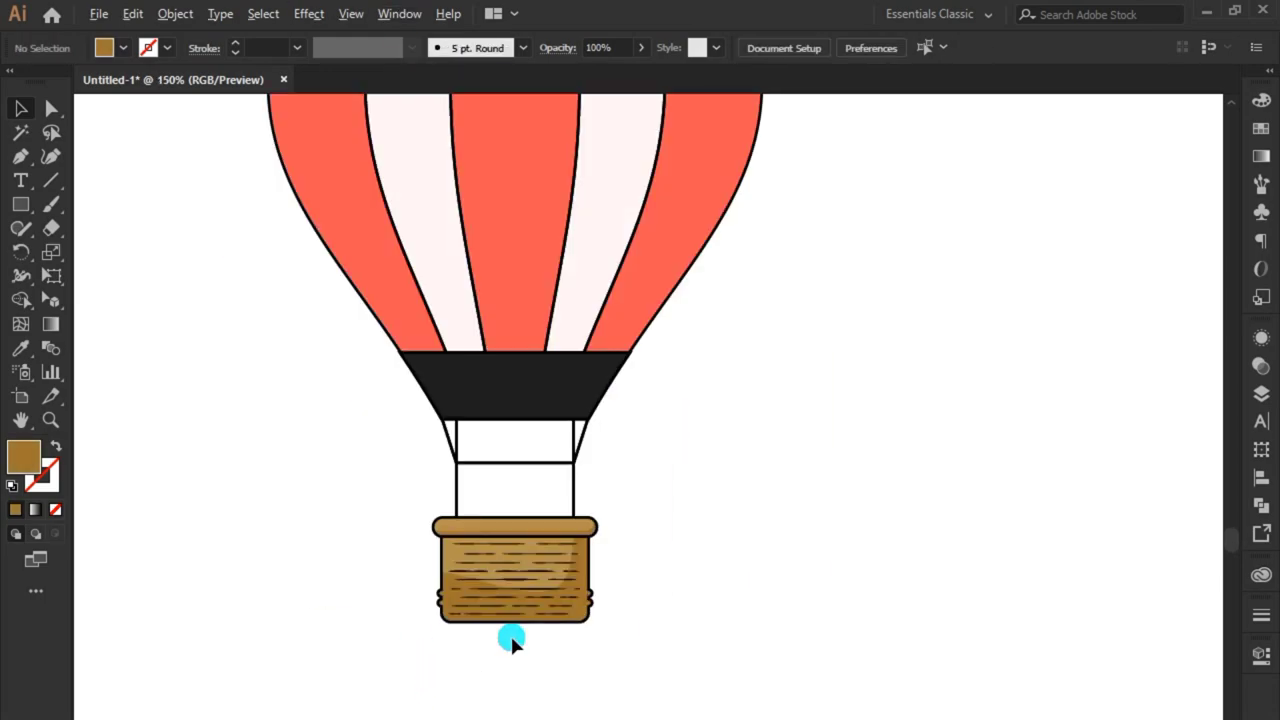
scroll(511, 642, up, 1)
scroll(620, 565, up, 1)
click(474, 645)
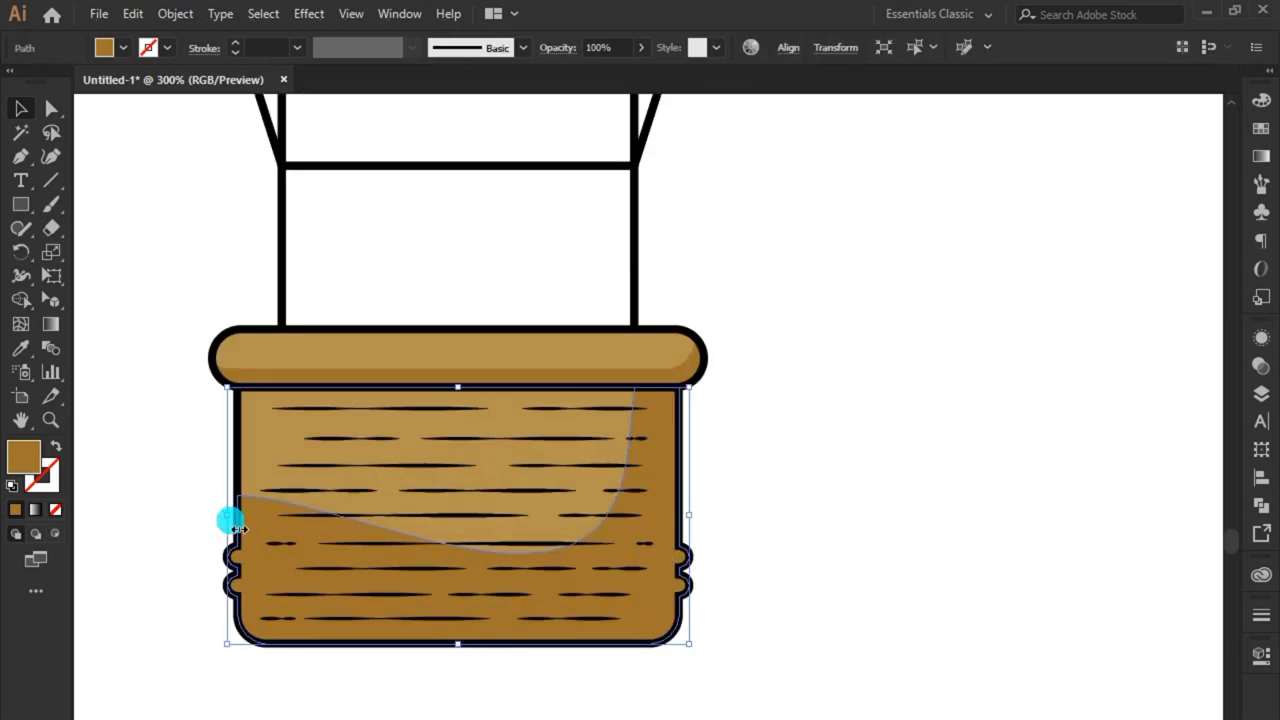
drag(463, 389, 471, 520)
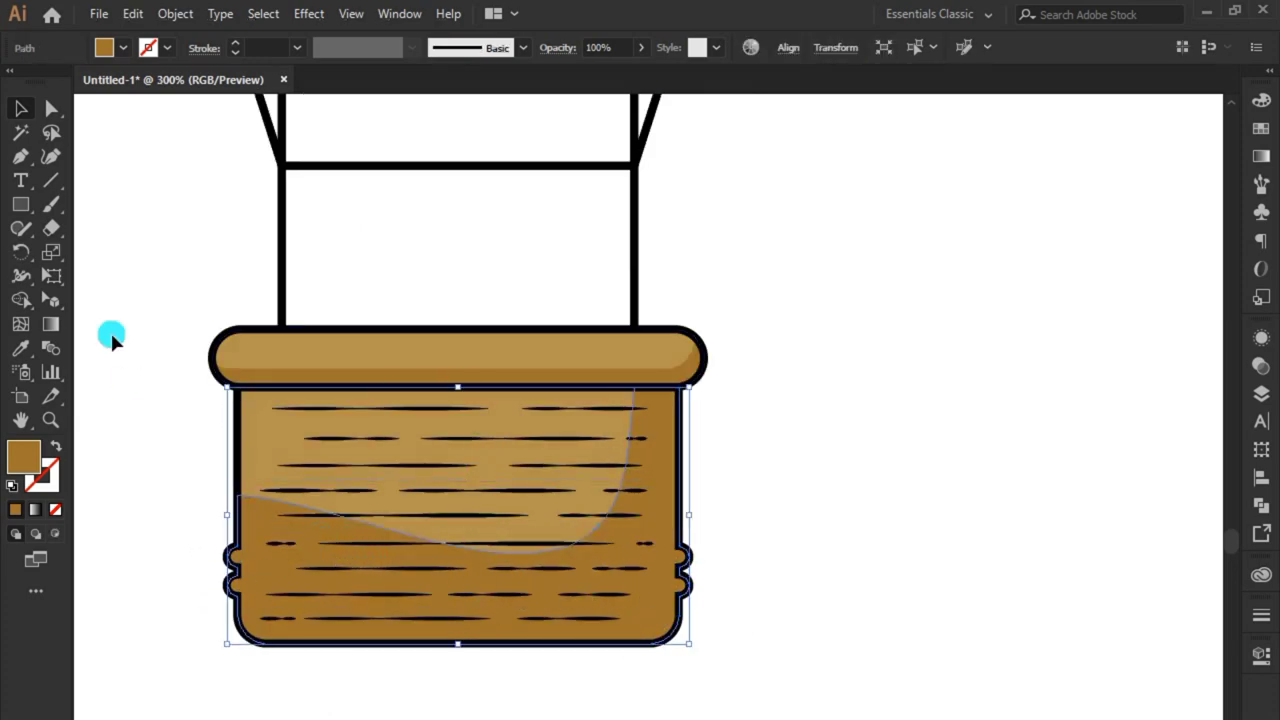
Drag the shading curve's left anchor down with the Direct Selection tool.
click(51, 108)
click(237, 493)
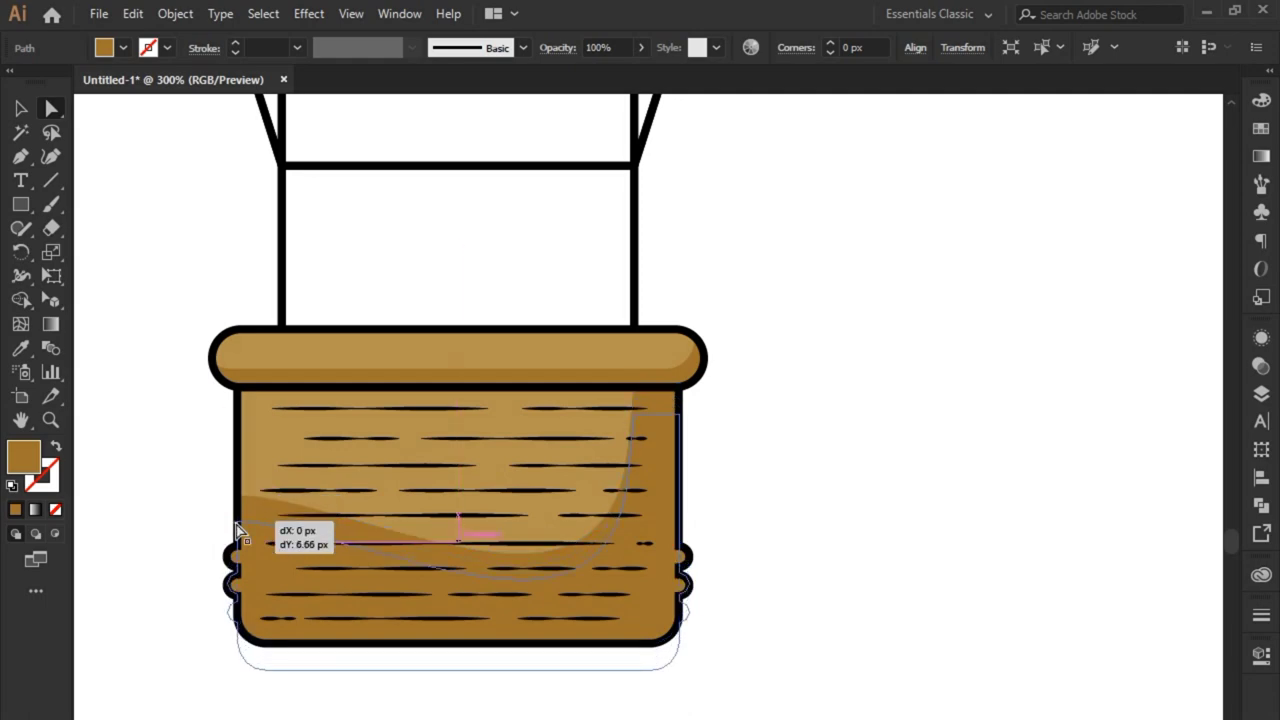
mouse_move(237, 505)
mouse_down()
mouse_move(248, 503)
mouse_move(241, 549)
mouse_up()
click(21, 108)
click(172, 300)
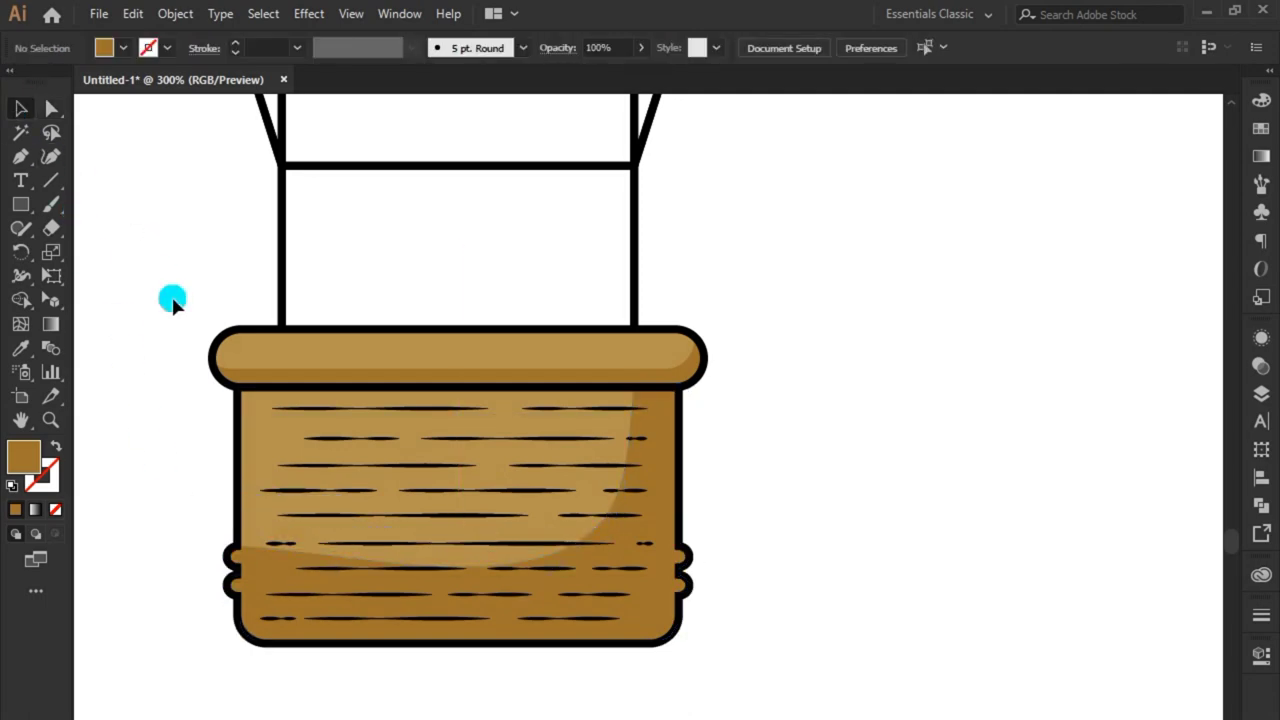
Reposition the rim highlight shape down and back up.
click(243, 352)
scroll(243, 343, up, 1)
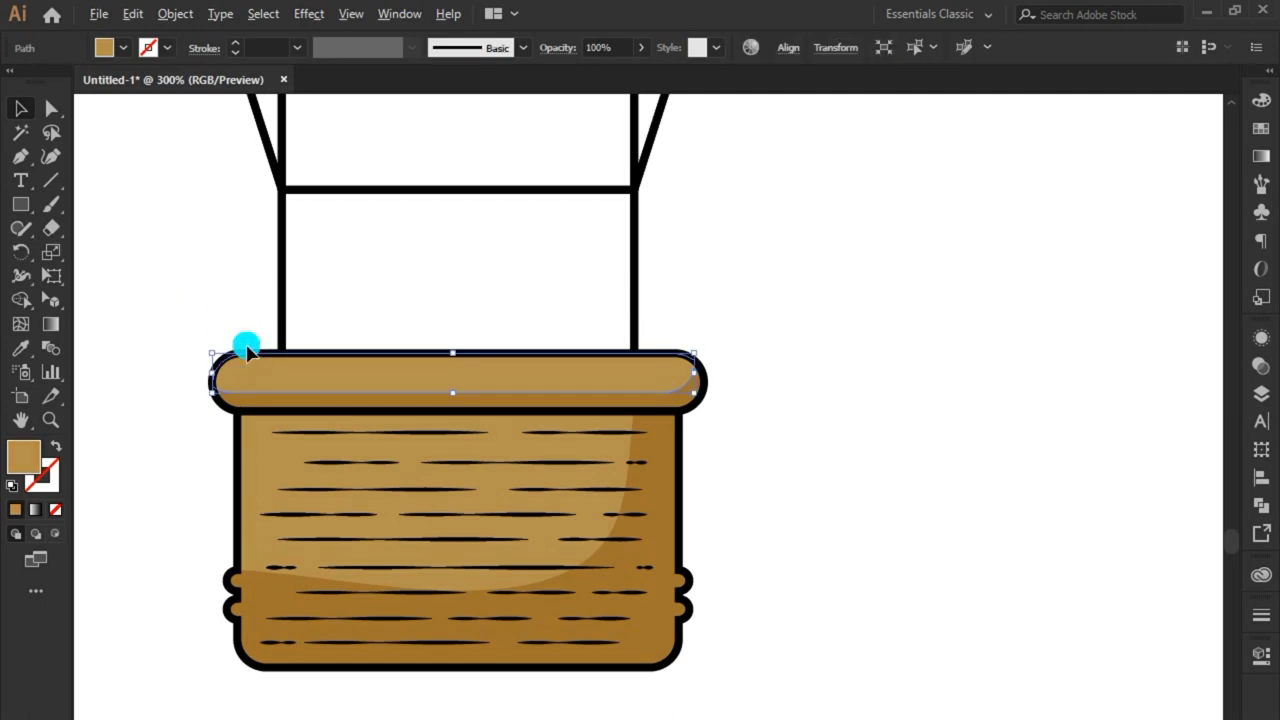
scroll(247, 360, up, 2)
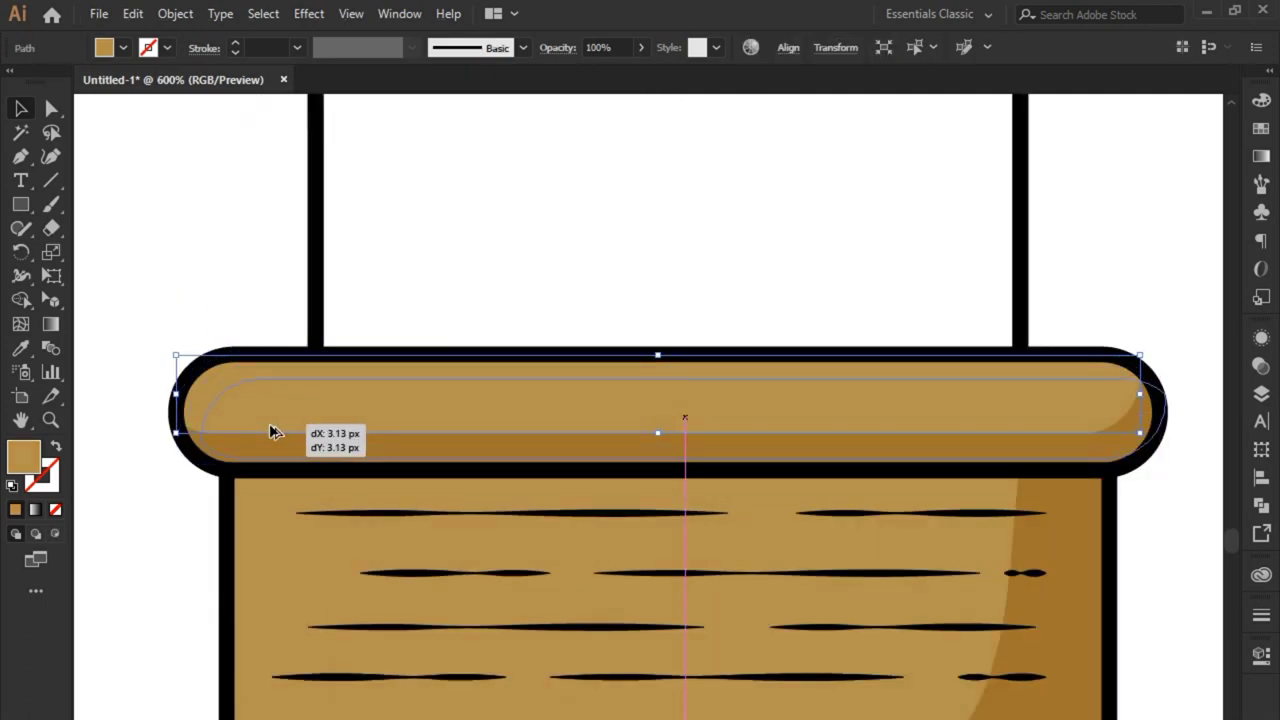
mouse_move(262, 408)
mouse_down()
mouse_move(268, 429)
mouse_move(240, 435)
mouse_move(251, 422)
mouse_up()
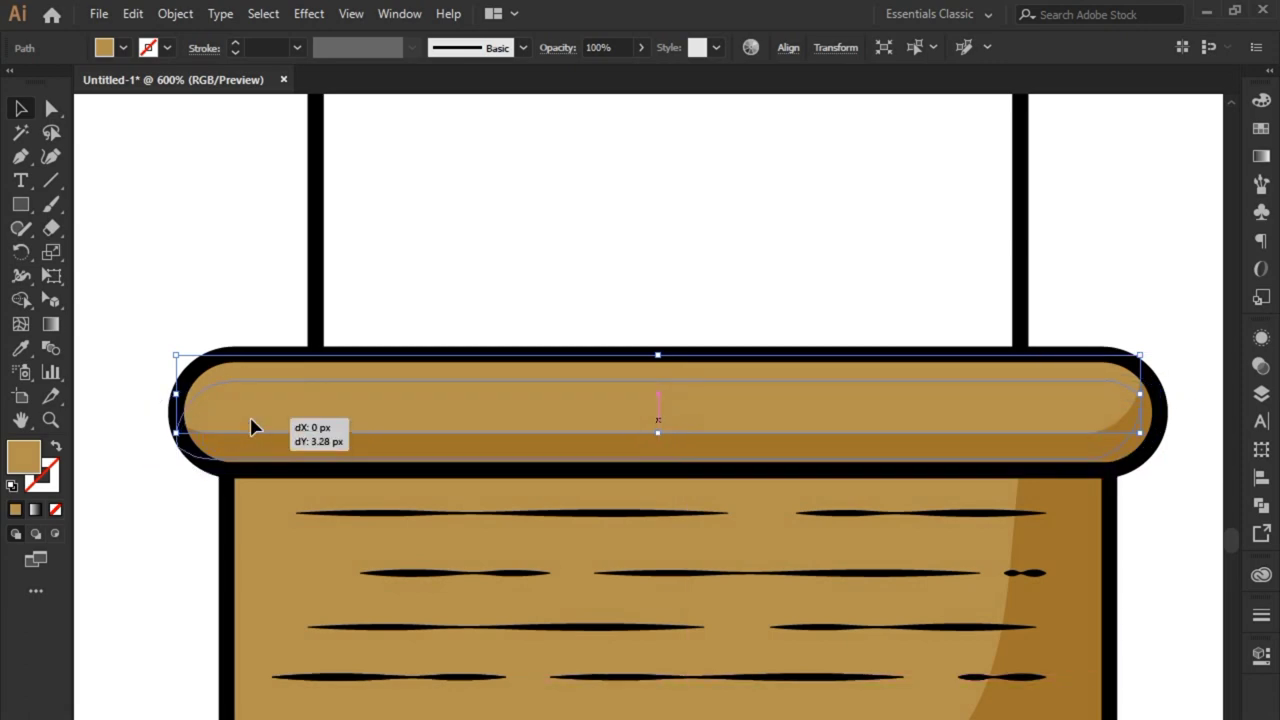
mouse_move(771, 394)
mouse_down()
mouse_move(755, 427)
mouse_move(785, 421)
mouse_move(771, 440)
mouse_up()
click(1140, 425)
Carve a thin strip along the rim's top from an upward-shifted copy.
drag(567, 389, 567, 370)
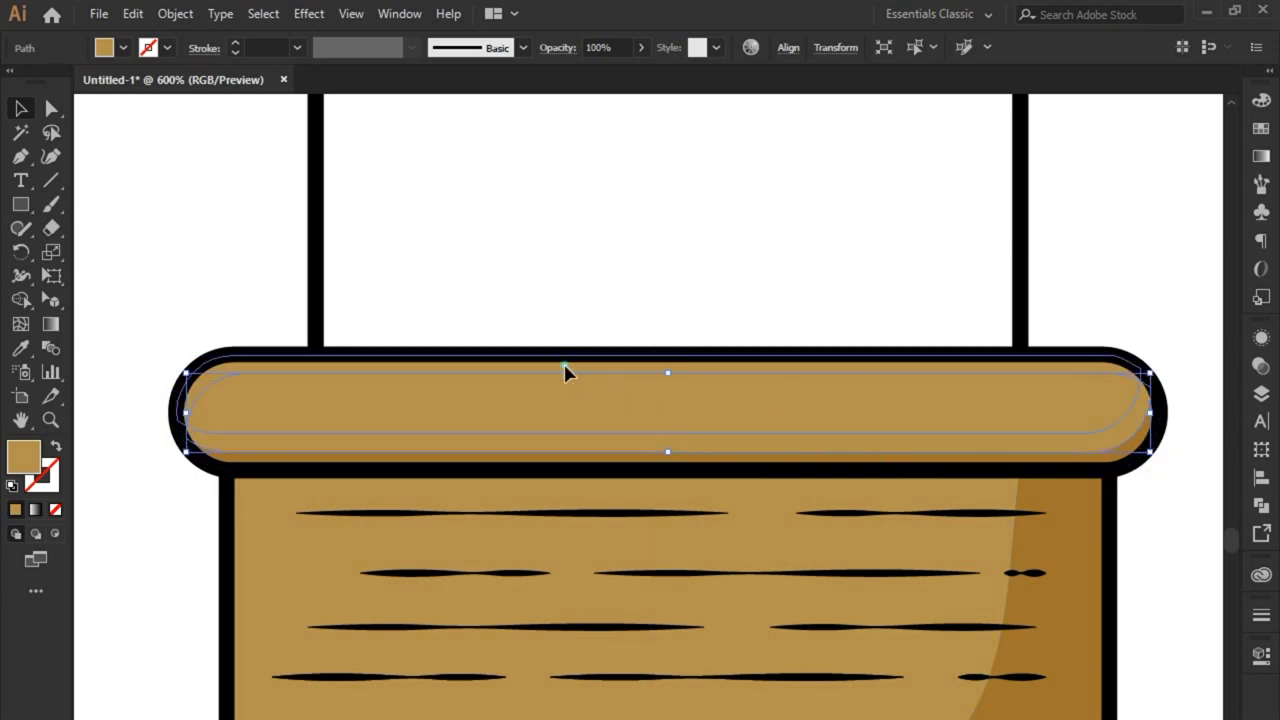
mouse_move(190, 355)
mouse_down()
mouse_move(228, 372)
mouse_move(251, 449)
mouse_up()
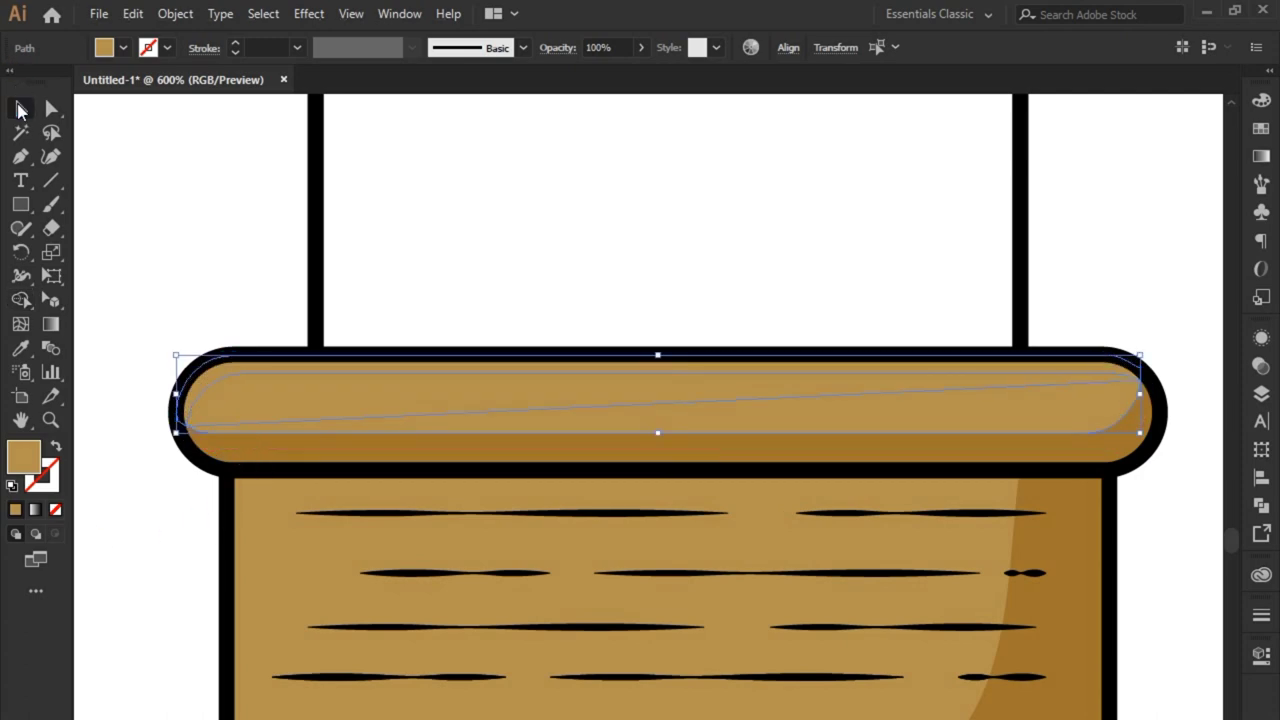
click(20, 110)
click(165, 278)
click(266, 380)
shift+click(251, 360)
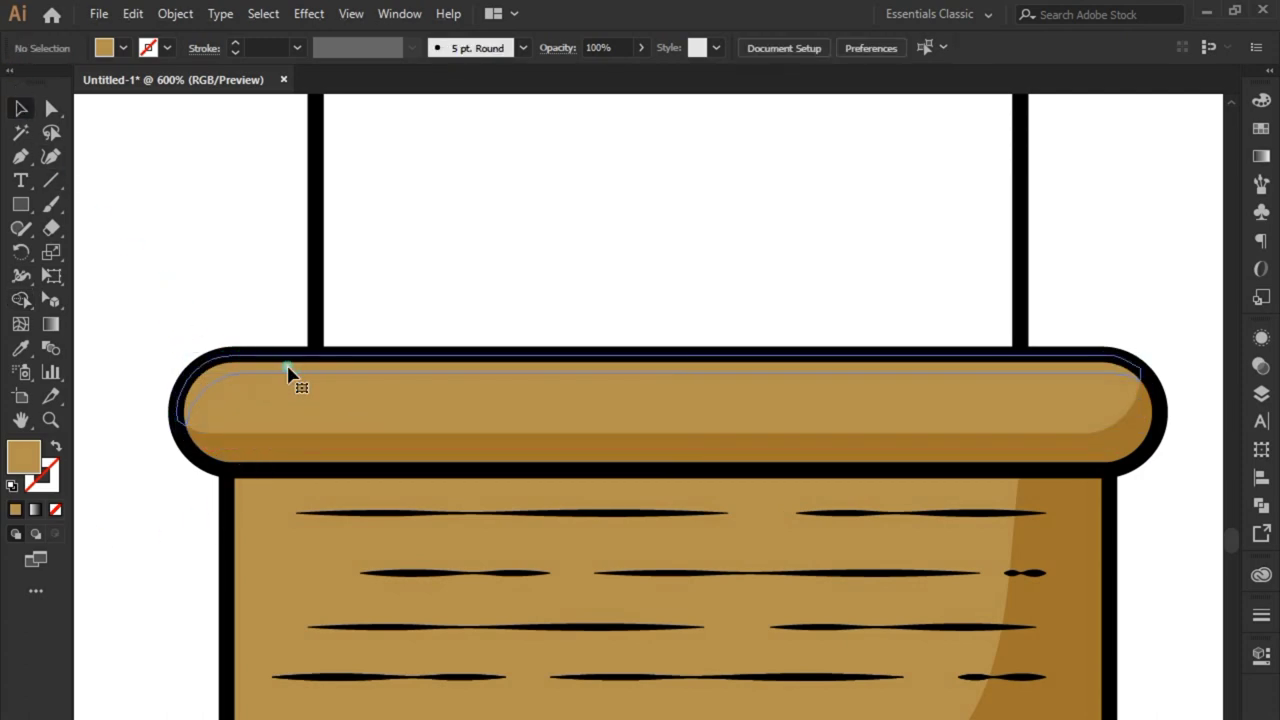
click(288, 373)
Fill the thin top strip light beige #DDBF8E.
double_click(26, 456)
mouse_move(443, 434)
mouse_down()
mouse_move(475, 405)
mouse_move(446, 409)
mouse_up()
click(851, 375)
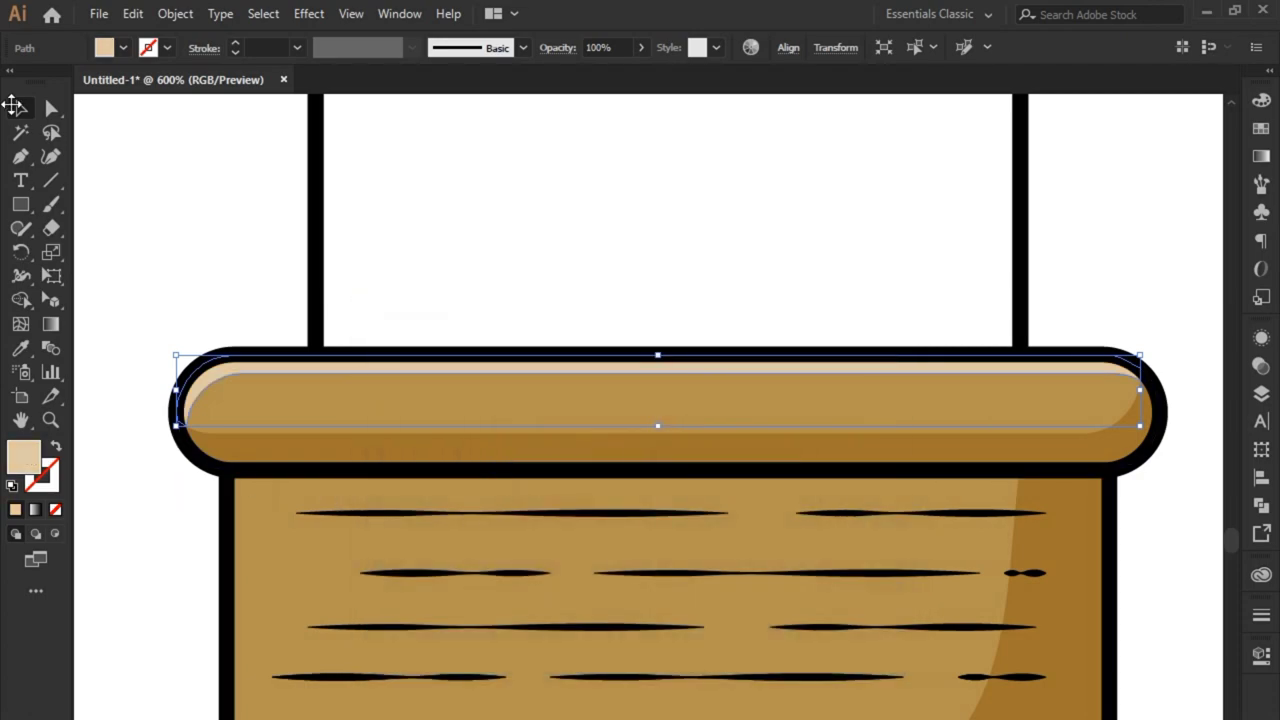
click(136, 228)
scroll(220, 288, down, 2)
scroll(586, 345, down, 1)
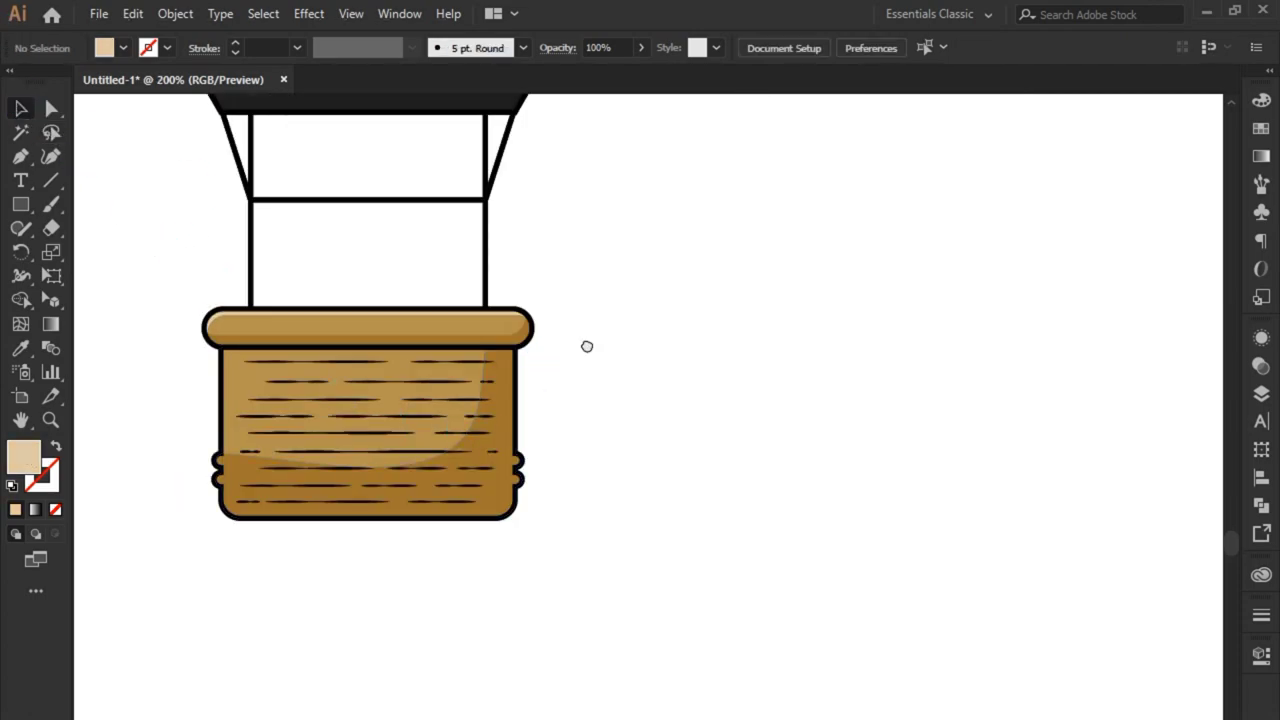
scroll(614, 431, down, 1)
scroll(638, 400, down, 1)
drag(631, 398, 608, 620)
mouse_move(684, 434)
mouse_down()
mouse_move(686, 528)
mouse_move(717, 651)
mouse_up()
Select the right coral stripe and shift it to the left.
scroll(586, 500, down, 1)
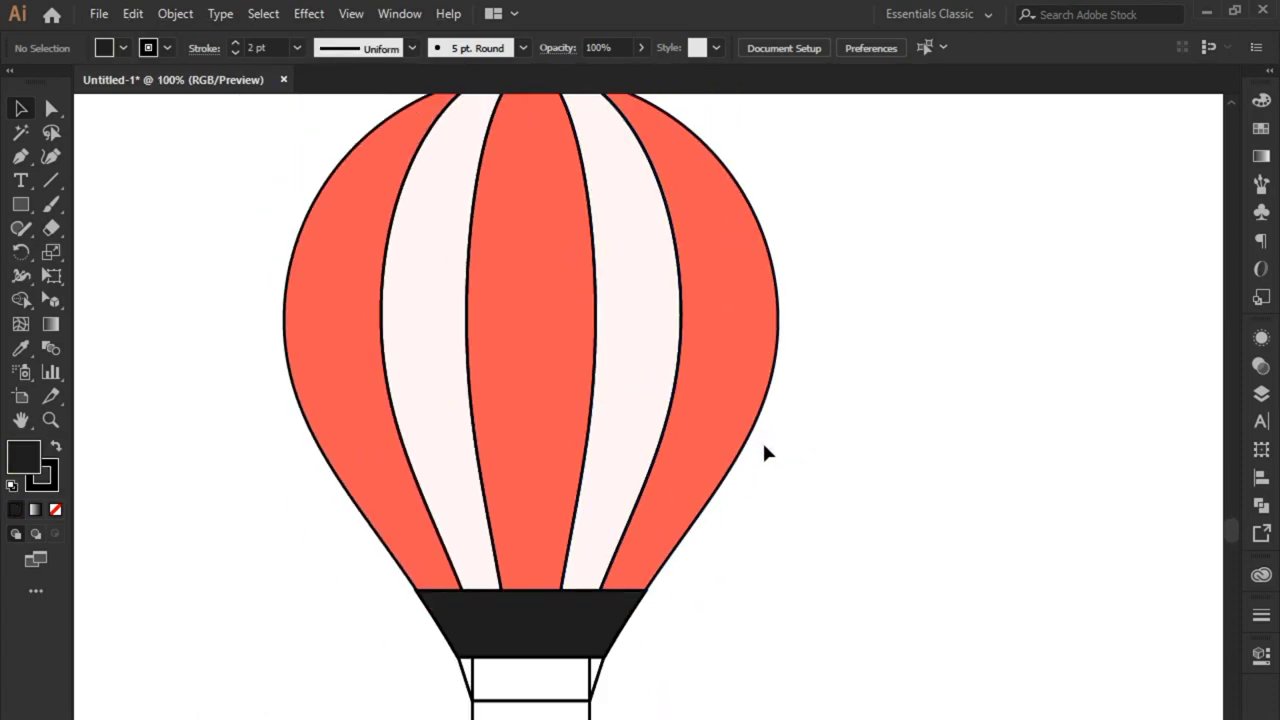
click(709, 434)
scroll(708, 440, up, 1)
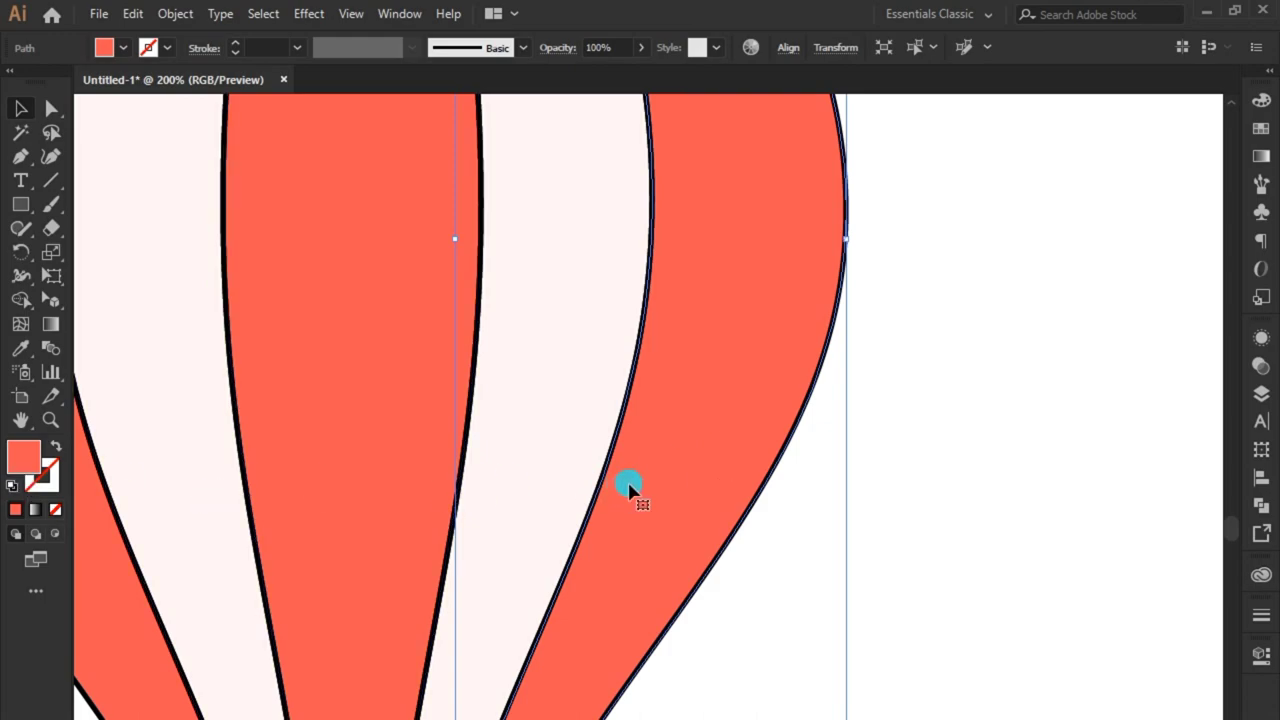
scroll(628, 486, down, 1)
scroll(617, 497, down, 1)
drag(631, 503, 594, 500)
scroll(594, 500, down, 1)
scroll(591, 491, up, 3)
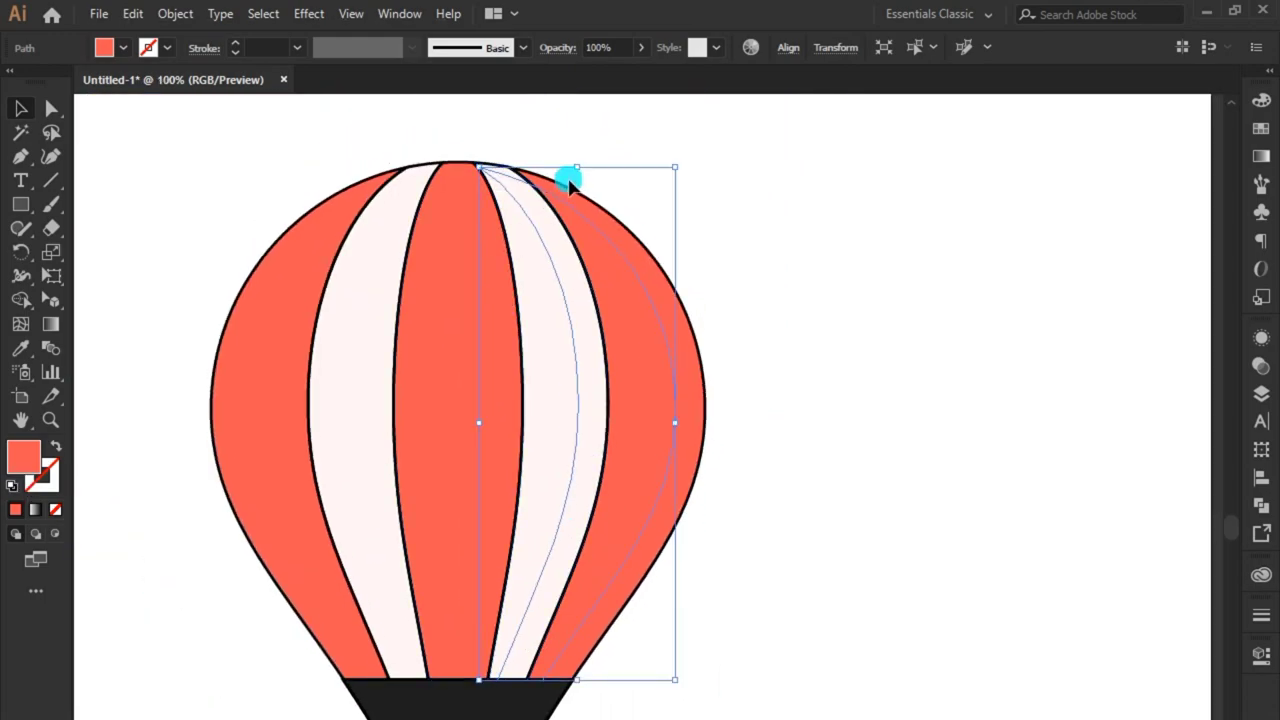
Stretch the stripe's pointed top upward, then merge away the sliver beside the white stripe with Shape Builder.
drag(576, 170, 587, 118)
drag(675, 398, 705, 398)
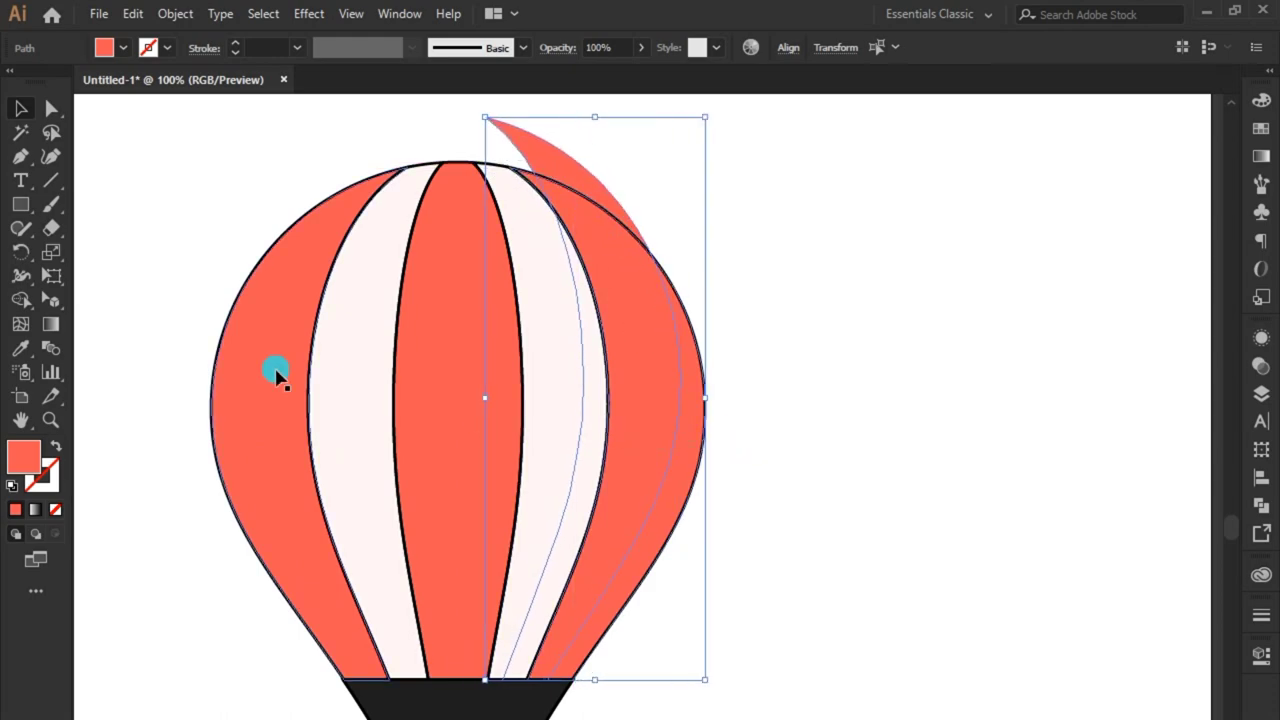
click(20, 301)
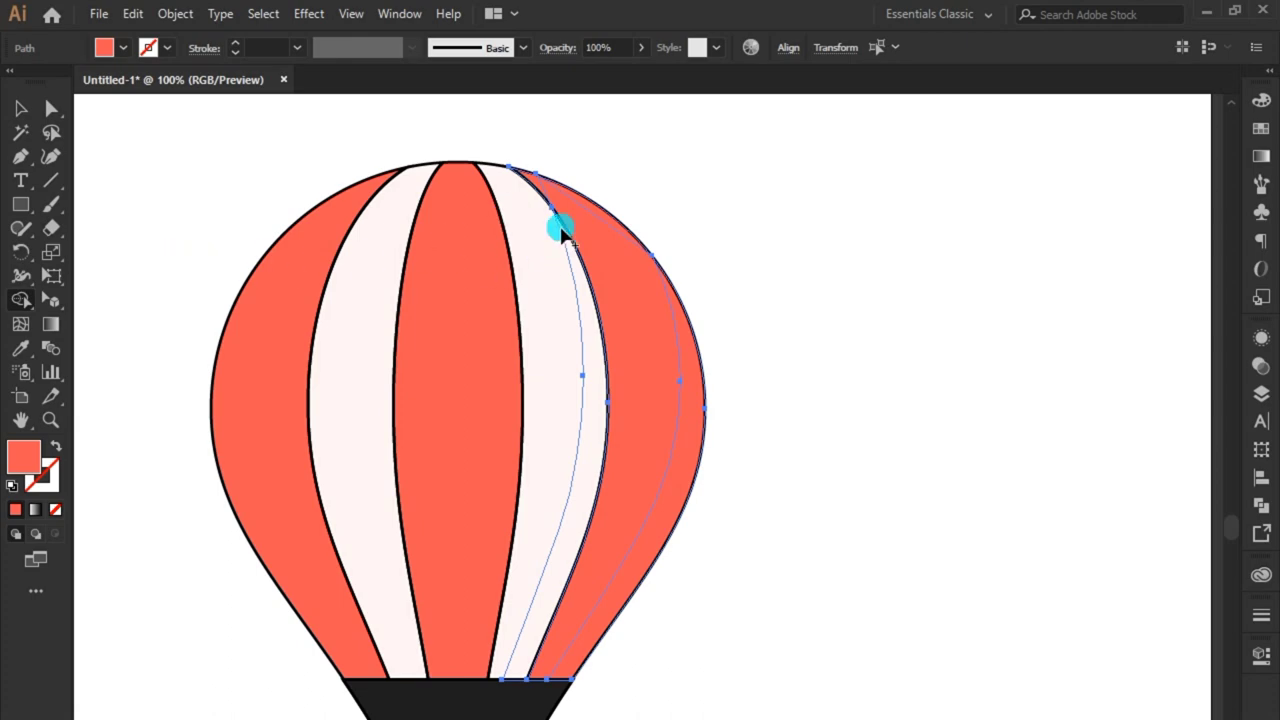
click(595, 468)
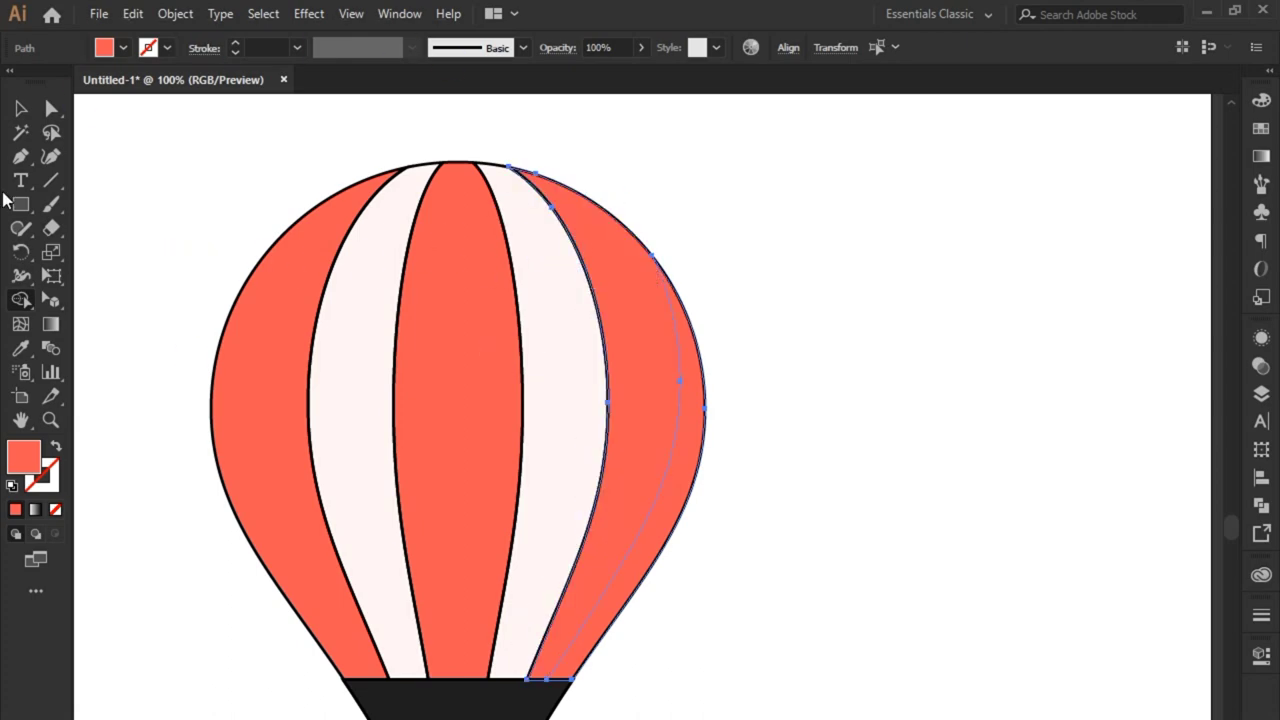
Recolour the balloon's right stripe to the darker red #D83535.
click(20, 108)
click(134, 160)
click(683, 412)
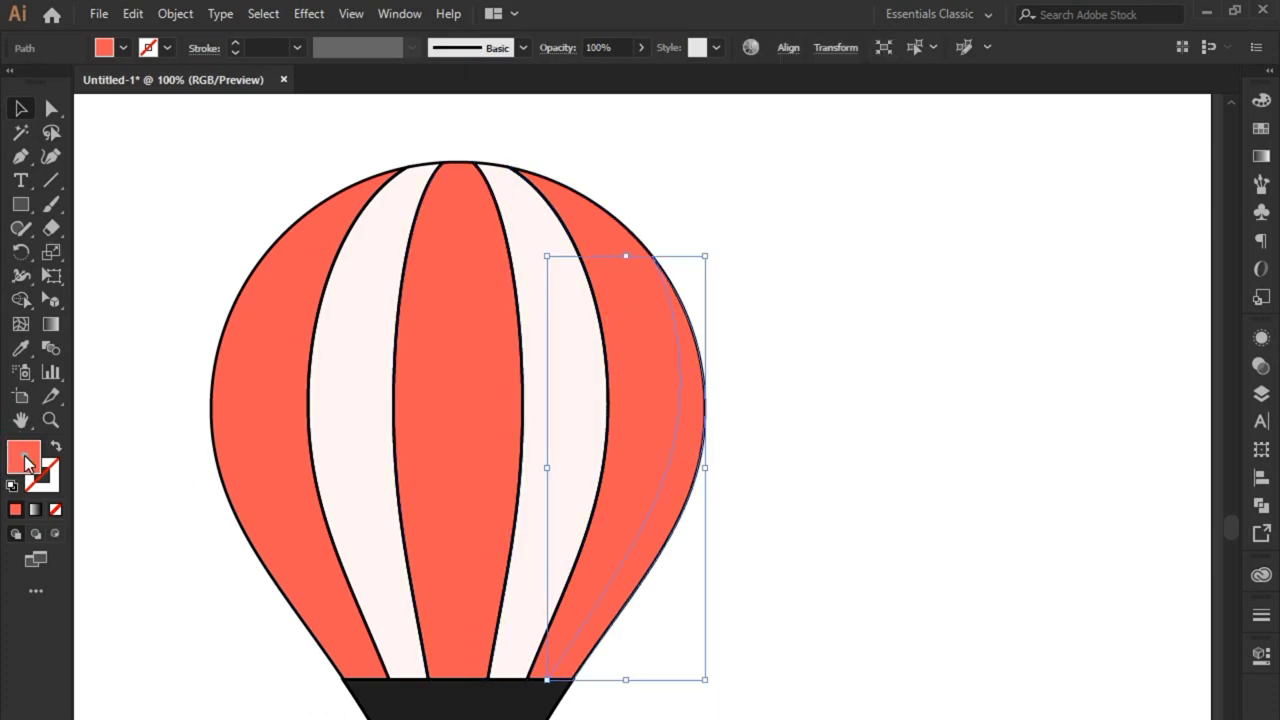
double_click(27, 463)
click(548, 388)
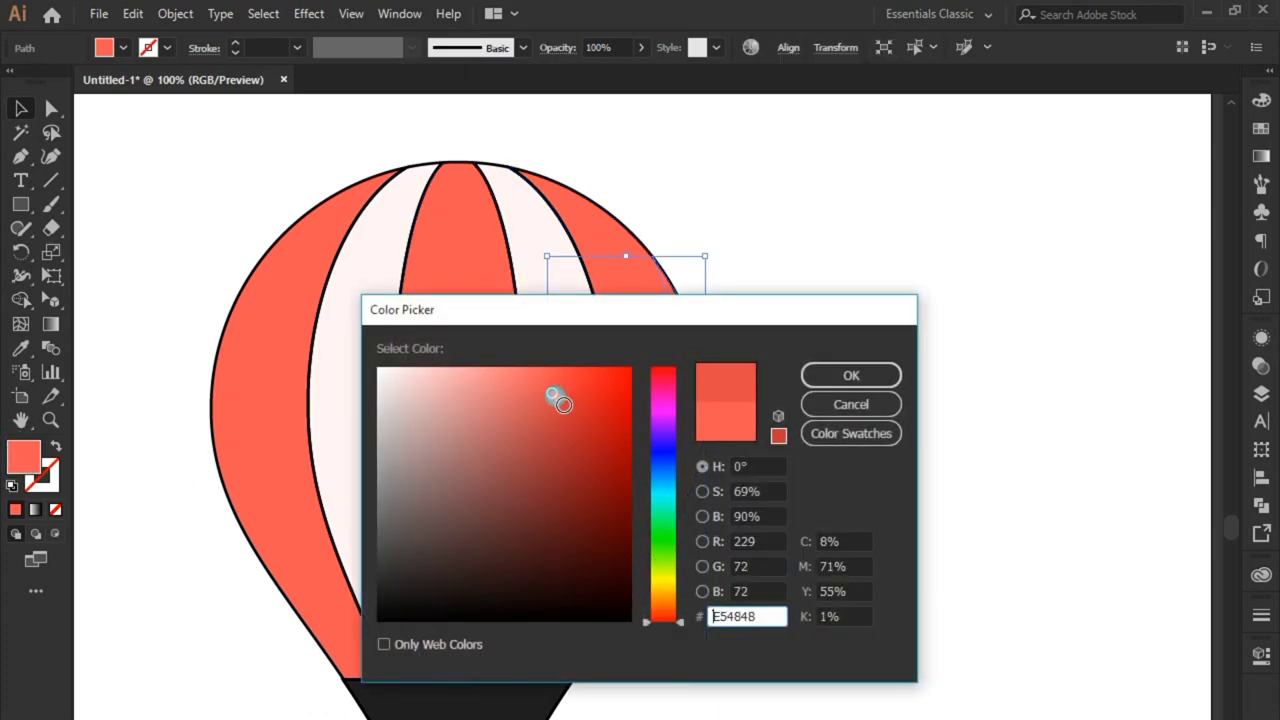
drag(553, 396, 570, 407)
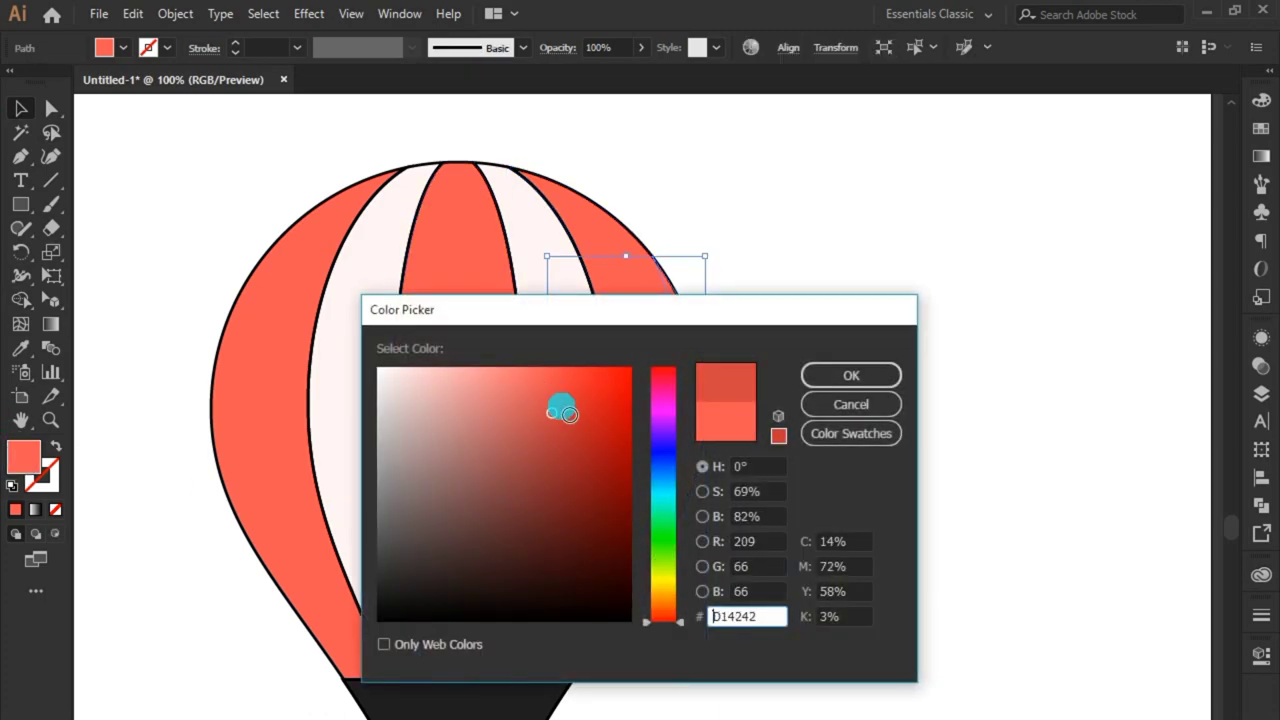
click(812, 376)
click(815, 415)
key(ctrl+minus)
key(ctrl+plus)
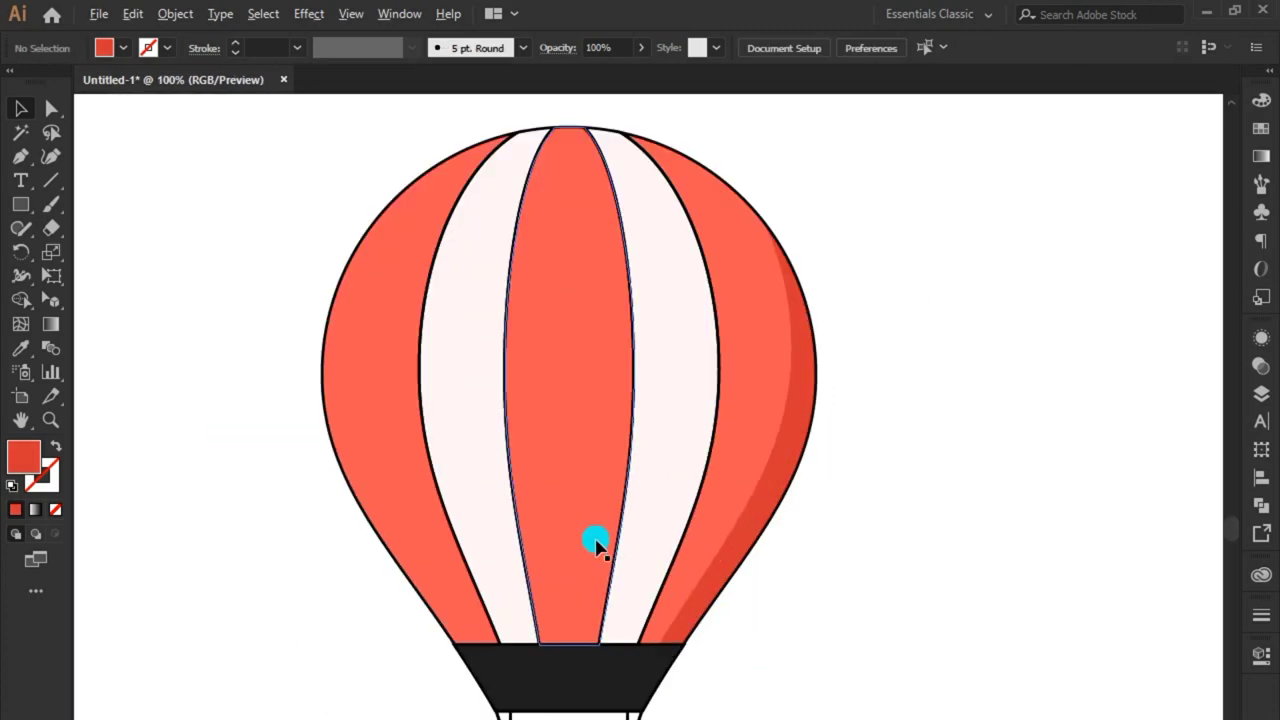
Shift the left stripe copy right, stretch it taller and wider, and select it with the left red panel.
click(377, 331)
drag(377, 374, 396, 369)
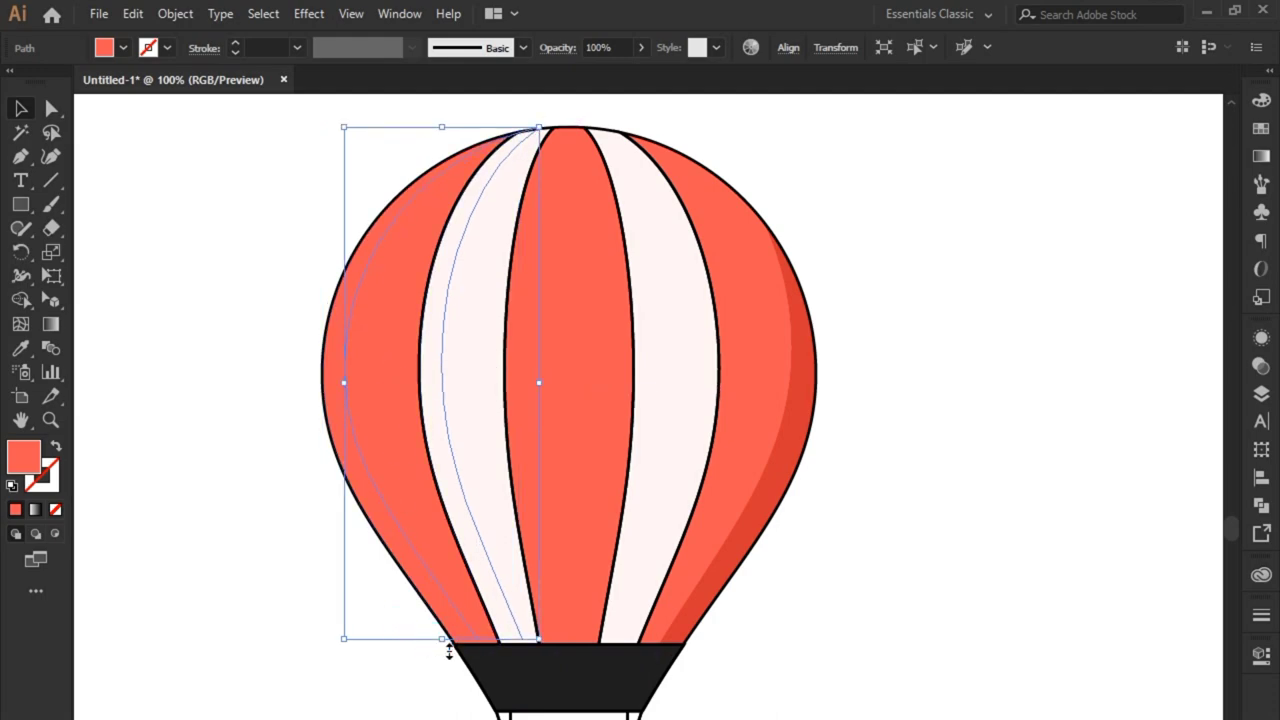
drag(449, 651, 449, 664)
drag(343, 390, 335, 390)
shift+click(329, 371)
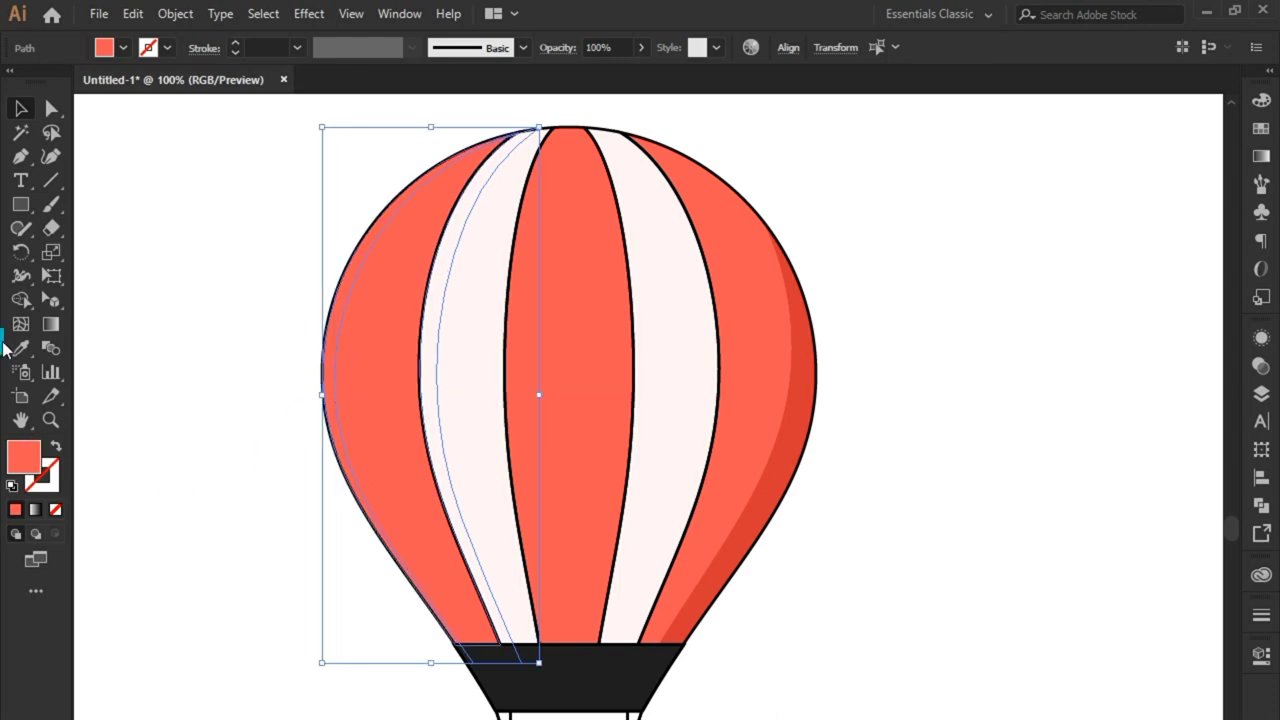
click(20, 299)
Remove the extra sliver with Shape Builder and select the balloon's left edge shape.
alt+click(436, 322)
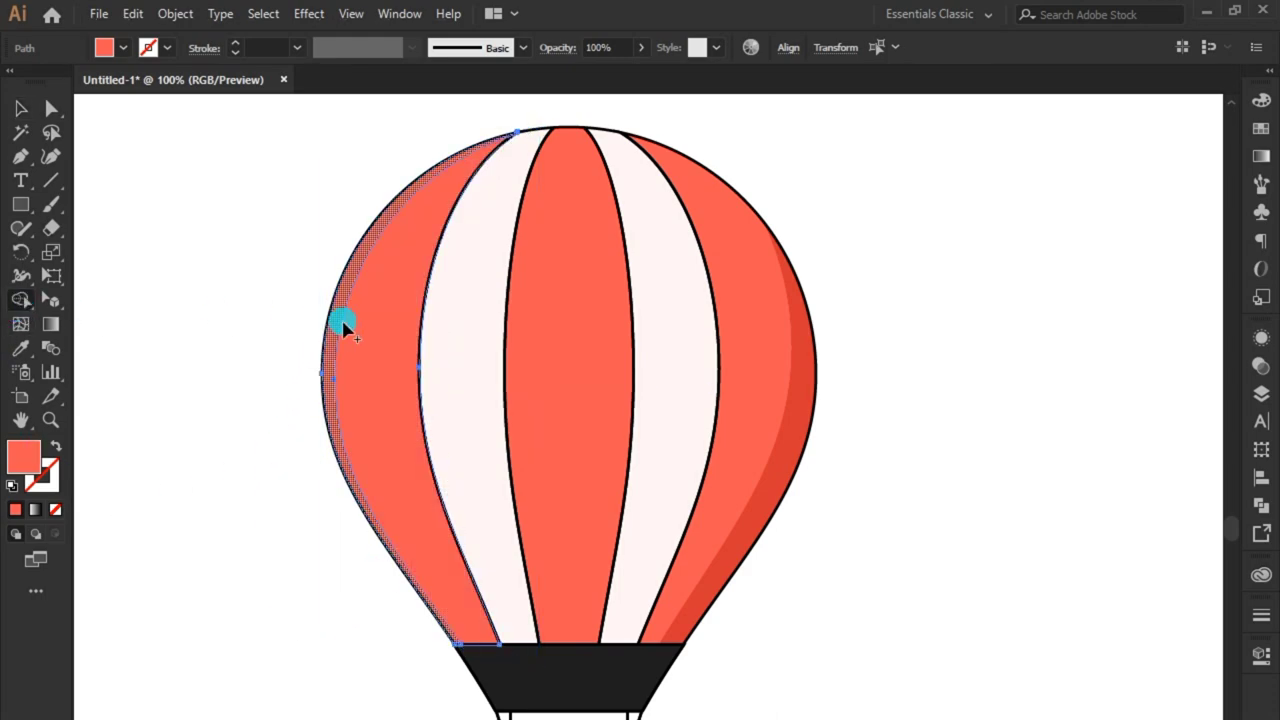
click(20, 108)
click(348, 275)
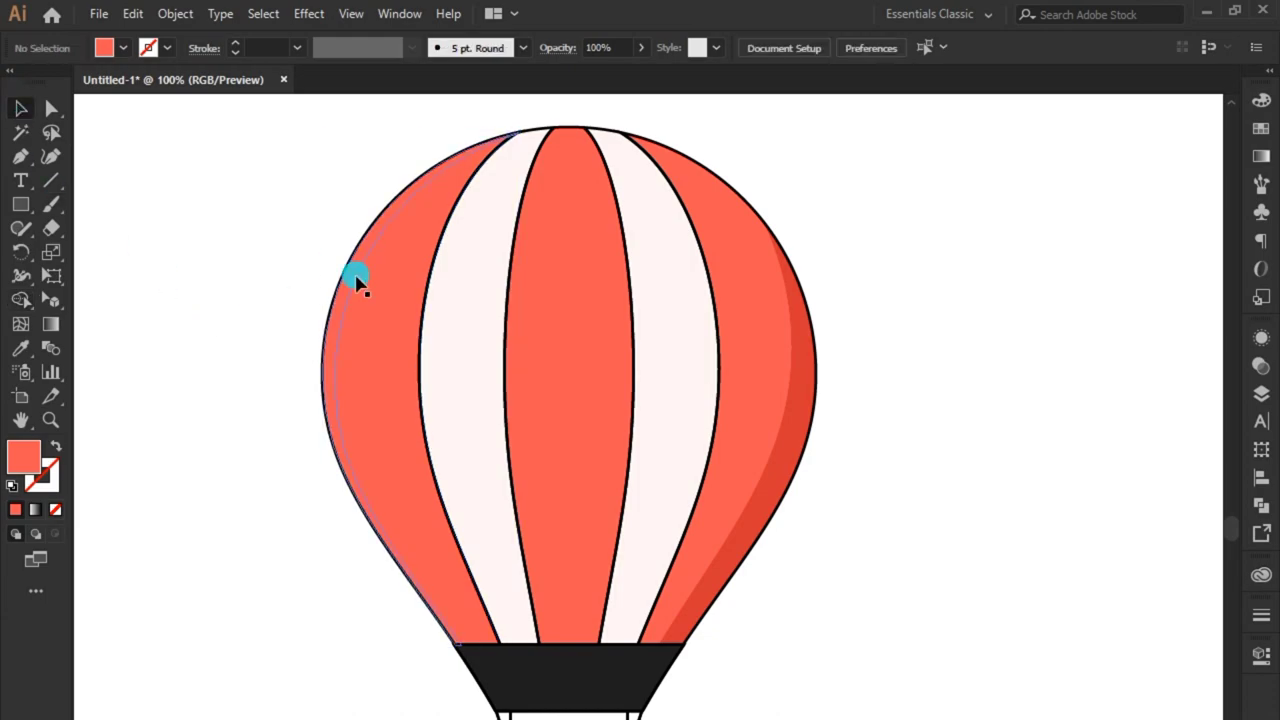
click(341, 318)
Fill the left edge sliver with pale pink #FFDCDC.
double_click(25, 458)
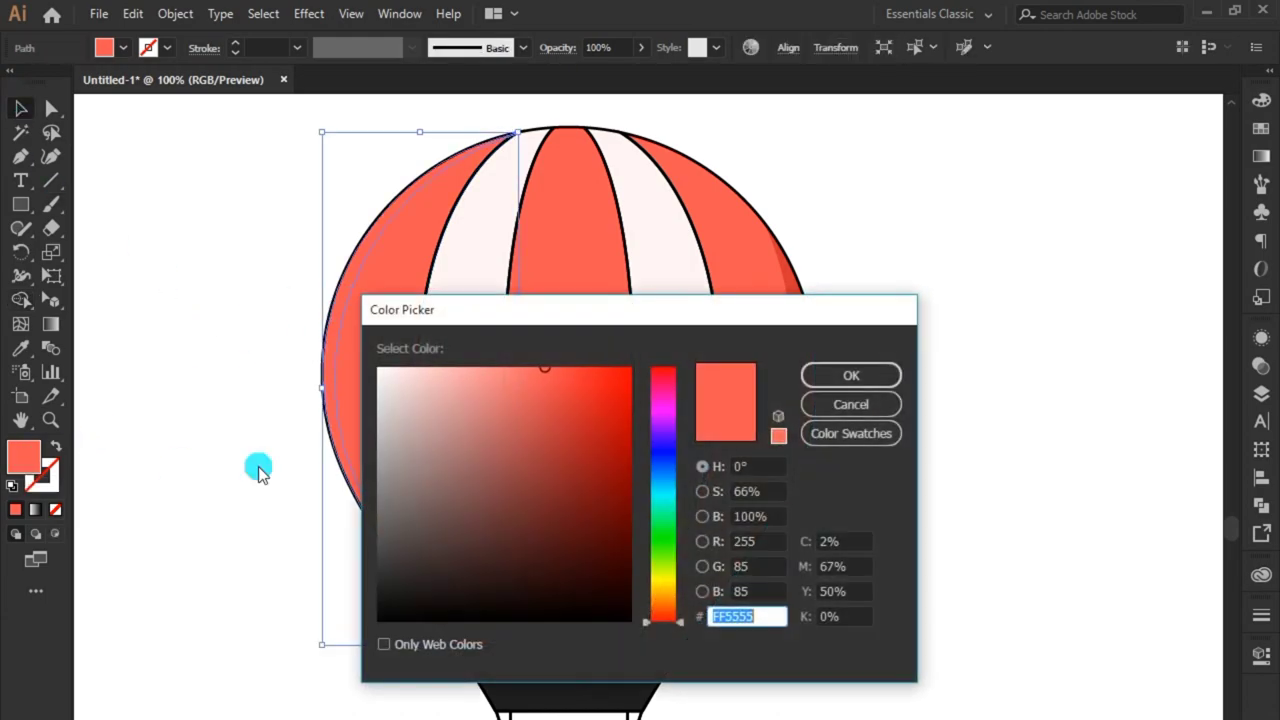
click(522, 372)
drag(492, 339, 487, 344)
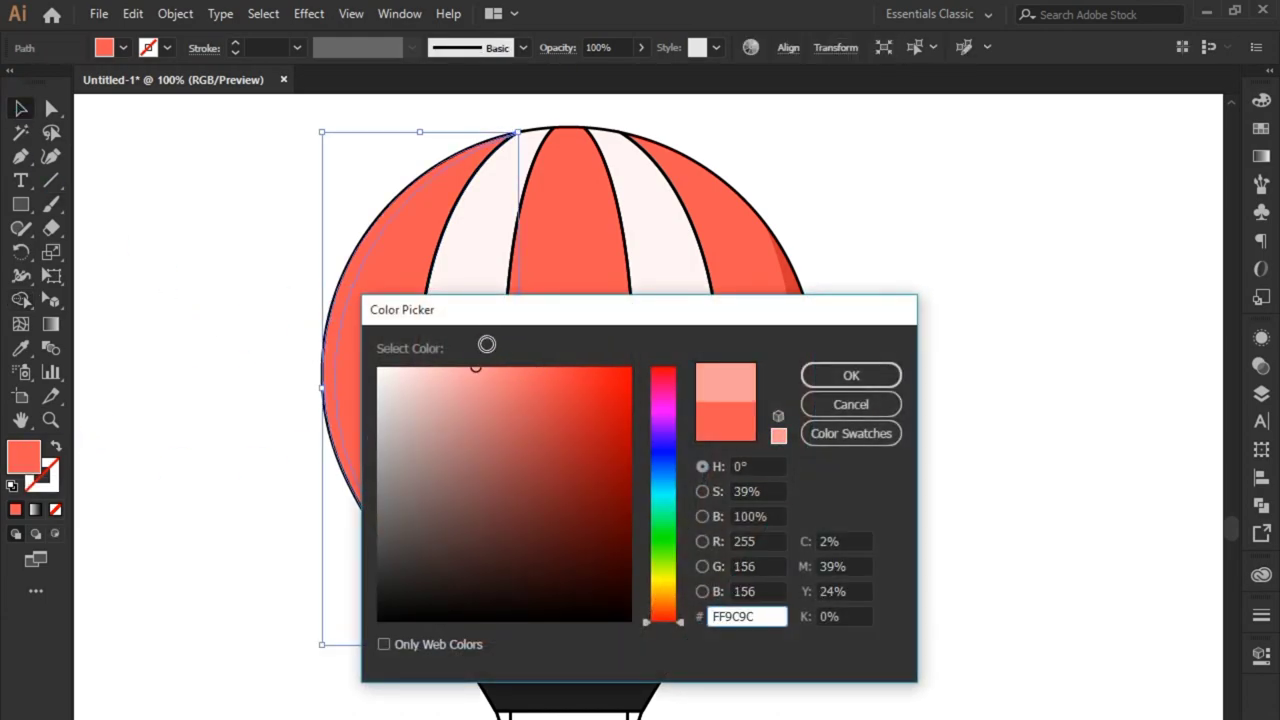
click(859, 377)
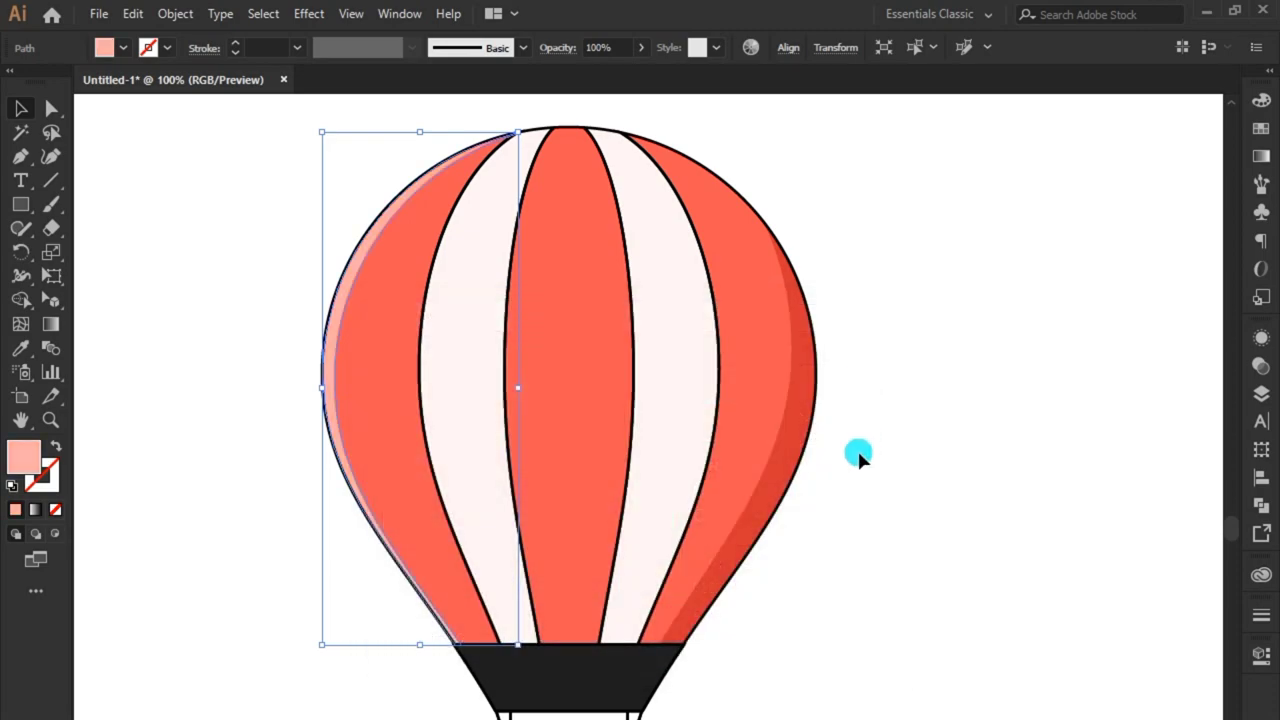
double_click(35, 455)
click(425, 362)
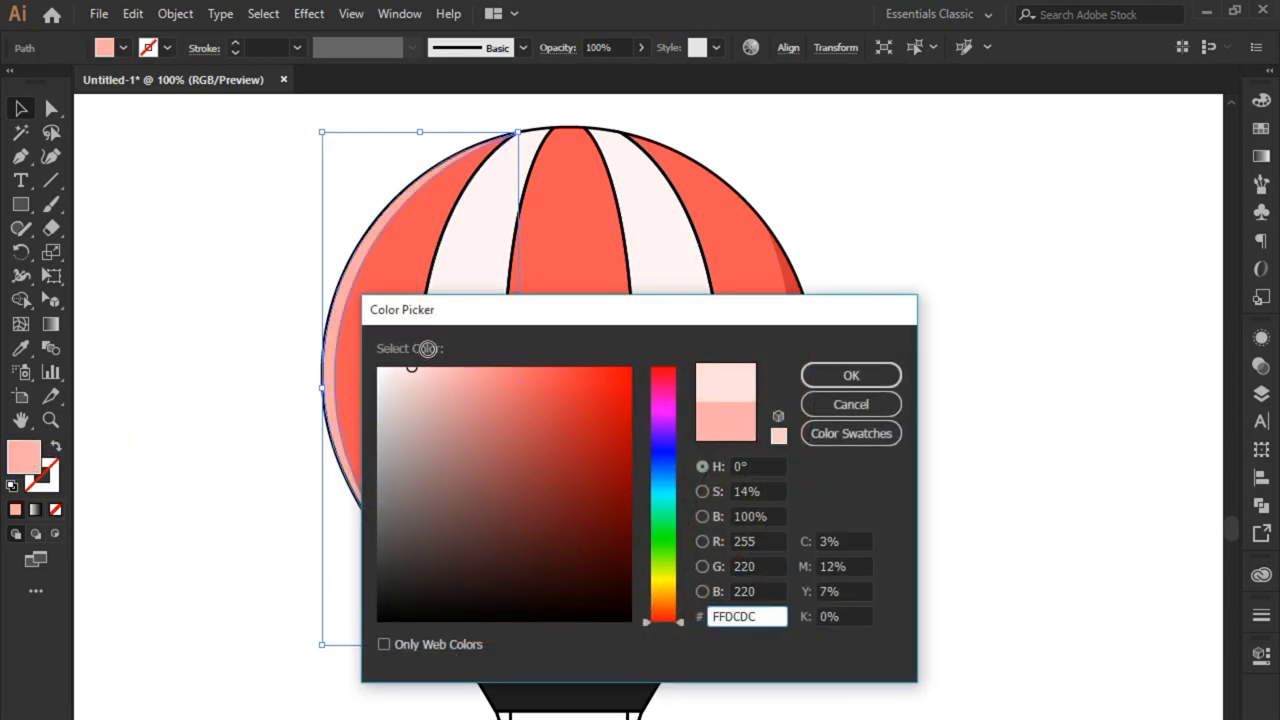
click(848, 375)
click(882, 423)
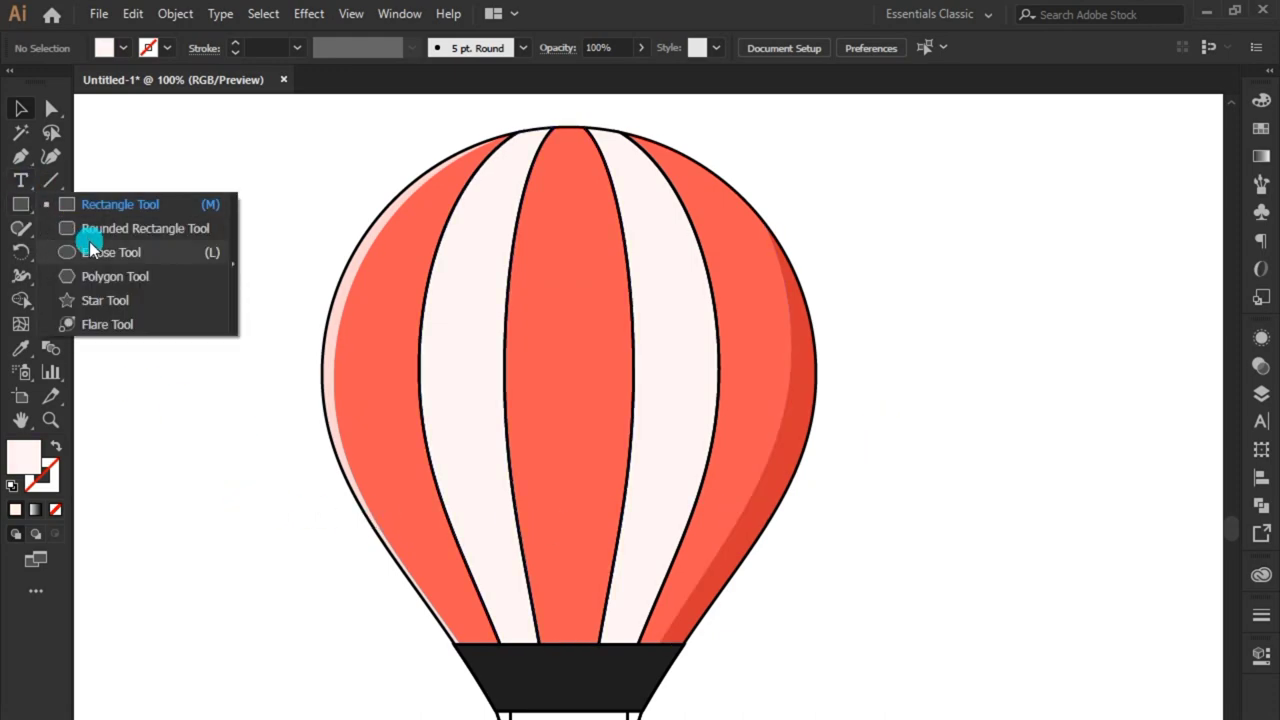
Draw a tall narrow ellipse, eyedrop the pale pink into it and move it onto the balloon.
drag(27, 208, 95, 251)
drag(195, 241, 218, 351)
click(20, 347)
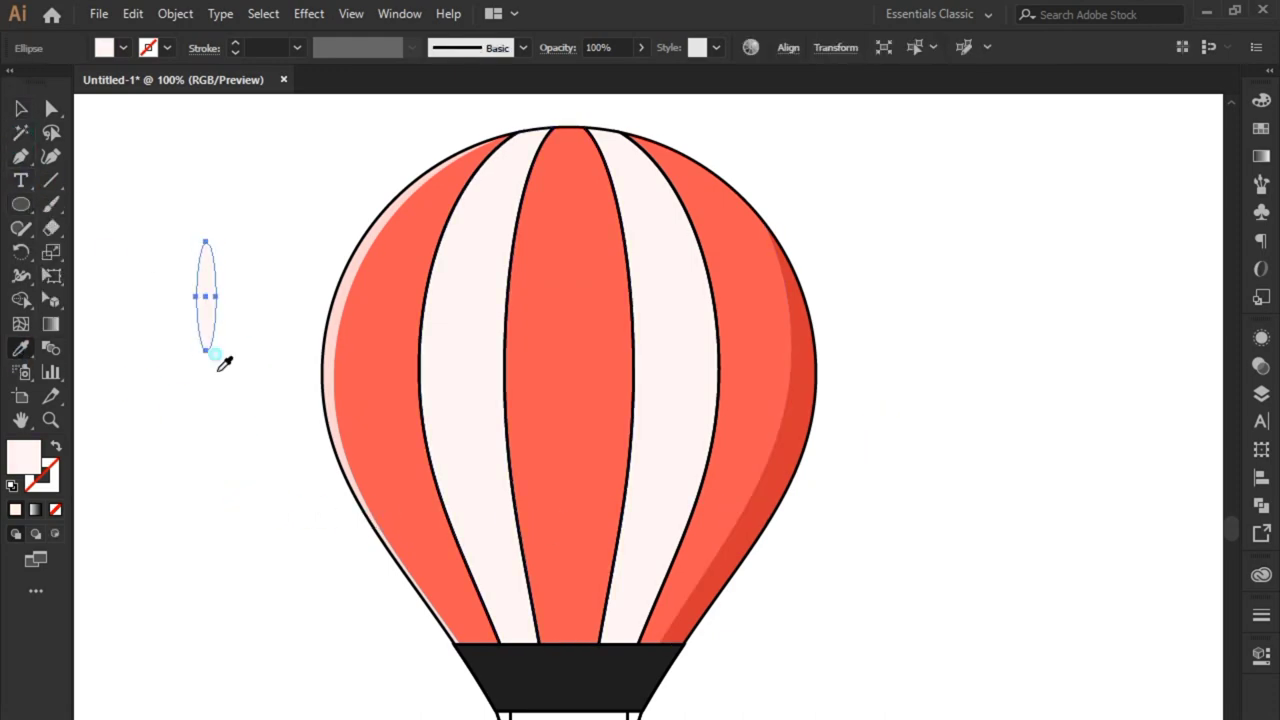
click(180, 302)
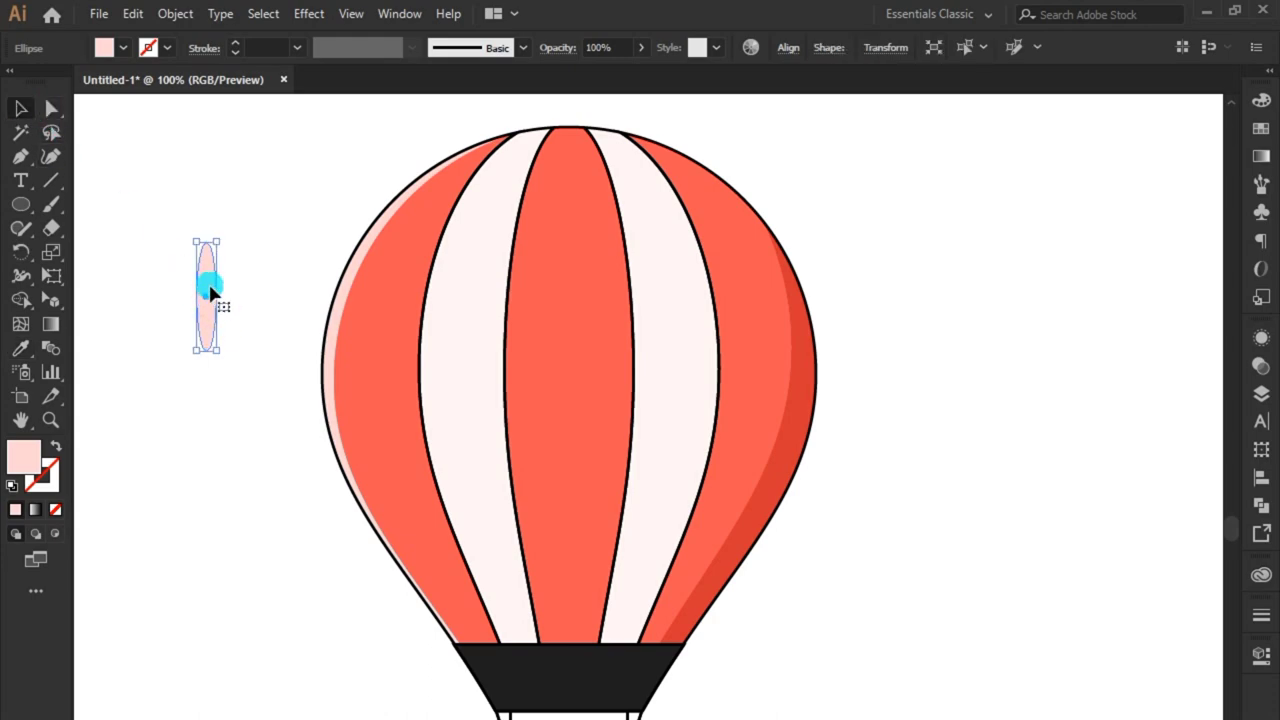
mouse_move(210, 290)
mouse_down()
mouse_move(366, 370)
mouse_move(366, 346)
mouse_up()
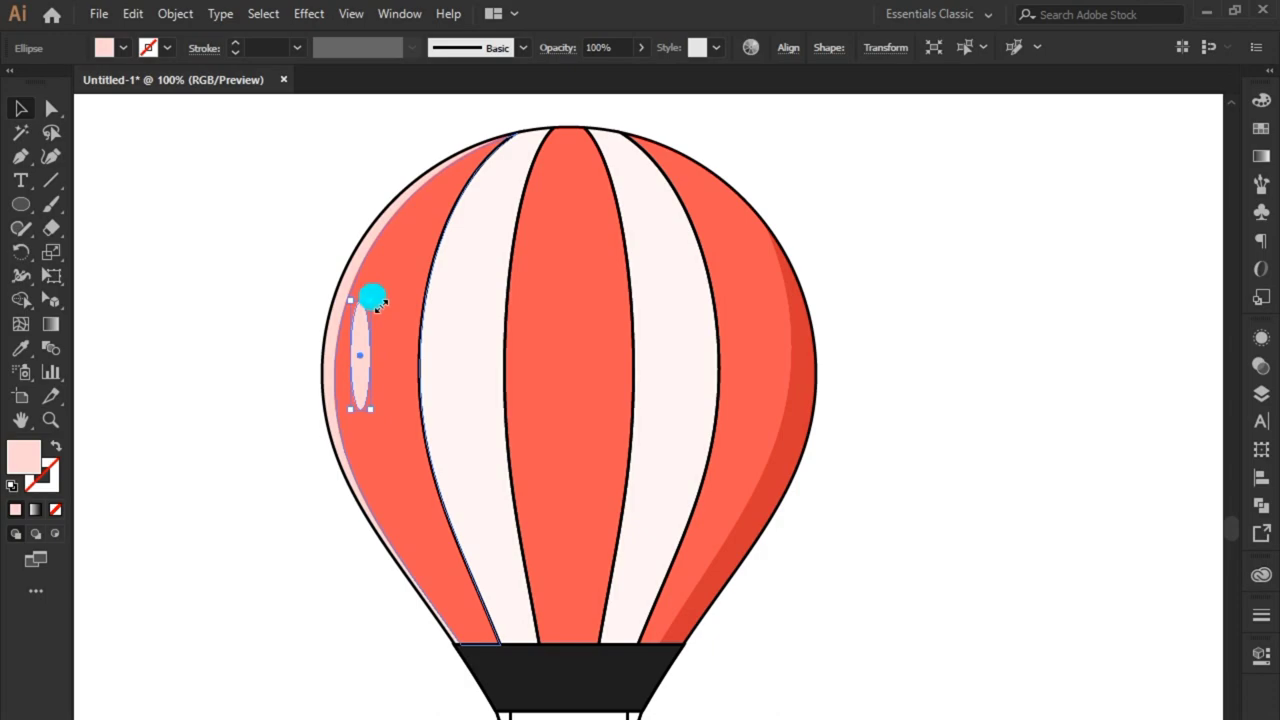
Raise, tilt and shorten the pink oval along the curve of the upper-left red panel.
scroll(378, 297, up, 1)
mouse_move(372, 292)
mouse_down()
mouse_move(362, 336)
mouse_move(376, 255)
mouse_move(409, 212)
mouse_move(405, 226)
mouse_up()
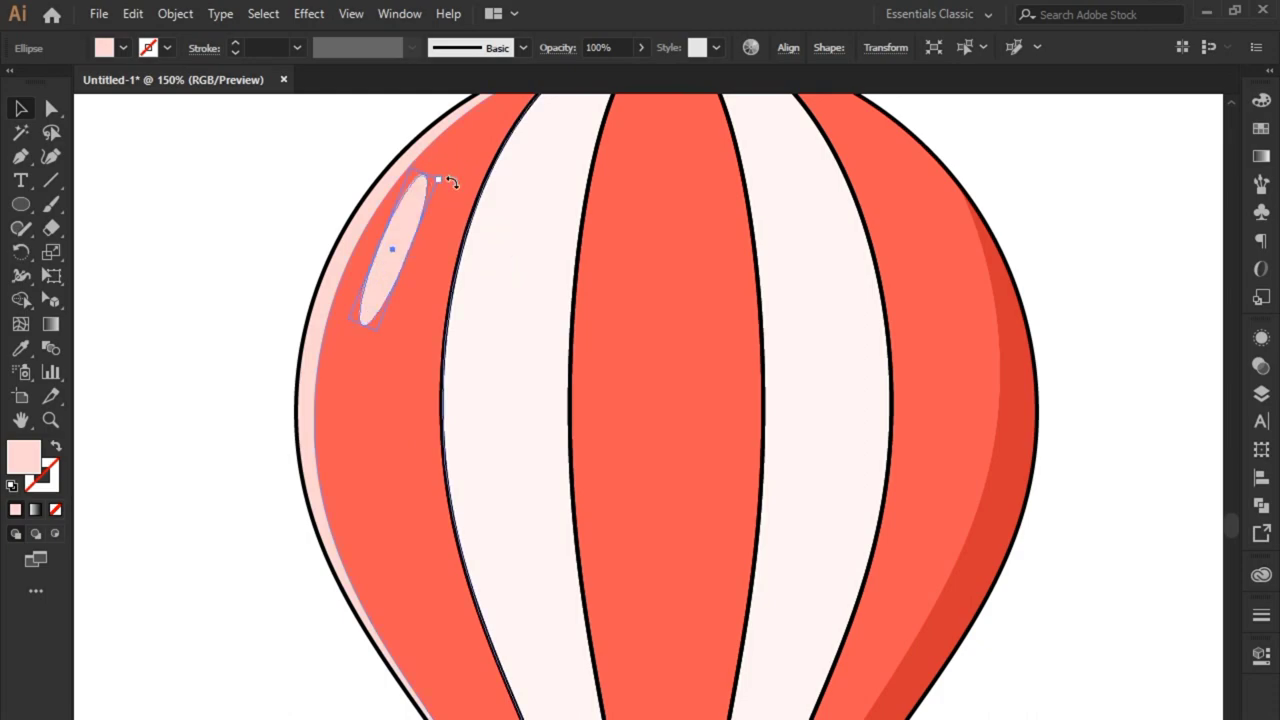
drag(453, 192, 449, 209)
scroll(408, 228, up, 1)
scroll(414, 214, up, 1)
drag(410, 269, 410, 257)
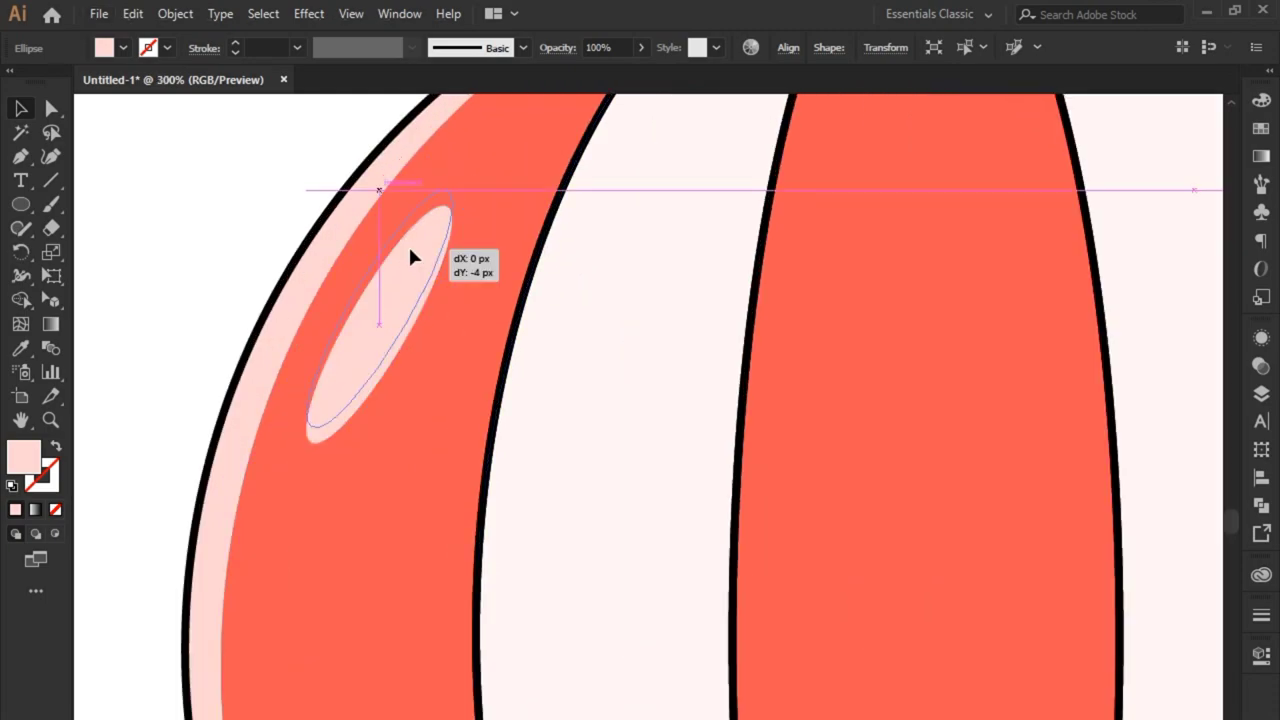
click(191, 251)
key(ctrl+minus)
key(ctrl+minus)
key(ctrl+minus)
key(ctrl+minus)
drag(191, 251, 213, 231)
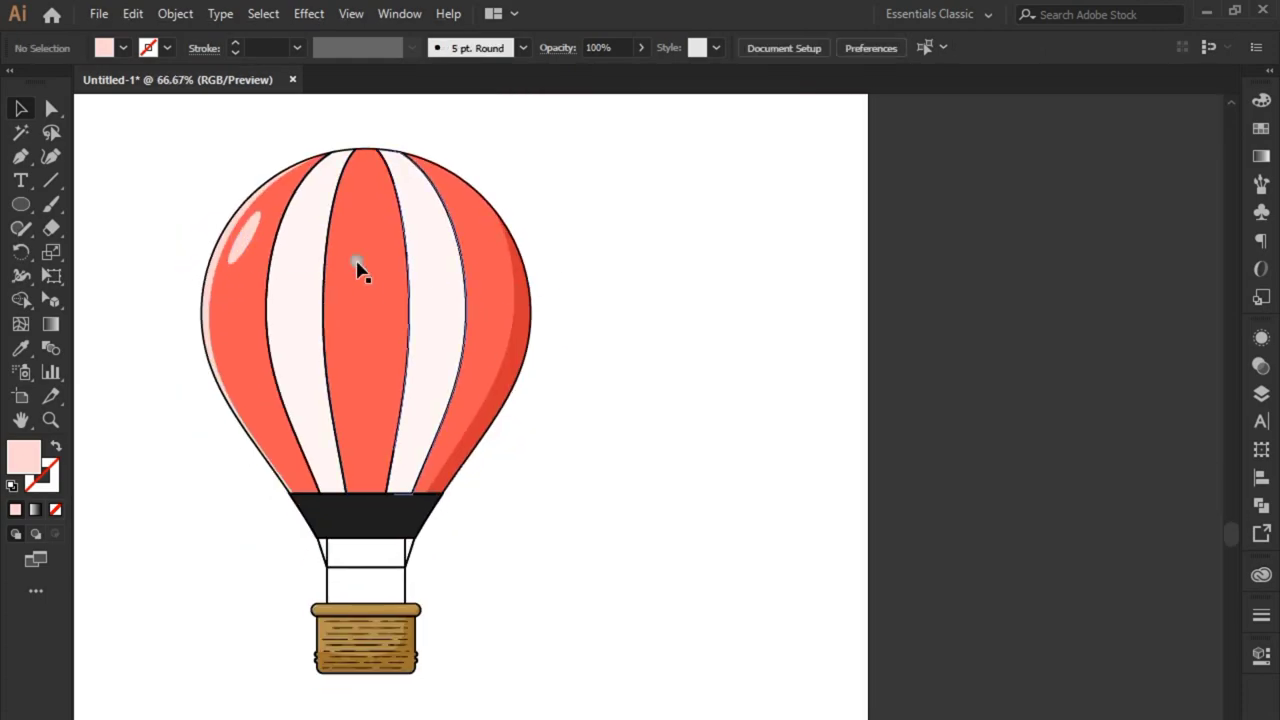
scroll(220, 226, up, 1)
scroll(200, 240, up, 1)
scroll(163, 262, up, 1)
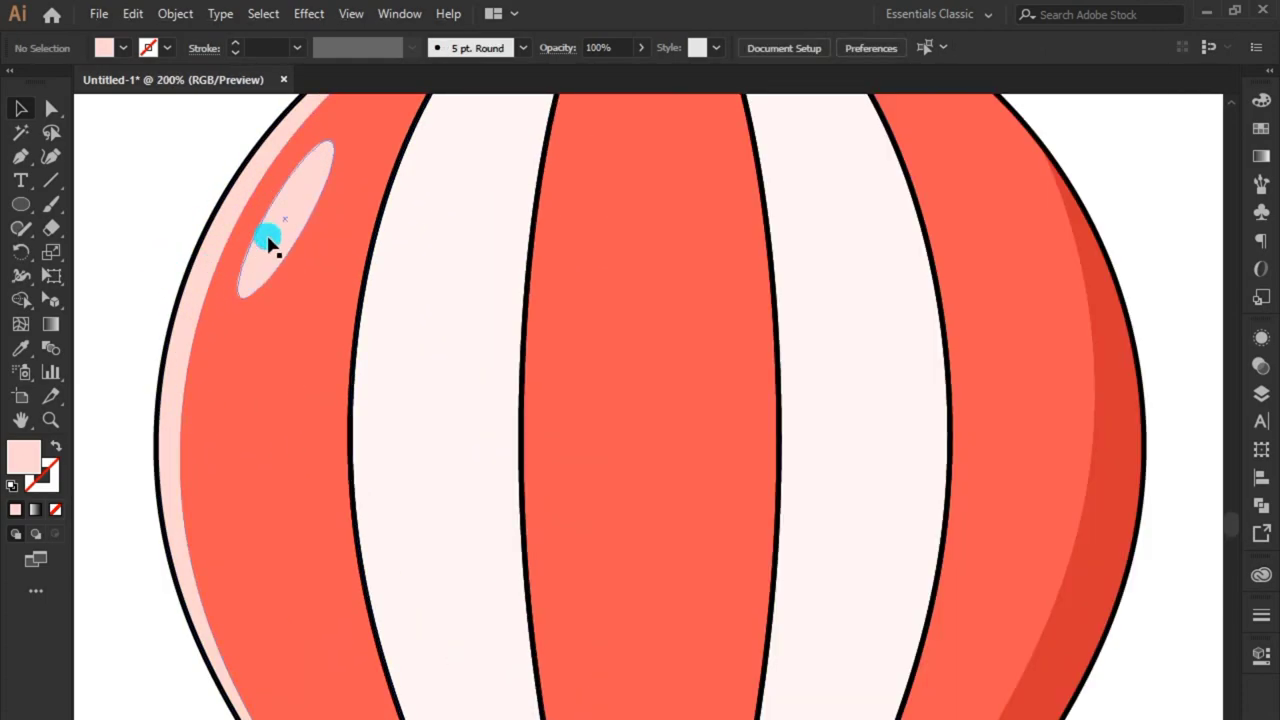
Alt-drag a copy of the oval below-left and shrink it into a small pink dot.
drag(266, 234, 229, 402)
drag(300, 310, 225, 331)
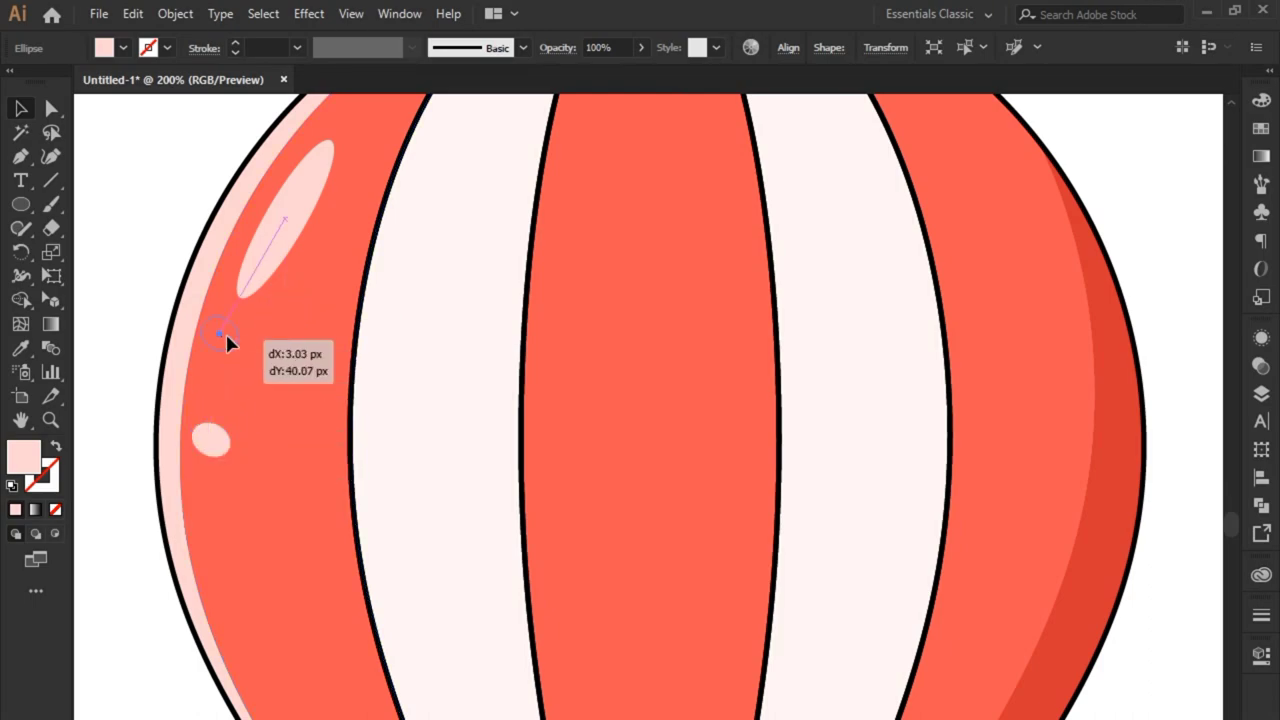
scroll(225, 331, up, 1)
scroll(289, 466, down, 5)
click(289, 466)
scroll(437, 508, up, 3)
Cut a thin sliver along the middle red stripe's left edge and fill it pale pink.
scroll(430, 480, down, 1)
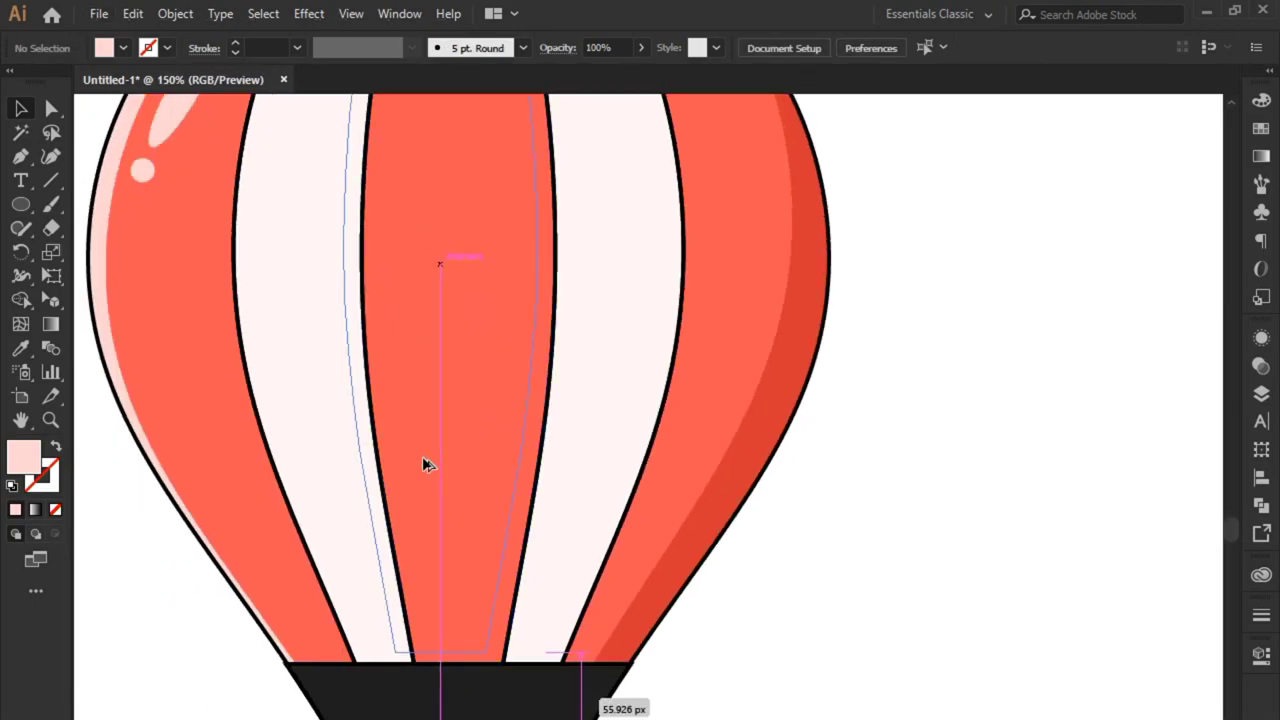
click(422, 456)
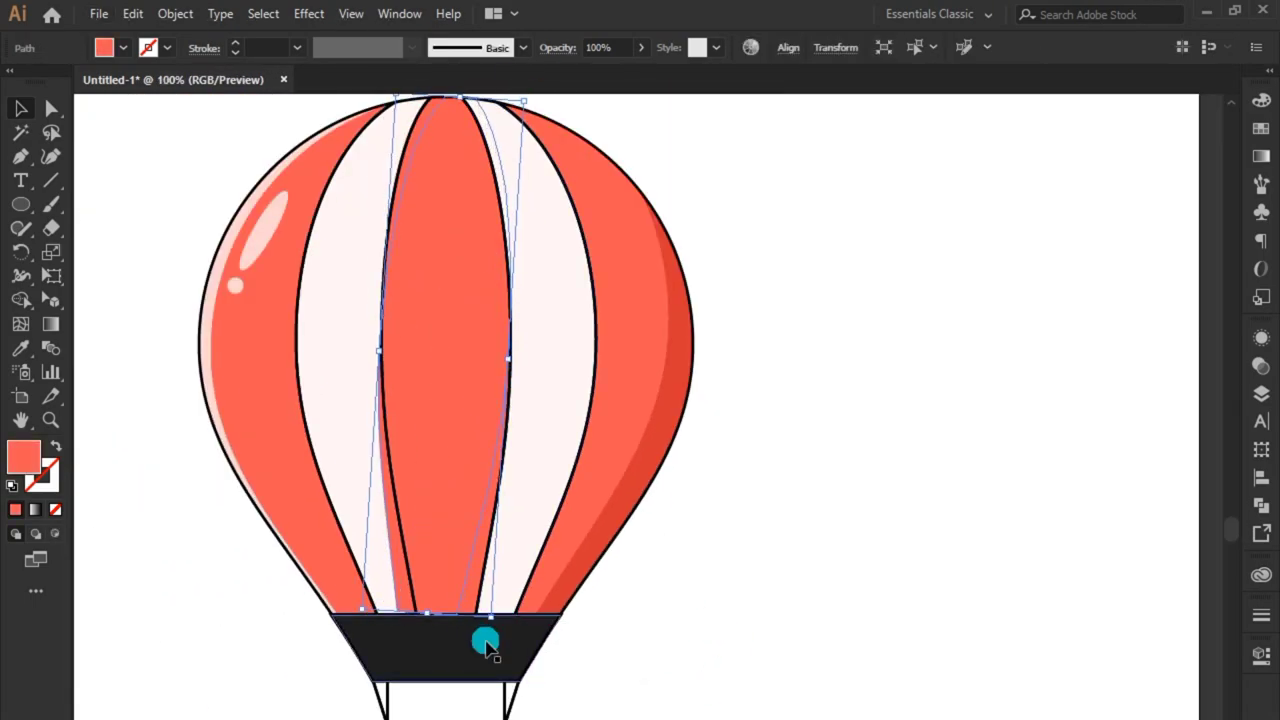
key(ctrl+shift+a)
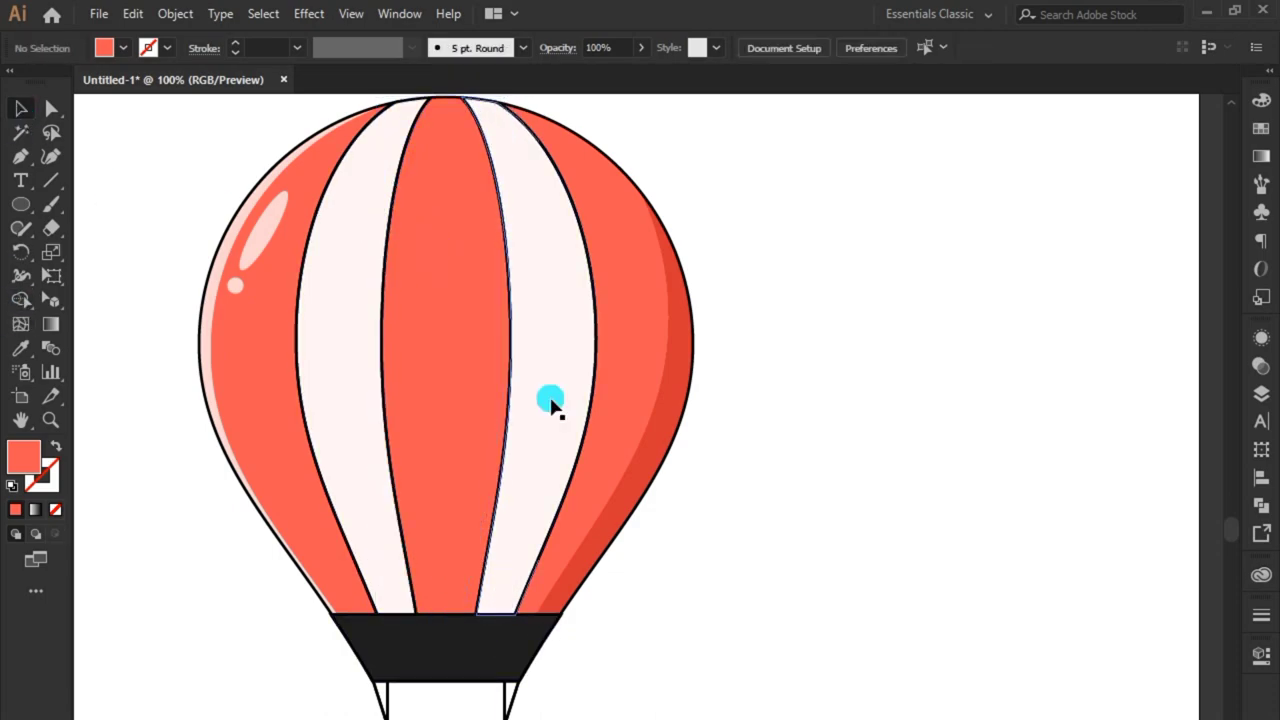
click(551, 402)
click(423, 189)
drag(531, 614, 428, 260)
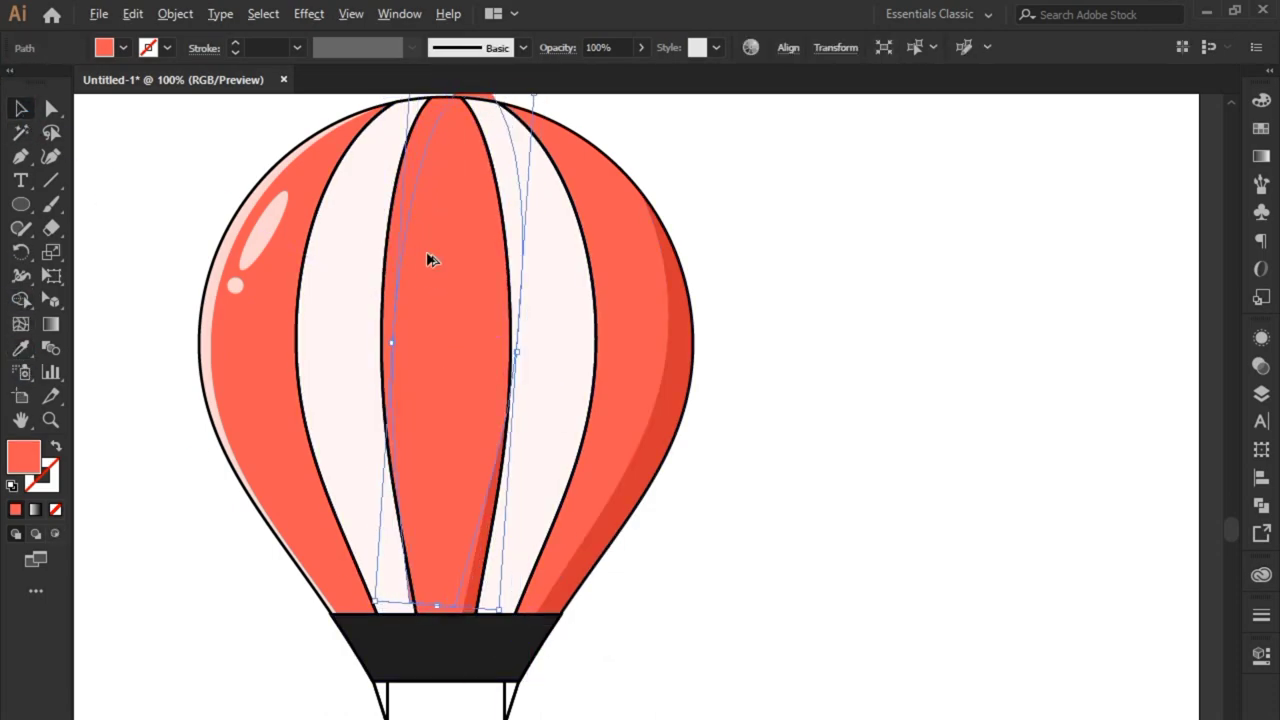
scroll(371, 149, up, 1)
drag(371, 149, 429, 166)
key(i)
click(205, 275)
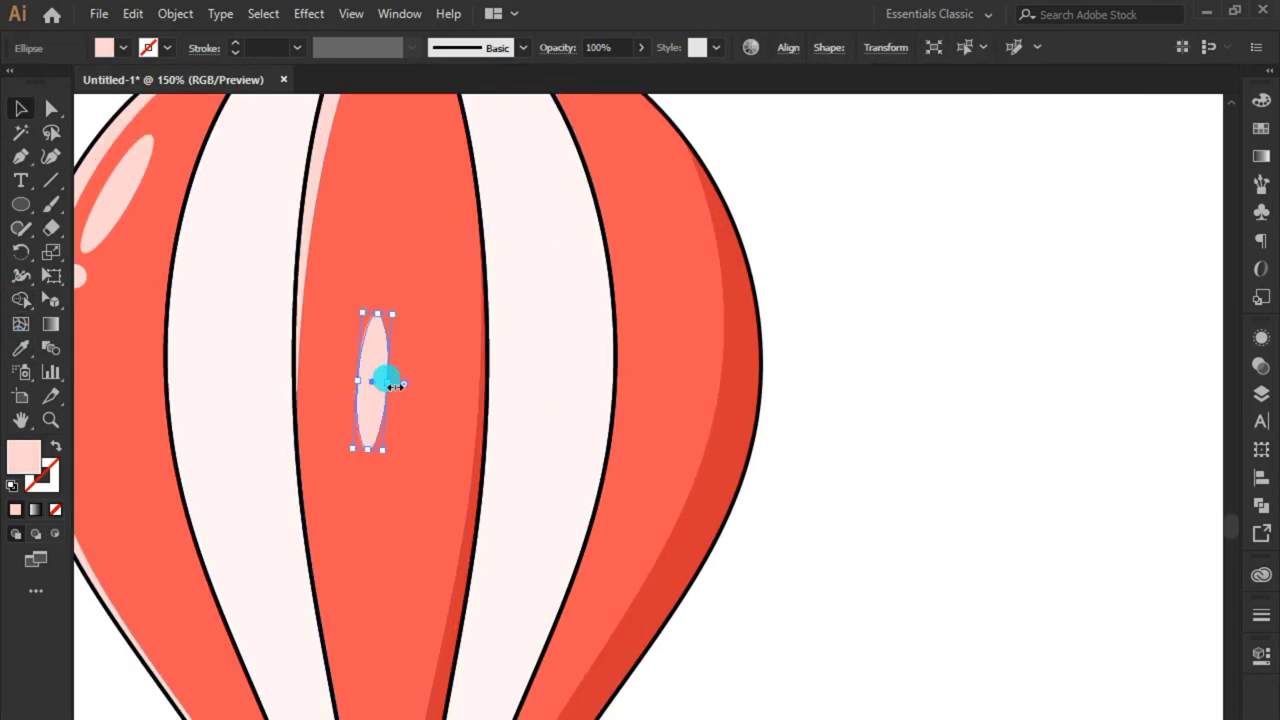
Stretch the pink ellipse into a tall, thin shine along the middle stripe's edge.
mouse_move(395, 385)
mouse_down()
mouse_move(314, 380)
mouse_move(309, 634)
mouse_up()
scroll(329, 400, up, 2)
scroll(309, 634, down, 1)
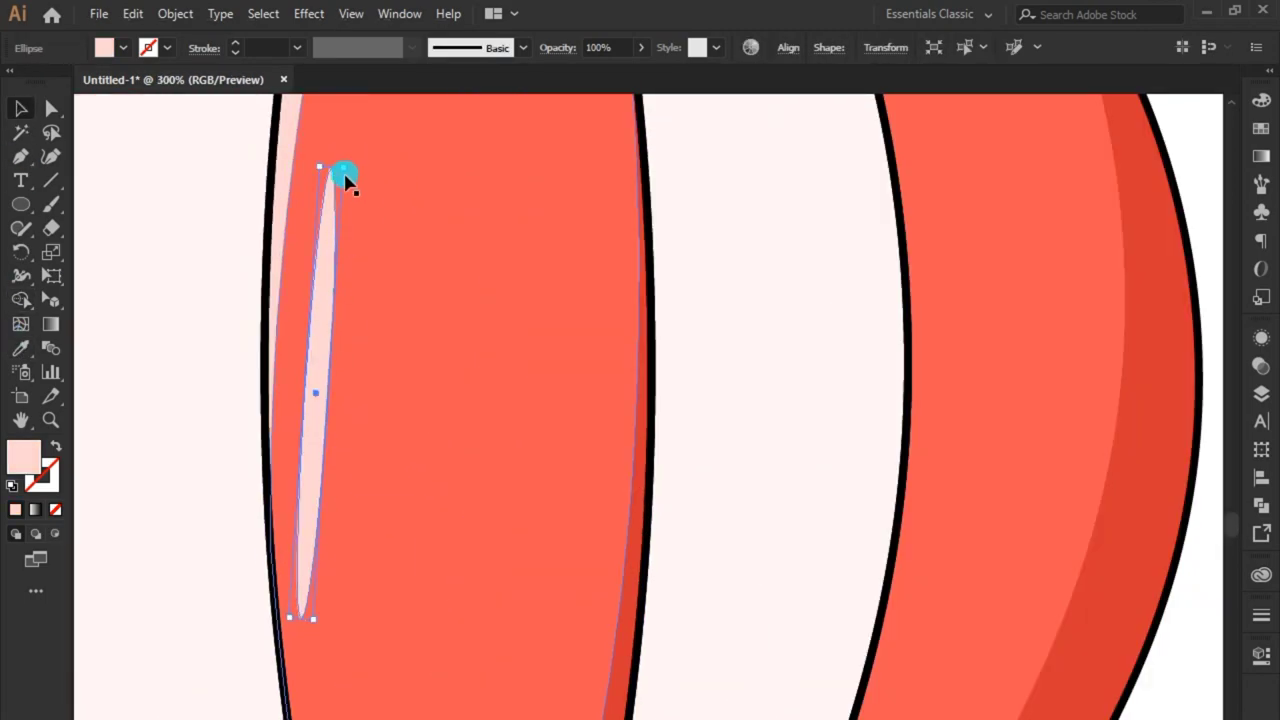
scroll(345, 178, up, 1)
scroll(371, 371, down, 3)
scroll(371, 371, down, 1)
click(797, 335)
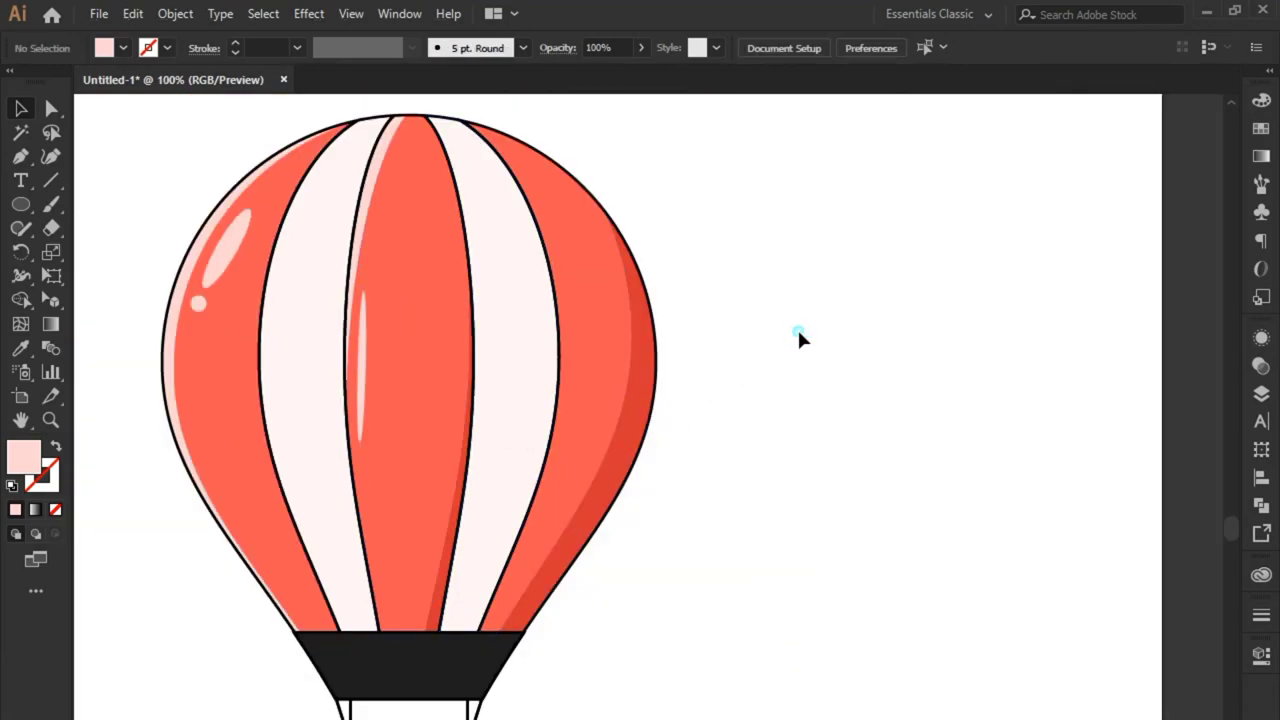
scroll(797, 335, down, 2)
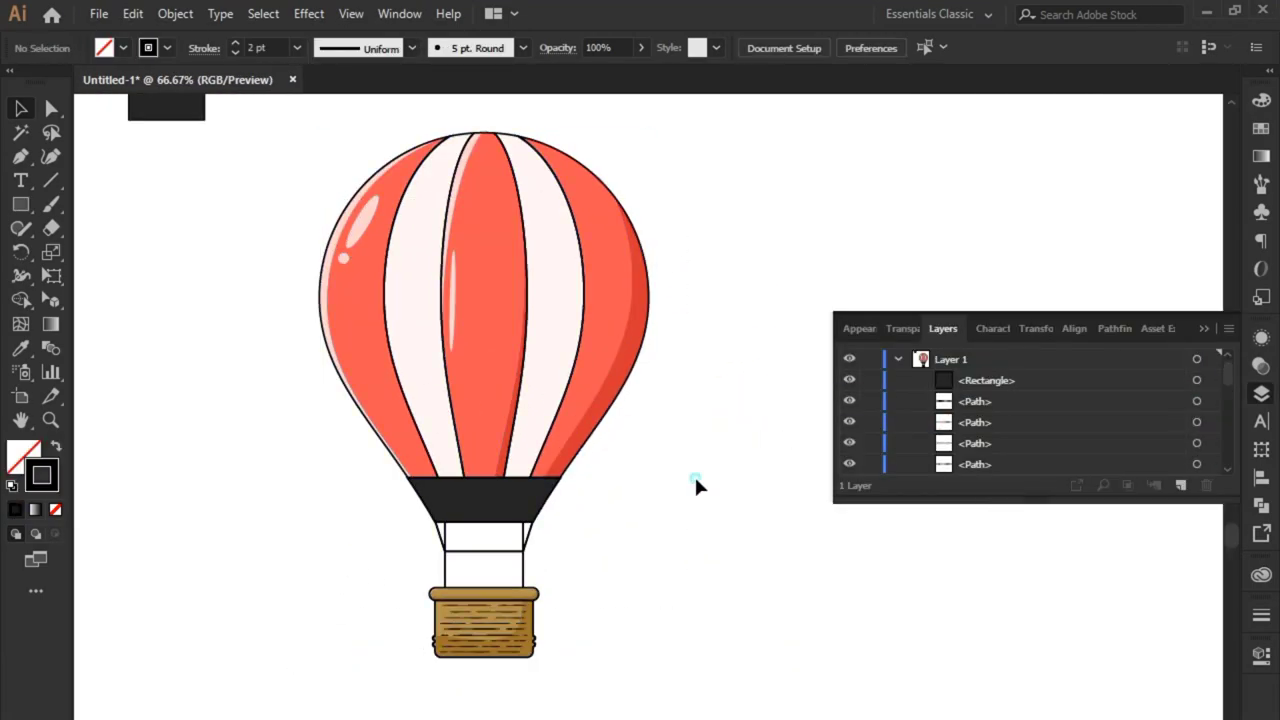
Group all the balloon parts together, close the Layers panel and deselect.
drag(445, 553, 340, 668)
right_click(470, 292)
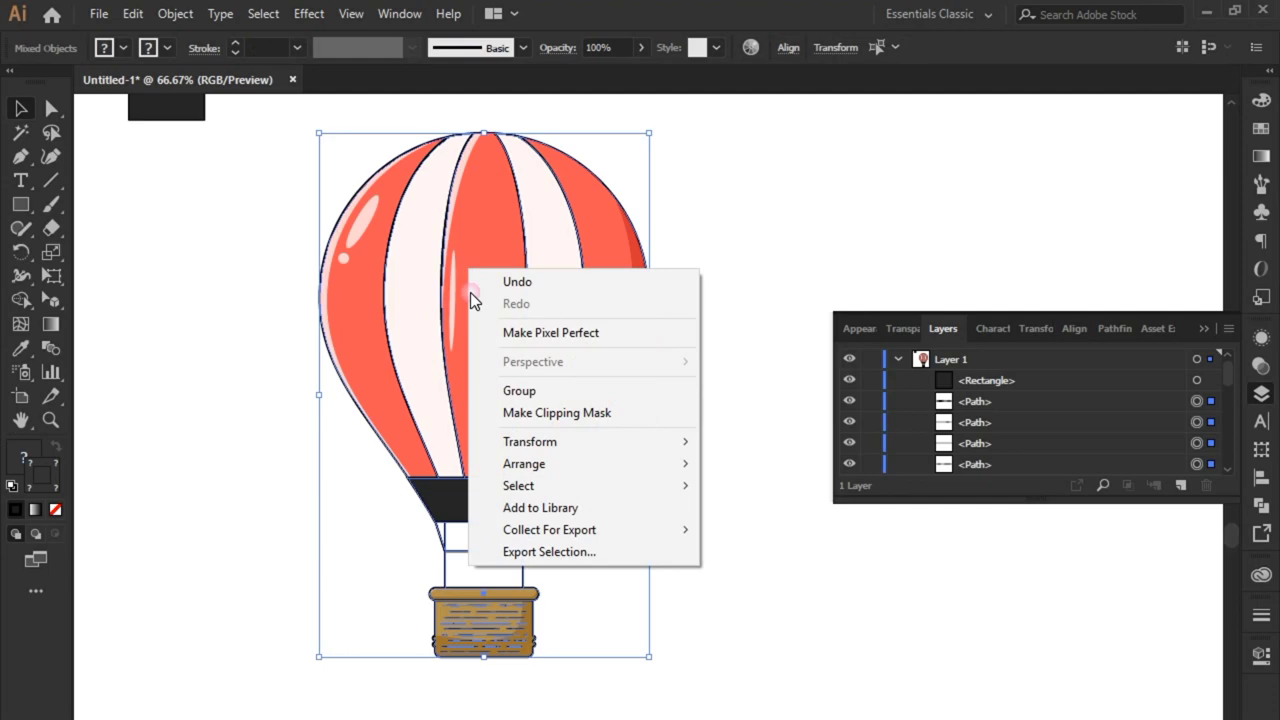
click(520, 389)
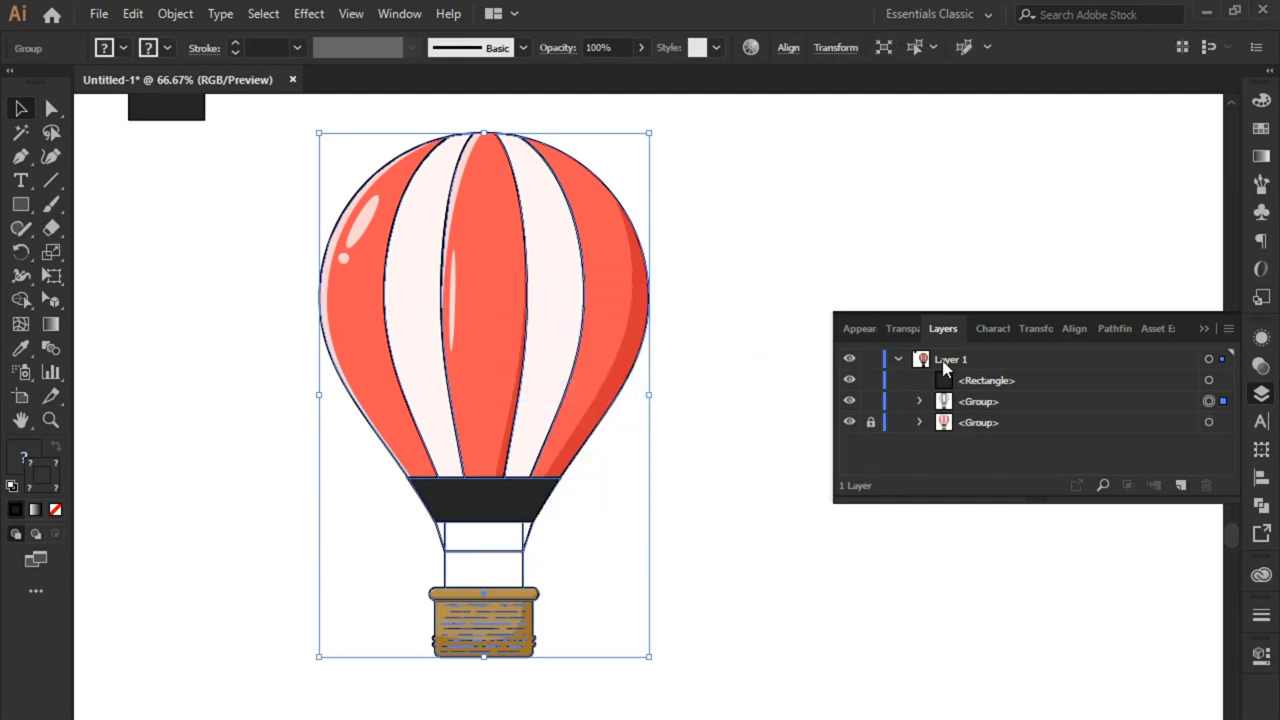
click(1213, 333)
click(763, 420)
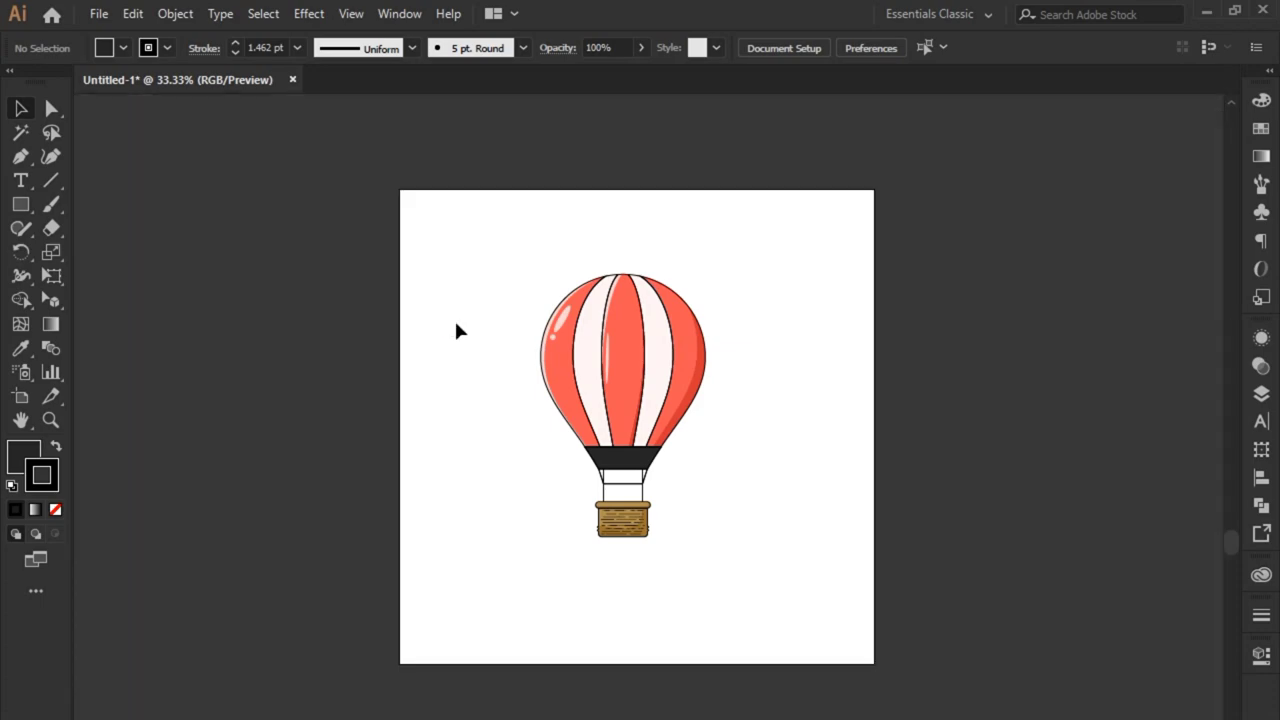
Move the balloon aside and draw a large circle centred on the artboard.
drag(563, 357, 994, 366)
click(21, 212)
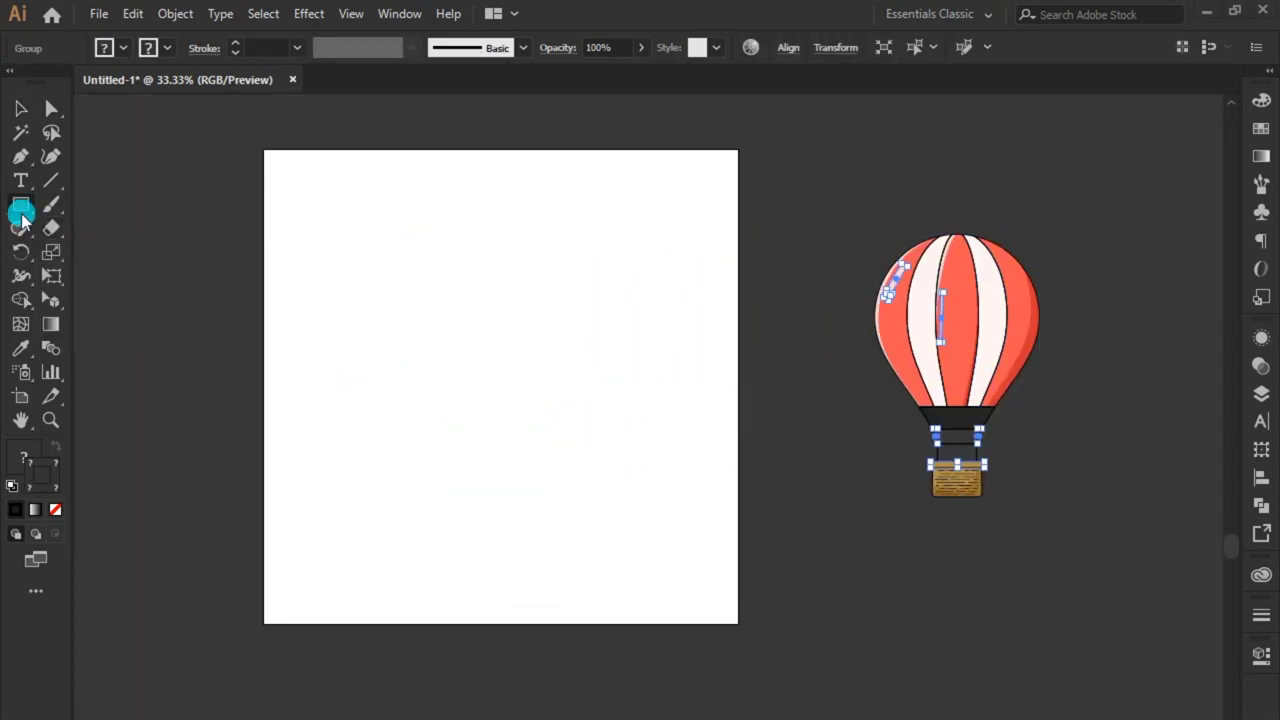
click(100, 251)
mouse_move(346, 212)
mouse_down()
mouse_move(592, 532)
mouse_move(686, 551)
mouse_up()
click(22, 114)
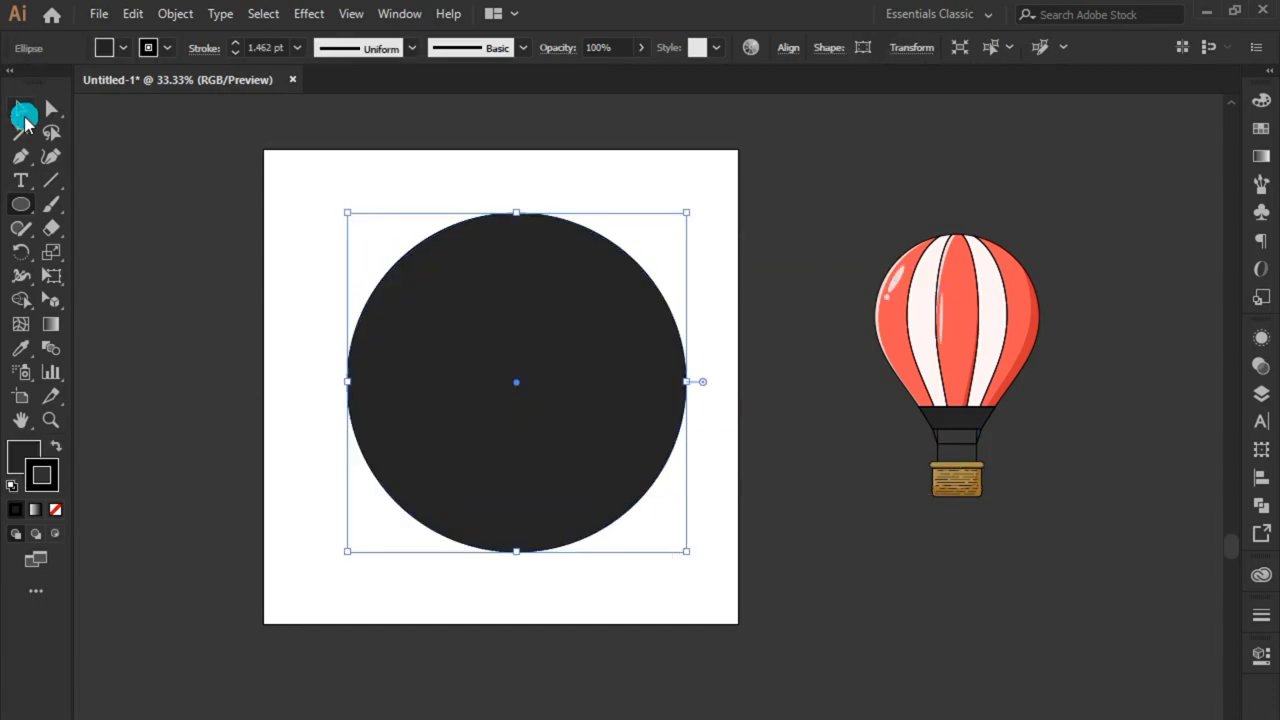
click(786, 52)
click(621, 104)
click(757, 104)
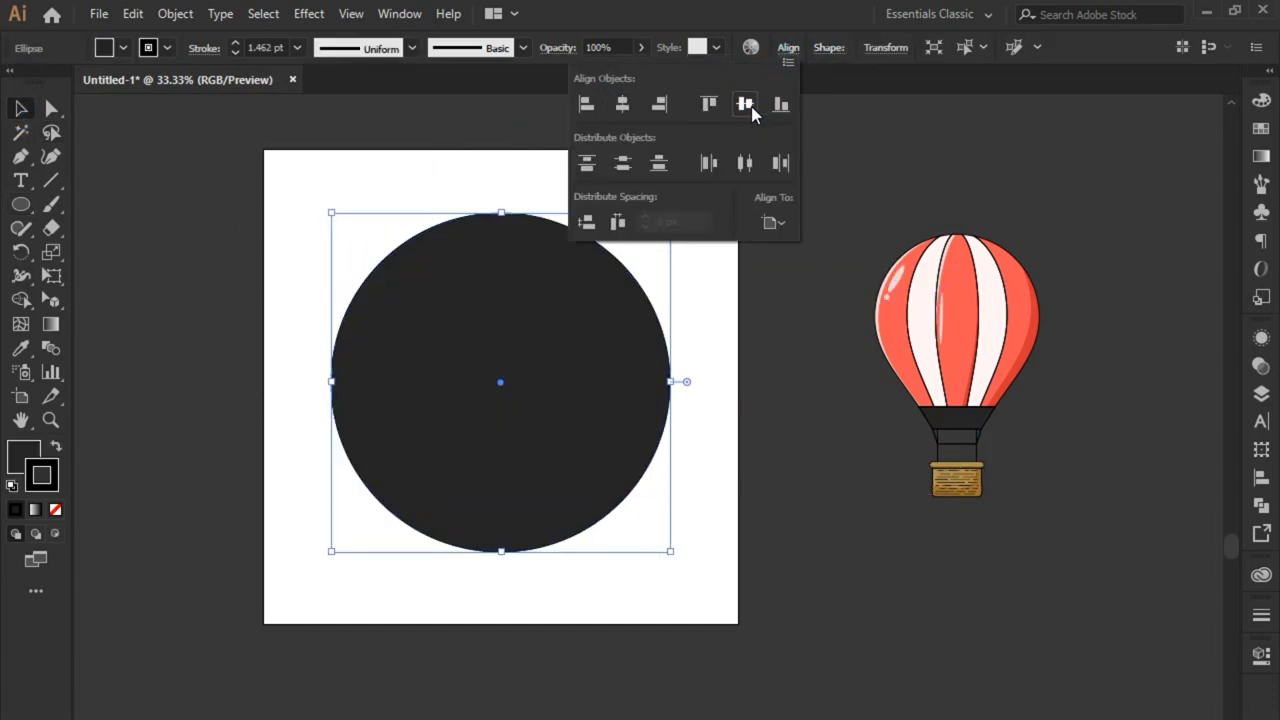
click(751, 109)
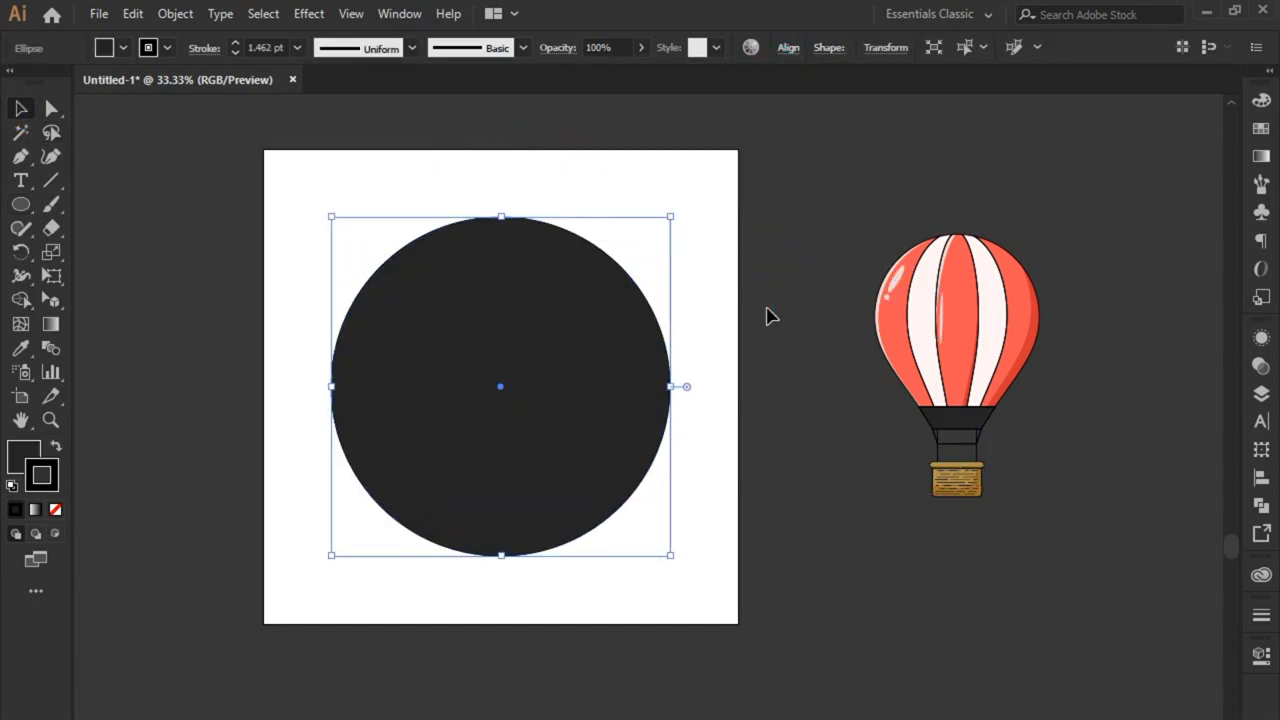
Give the circle no stroke and a light-to-bright blue gradient fill.
click(55, 510)
click(35, 510)
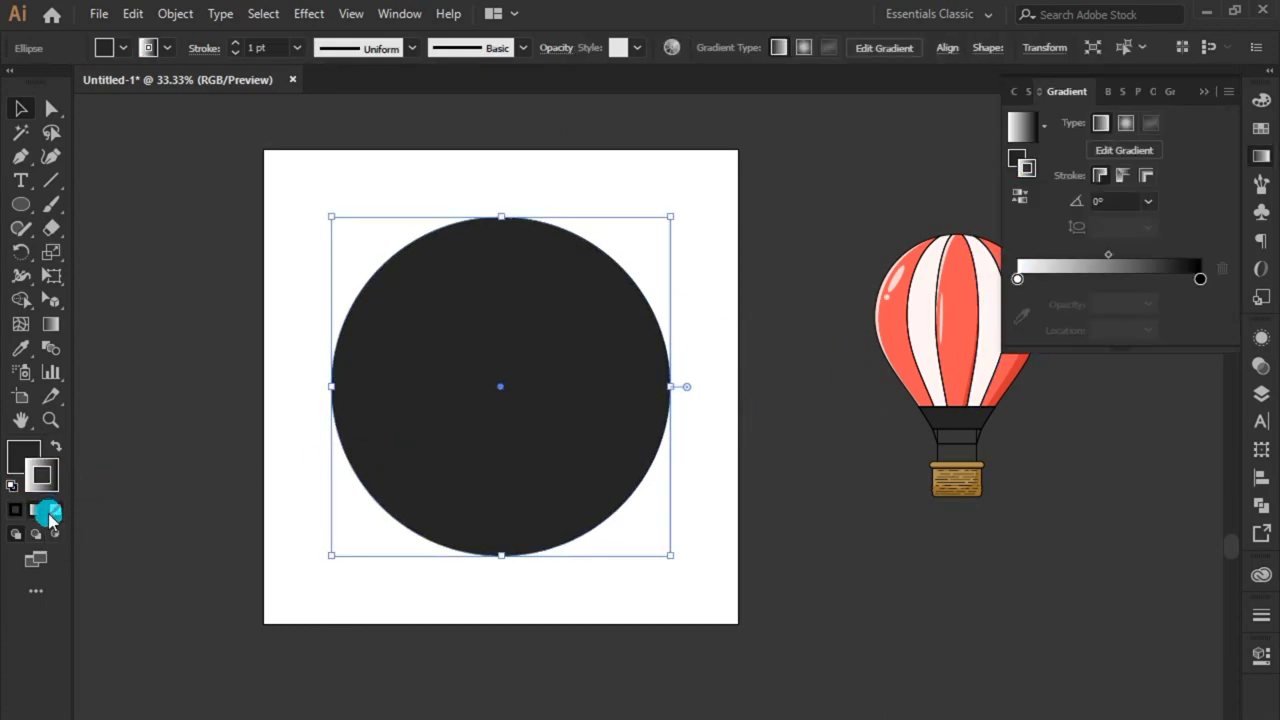
click(50, 512)
click(27, 450)
click(35, 510)
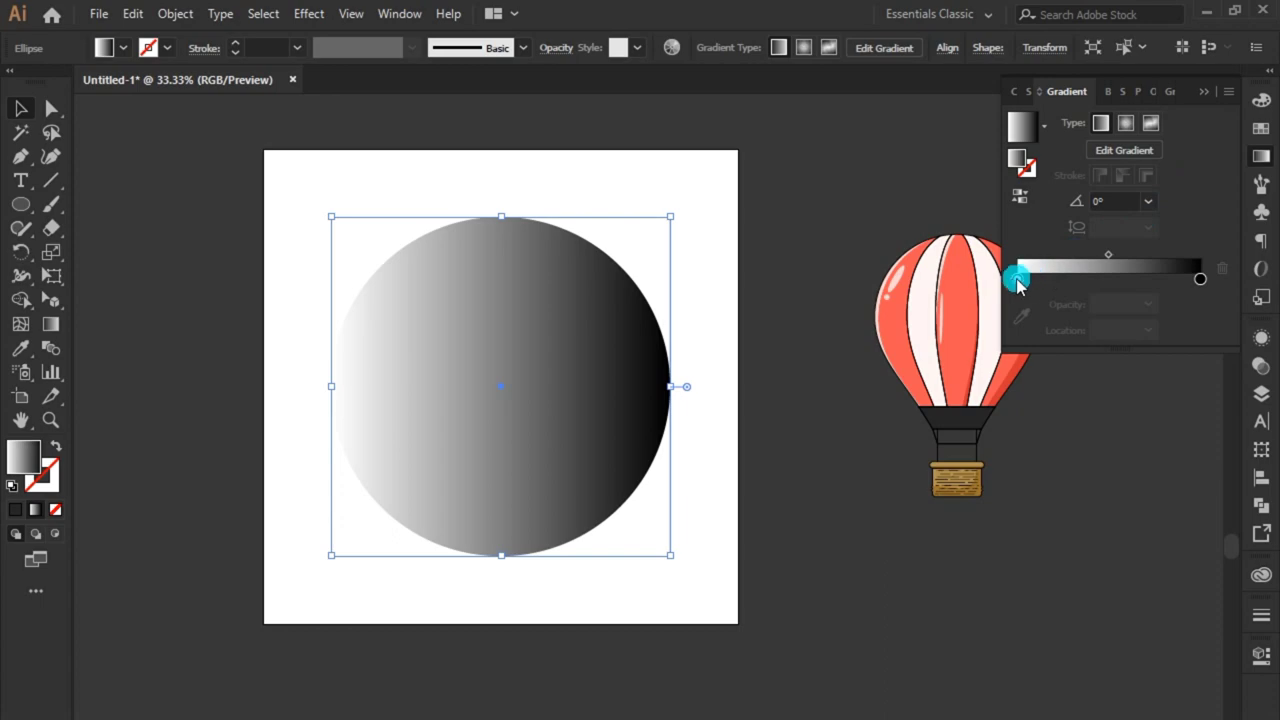
double_click(1017, 280)
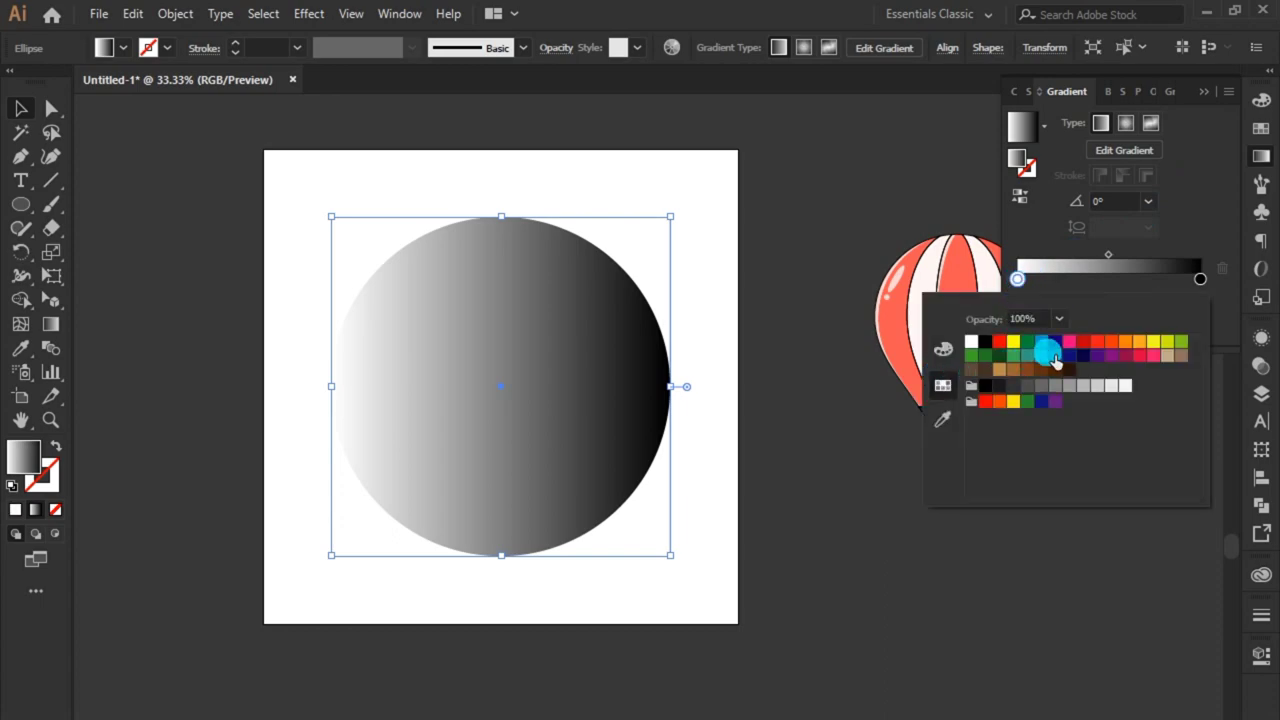
click(1047, 350)
double_click(1200, 279)
click(943, 349)
double_click(1017, 279)
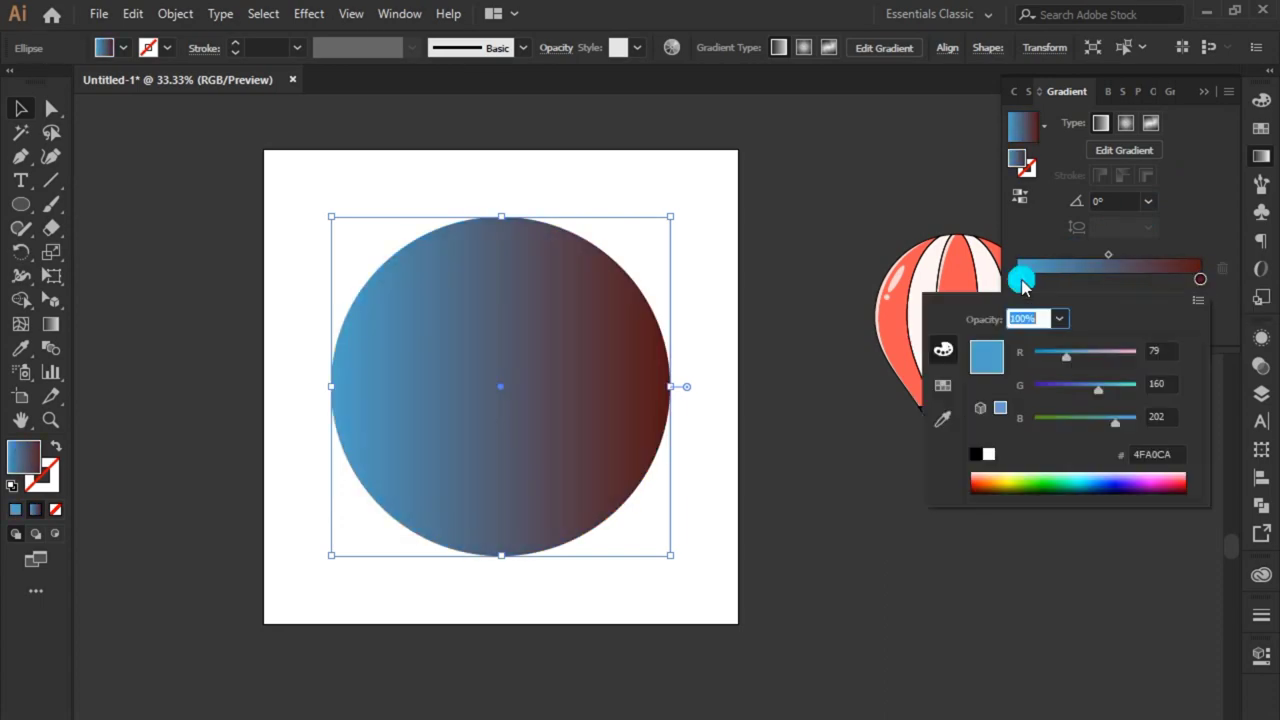
drag(1098, 389, 1094, 384)
click(943, 385)
Run the gradient vertically at -90°, brighten the bottom stop, and move the balloon to the artboard's top centre.
click(1128, 380)
key(g)
drag(508, 118, 489, 607)
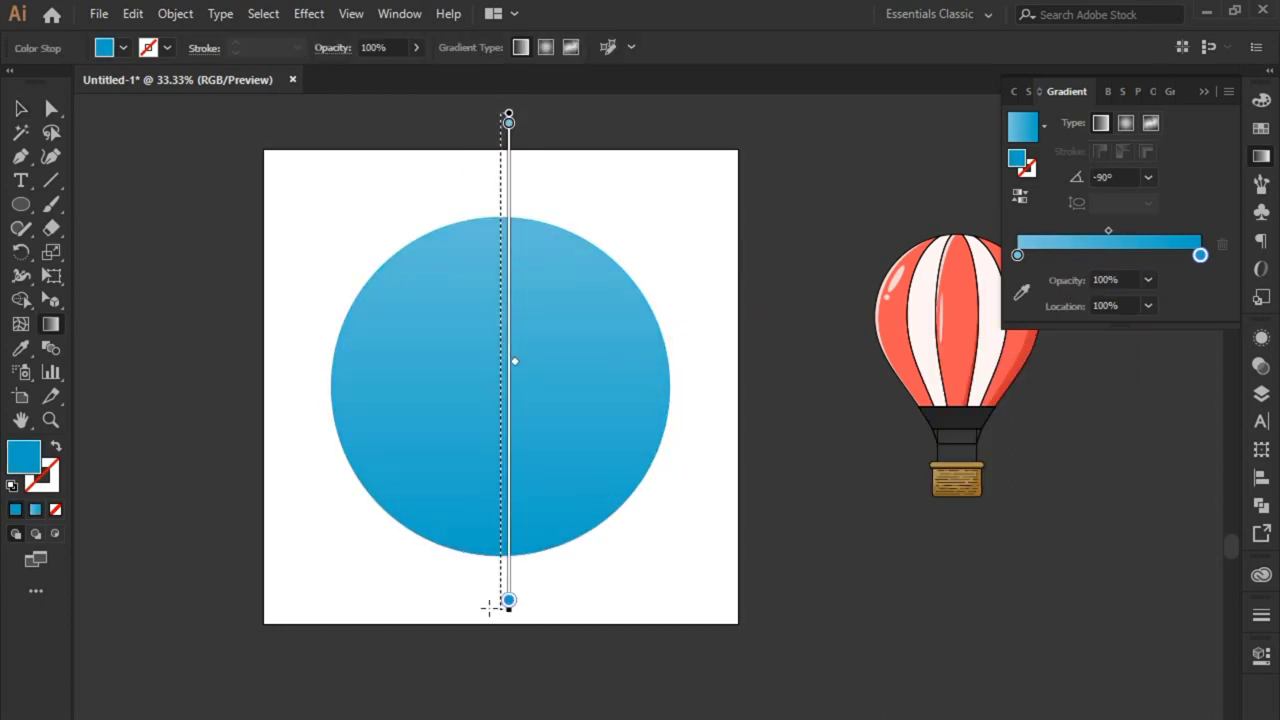
double_click(1200, 255)
drag(1125, 360, 1066, 366)
double_click(1200, 255)
click(1043, 268)
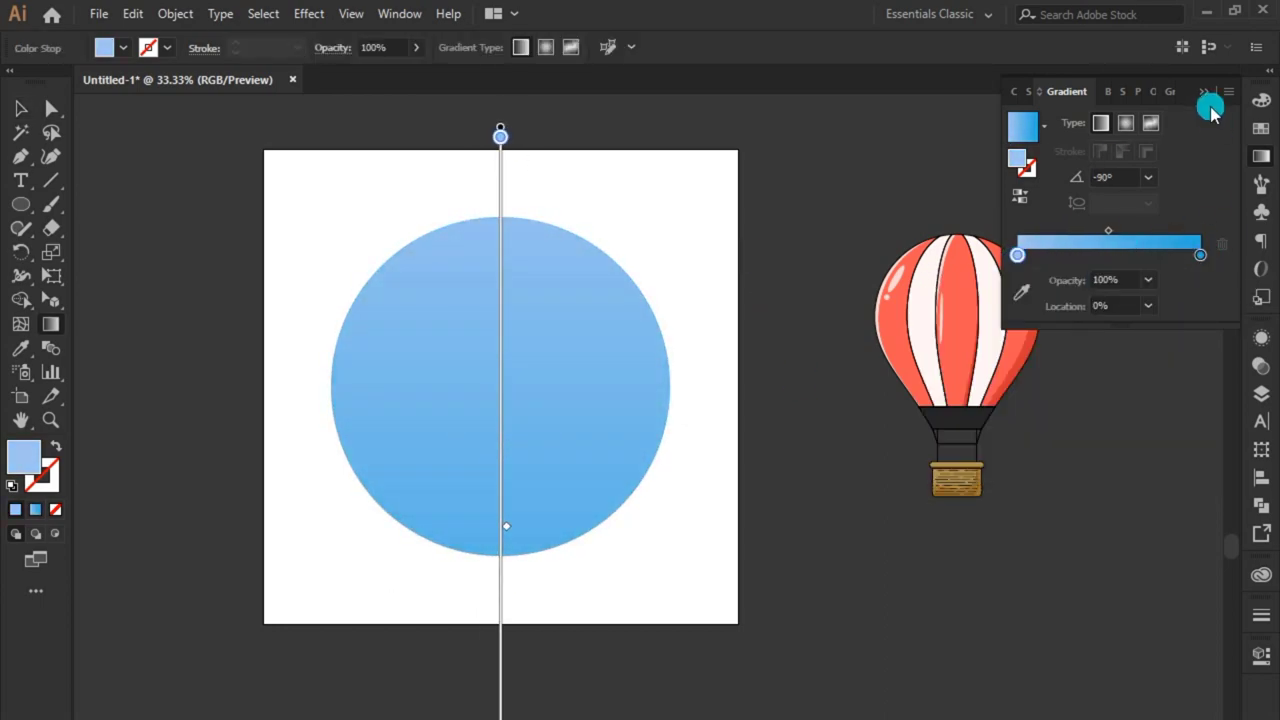
click(132, 237)
click(15, 108)
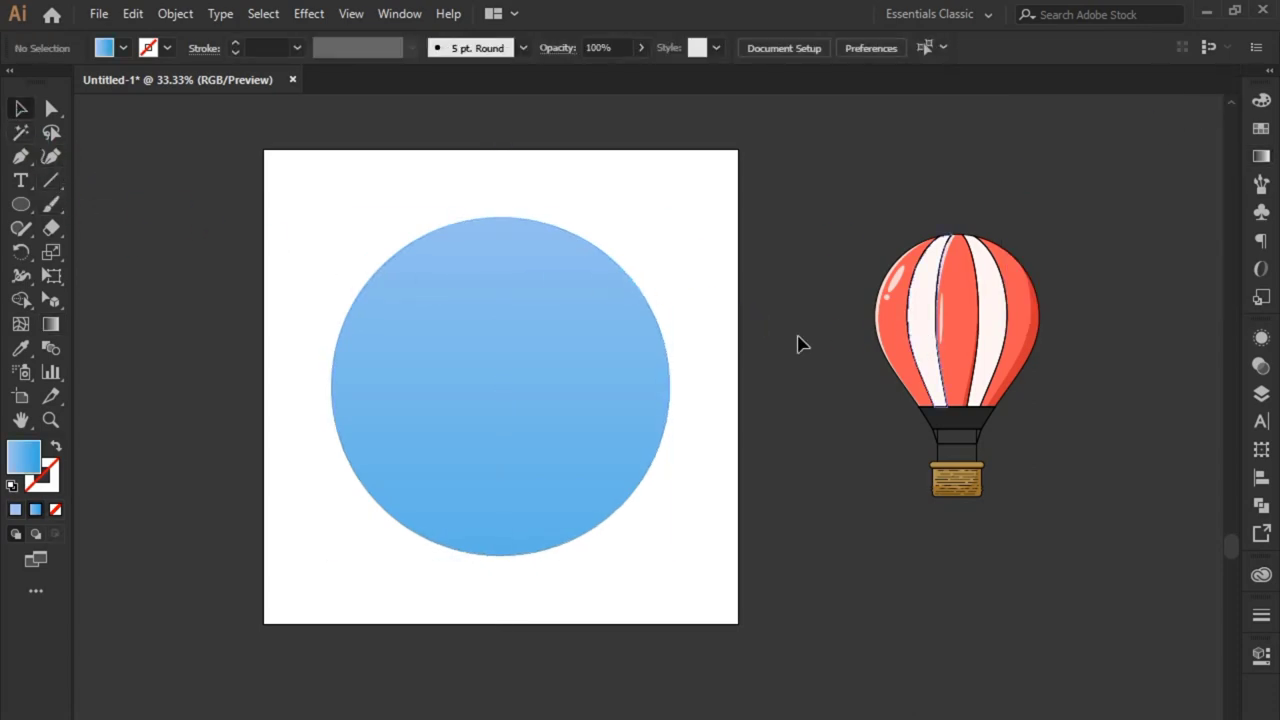
drag(928, 332, 471, 279)
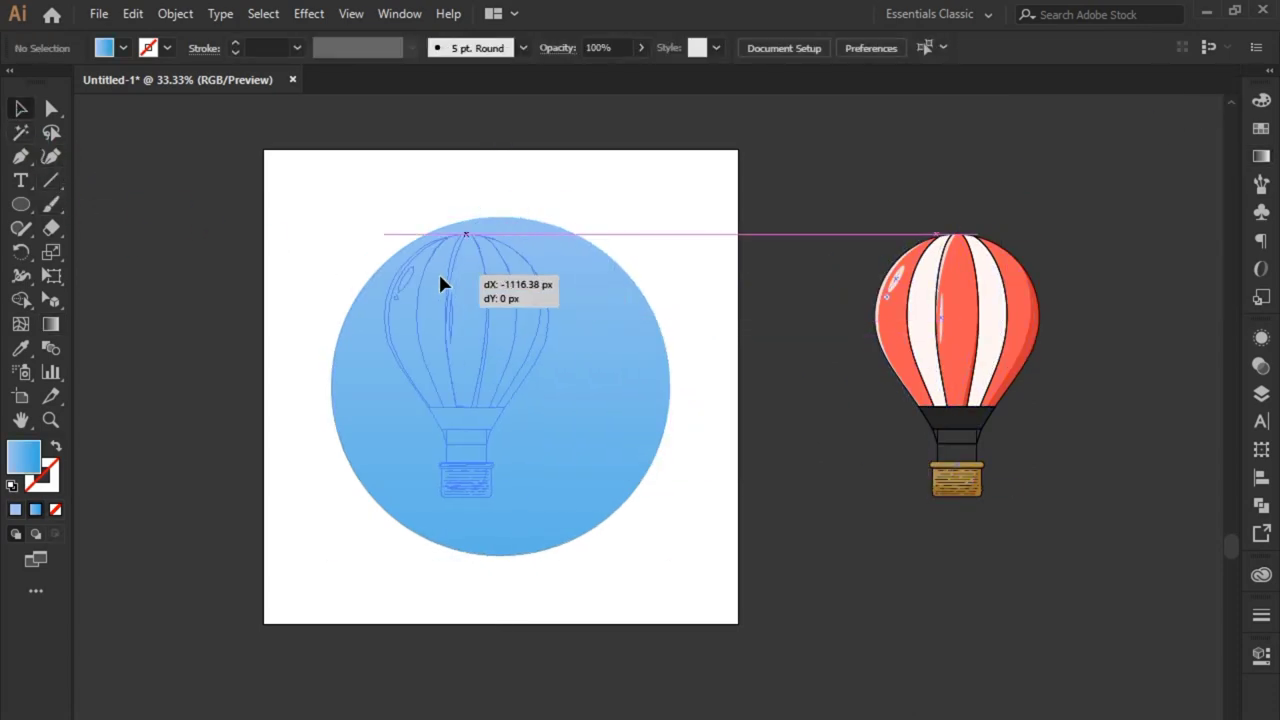
Bring the balloon to the front, in front of the blue circle.
click(671, 247)
right_click(534, 220)
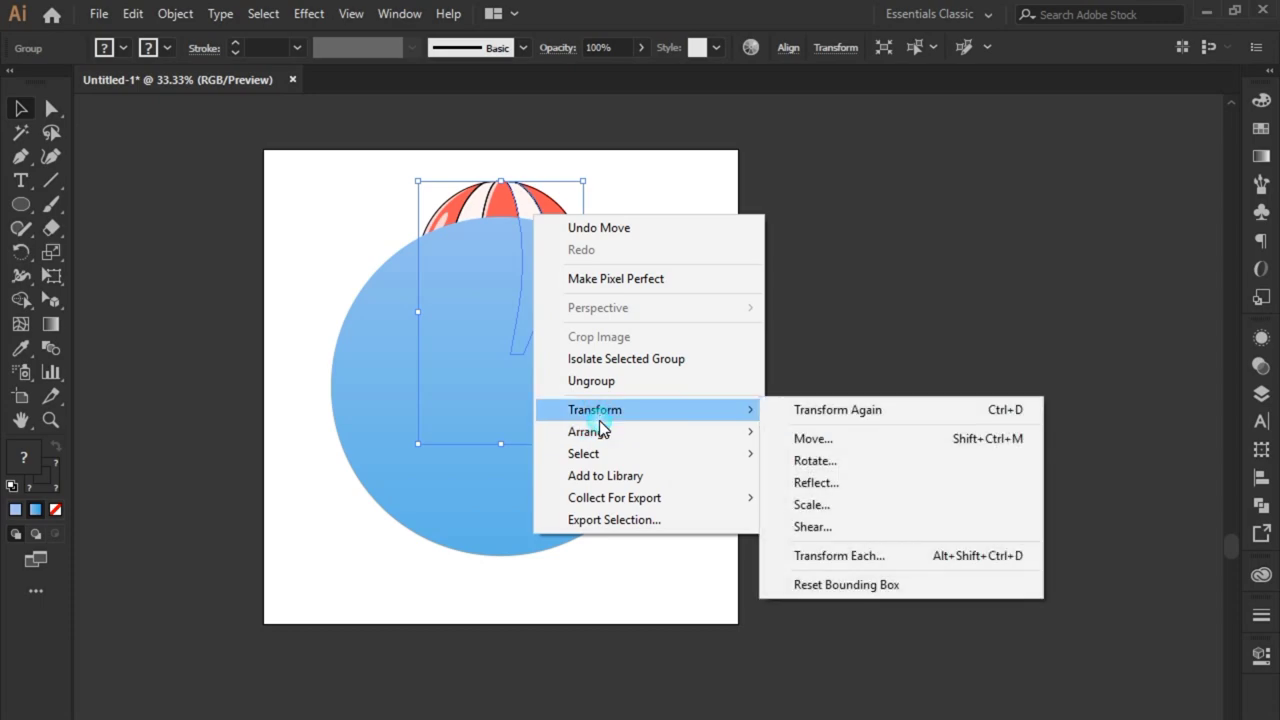
click(808, 431)
click(573, 404)
Lighten the circle's top gradient stop to pale blue #C4E2EF.
click(614, 386)
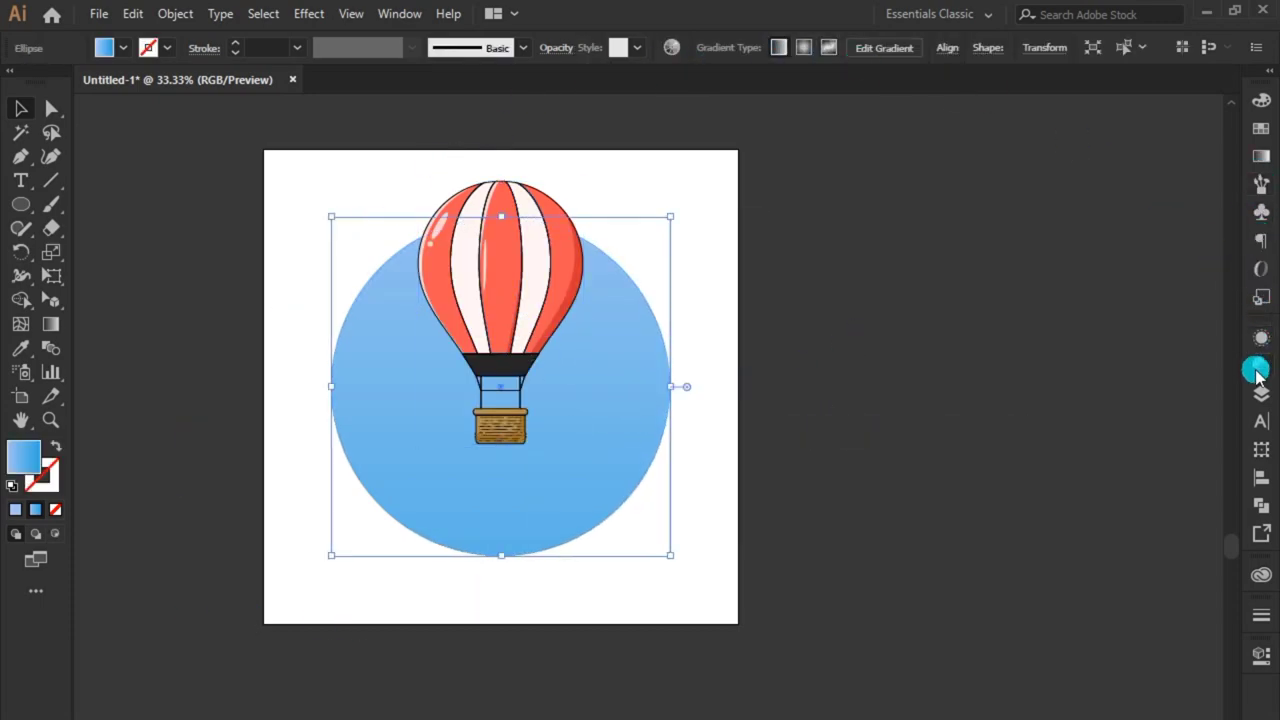
click(1261, 156)
click(1035, 281)
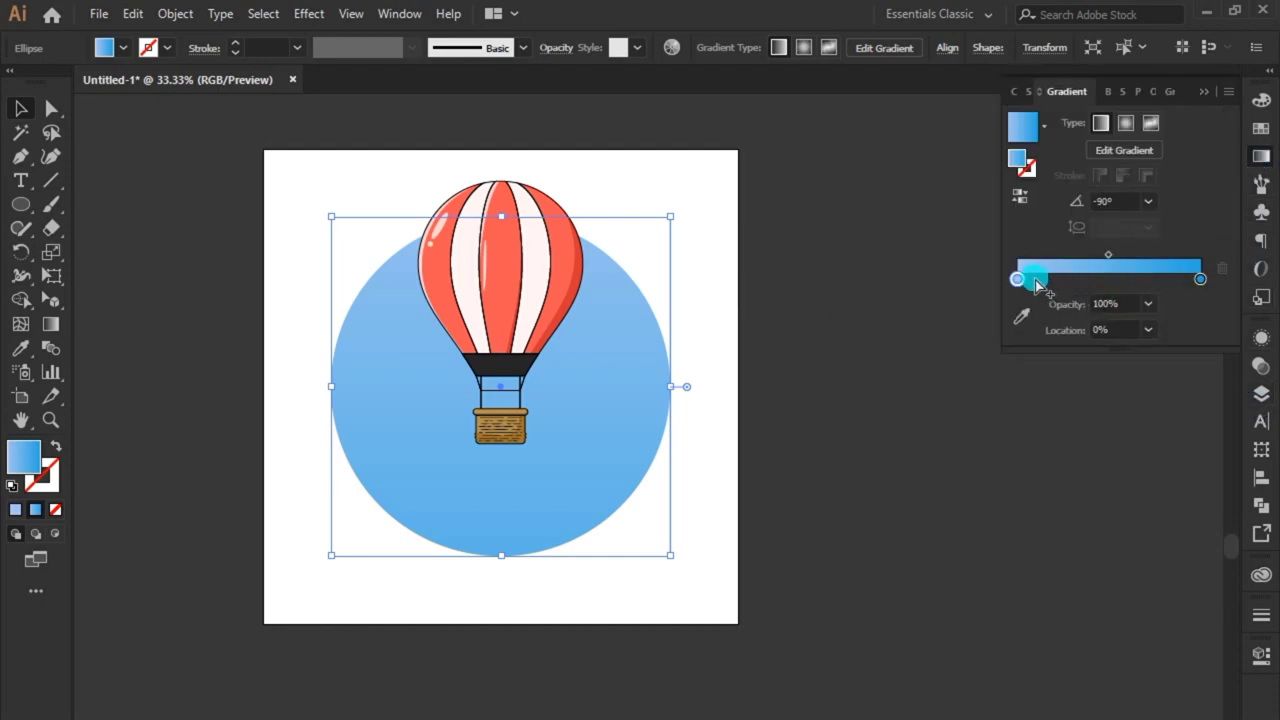
double_click(1018, 280)
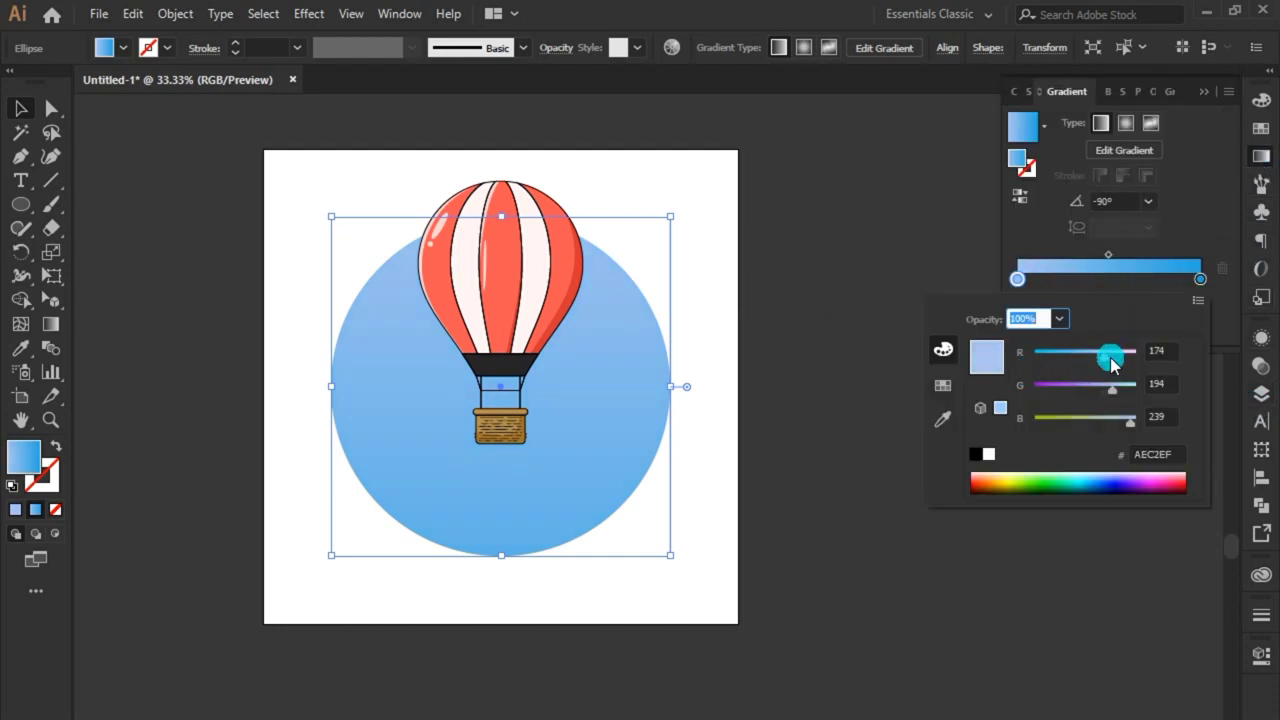
drag(1124, 366, 1117, 360)
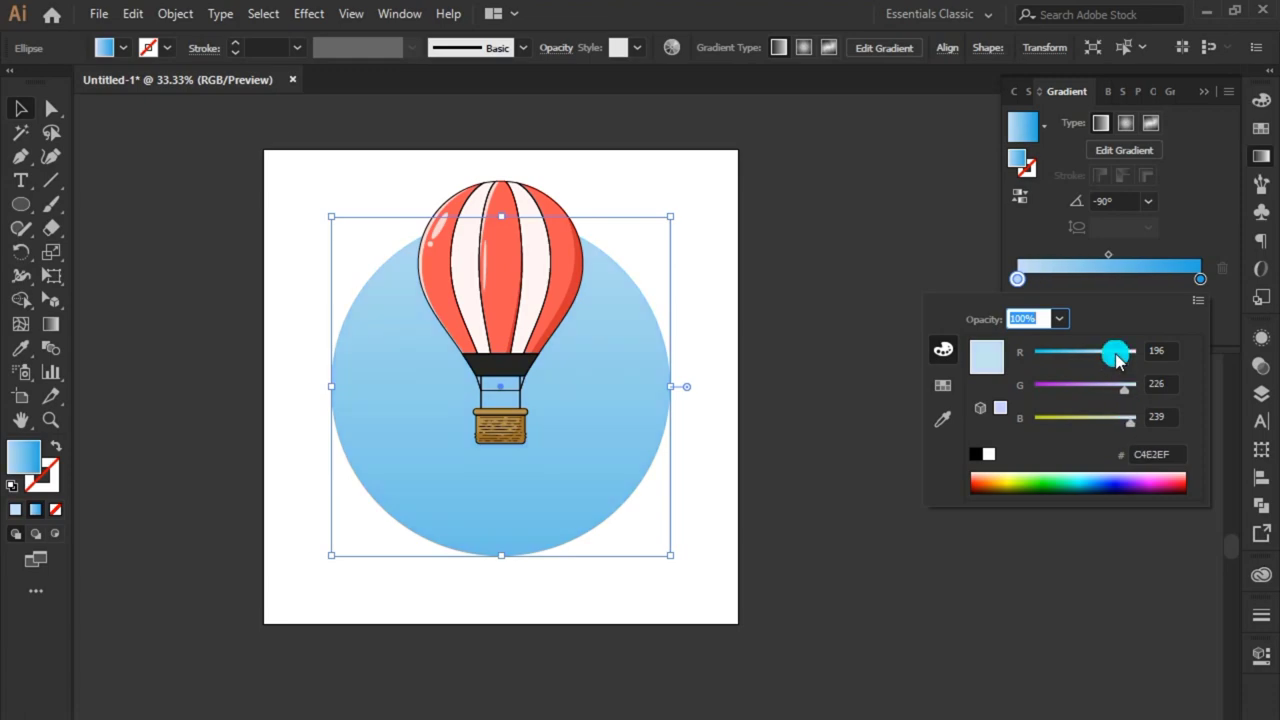
key(Escape)
click(1134, 280)
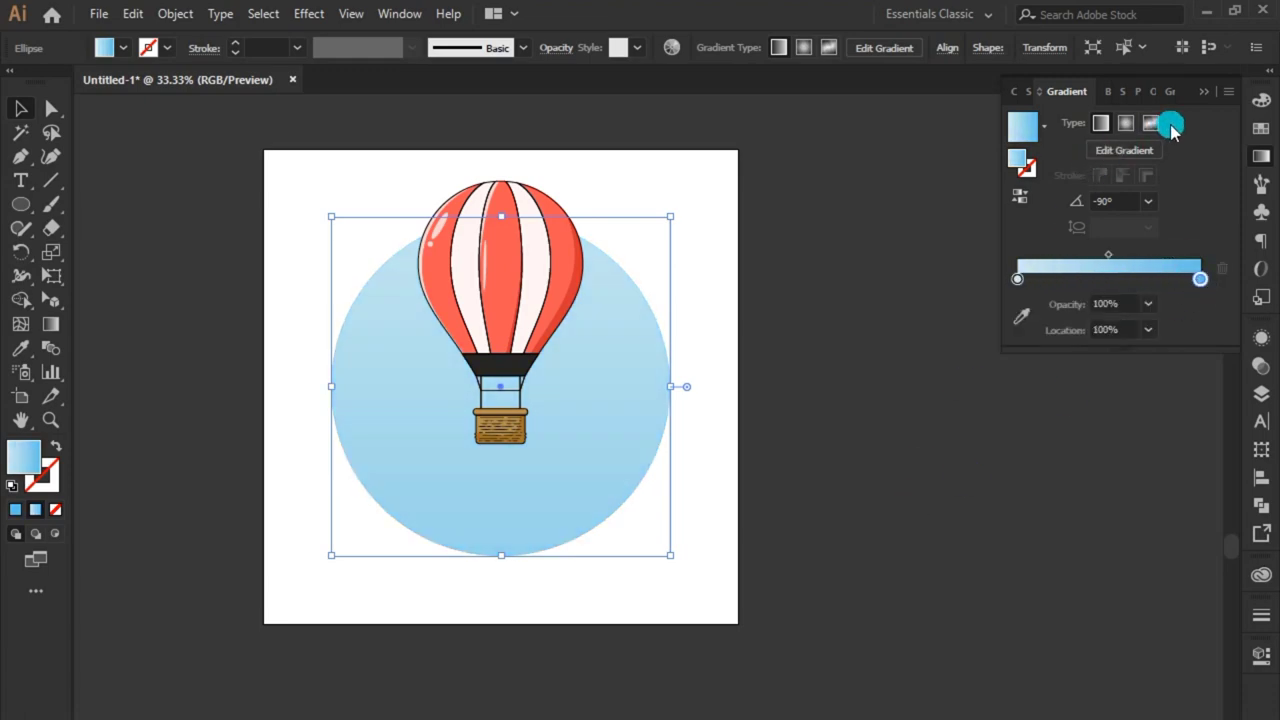
click(1204, 91)
click(176, 178)
Align the balloon and circle horizontally, then deselect.
click(434, 261)
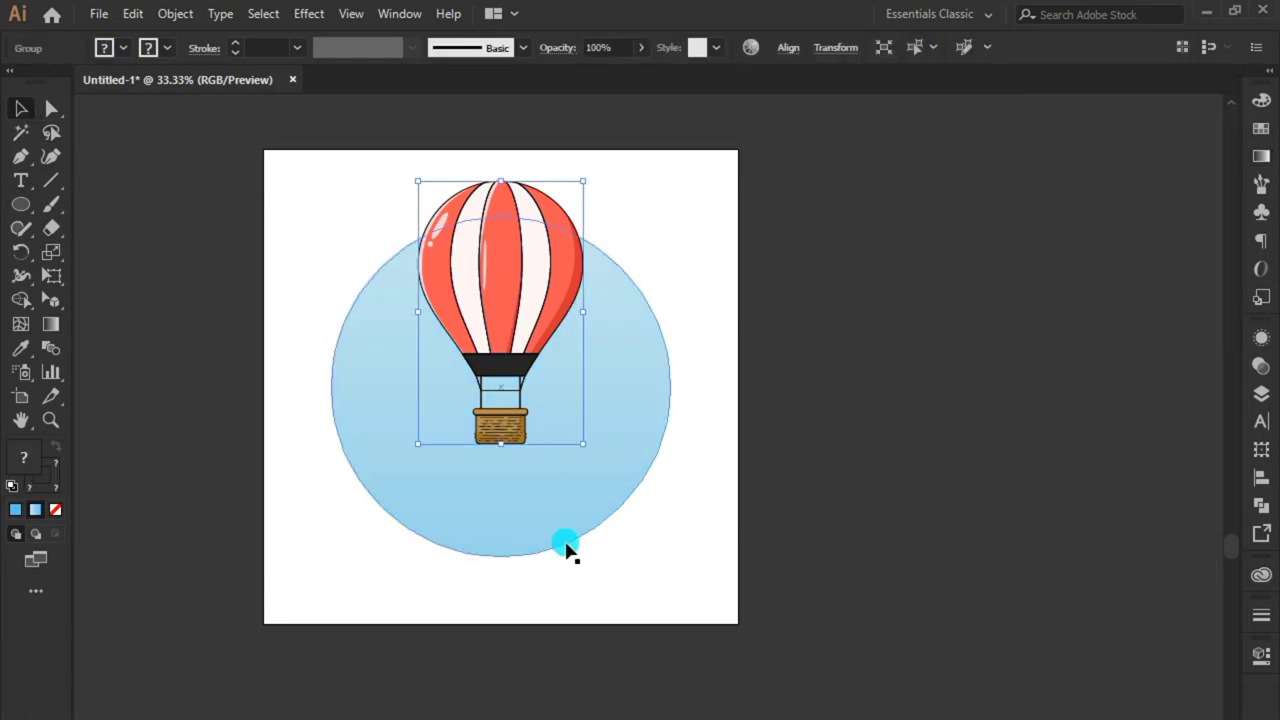
shift+click(563, 542)
click(790, 47)
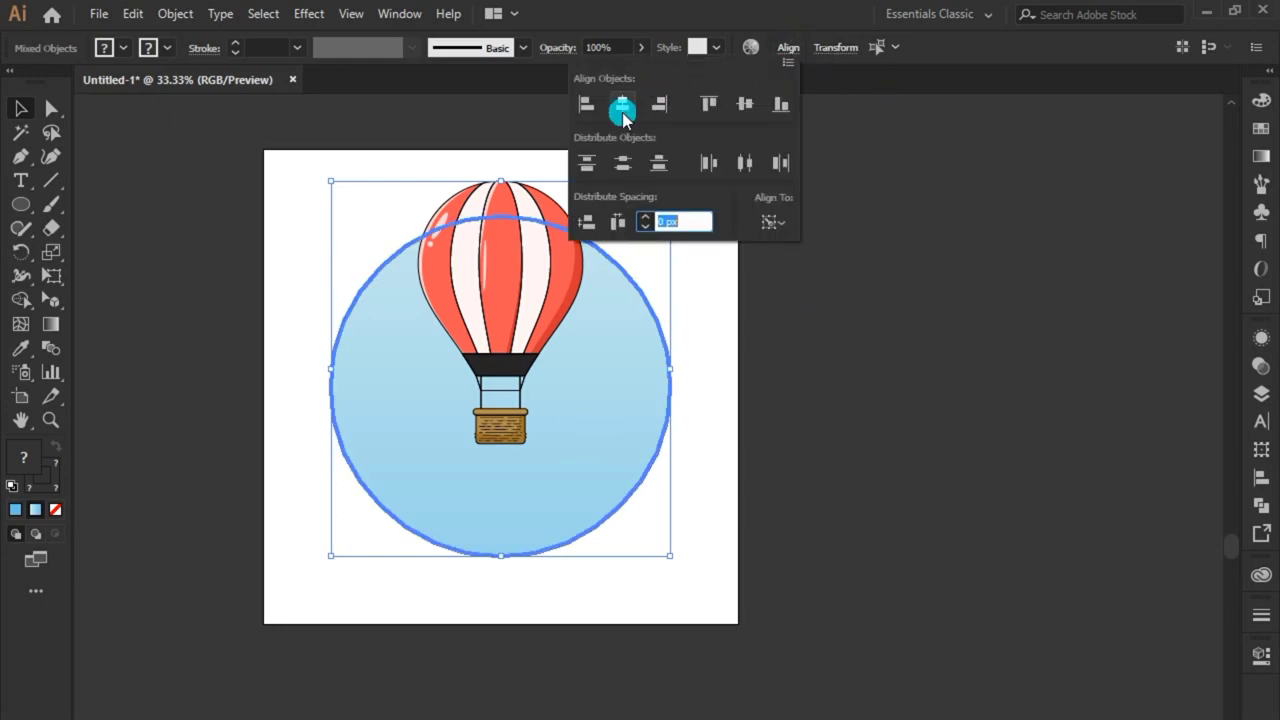
click(757, 473)
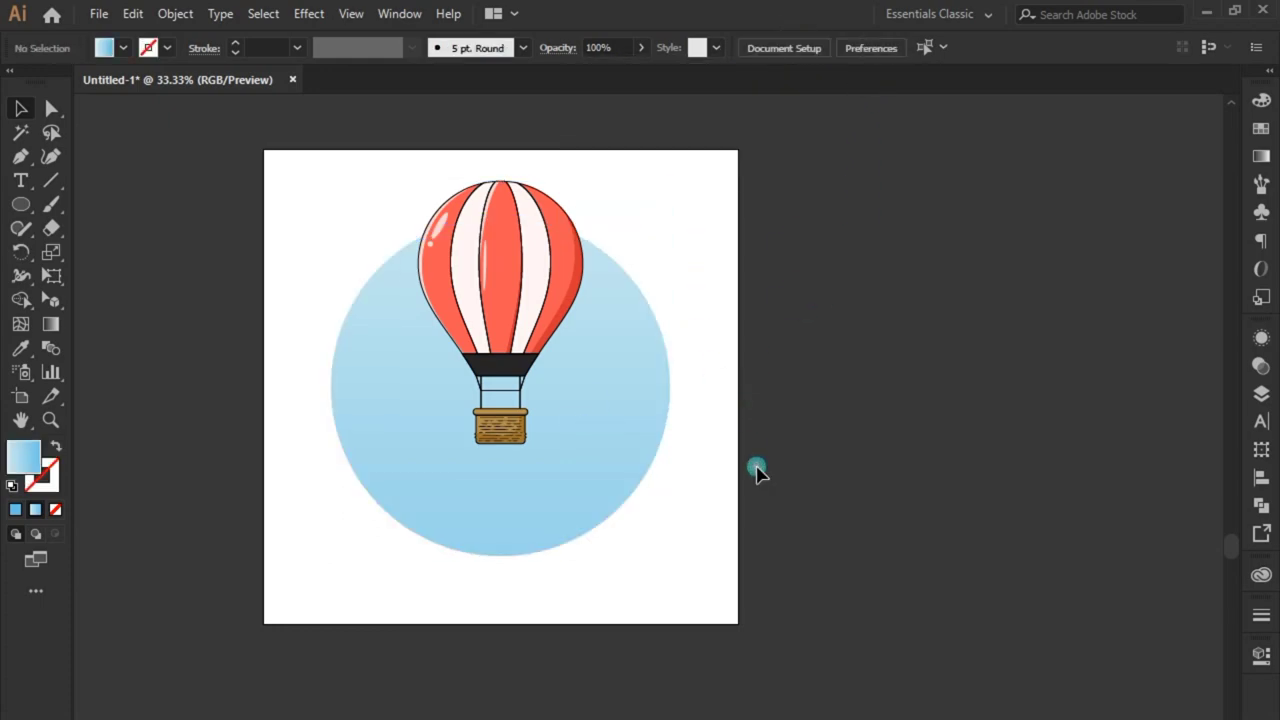
Draw a closed wavy hill outline across the lower part of the sky circle with the Pen tool.
click(305, 440)
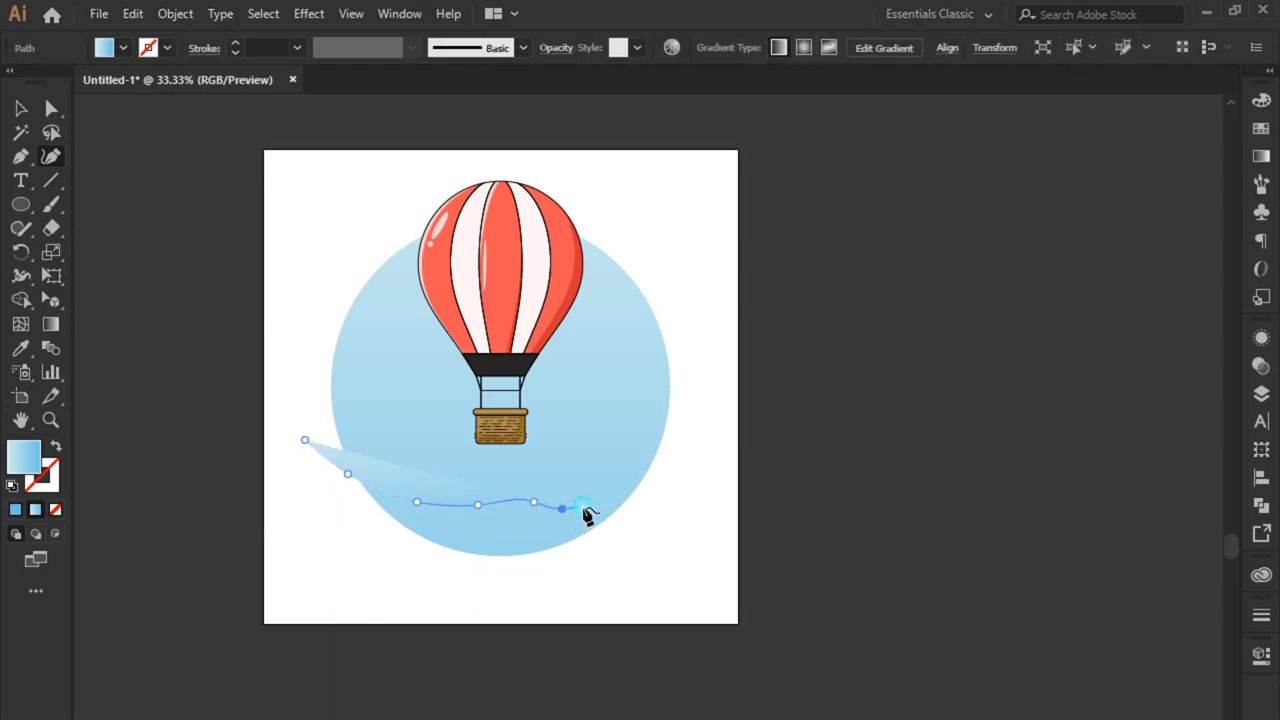
click(562, 510)
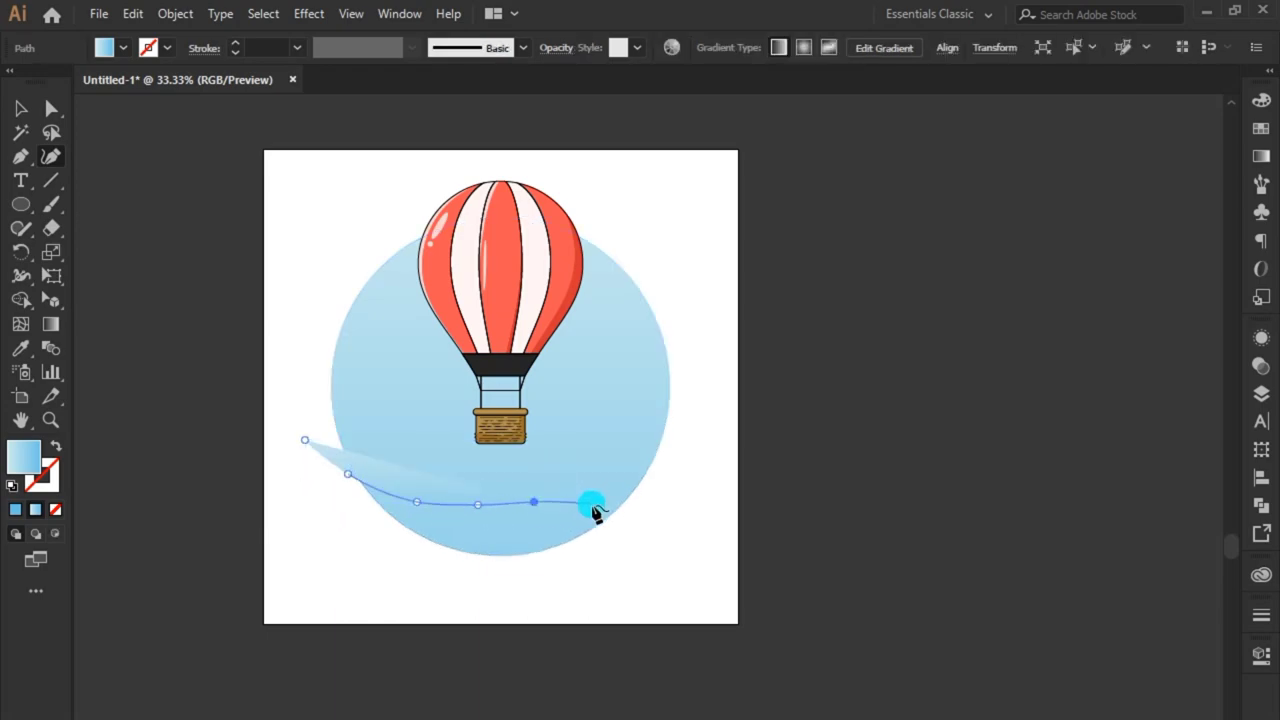
click(592, 511)
click(629, 521)
mouse_move(352, 595)
mouse_down()
mouse_move(359, 566)
mouse_move(591, 571)
mouse_up()
click(331, 501)
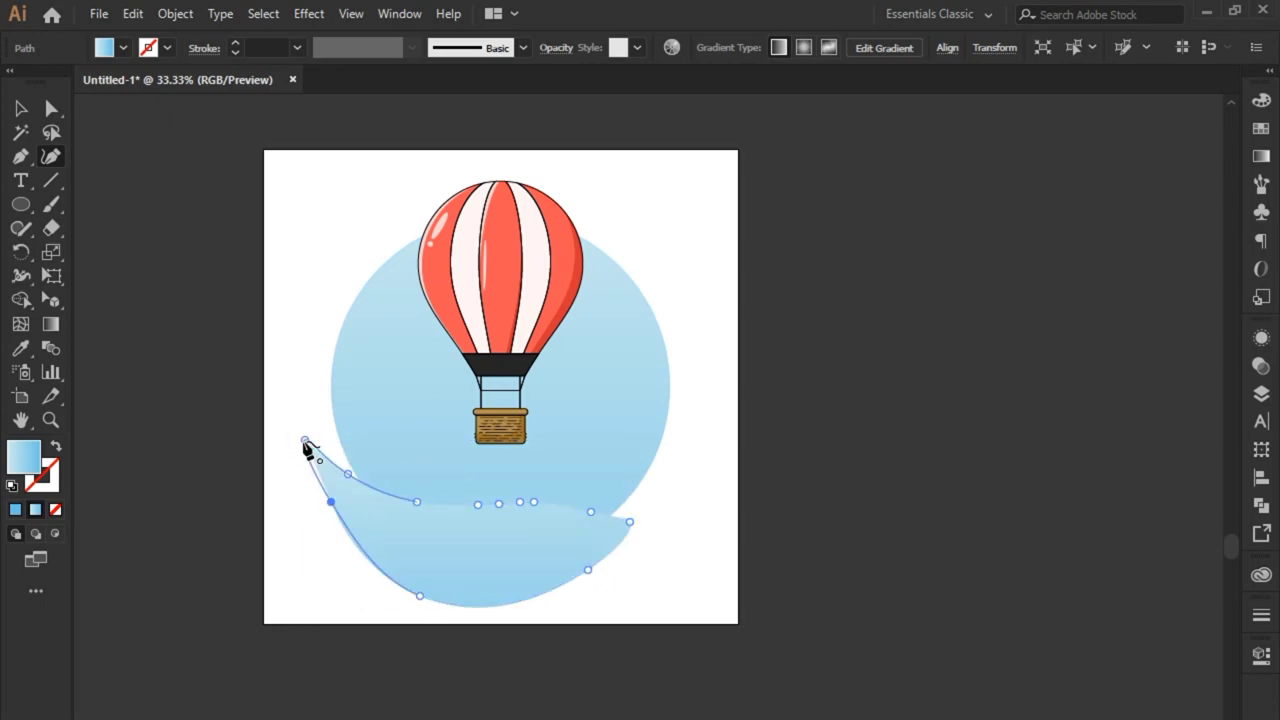
click(20, 108)
click(357, 517)
click(506, 494)
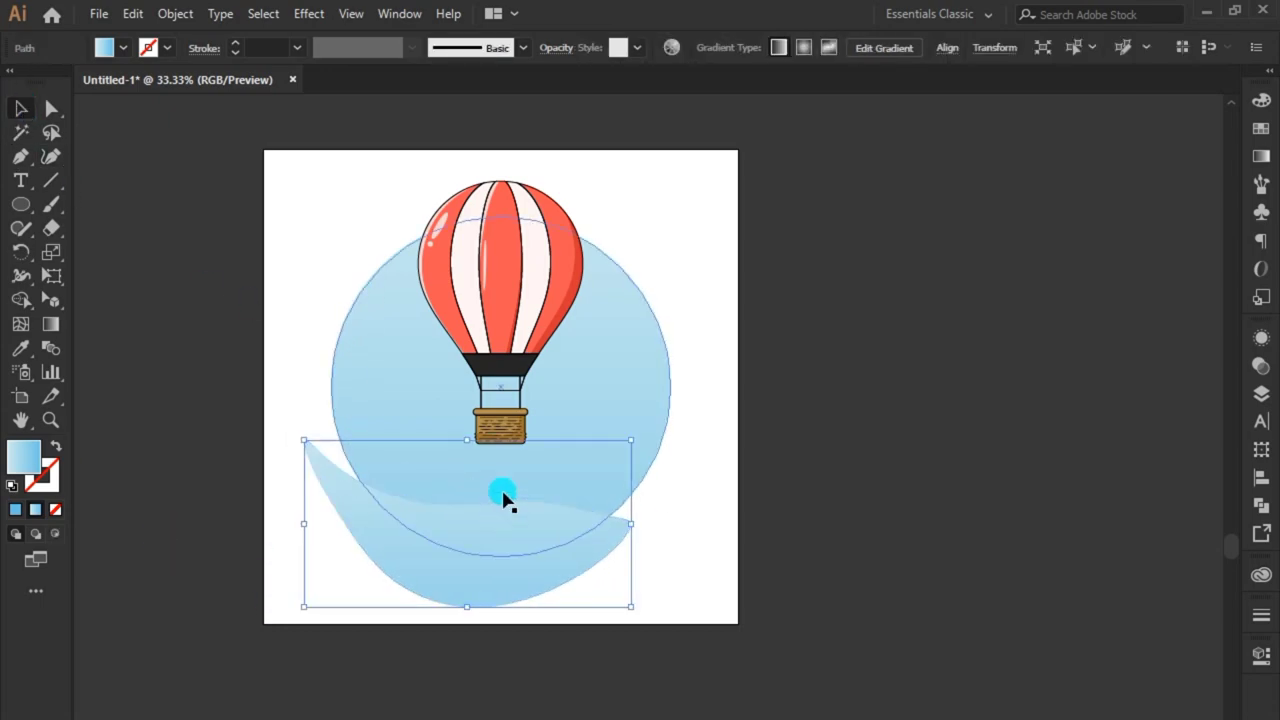
Give the hill a gradient, making the left stop green and trying swatch greens on the right stop.
key(g)
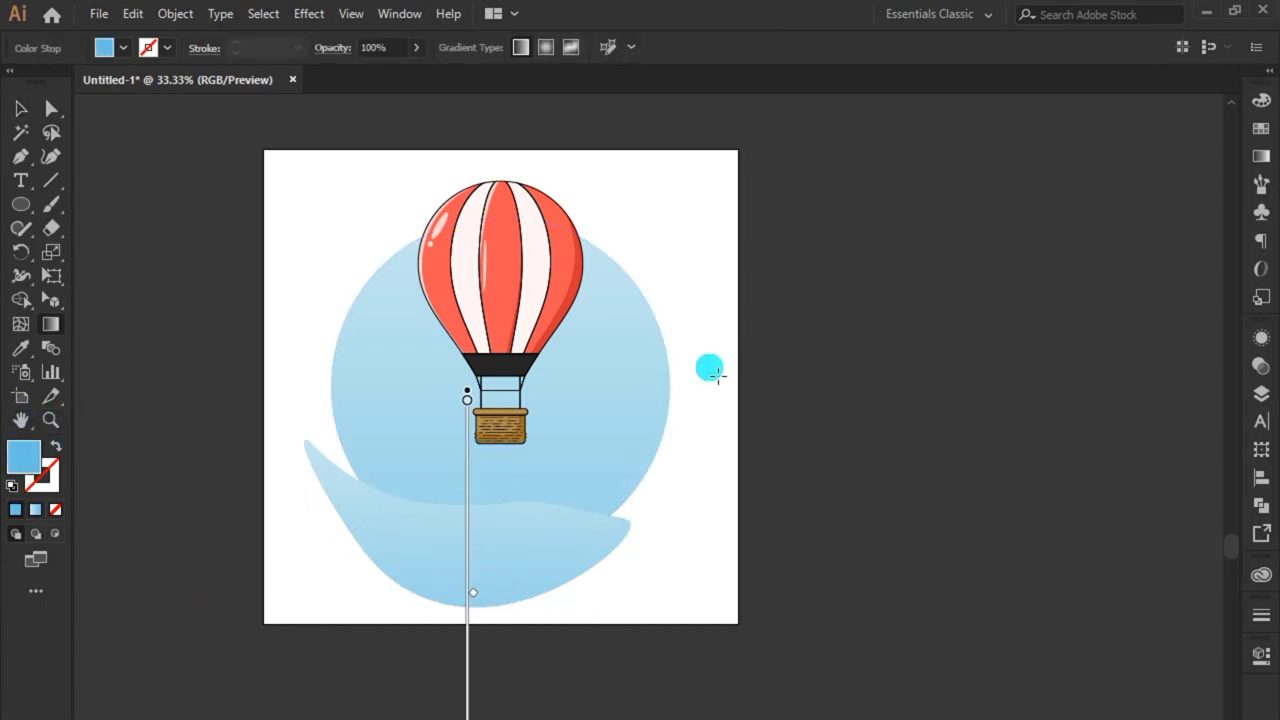
click(1261, 156)
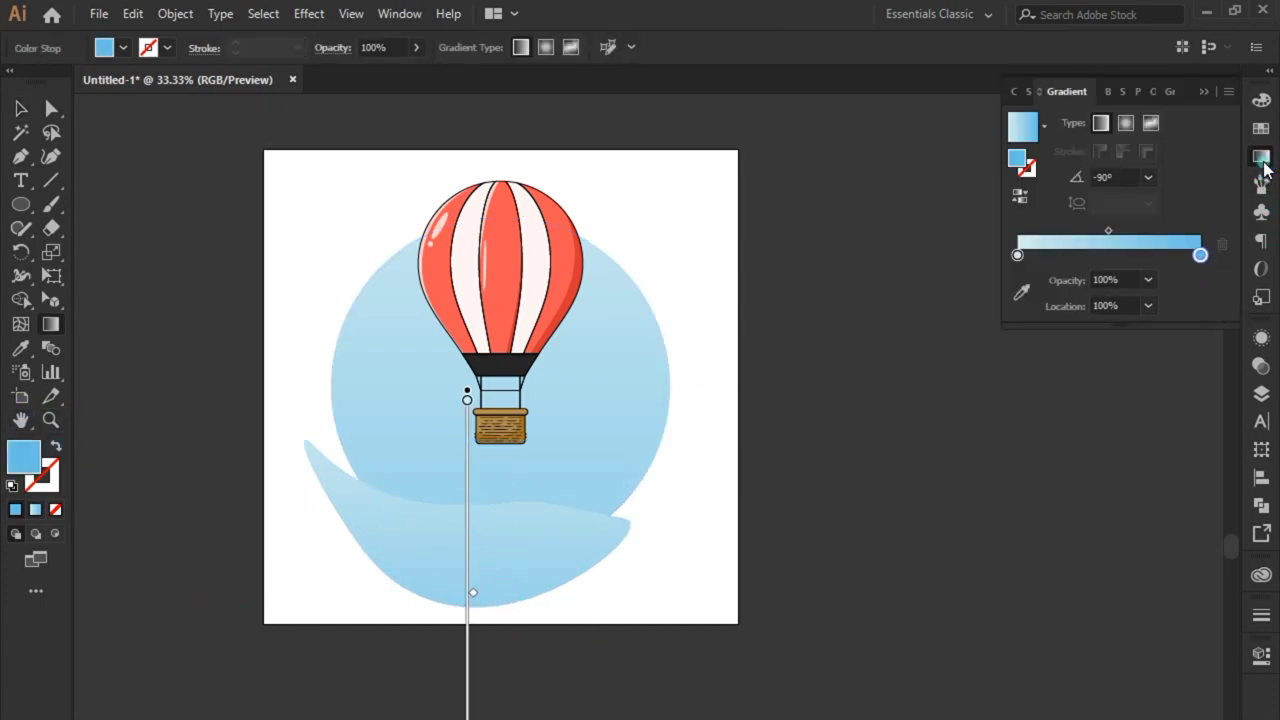
double_click(1018, 257)
drag(1133, 460, 1051, 466)
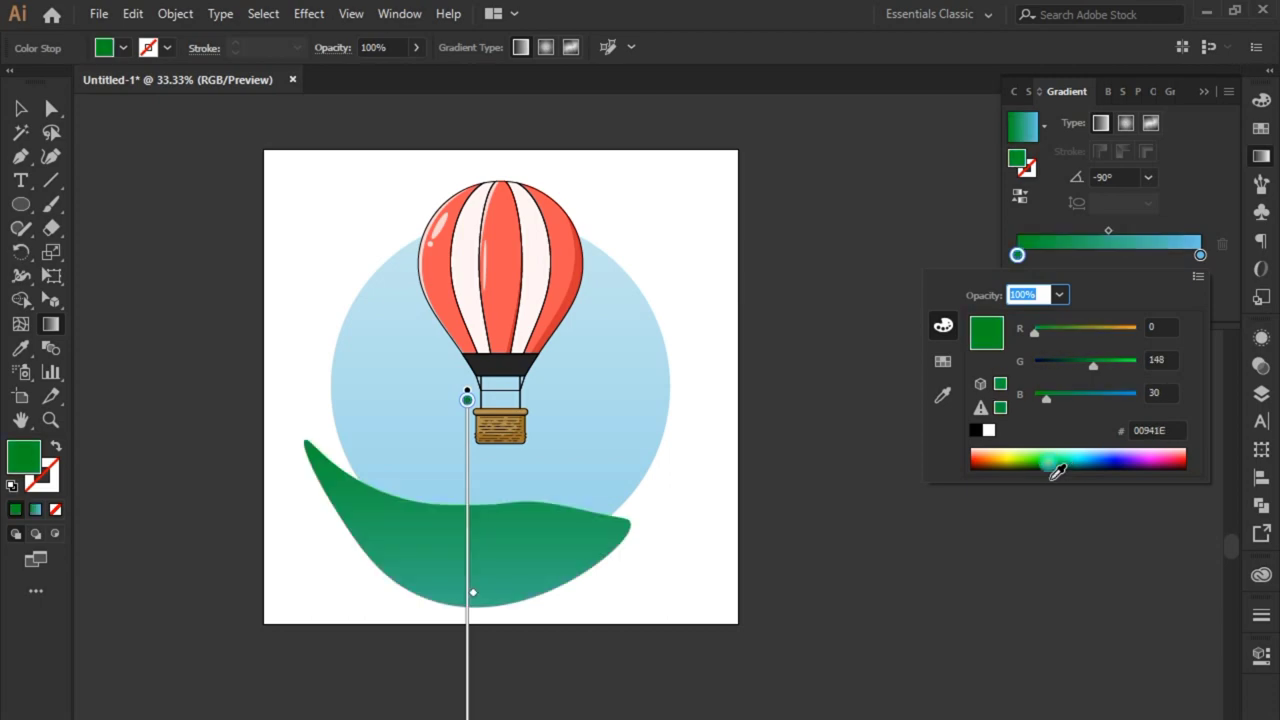
double_click(1200, 255)
click(943, 361)
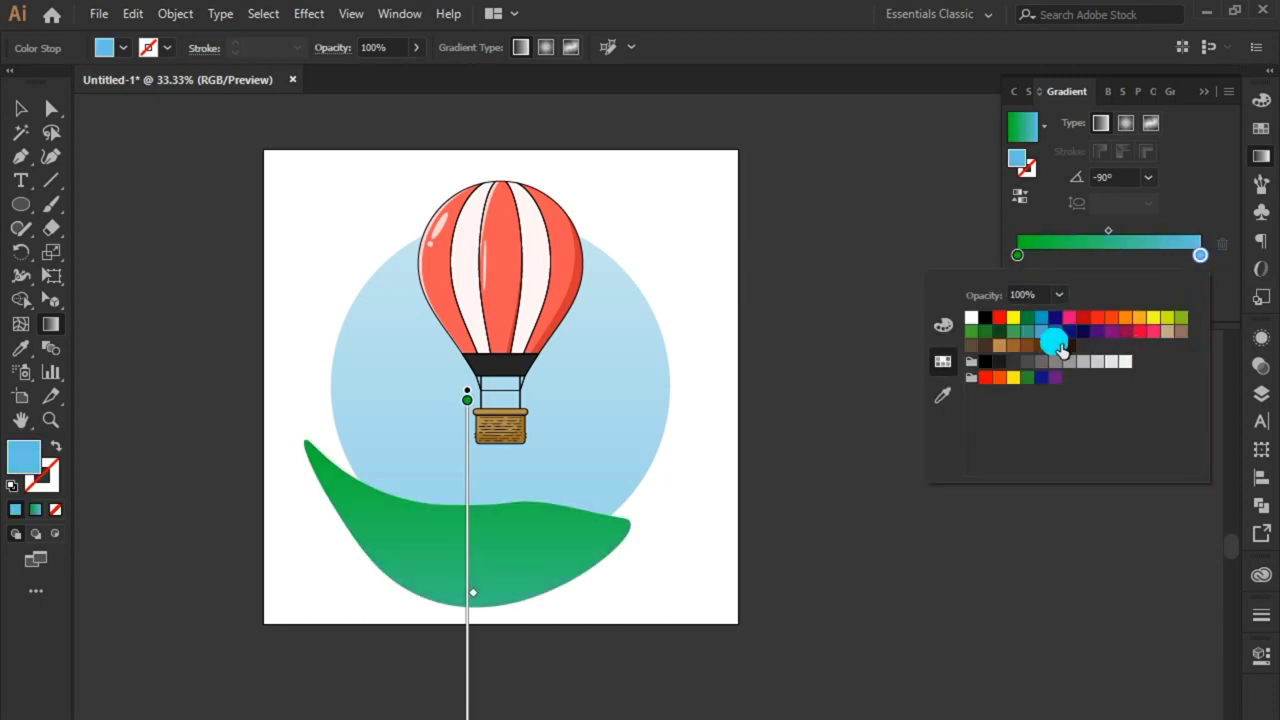
click(987, 333)
click(1013, 331)
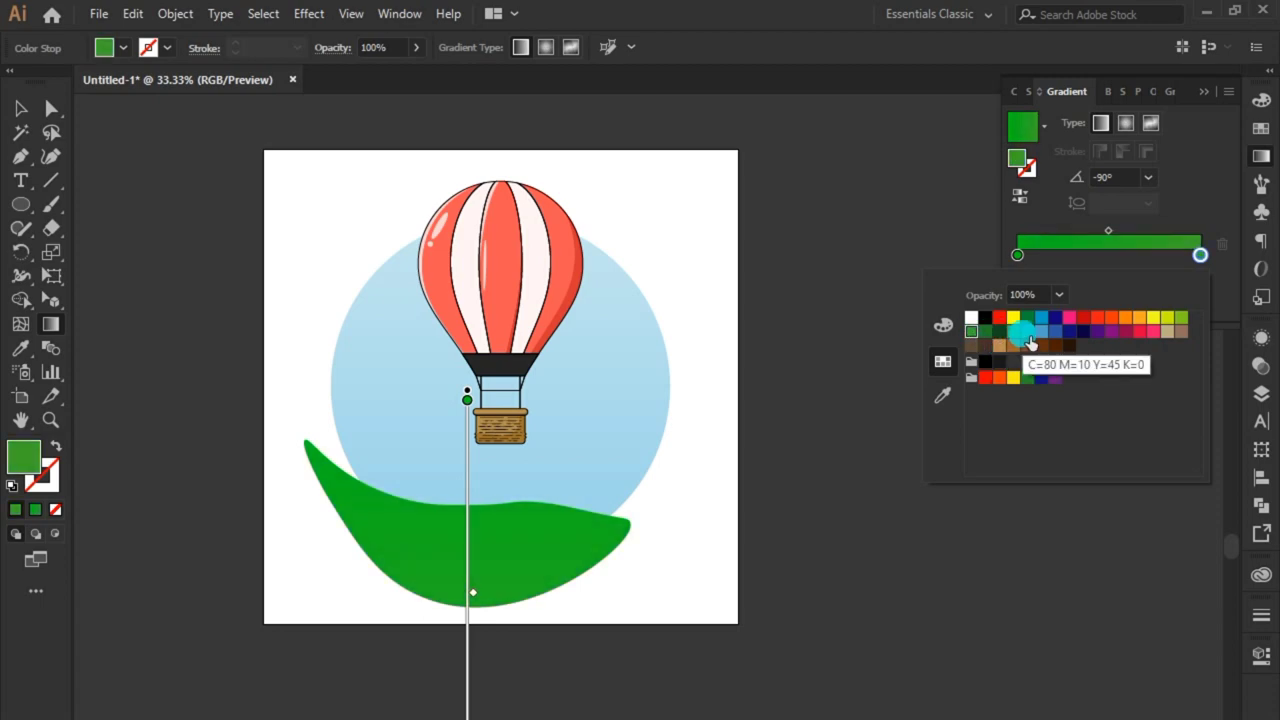
click(1034, 334)
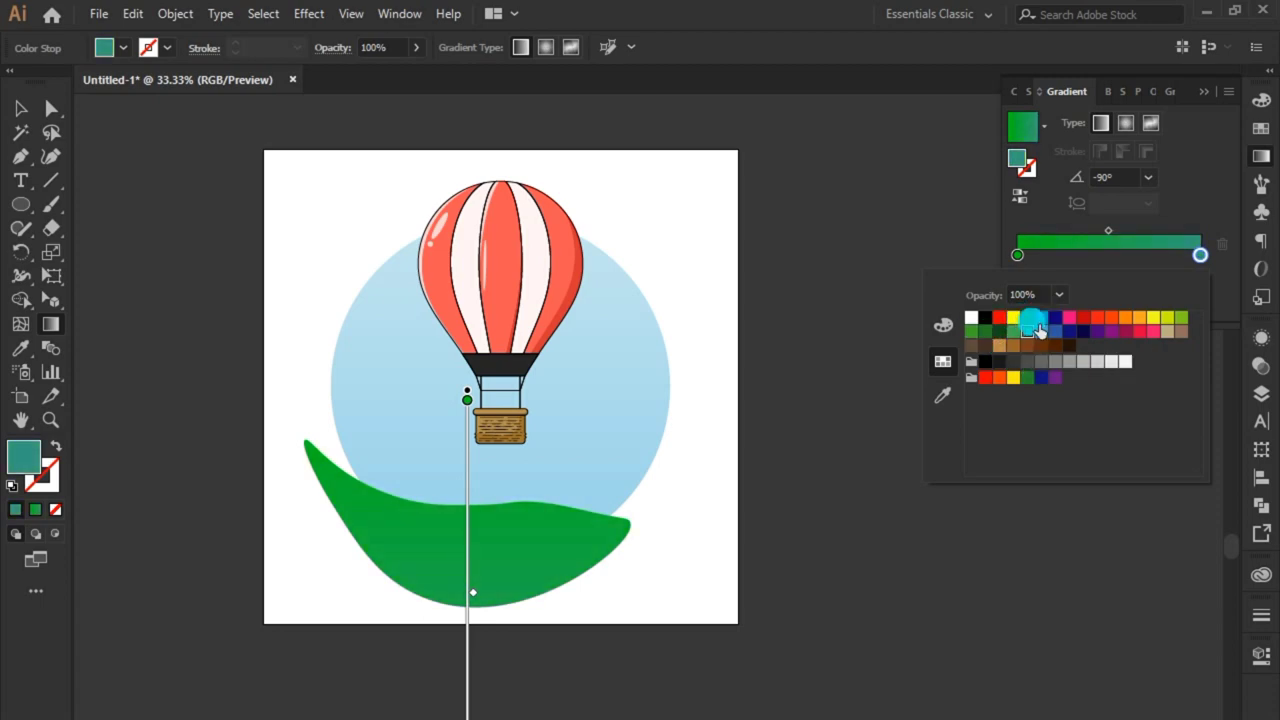
click(1027, 318)
Set the right gradient stop to a dark green swatch.
double_click(1021, 257)
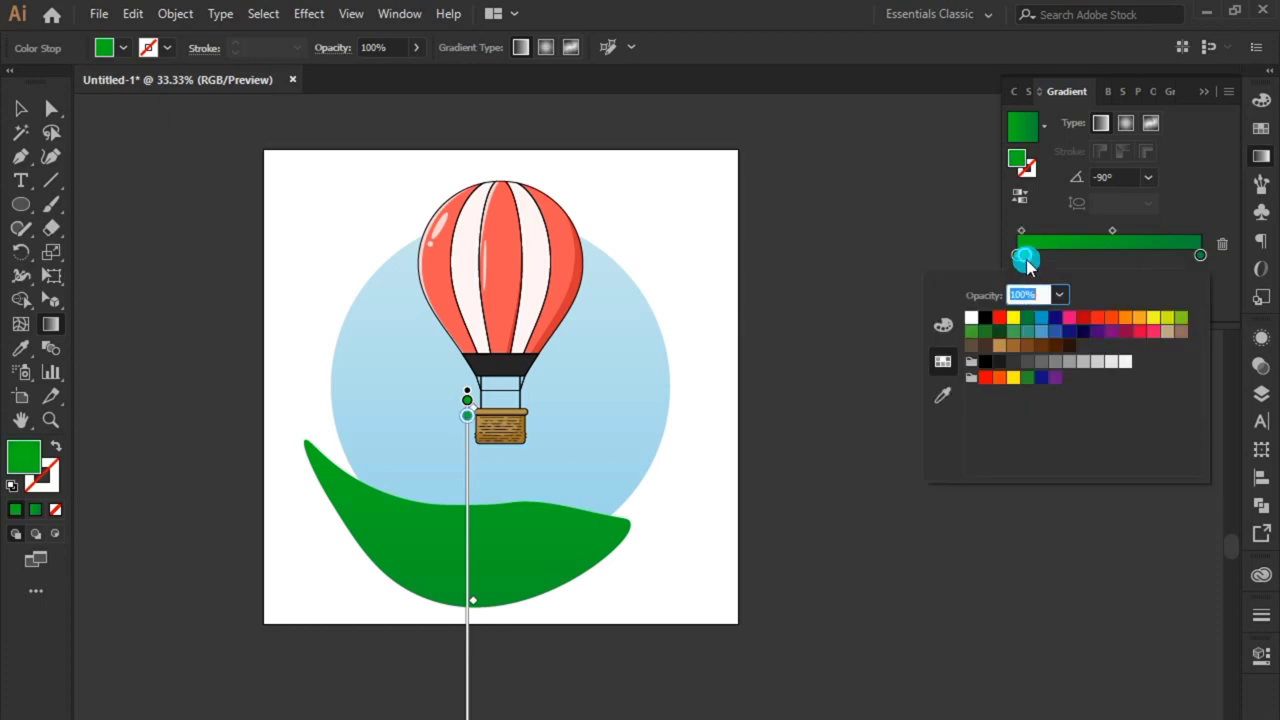
click(1025, 259)
click(1199, 255)
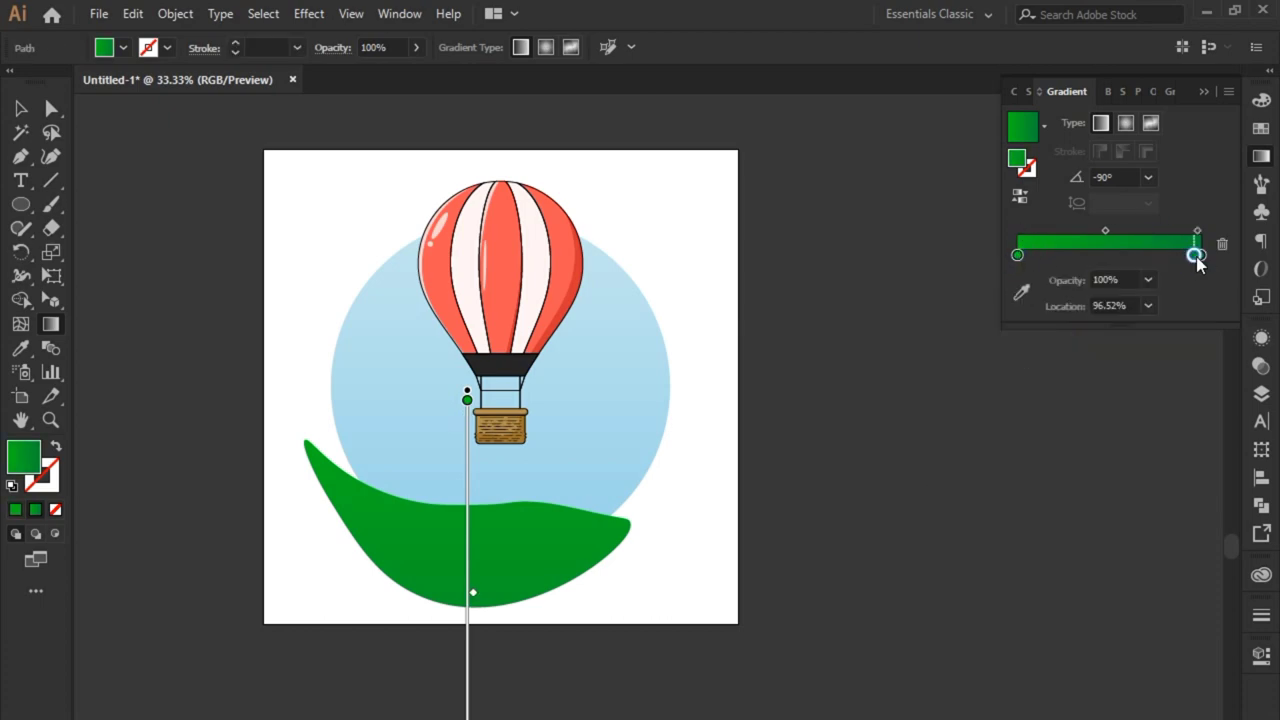
double_click(1200, 255)
click(999, 331)
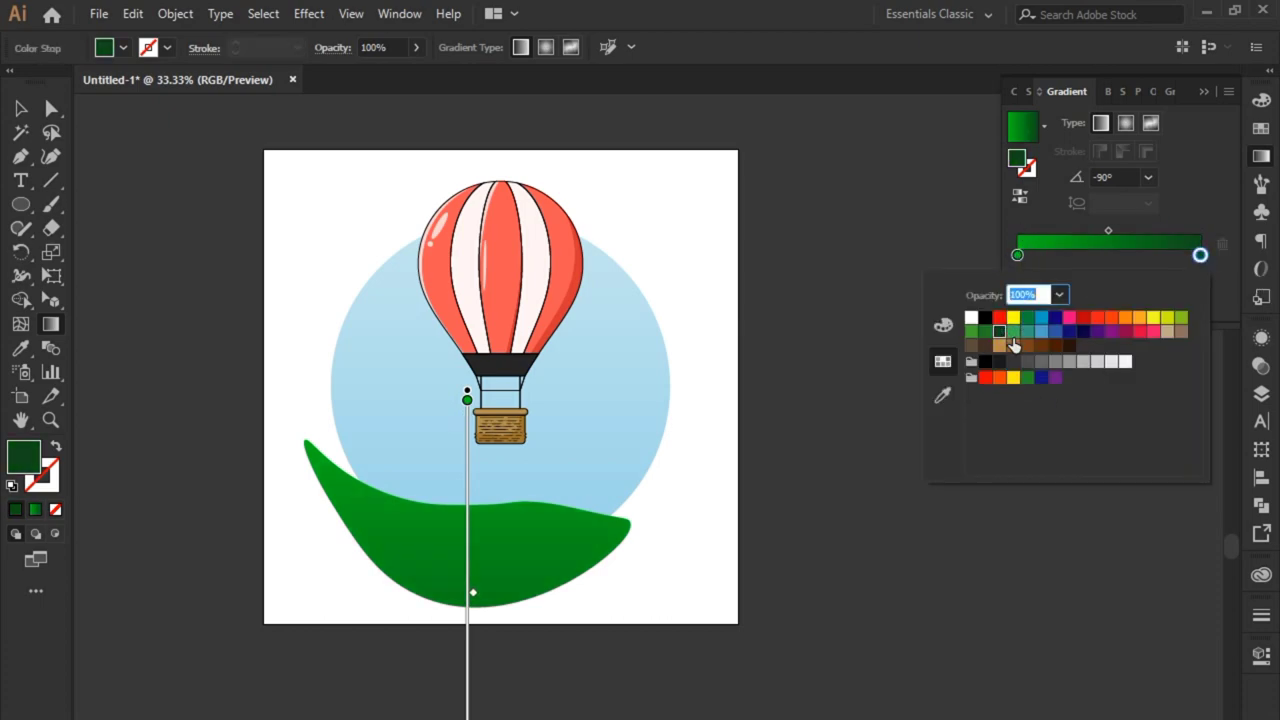
click(1017, 253)
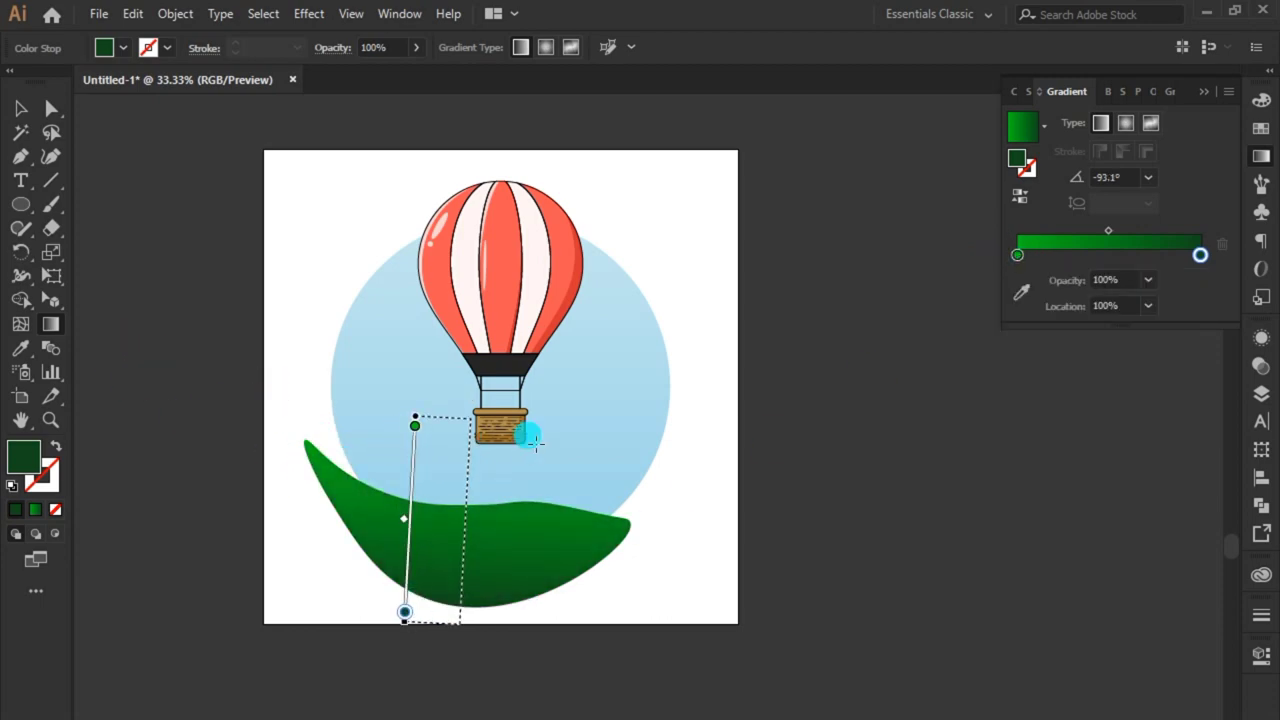
Angle the hill's light-to-dark green gradient diagonally, about -103.9°, from mid-hill to its bottom.
drag(528, 434, 405, 616)
drag(464, 462, 429, 608)
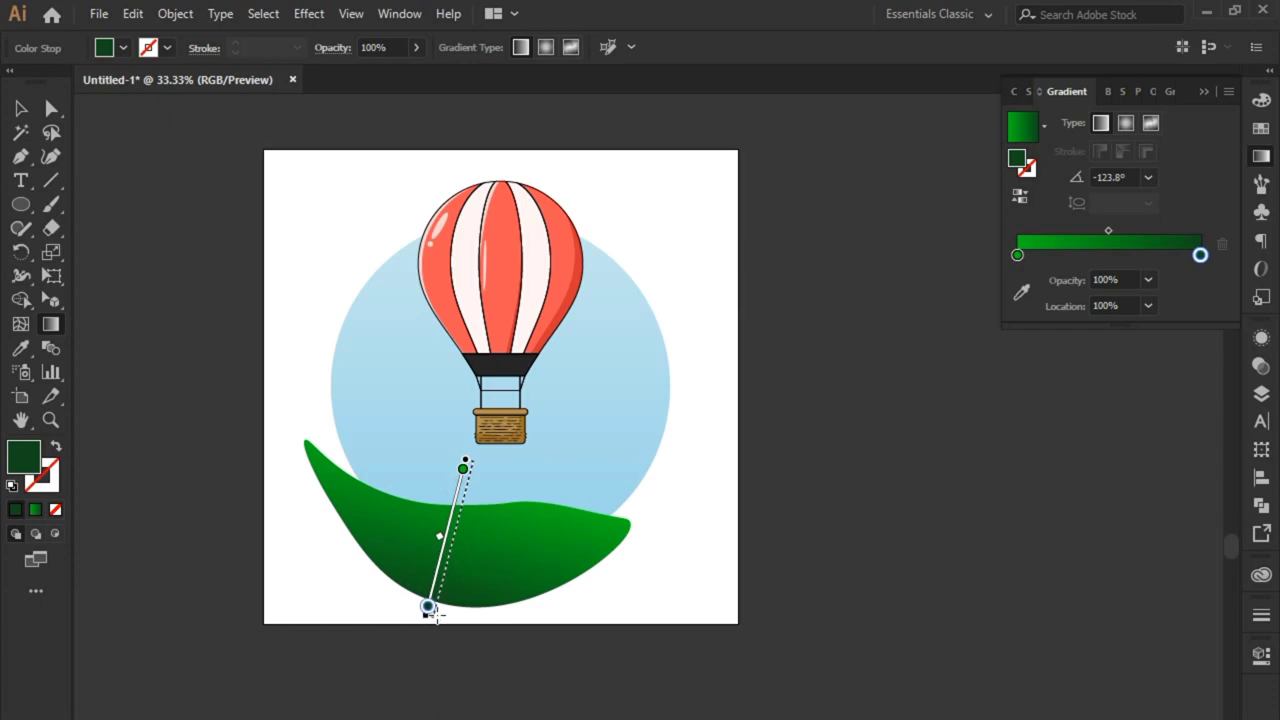
click(20, 108)
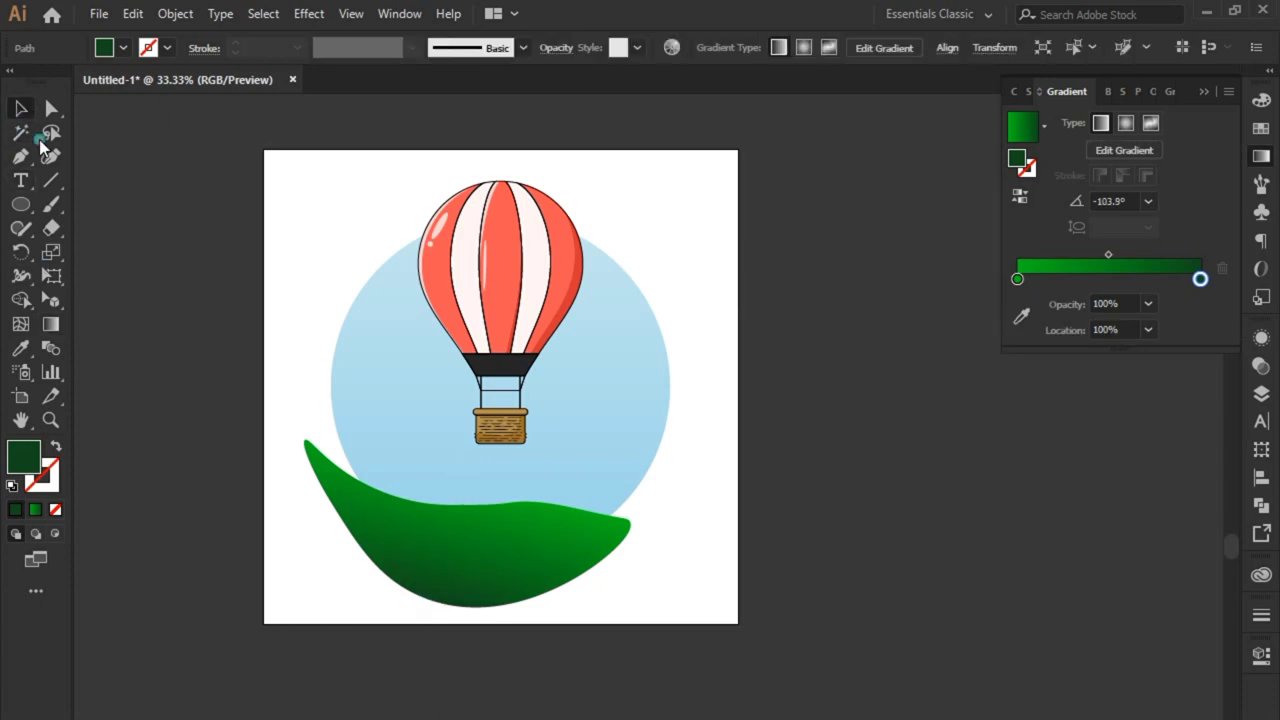
click(445, 588)
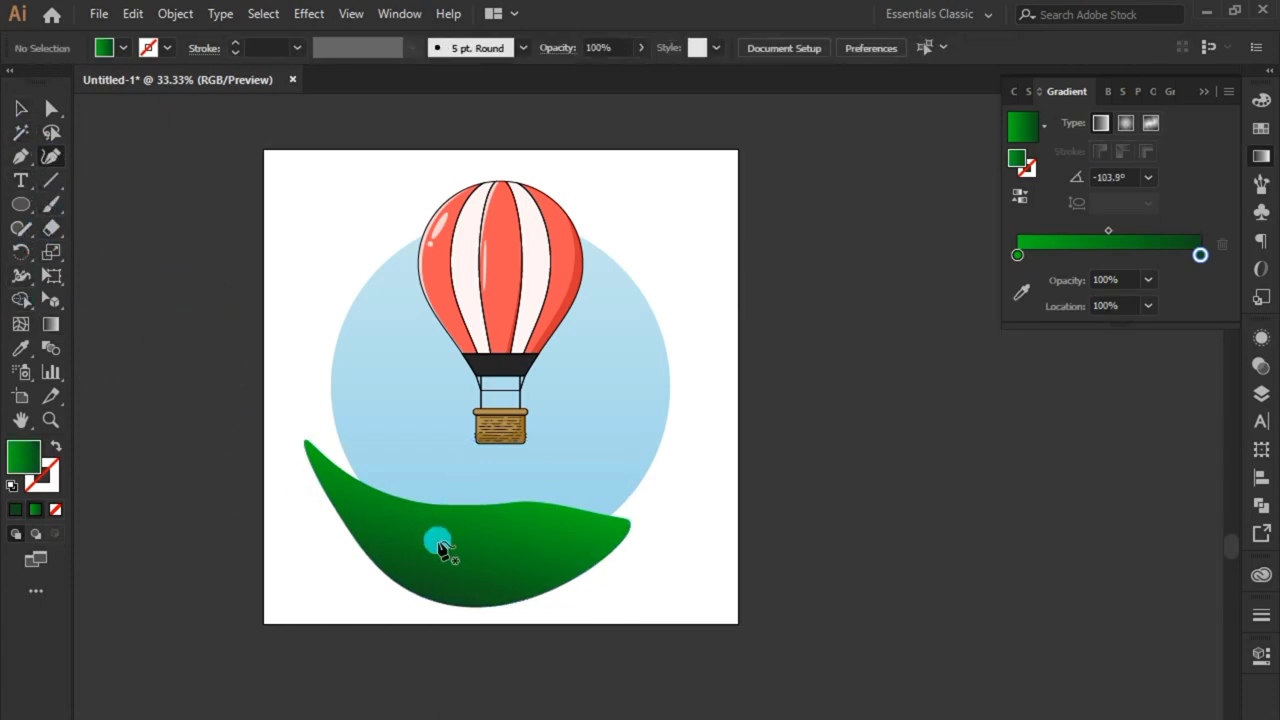
Fill the second leaf-shaped hill with the green gradient.
click(20, 108)
click(100, 206)
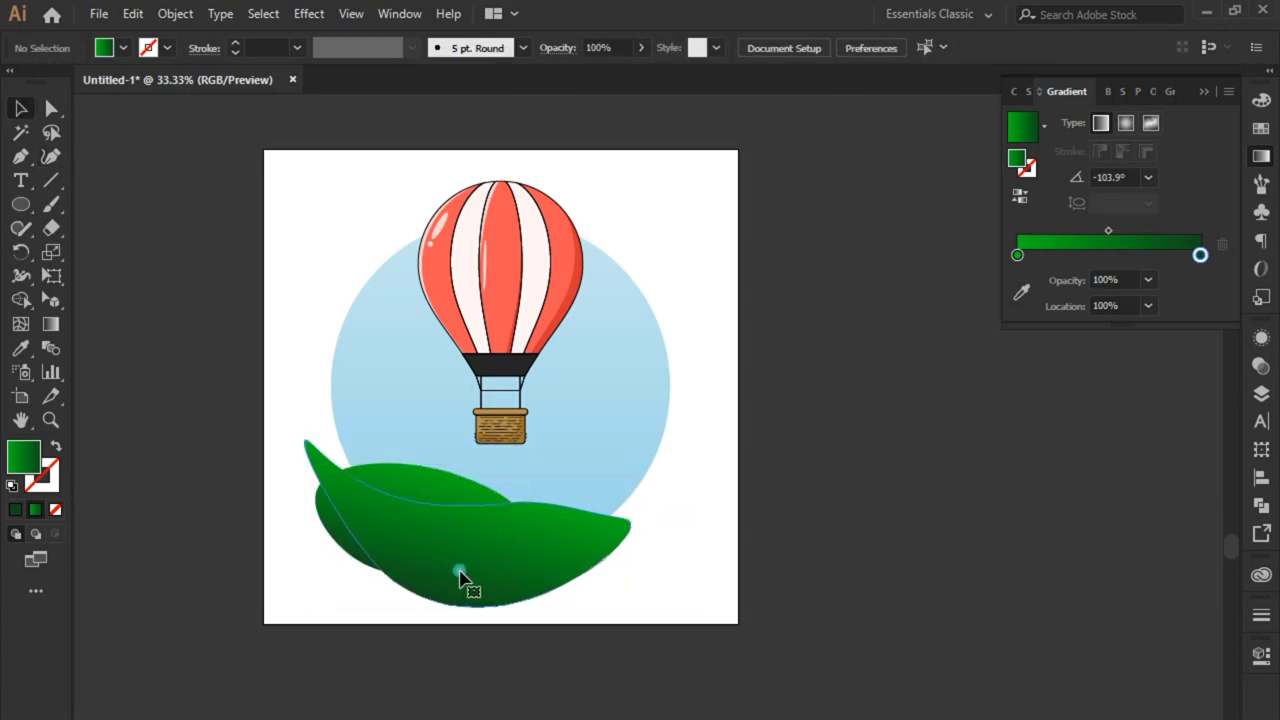
click(408, 528)
drag(443, 430, 434, 566)
click(249, 443)
Draw a right-hand gradient hill with the Curvature tool, send it behind the left hill and nudge it lower.
key(shift+grave)
click(474, 480)
click(566, 463)
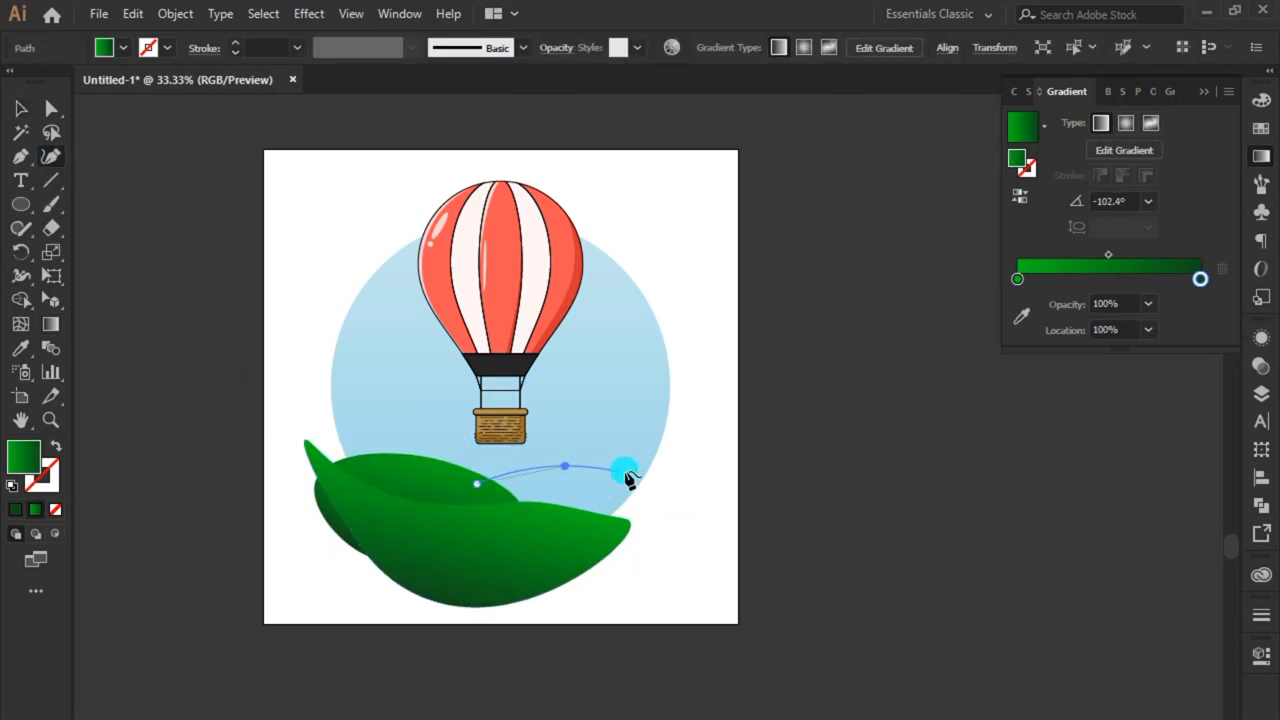
click(688, 512)
click(580, 580)
key(g)
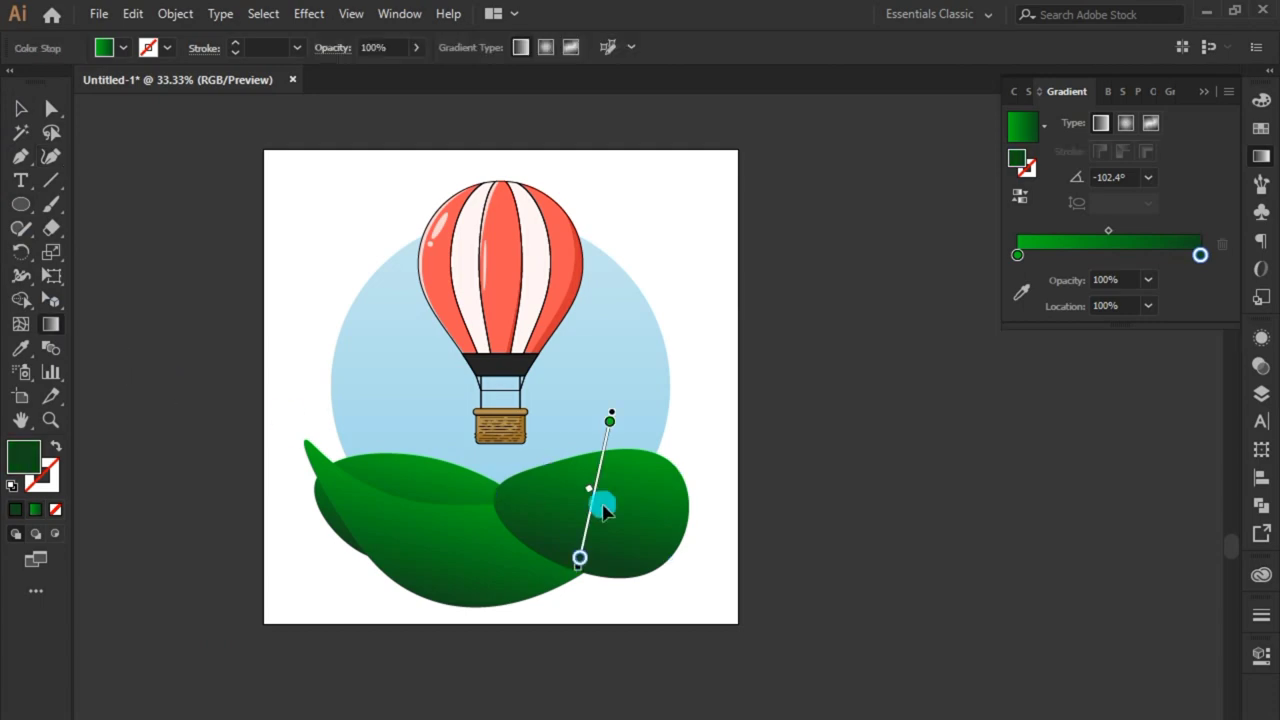
key(v)
click(477, 506)
key(ctrl+shift+bracketright)
drag(596, 456, 609, 469)
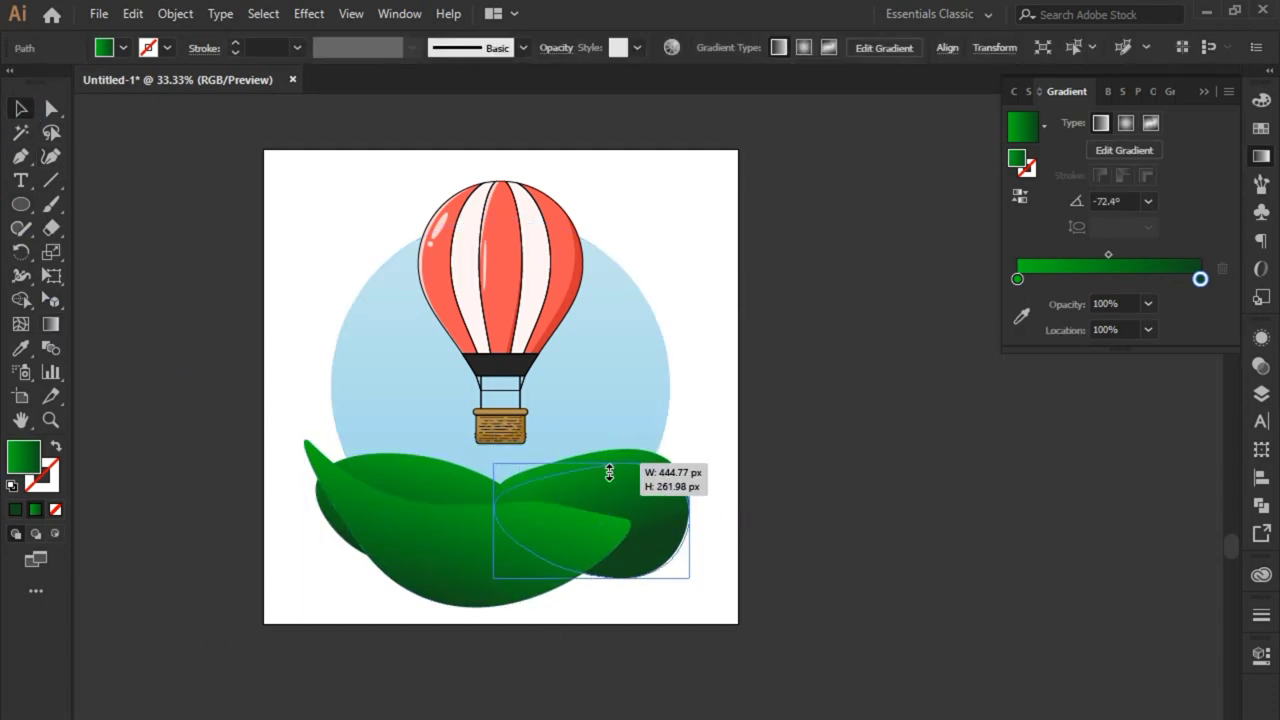
click(758, 493)
Redraw the front hill's green gradient to run top to bottom.
click(360, 470)
key(g)
drag(466, 400, 414, 606)
drag(537, 451, 514, 611)
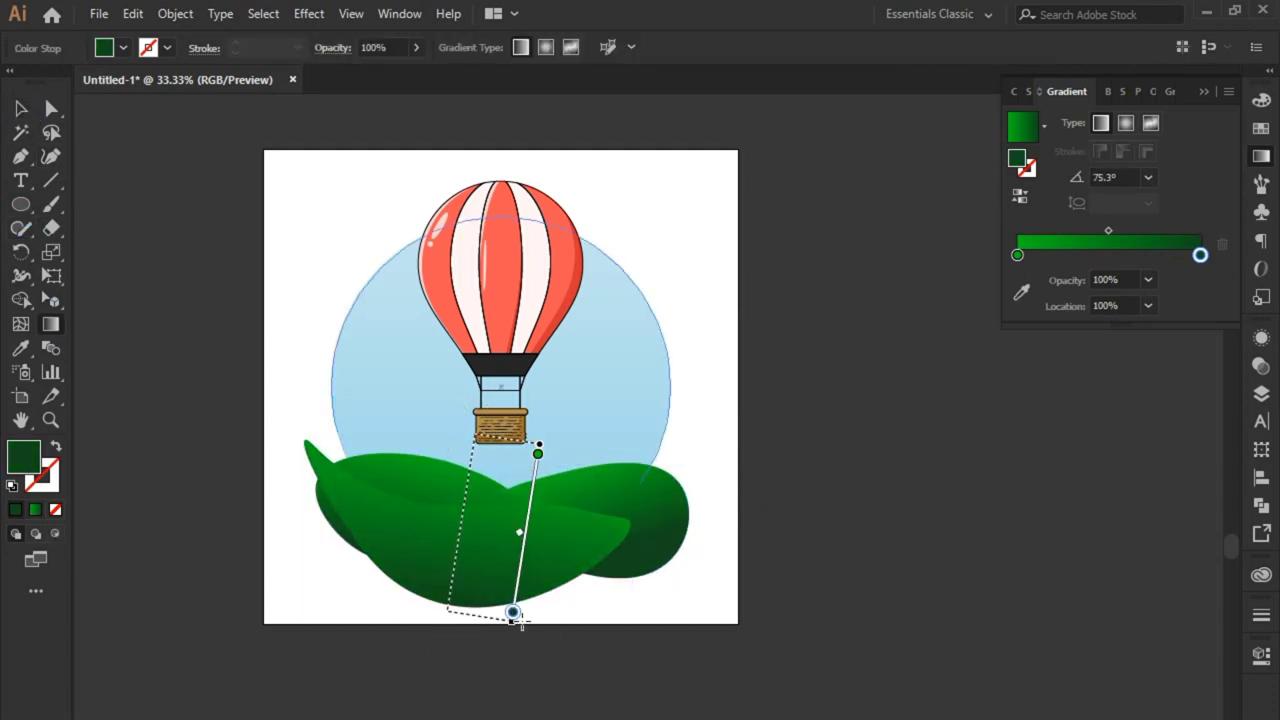
mouse_move(497, 470)
mouse_down()
mouse_move(477, 568)
mouse_move(912, 545)
mouse_up()
Delete the stray extra hill copy lying off the artboard.
click(13, 106)
click(1204, 91)
click(660, 400)
key(Delete)
Draw a lower front hill across the bottom and give it a vertical green gradient.
key(shift+grave)
click(351, 550)
click(510, 520)
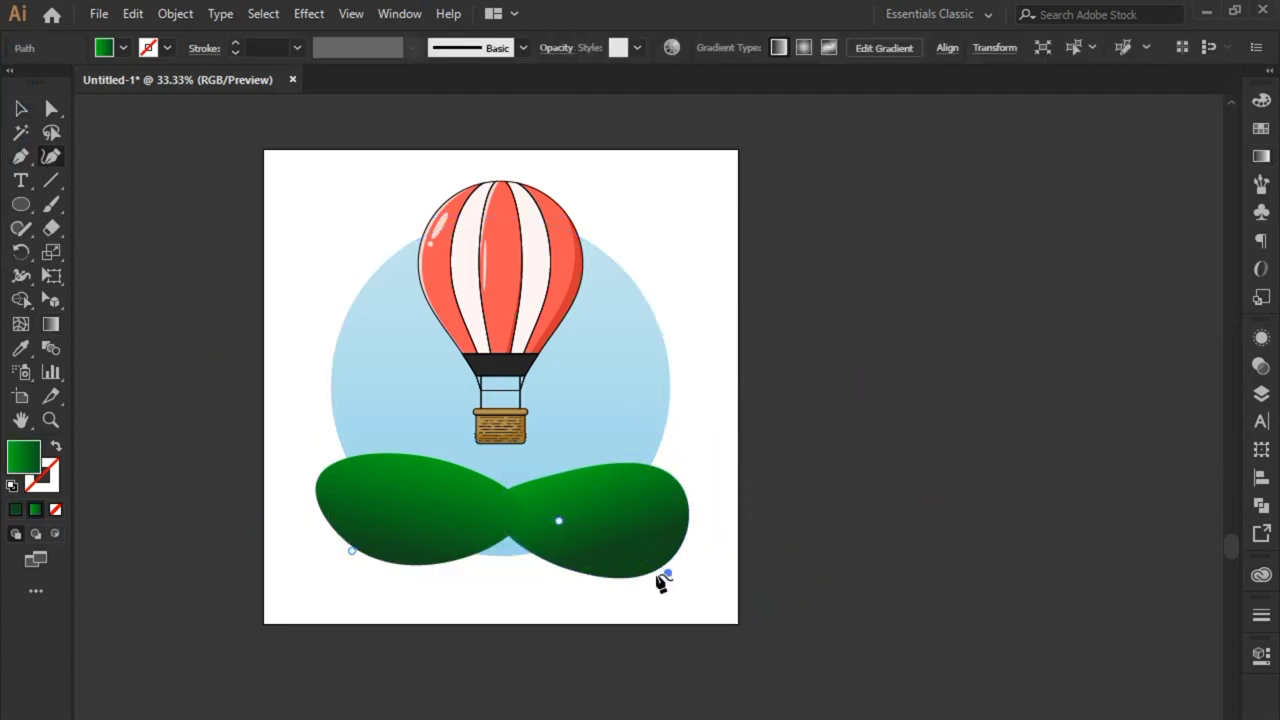
click(666, 574)
click(351, 551)
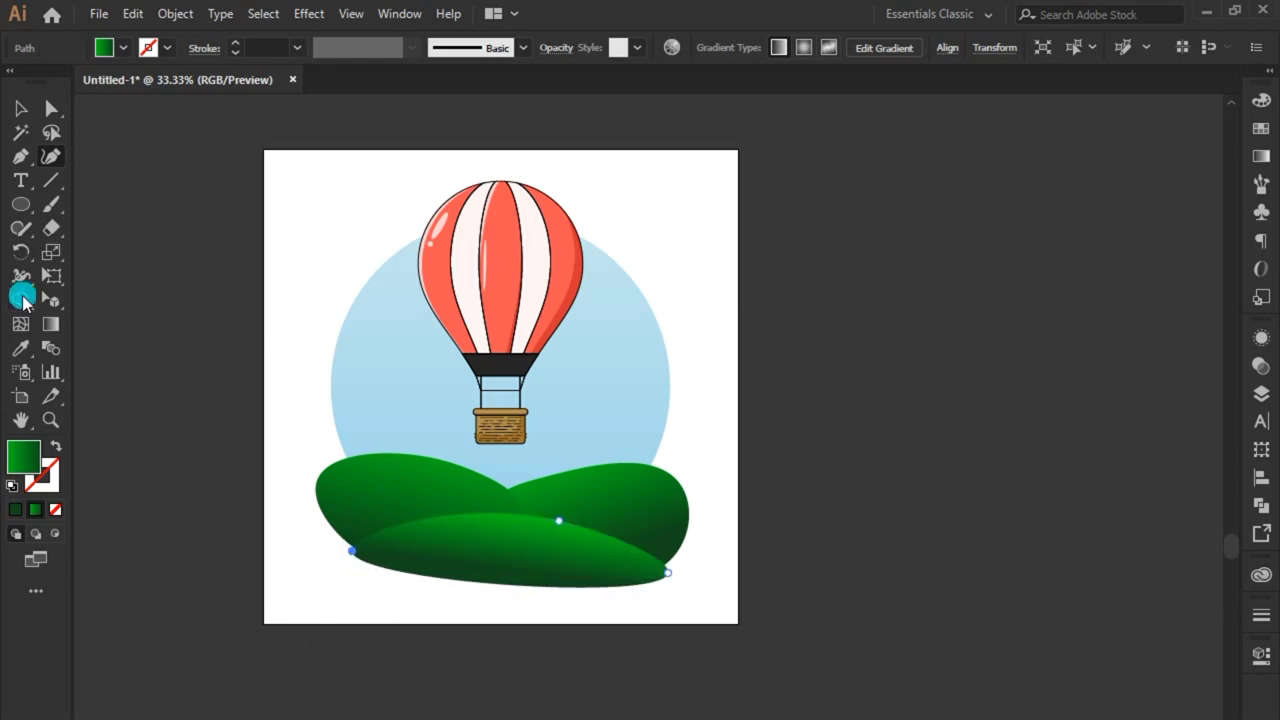
key(g)
drag(515, 487, 506, 605)
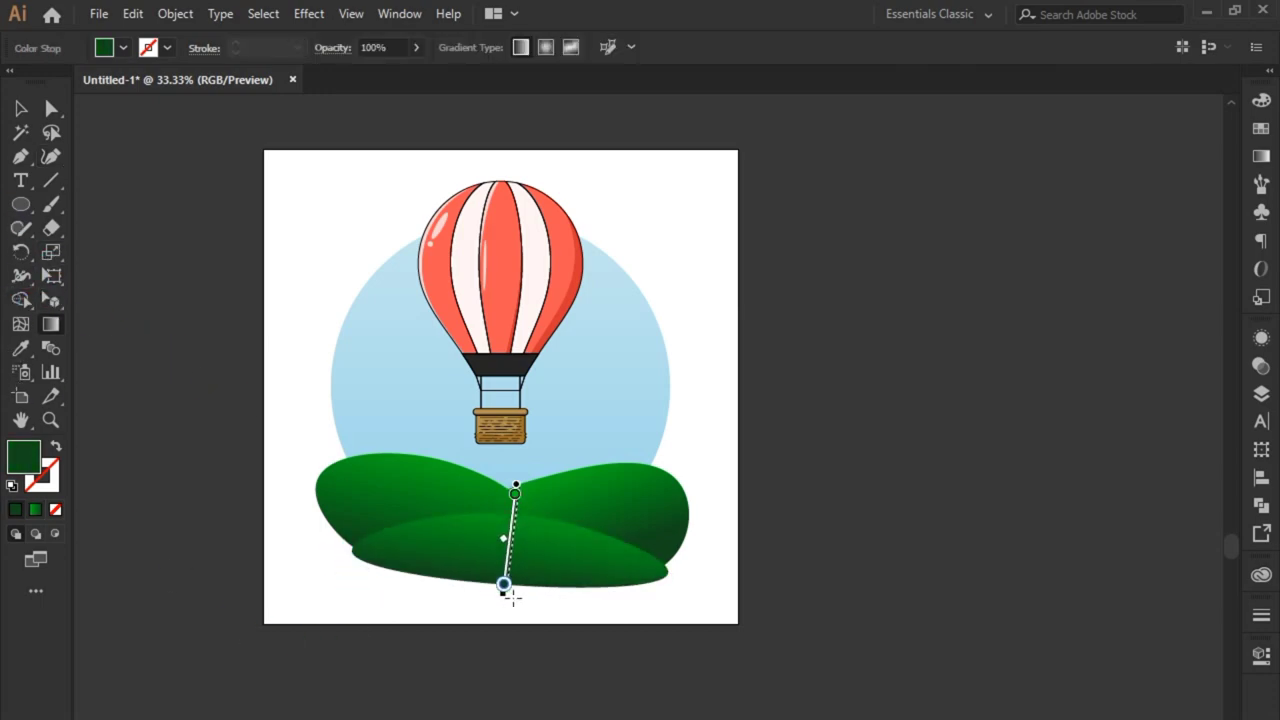
click(14, 103)
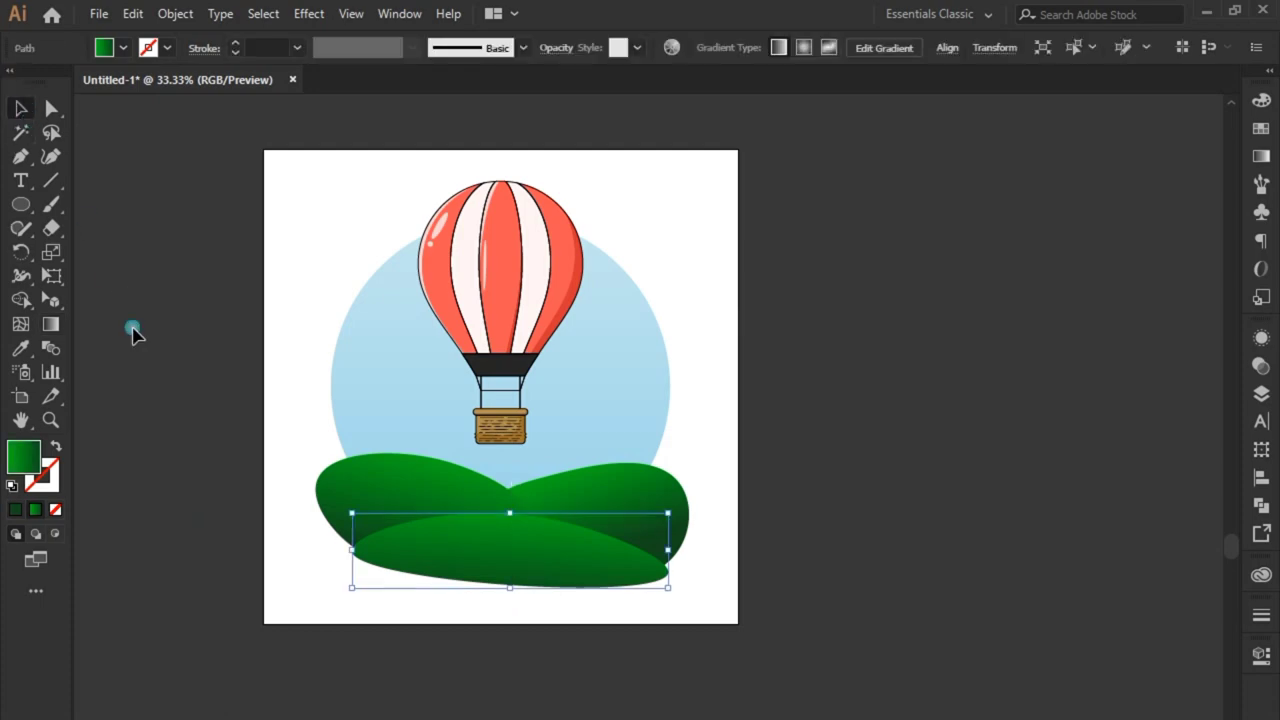
click(151, 397)
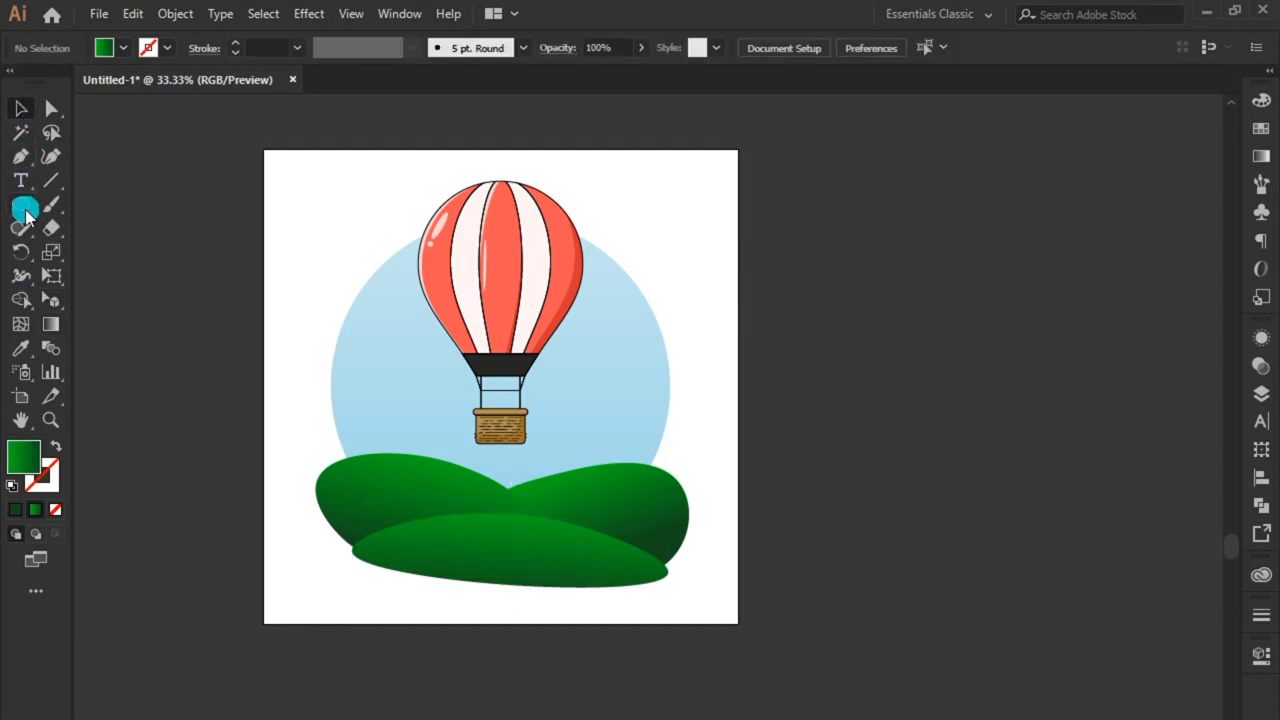
Draw a long thin bar beside the artboard filled with solid pale green E6FFEA.
drag(26, 213, 76, 205)
drag(765, 270, 1112, 288)
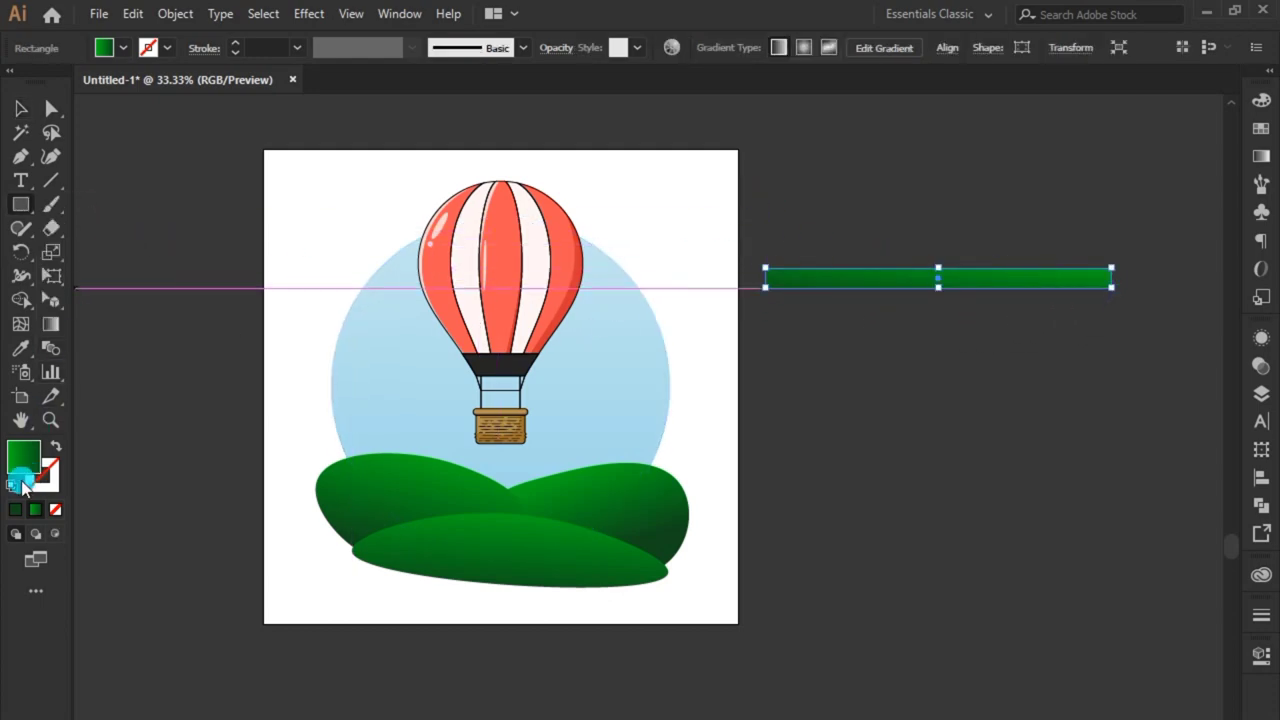
click(14, 508)
double_click(24, 457)
click(632, 300)
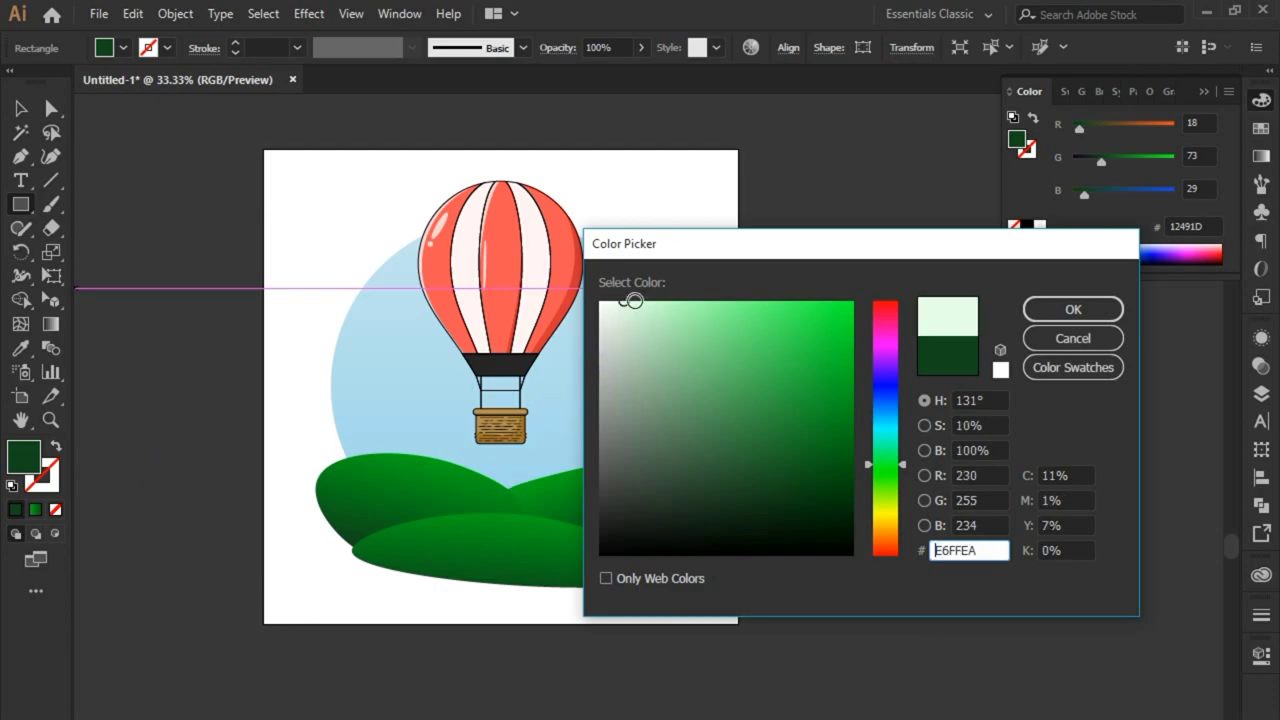
click(1122, 306)
click(1201, 91)
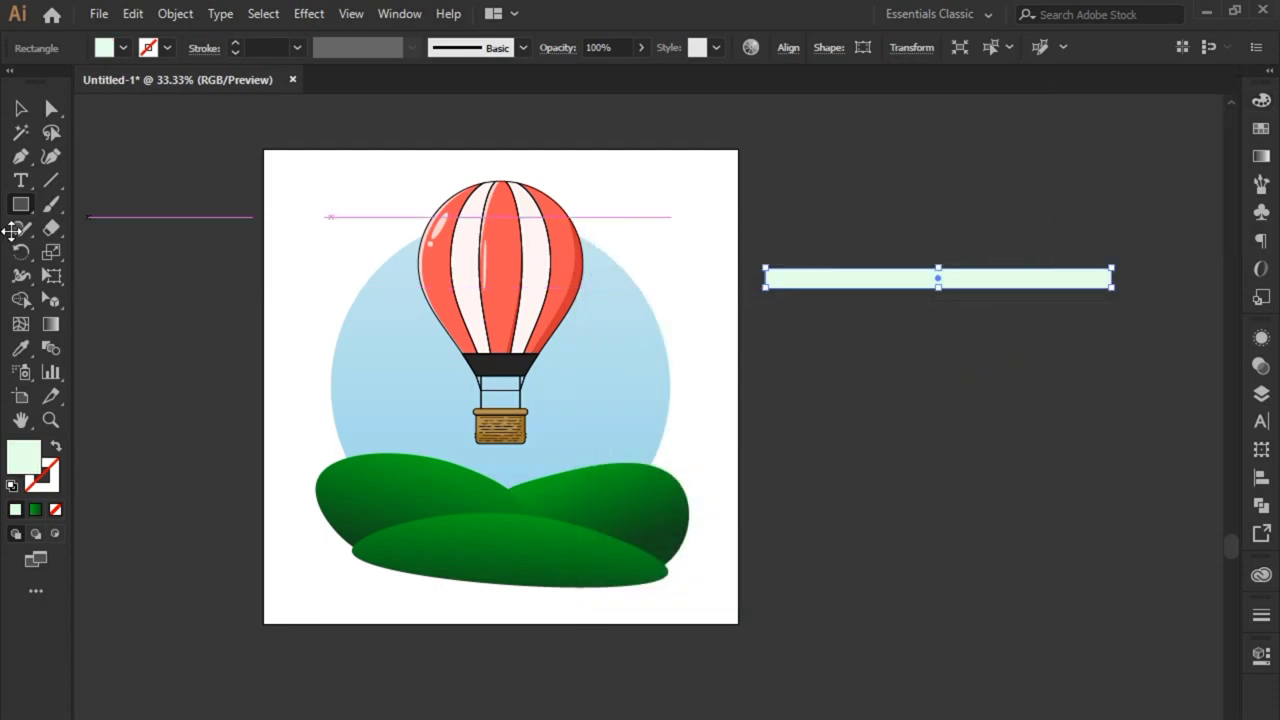
Draw a circle on the bar's left end and place circle copies along the bar.
drag(20, 203, 100, 251)
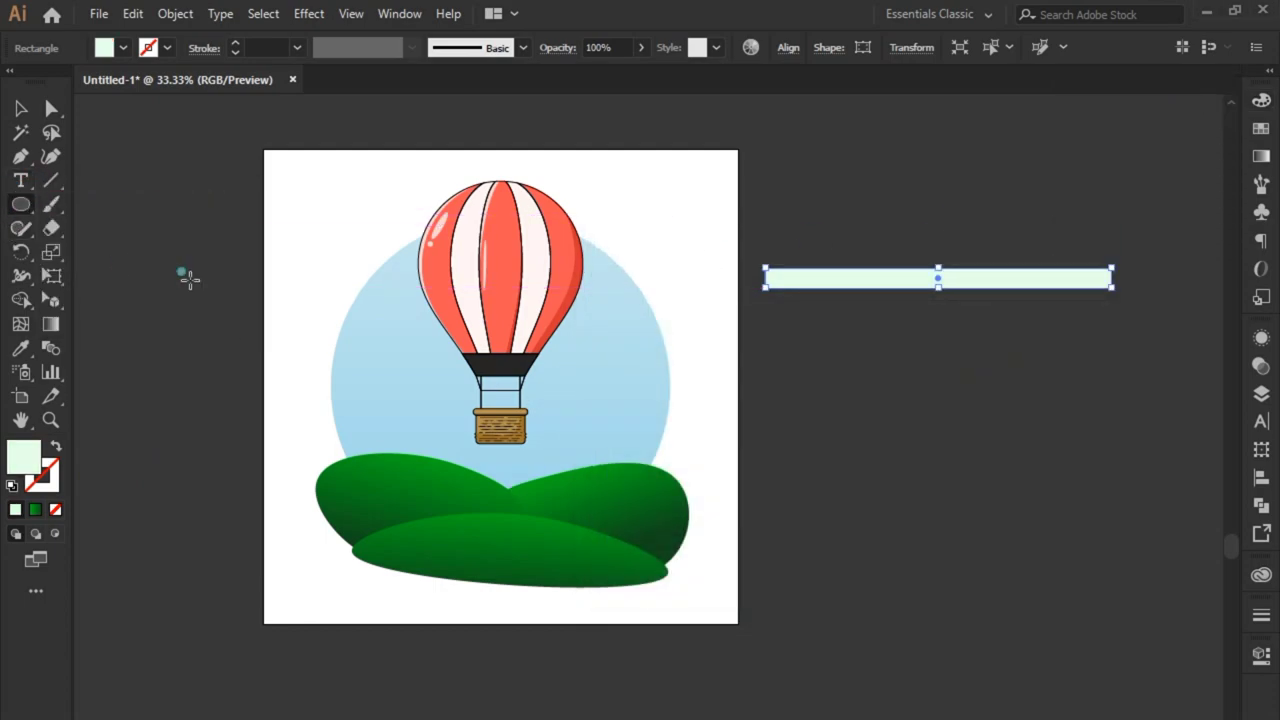
drag(755, 220, 832, 293)
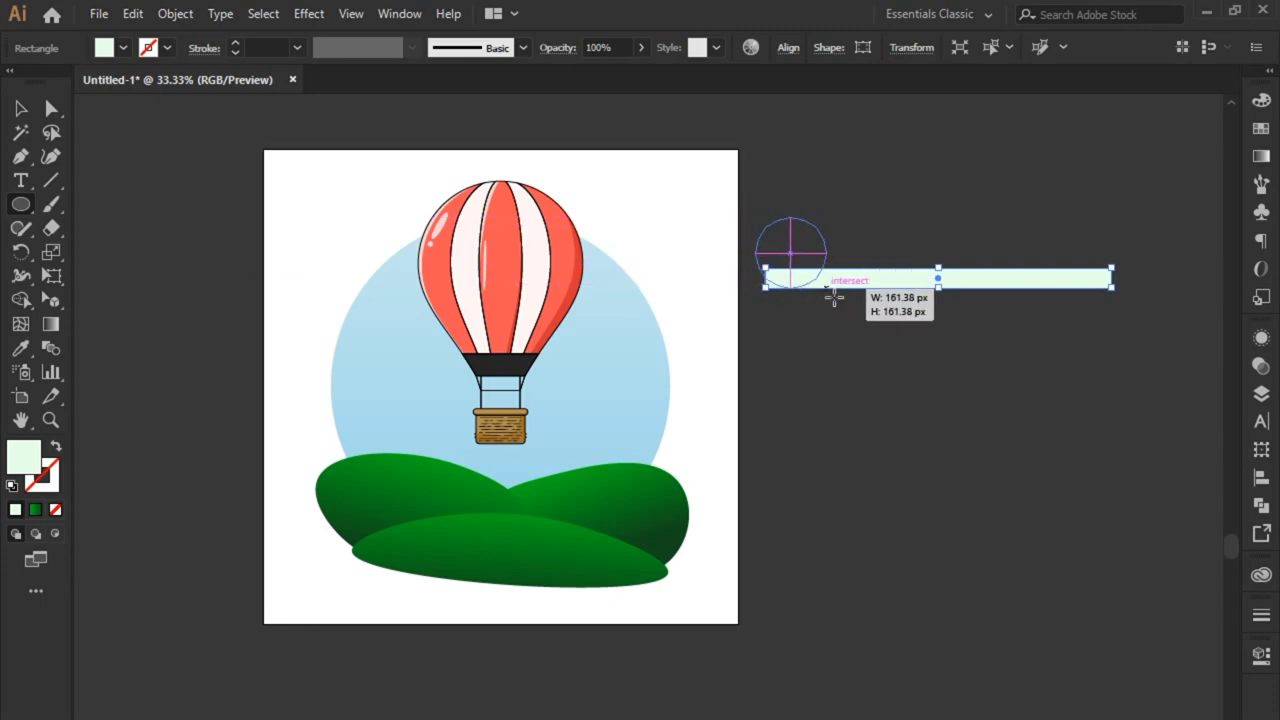
mouse_move(831, 293)
mouse_down()
mouse_move(863, 228)
mouse_move(918, 220)
mouse_move(994, 108)
mouse_up()
mouse_move(950, 240)
mouse_down()
mouse_move(1049, 237)
mouse_move(1114, 286)
mouse_up()
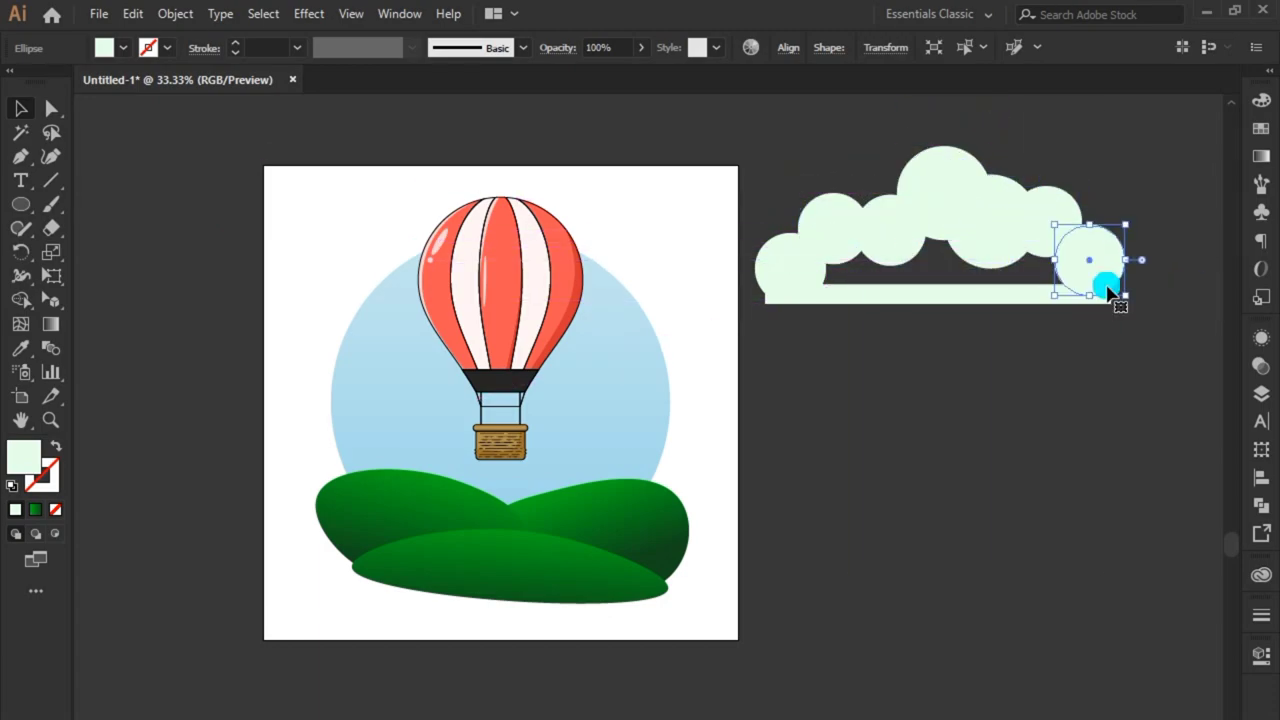
key(ctrl+plus)
click(863, 389)
drag(863, 389, 977, 389)
mouse_move(386, 300)
mouse_down()
mouse_move(313, 370)
mouse_move(905, 372)
mouse_up()
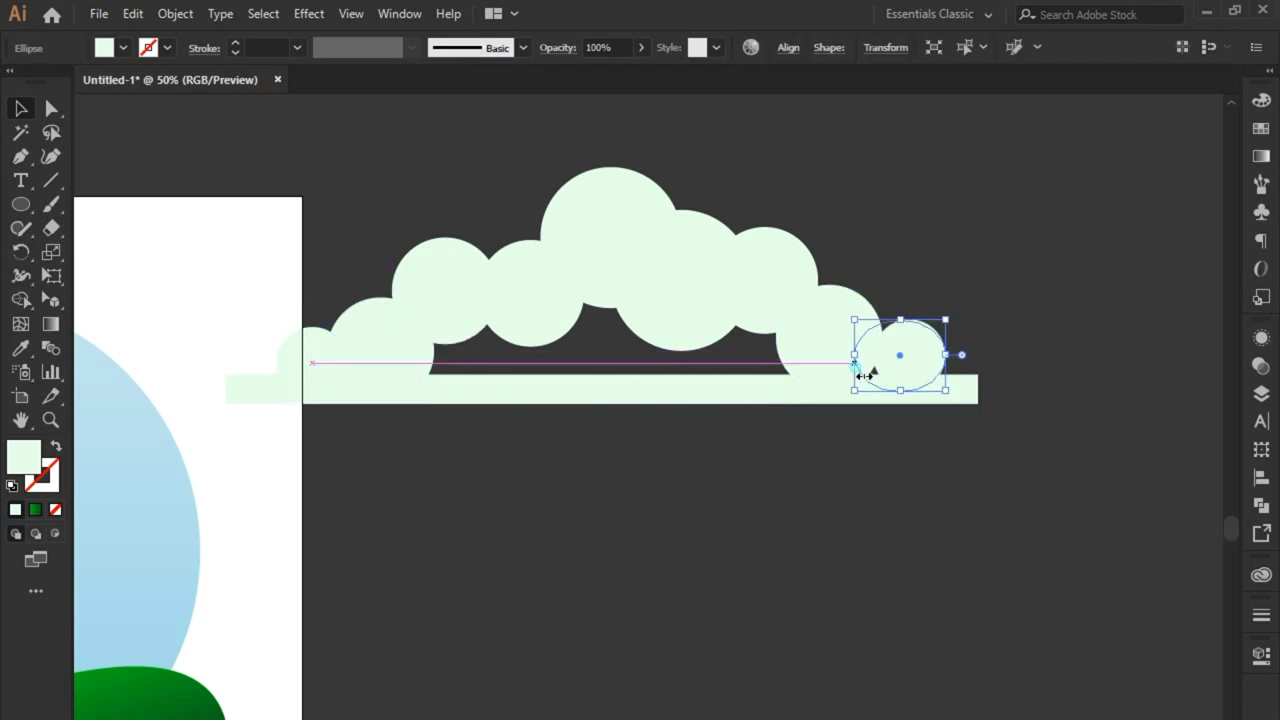
Round off the ends of the long bar under the circles.
click(980, 398)
click(114, 206)
click(333, 388)
click(911, 406)
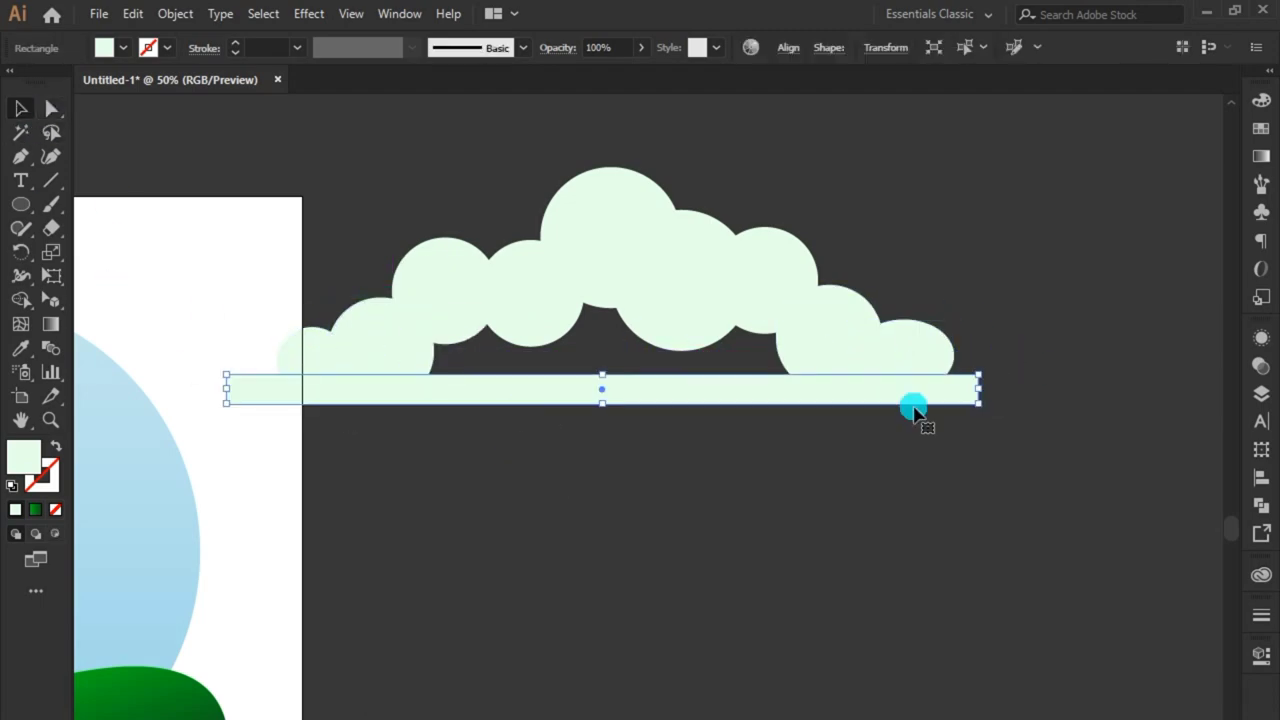
click(886, 47)
click(840, 140)
key(Escape)
click(50, 117)
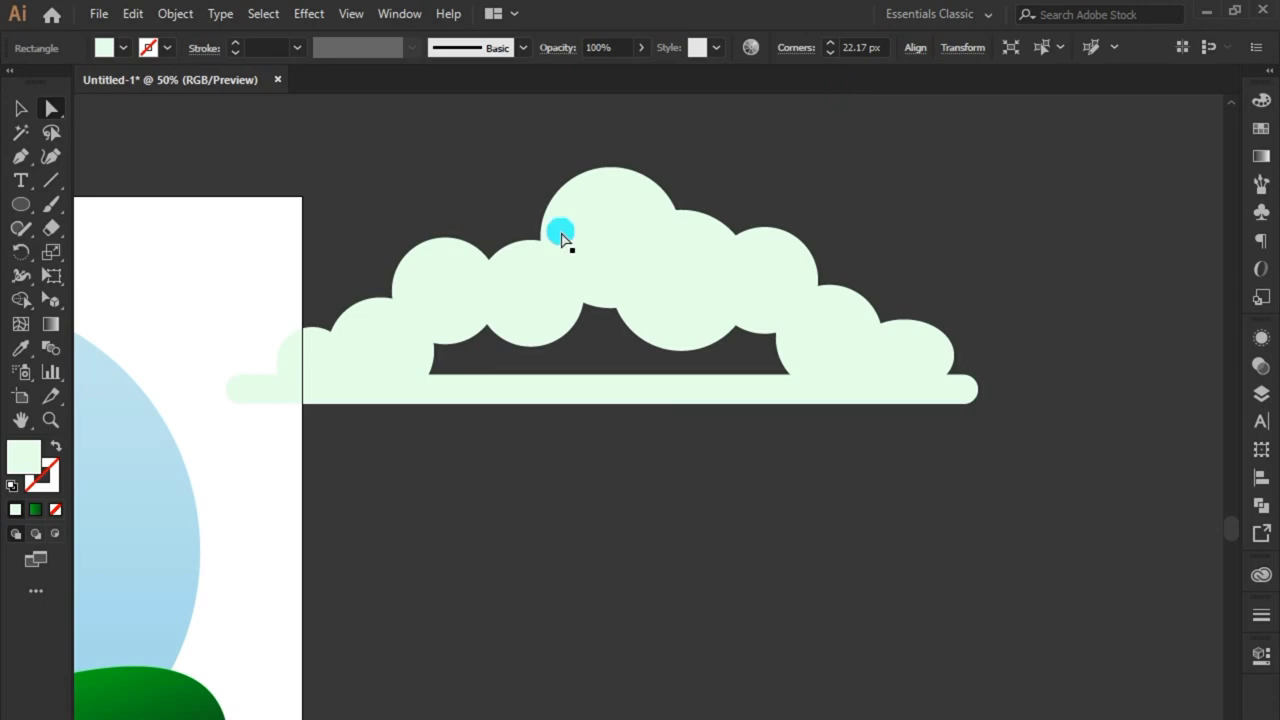
drag(563, 234, 726, 234)
Fill the cloud's gap with an ellipse and Unite all pieces in Pathfinder.
key(ctrl+8)
key(l)
drag(586, 288, 986, 406)
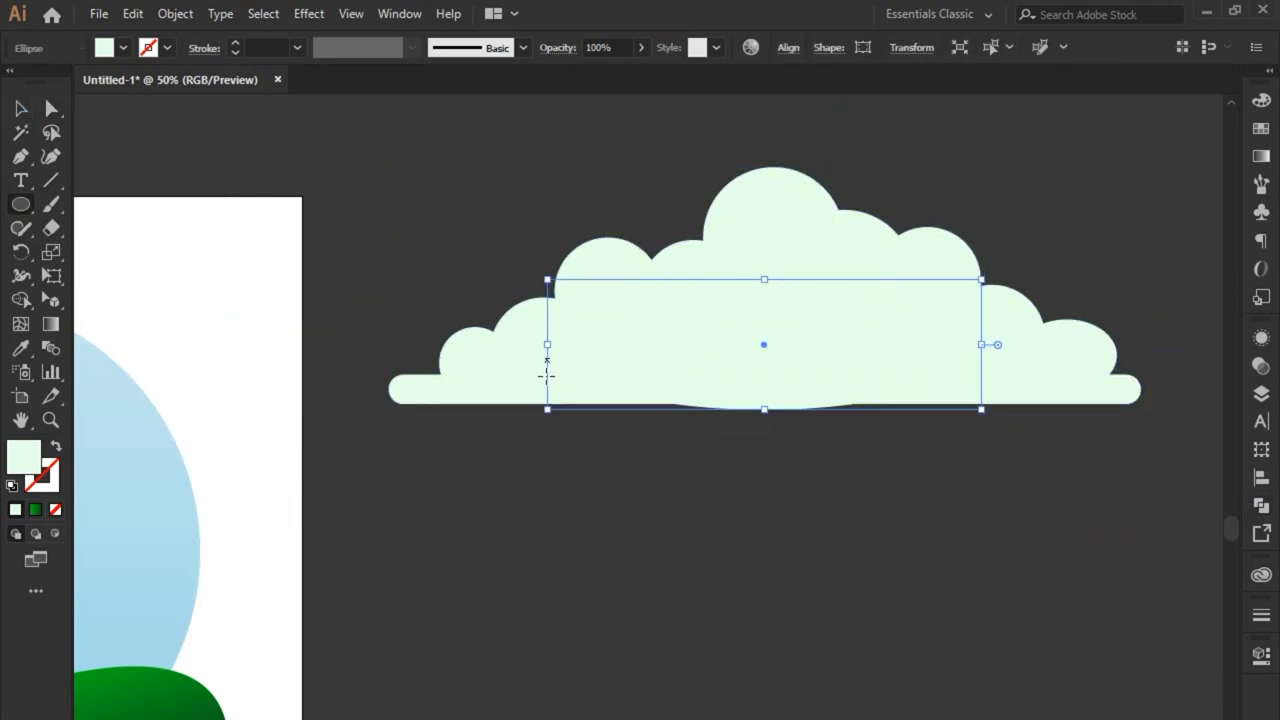
shift+click(966, 237)
click(1262, 505)
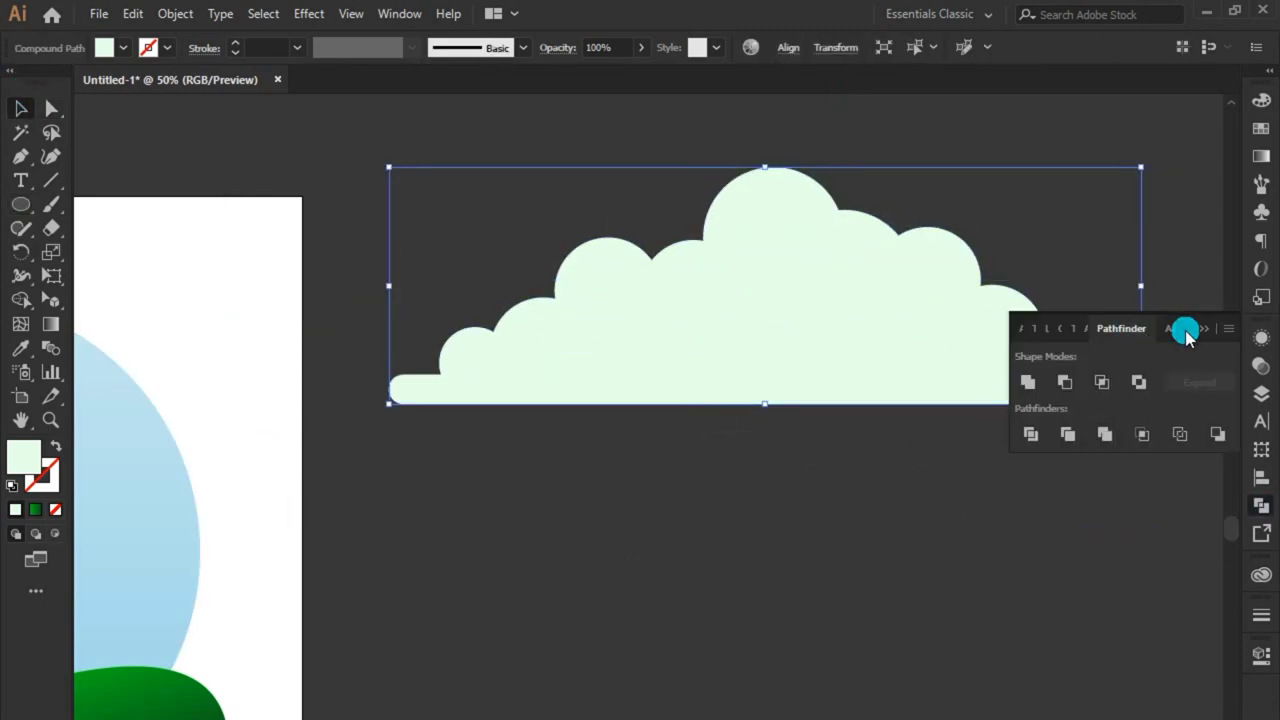
click(1212, 334)
key(ctrl+minus)
click(1100, 440)
Shrink the cloud and place it in the sky circle beside the balloon.
key(ctrl+minus)
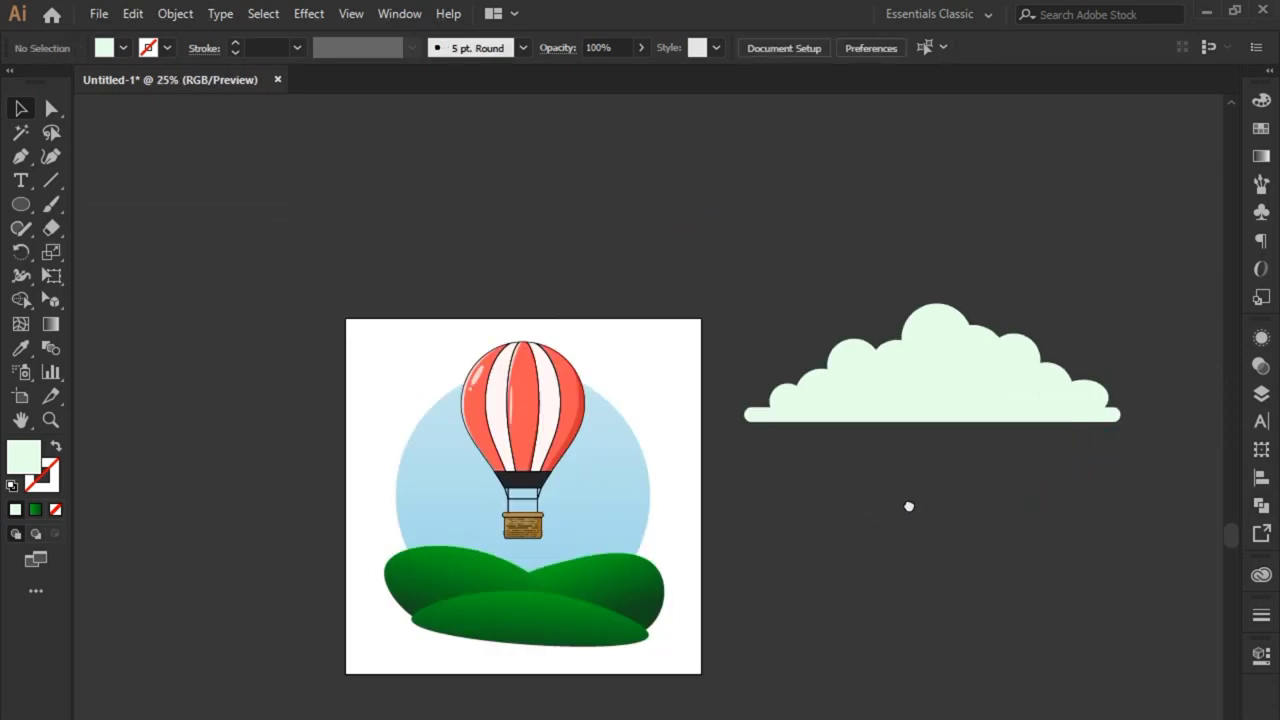
drag(930, 400, 865, 445)
click(1037, 388)
drag(1060, 372, 788, 448)
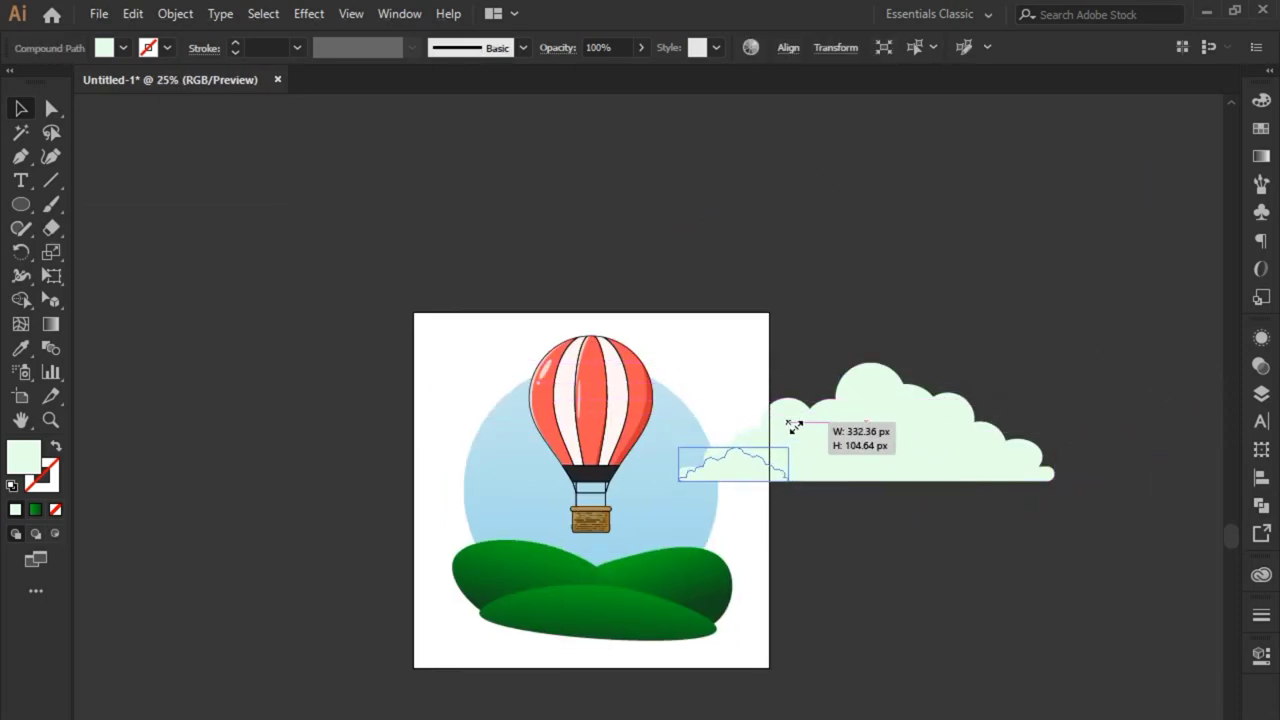
ctrl+click(666, 481)
mouse_move(909, 414)
mouse_down()
mouse_move(793, 423)
mouse_move(700, 450)
mouse_move(713, 473)
mouse_up()
scroll(737, 508, up, 2)
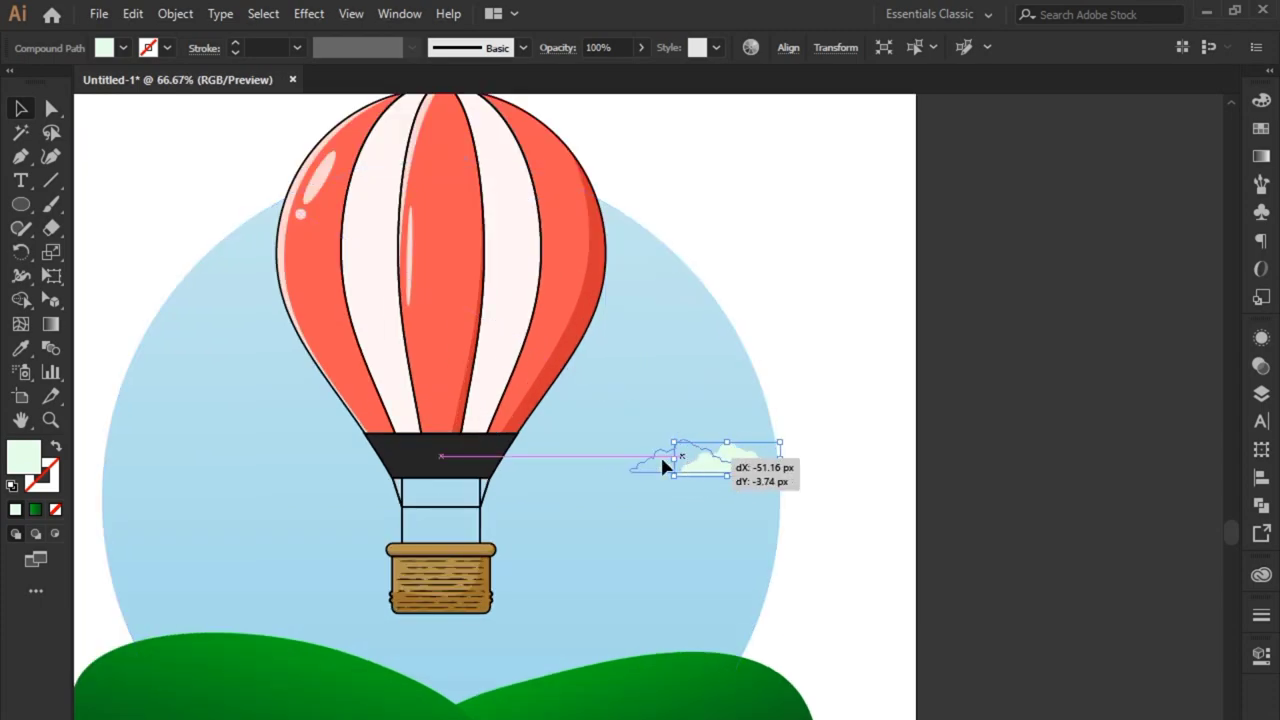
mouse_move(772, 453)
mouse_down()
mouse_move(670, 445)
mouse_move(700, 427)
mouse_move(306, 386)
mouse_move(223, 343)
mouse_move(274, 419)
mouse_move(343, 407)
mouse_move(242, 430)
mouse_move(331, 391)
mouse_move(348, 415)
mouse_up()
scroll(205, 440, up, 1)
drag(334, 469, 528, 417)
Copy clouds to the lower left and right of the sky and spread them around.
mouse_move(516, 369)
mouse_down()
mouse_move(322, 421)
mouse_move(447, 419)
mouse_up()
scroll(471, 491, down, 1)
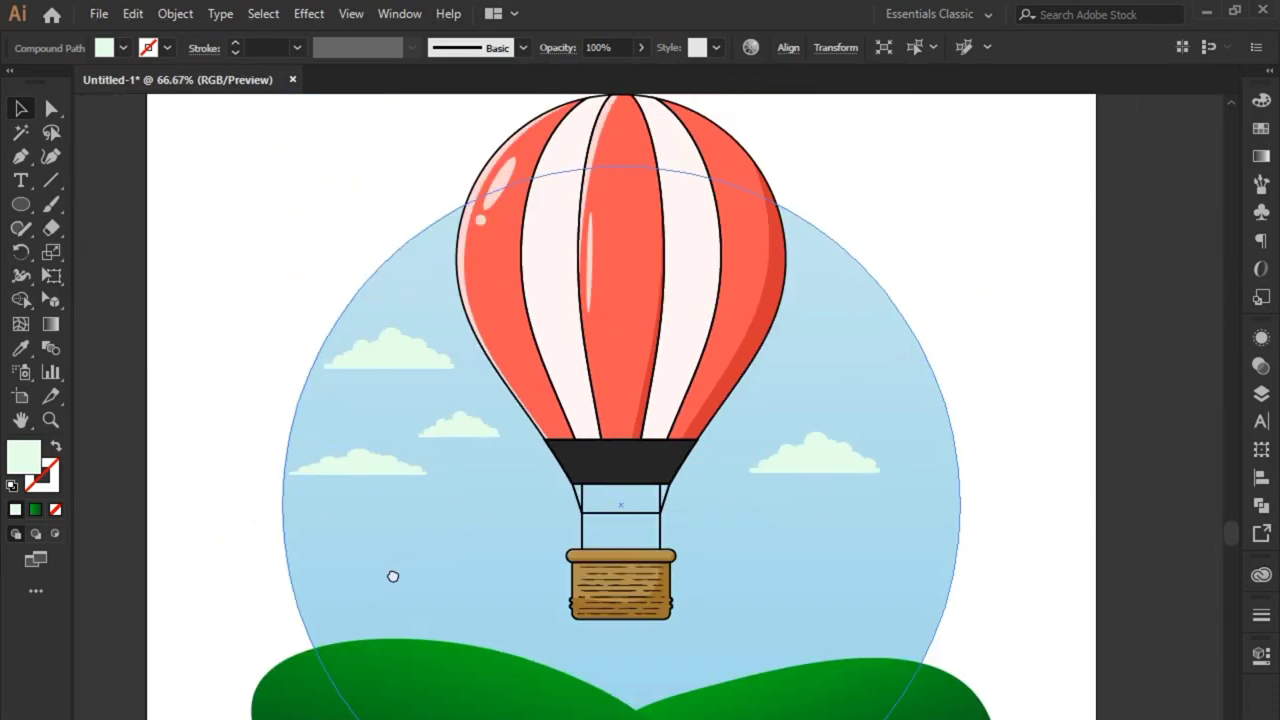
mouse_move(680, 520)
mouse_down()
mouse_move(583, 445)
mouse_move(757, 434)
mouse_move(766, 409)
mouse_move(700, 563)
mouse_move(765, 550)
mouse_up()
mouse_move(351, 523)
mouse_down()
mouse_move(814, 457)
mouse_move(915, 370)
mouse_move(905, 405)
mouse_up()
click(836, 432)
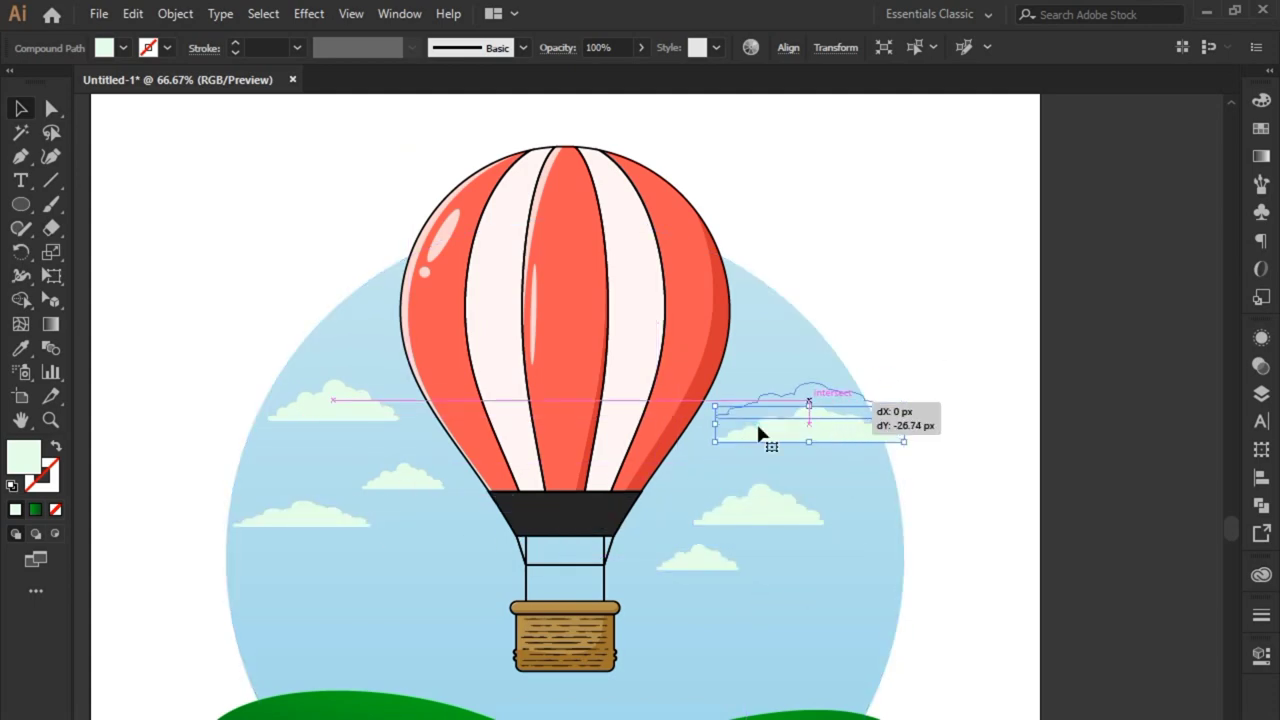
mouse_move(758, 434)
mouse_down()
mouse_move(322, 420)
mouse_move(322, 406)
mouse_up()
drag(401, 472, 401, 460)
mouse_move(746, 516)
mouse_down()
mouse_move(754, 492)
mouse_move(805, 480)
mouse_up()
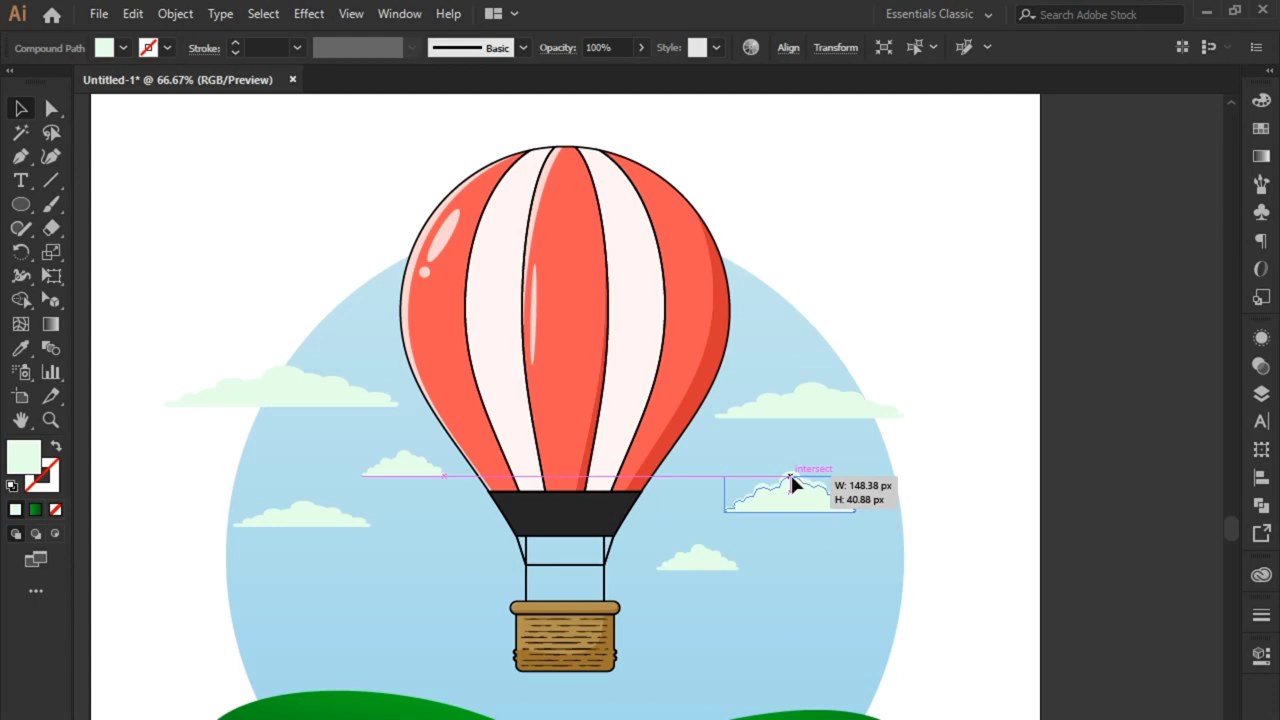
drag(800, 480, 791, 466)
drag(700, 550, 707, 555)
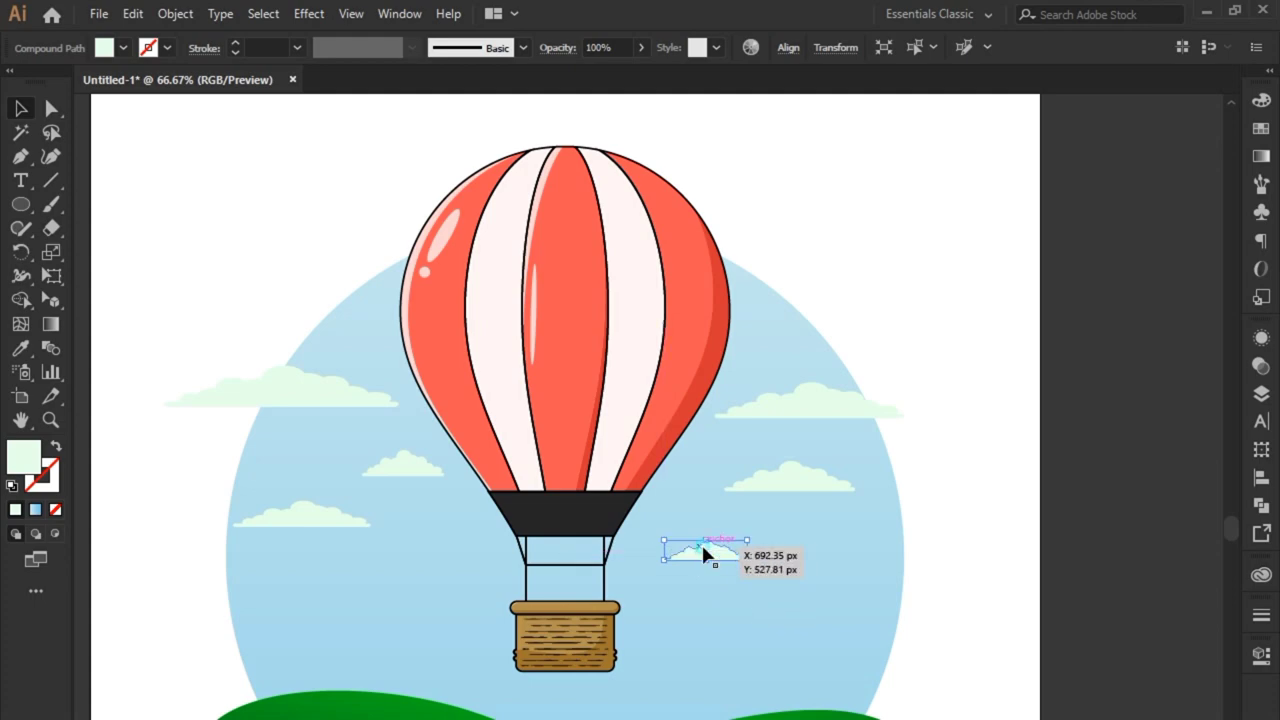
Enlarge the upper-right cloud and fine-tune each small cloud's position around the balloon.
click(777, 410)
drag(922, 383, 955, 358)
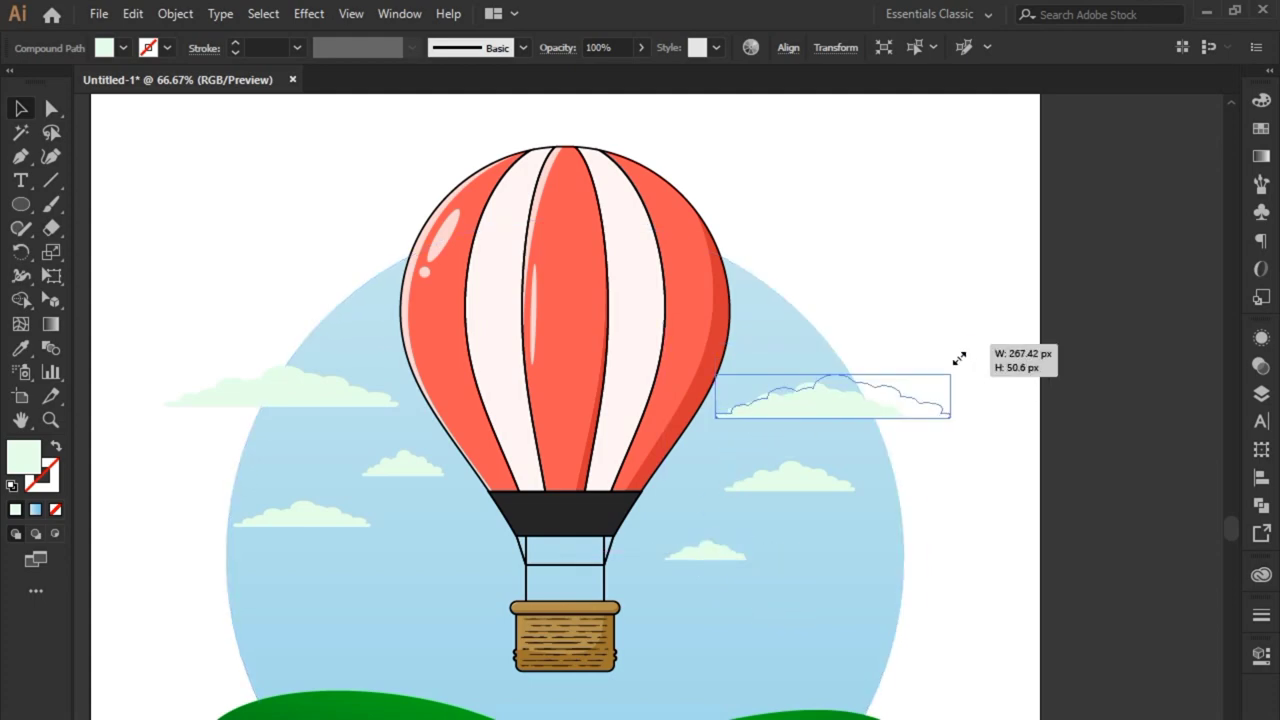
click(931, 323)
drag(320, 400, 318, 376)
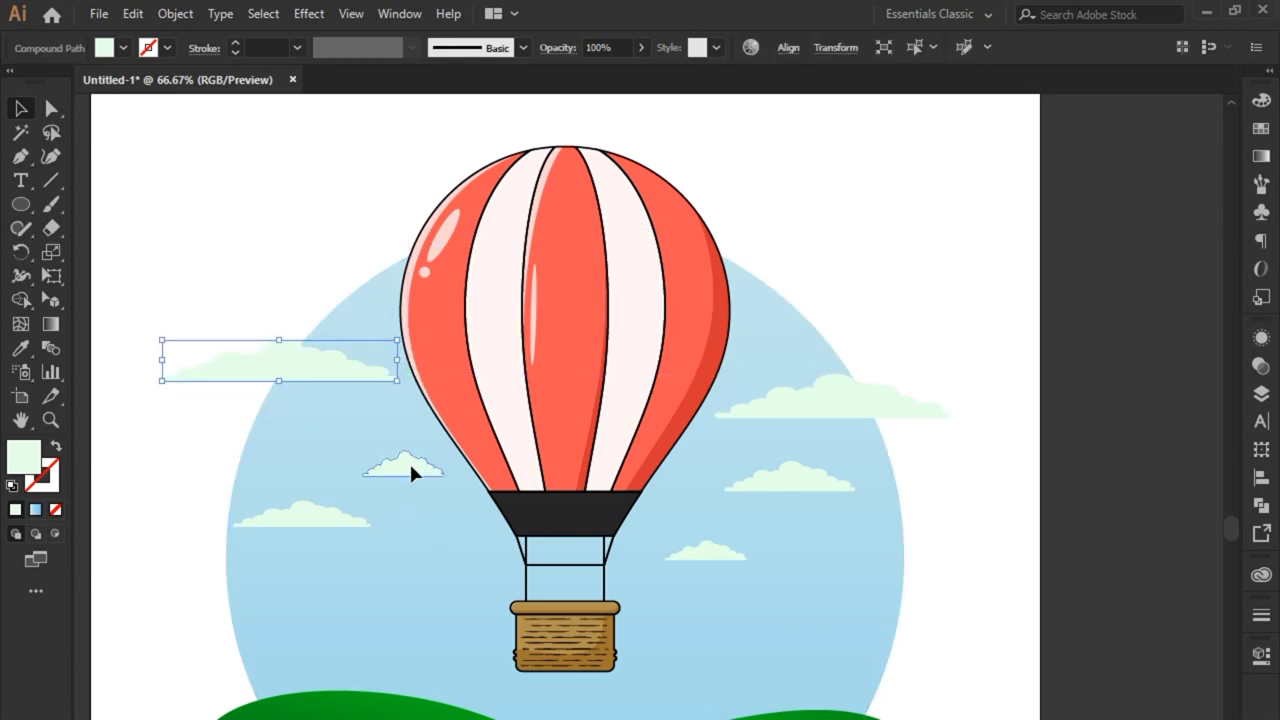
drag(407, 464, 365, 450)
drag(698, 548, 712, 532)
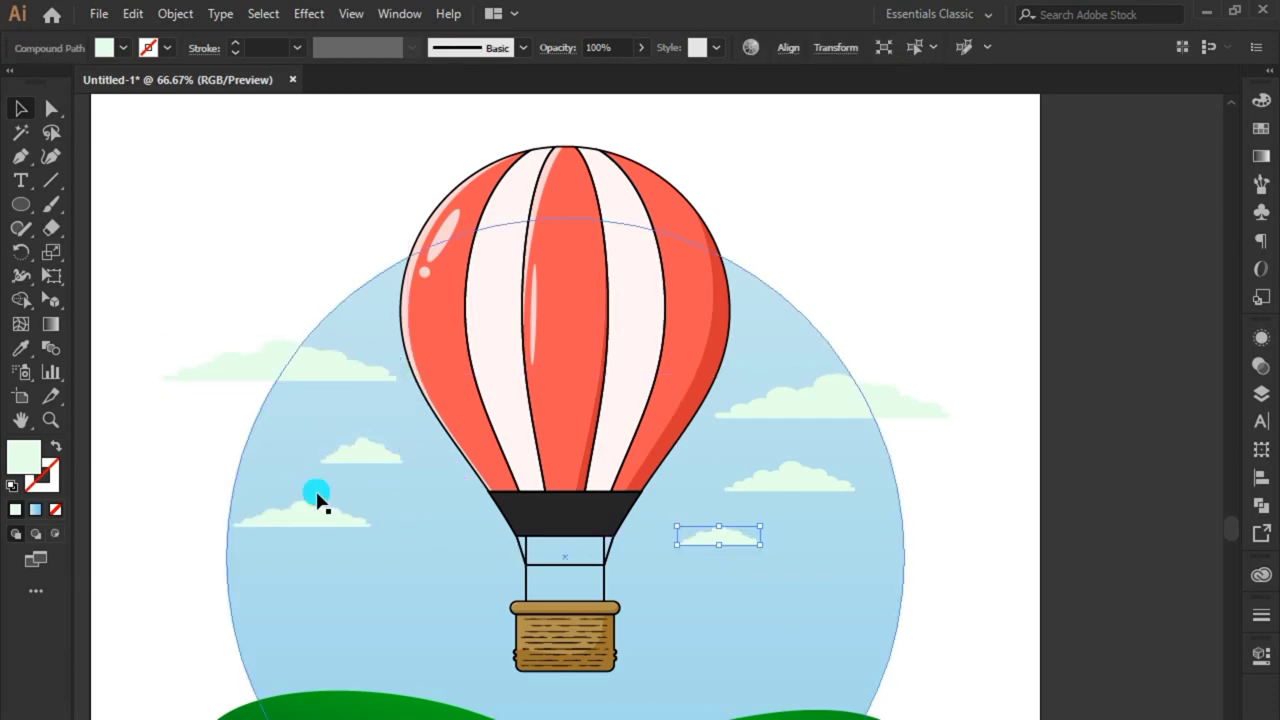
drag(362, 458, 386, 446)
drag(322, 509, 350, 484)
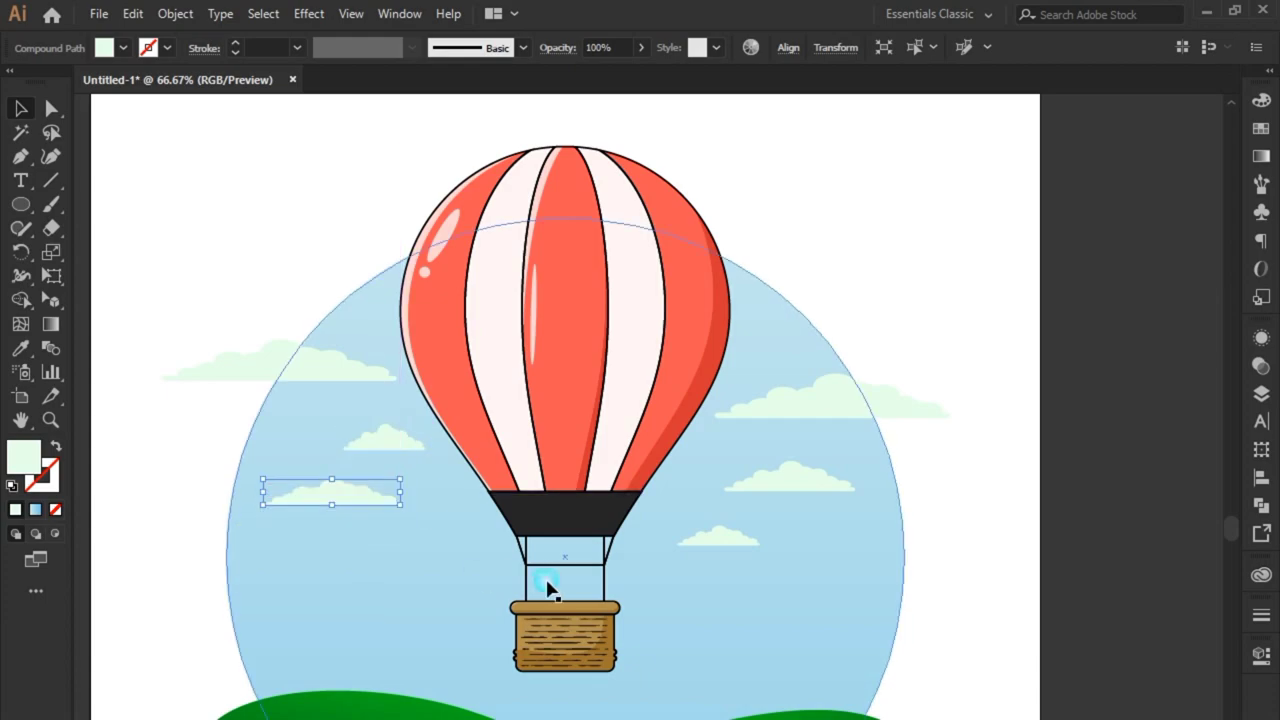
click(914, 423)
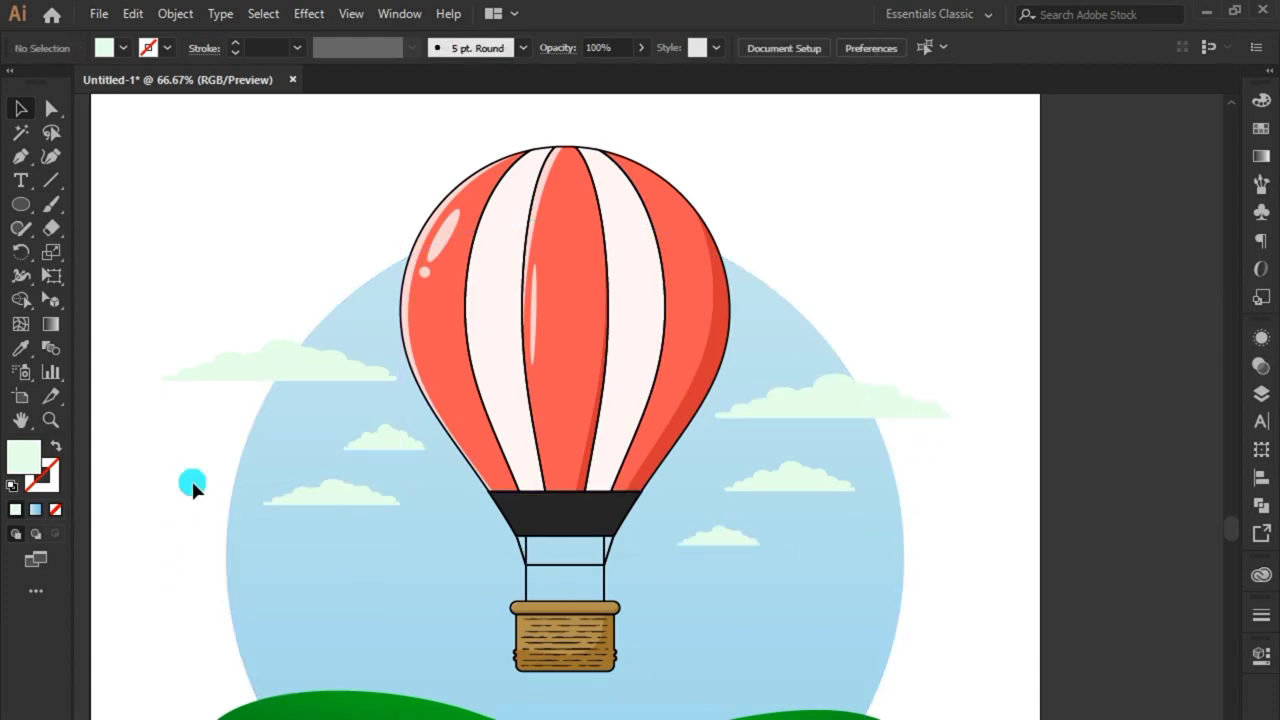
key(ctrl+minus)
key(ctrl+minus)
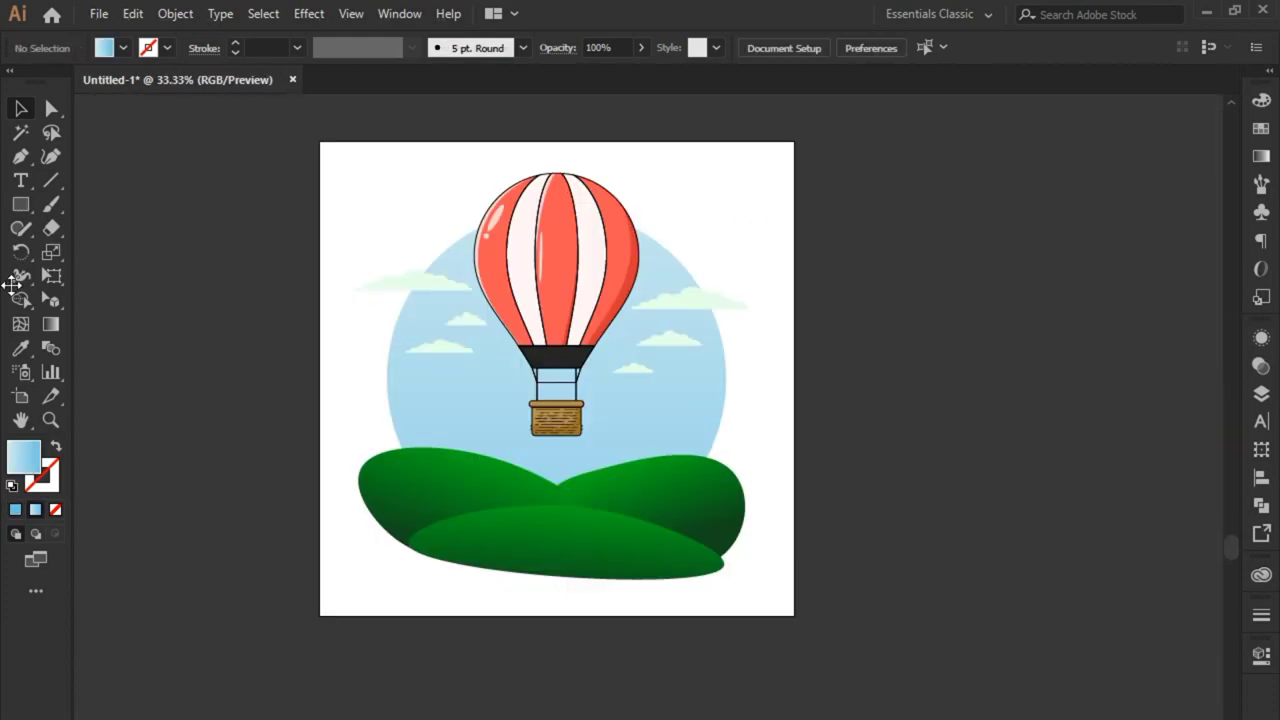
Draw a rectangle covering the whole artboard and send it to the back.
click(20, 204)
click(110, 204)
drag(320, 140, 330, 155)
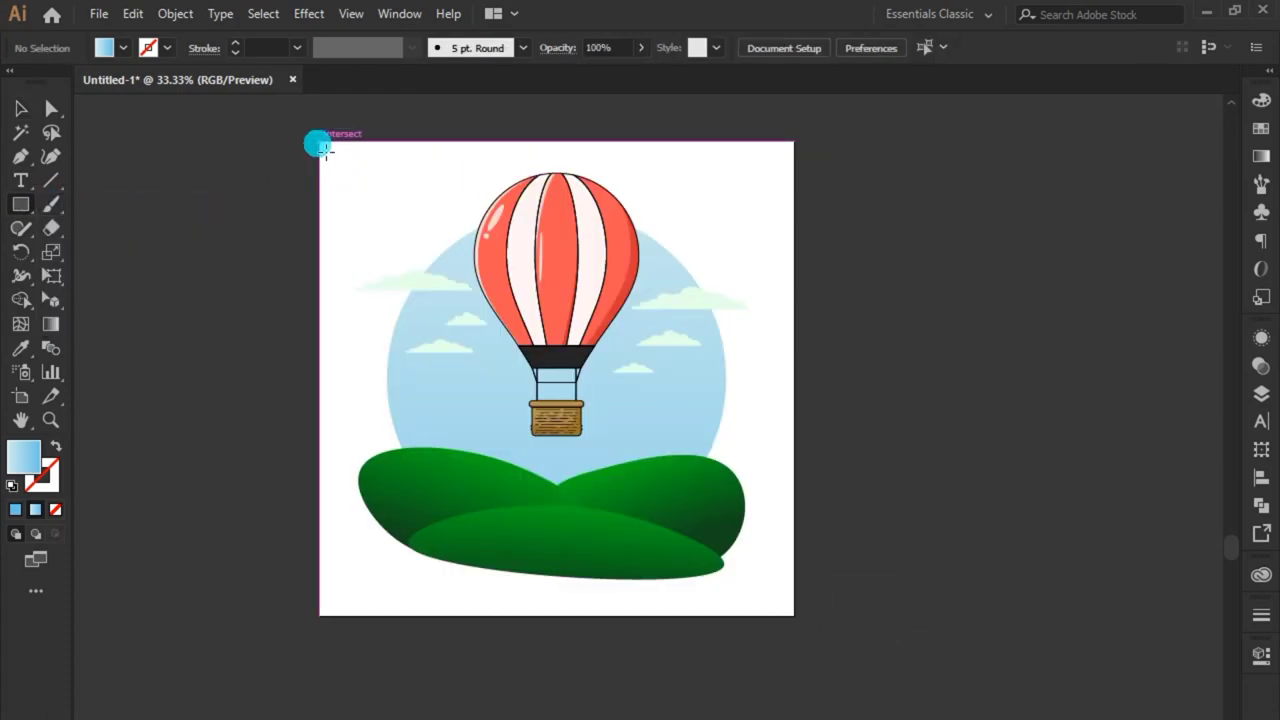
mouse_move(328, 148)
mouse_down()
mouse_move(790, 622)
mouse_move(802, 612)
mouse_up()
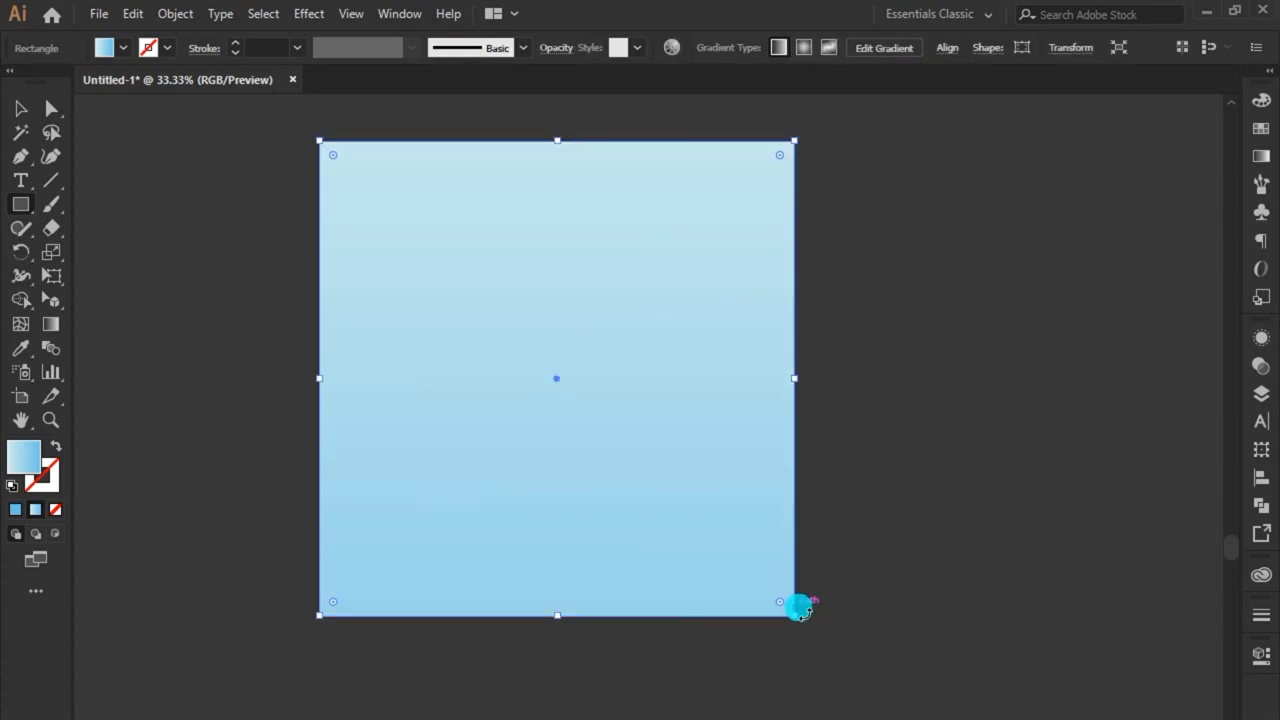
key(ctrl+shift+bracketleft)
Change the background rectangle's gradient fill to a solid darker blue.
double_click(22, 458)
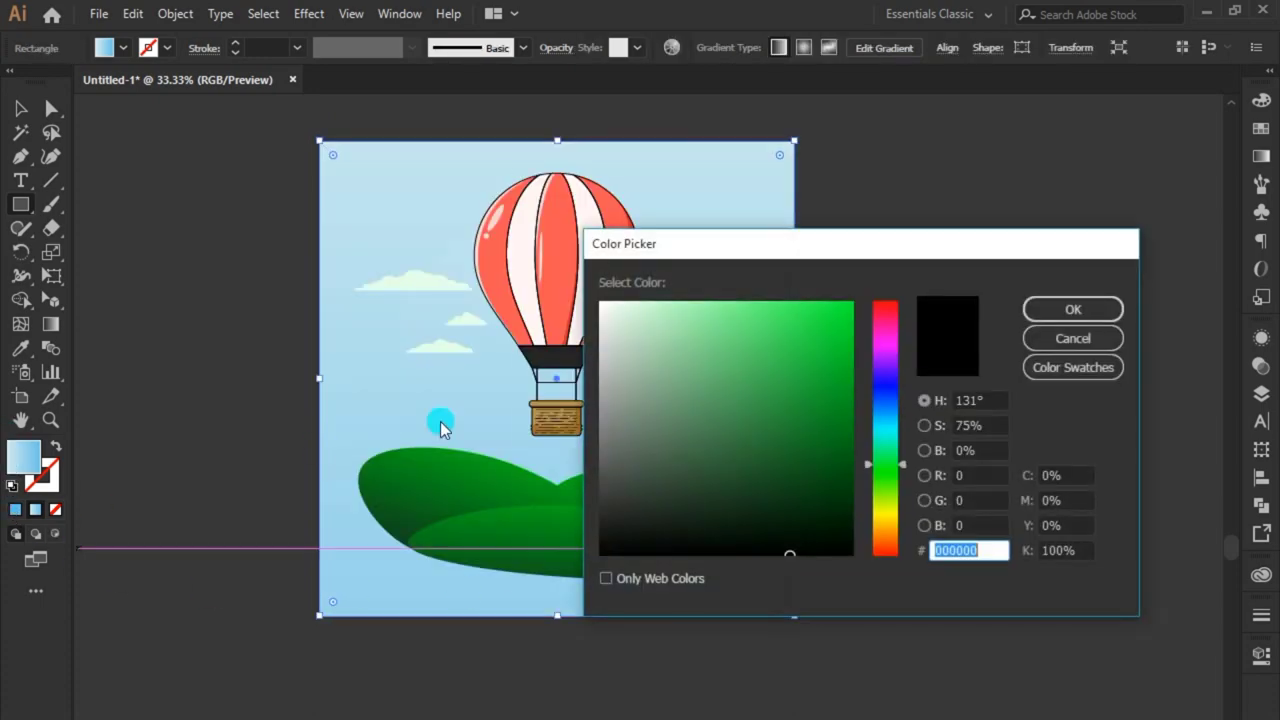
click(1030, 342)
click(15, 509)
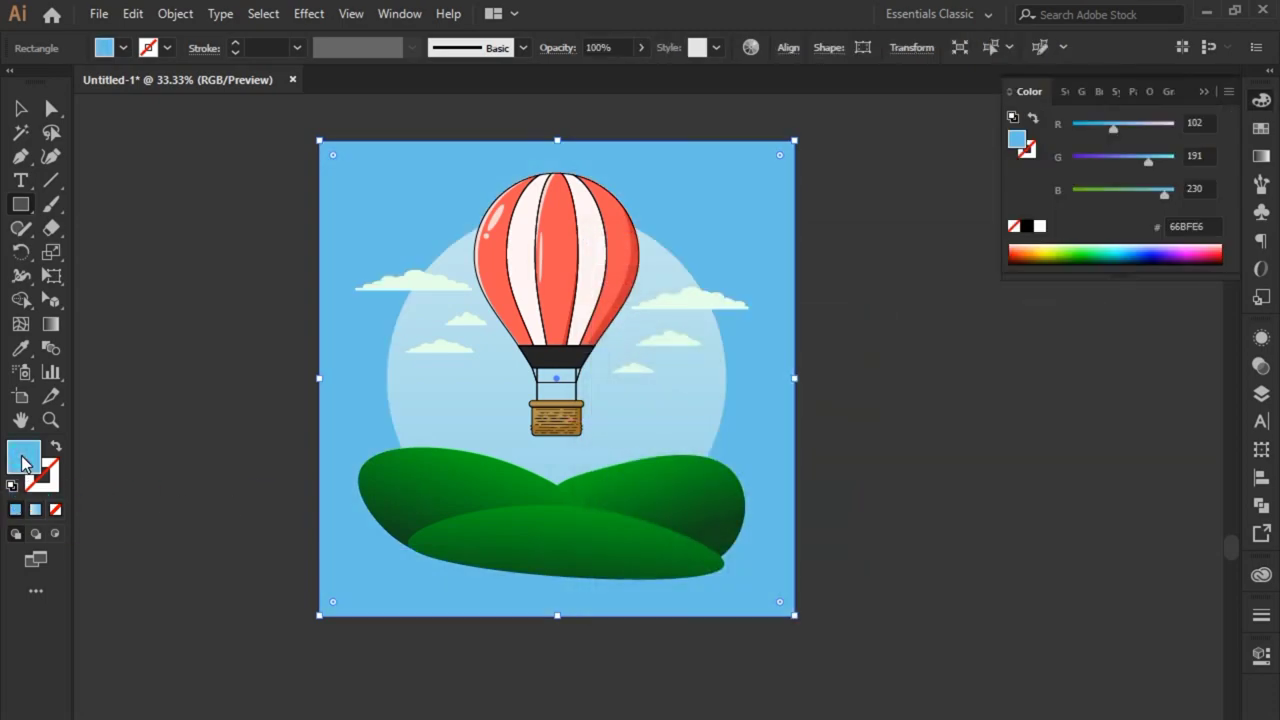
double_click(22, 458)
drag(737, 326, 836, 364)
key(Return)
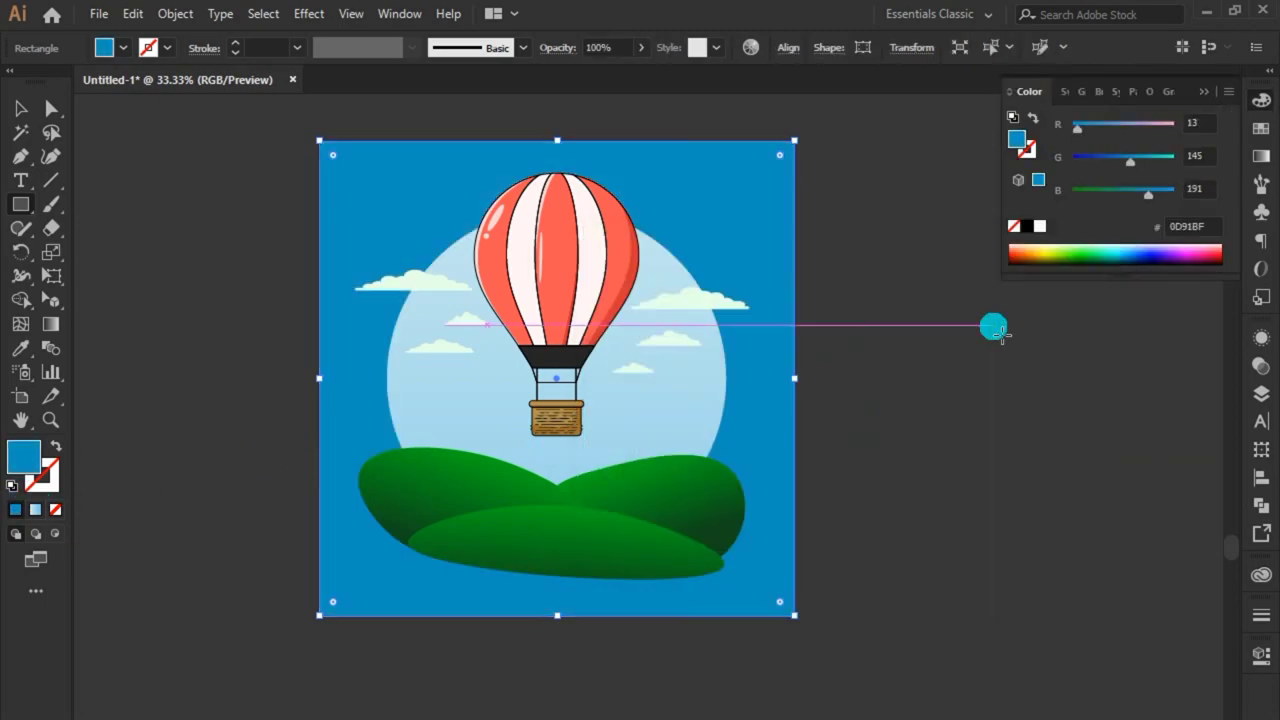
Try a lighter sampled blue, undo it, and select the hot air balloon.
click(1188, 93)
key(ctrl+z)
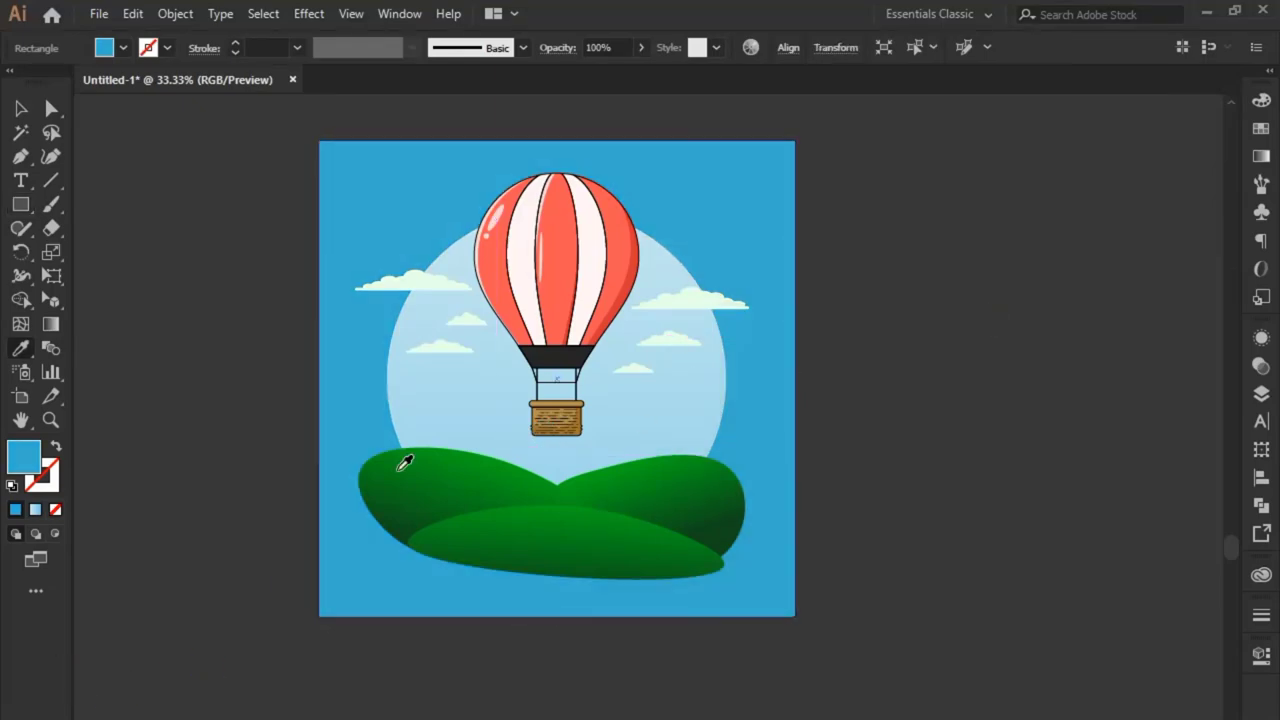
click(21, 108)
click(213, 298)
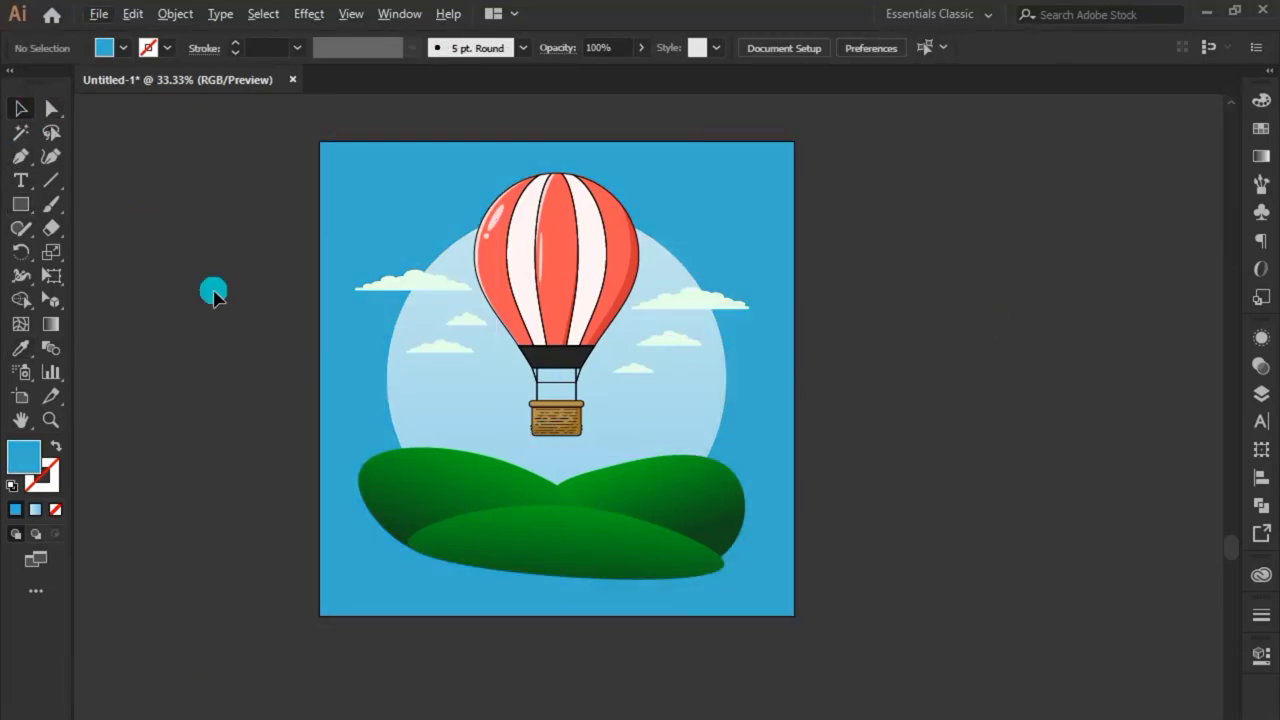
click(447, 391)
Move the balloon off the artboard to the right, then copy the sky circle and Paste in Front.
drag(631, 307, 1082, 307)
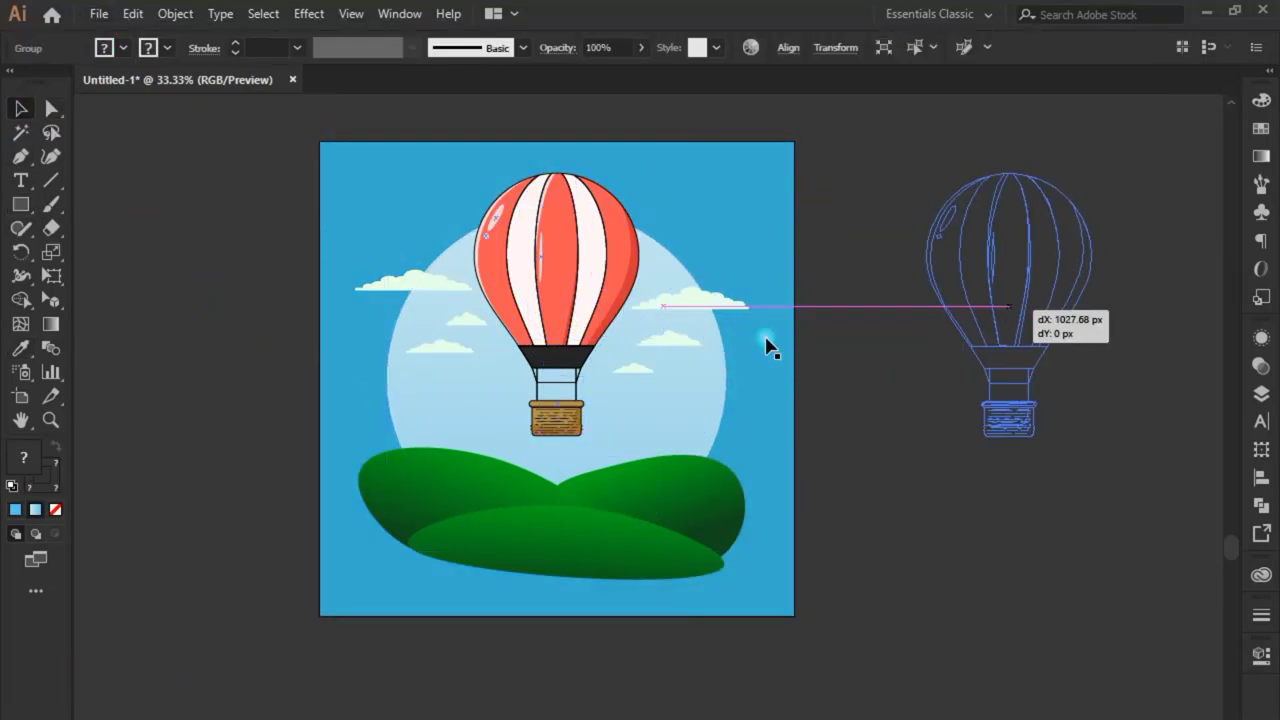
right_click(521, 403)
click(423, 434)
click(133, 14)
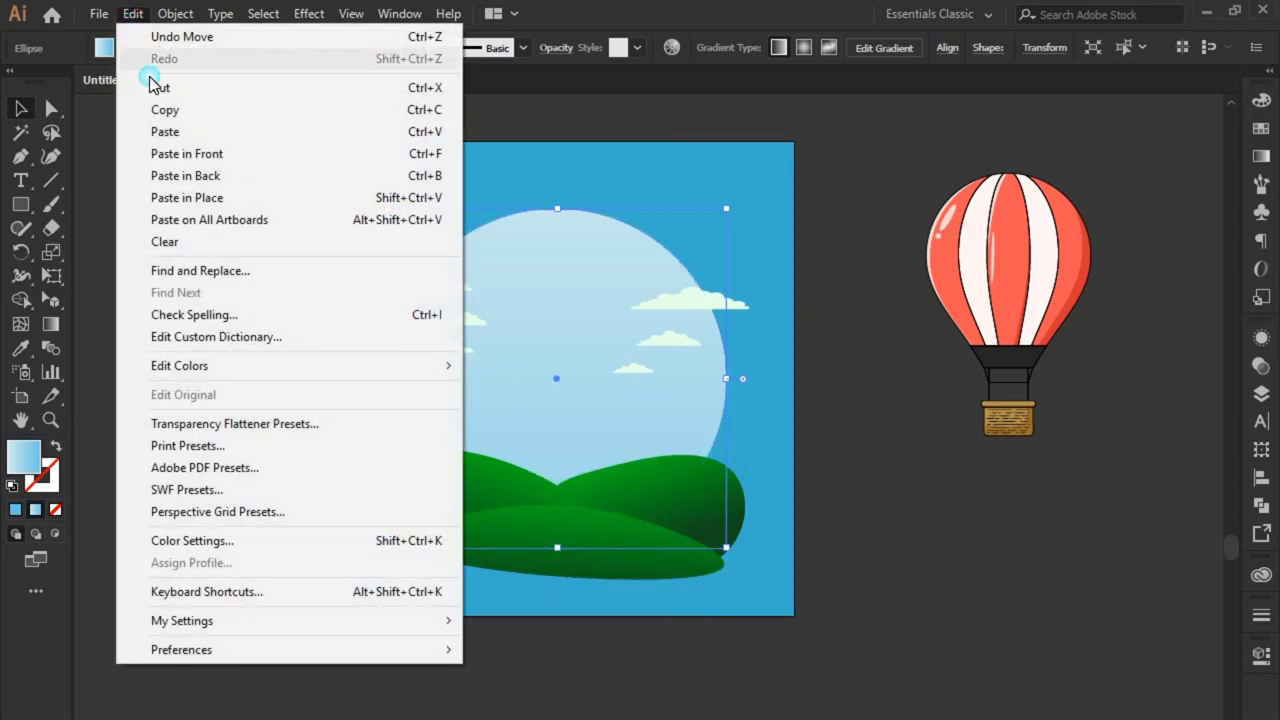
click(133, 14)
click(133, 14)
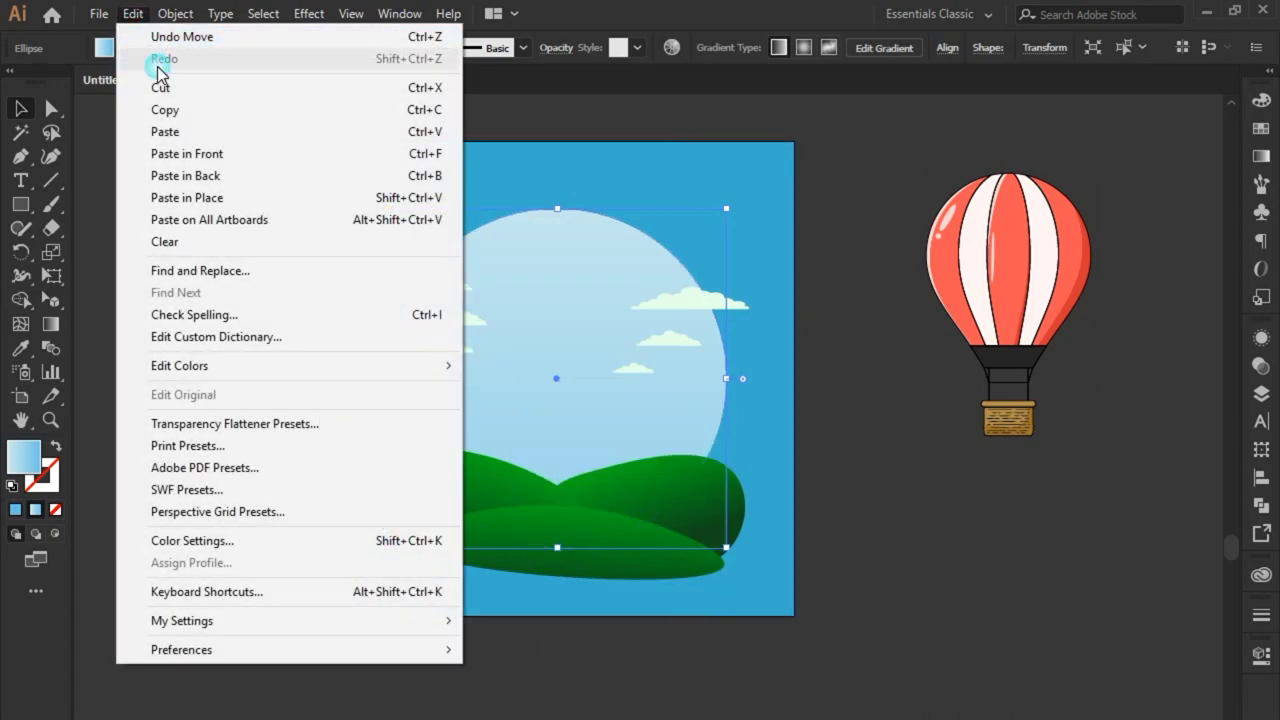
click(175, 154)
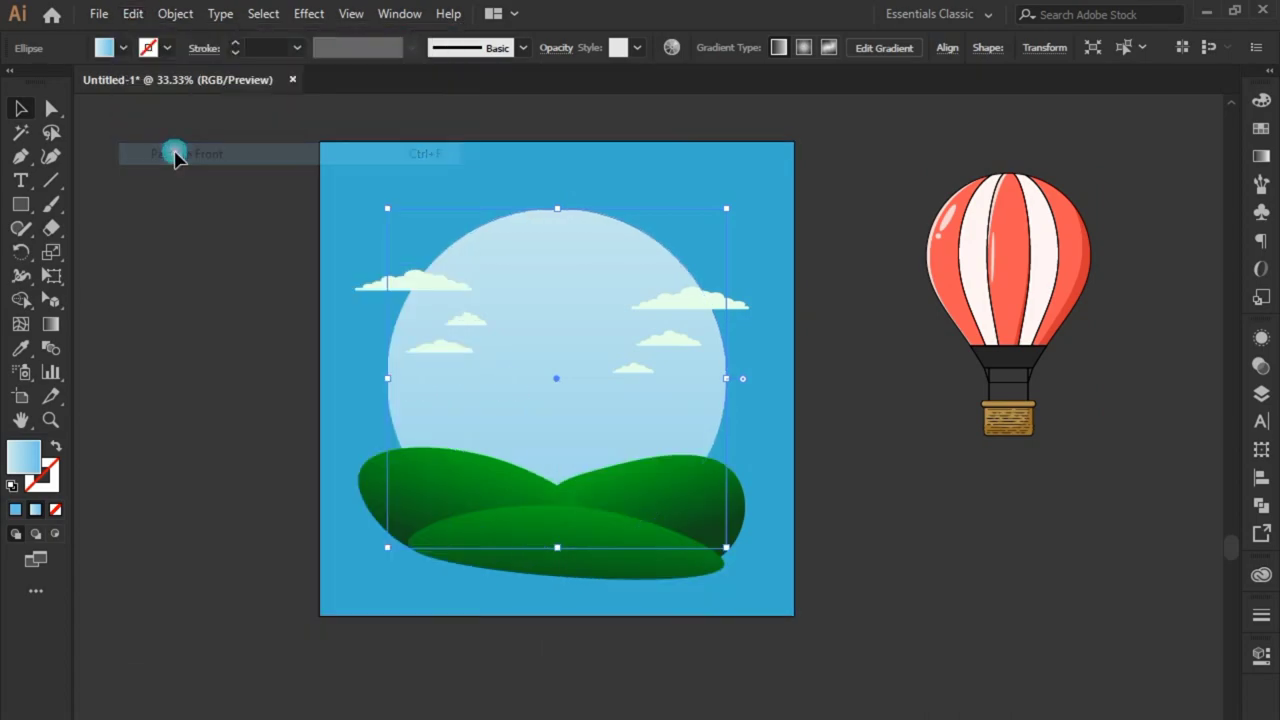
Select the circle copy with the clouds and hills and make a clipping mask.
right_click(475, 431)
click(860, 546)
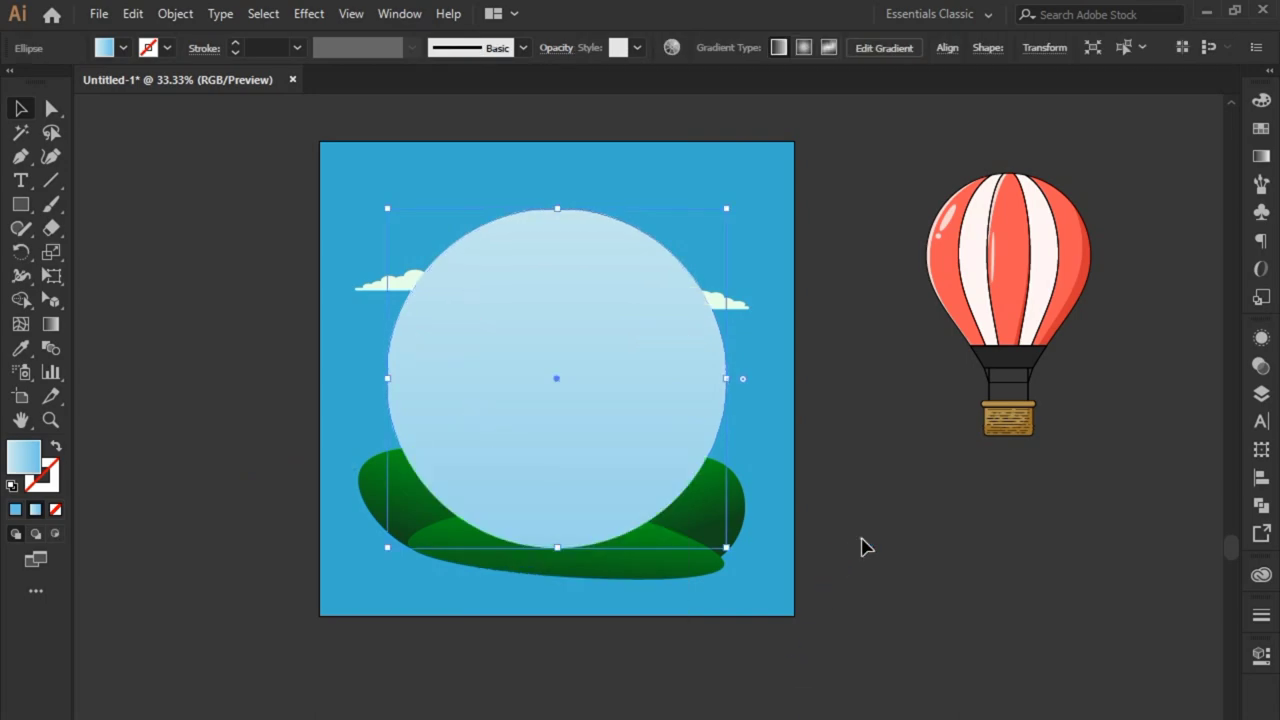
click(385, 180)
right_click(530, 304)
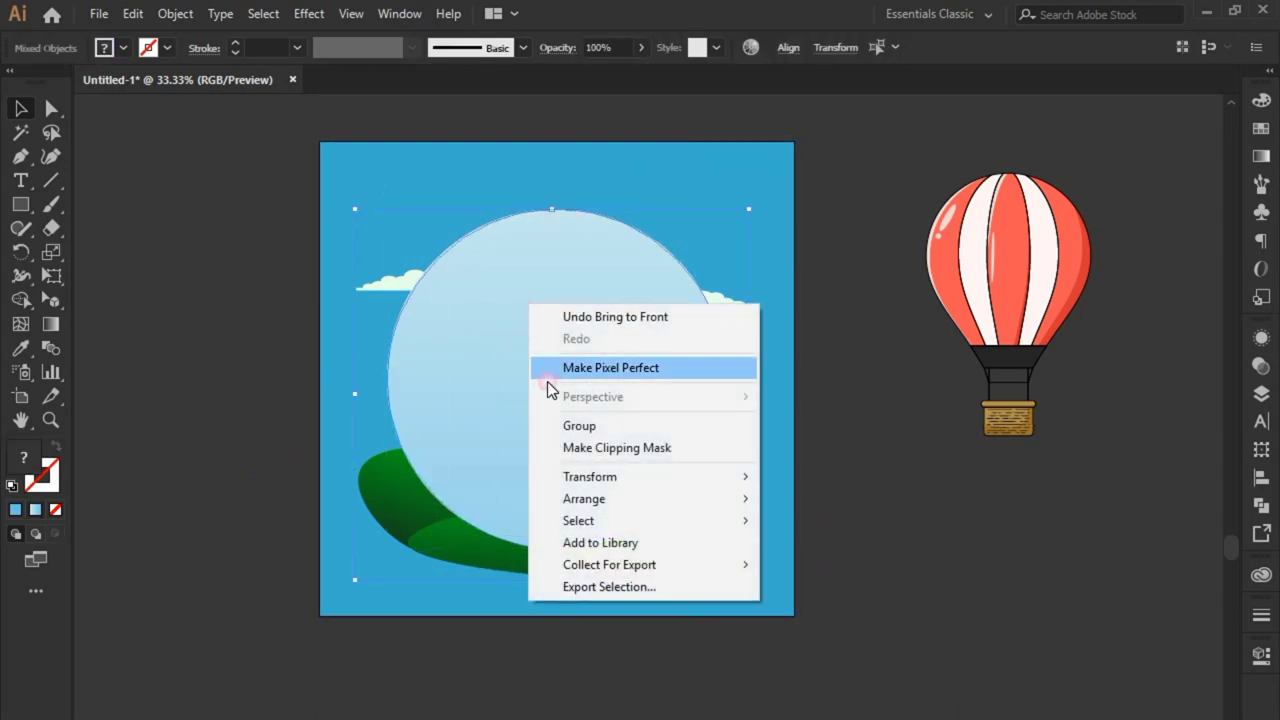
click(602, 445)
click(271, 432)
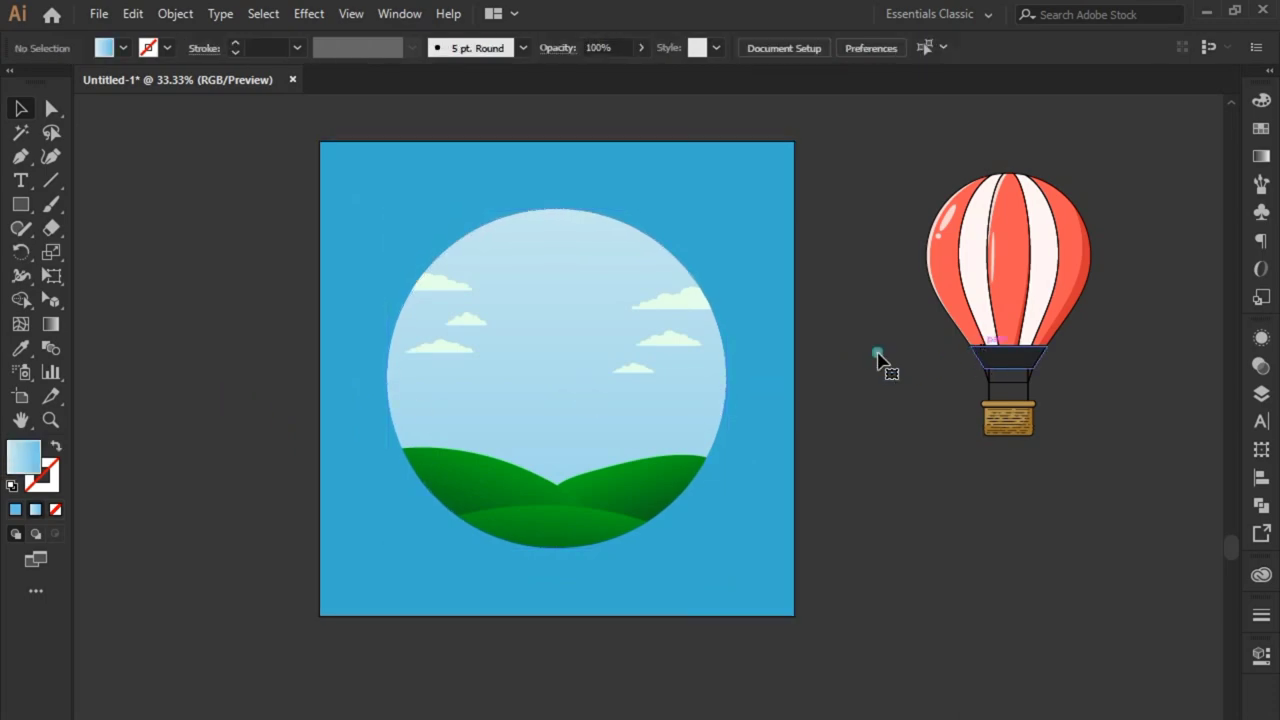
Select all and align the balloon horizontally centred on the clipped circle.
key(ctrl+a)
click(785, 47)
click(617, 106)
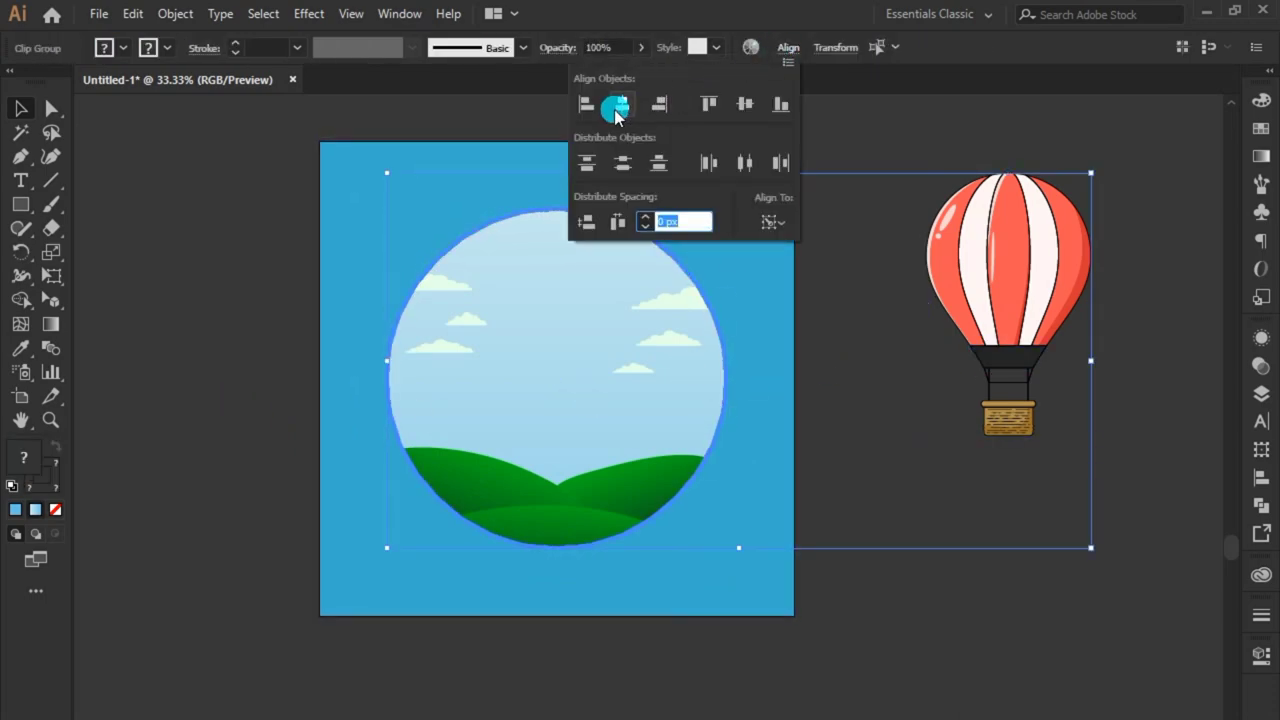
click(846, 380)
Bring the balloon to the front of the sky circle.
click(677, 237)
click(971, 200)
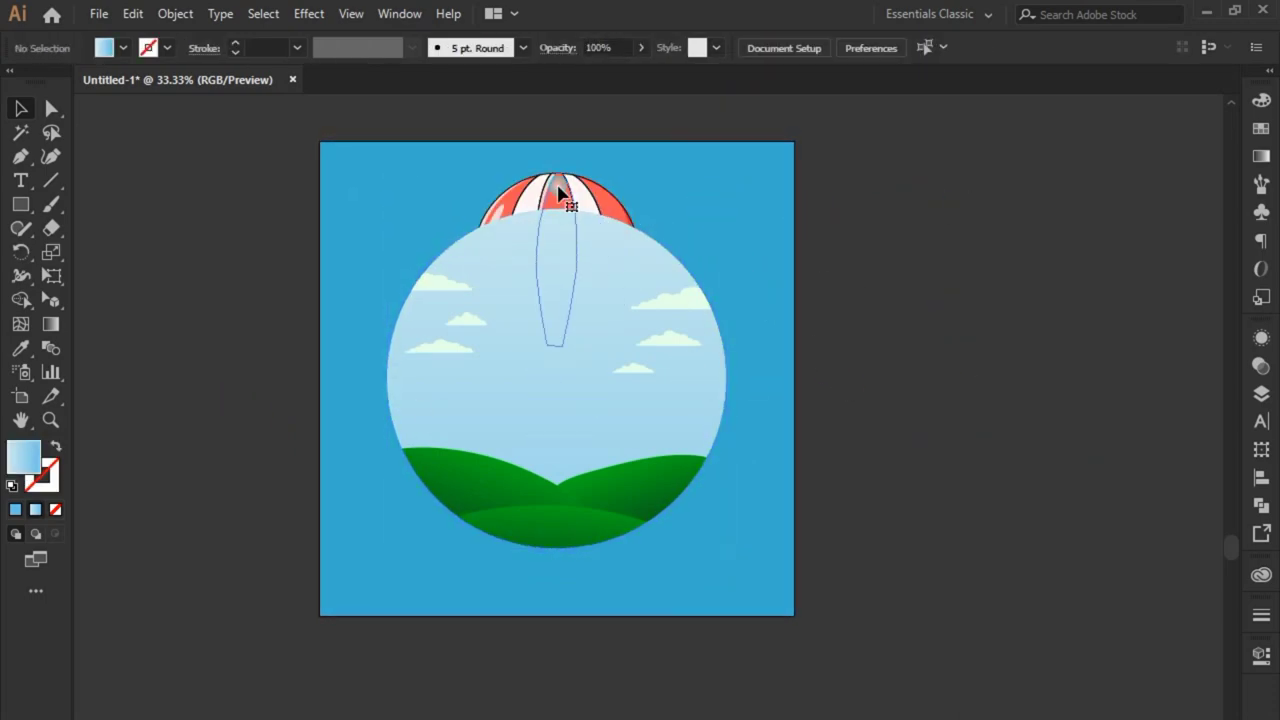
right_click(586, 182)
click(857, 397)
click(938, 351)
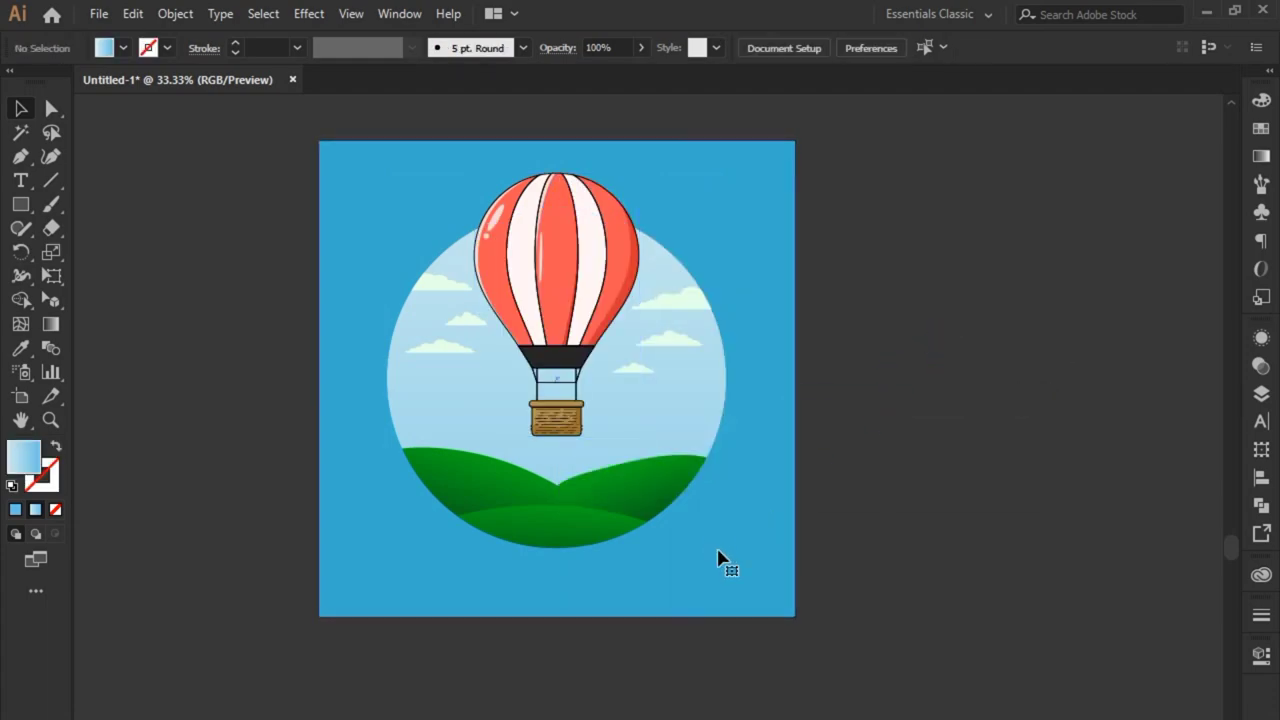
Enter the clip group in isolation mode and select a cloud inside it.
key(ctrl+minus)
double_click(475, 327)
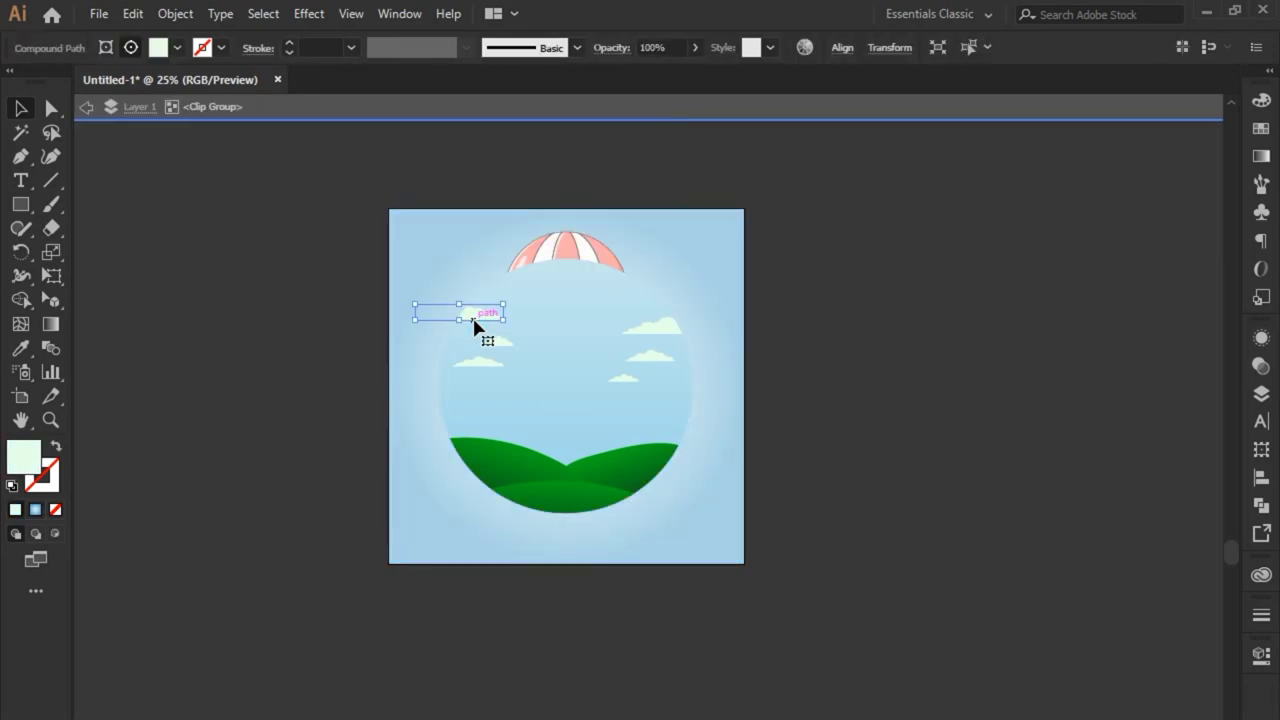
double_click(430, 349)
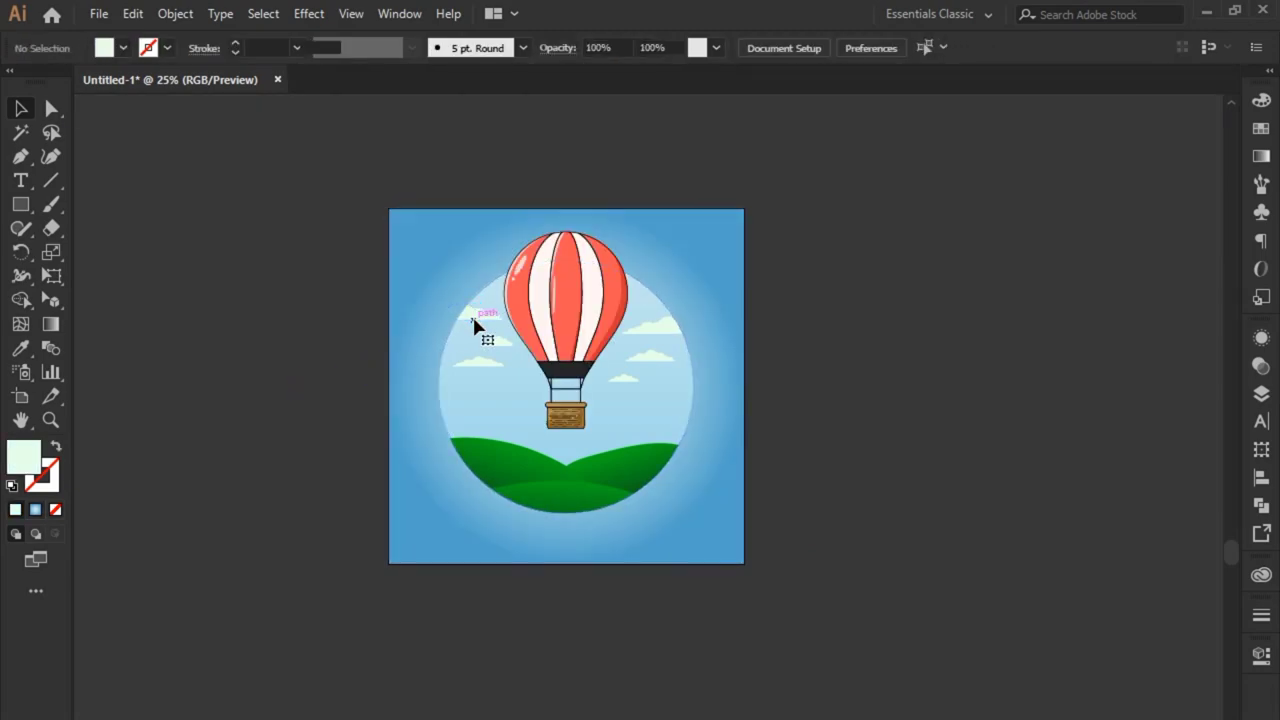
double_click(472, 318)
double_click(289, 389)
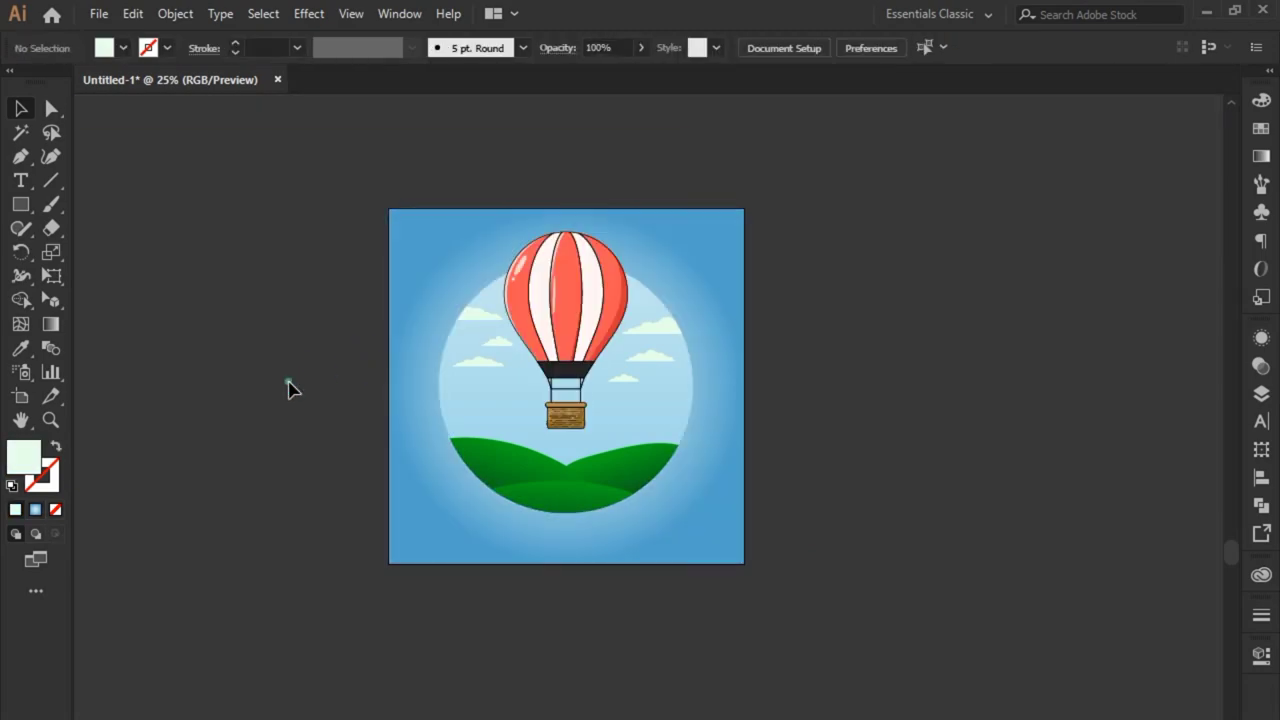
key(ctrl+v)
mouse_move(672, 541)
mouse_down()
mouse_move(571, 448)
mouse_move(657, 545)
mouse_up()
Move one cloud out to the left of the balloon.
drag(469, 336, 466, 315)
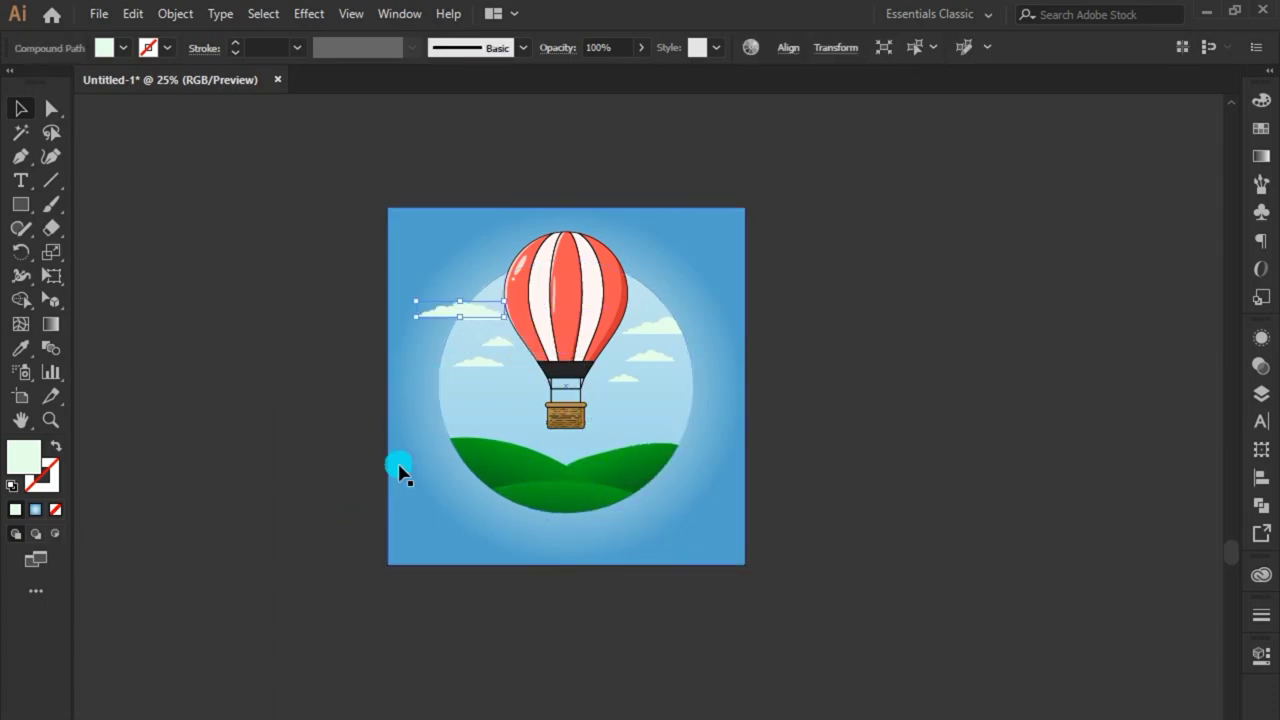
click(301, 505)
scroll(509, 251, up, 2)
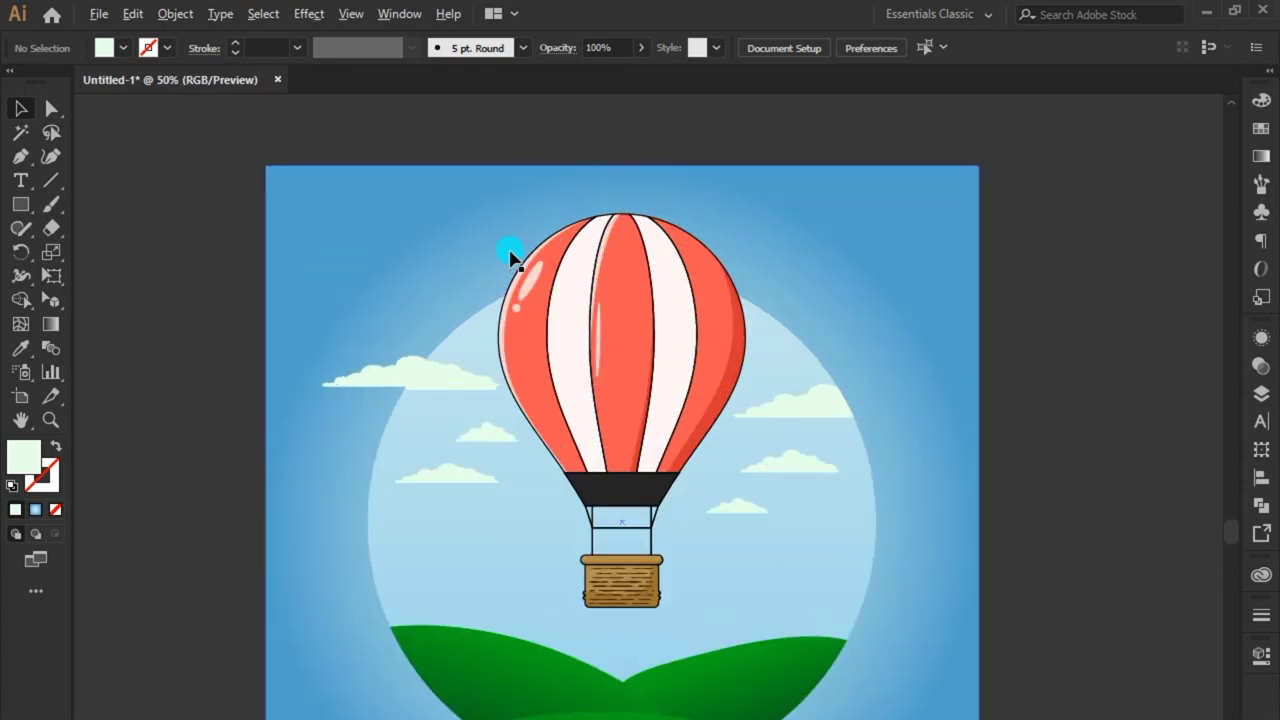
click(420, 372)
click(200, 500)
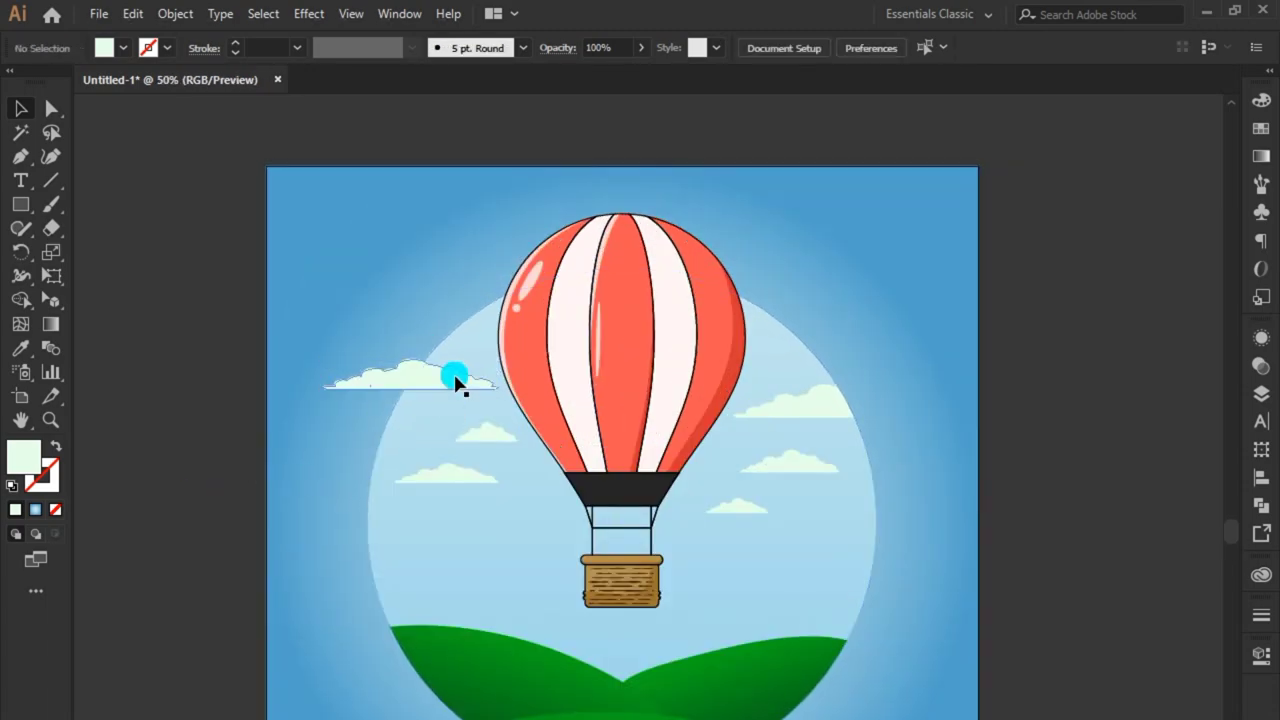
Drag a cloud across the circle's right edge and zoom out to check the artboard.
mouse_move(424, 378)
mouse_down()
mouse_move(880, 423)
mouse_move(840, 409)
mouse_up()
click(937, 508)
drag(431, 389, 846, 413)
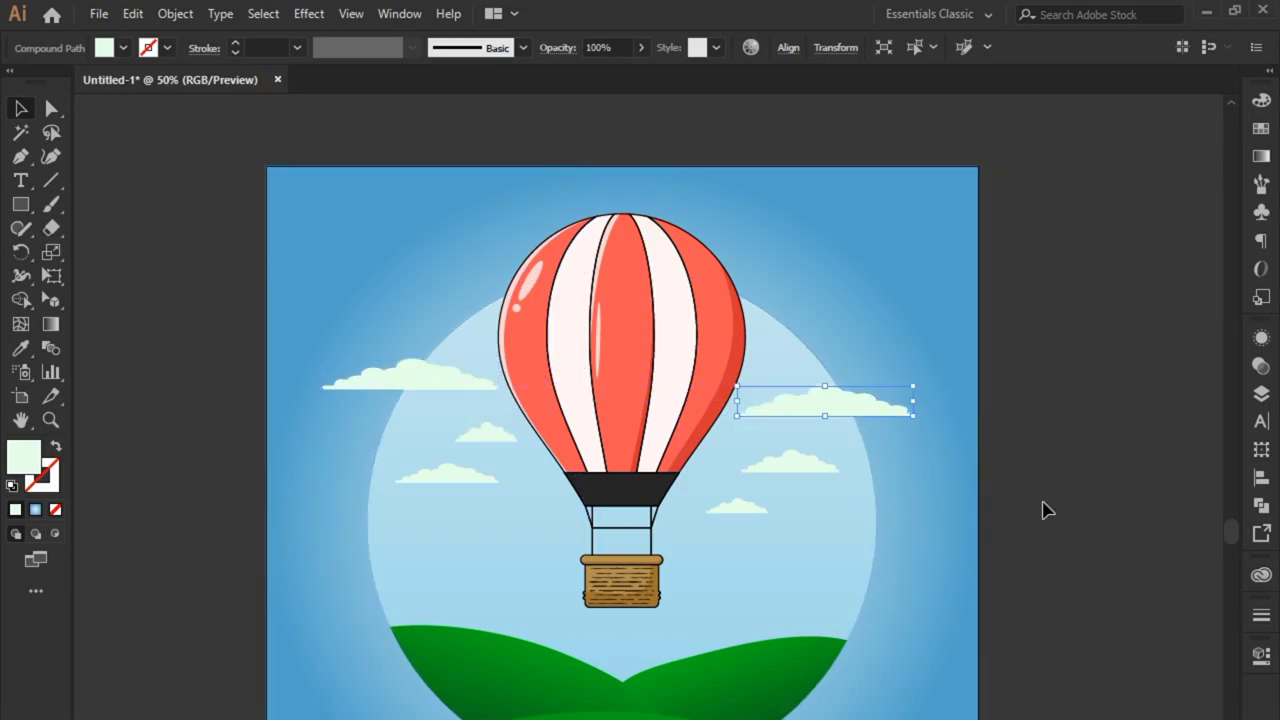
click(1042, 505)
key(ctrl+minus)
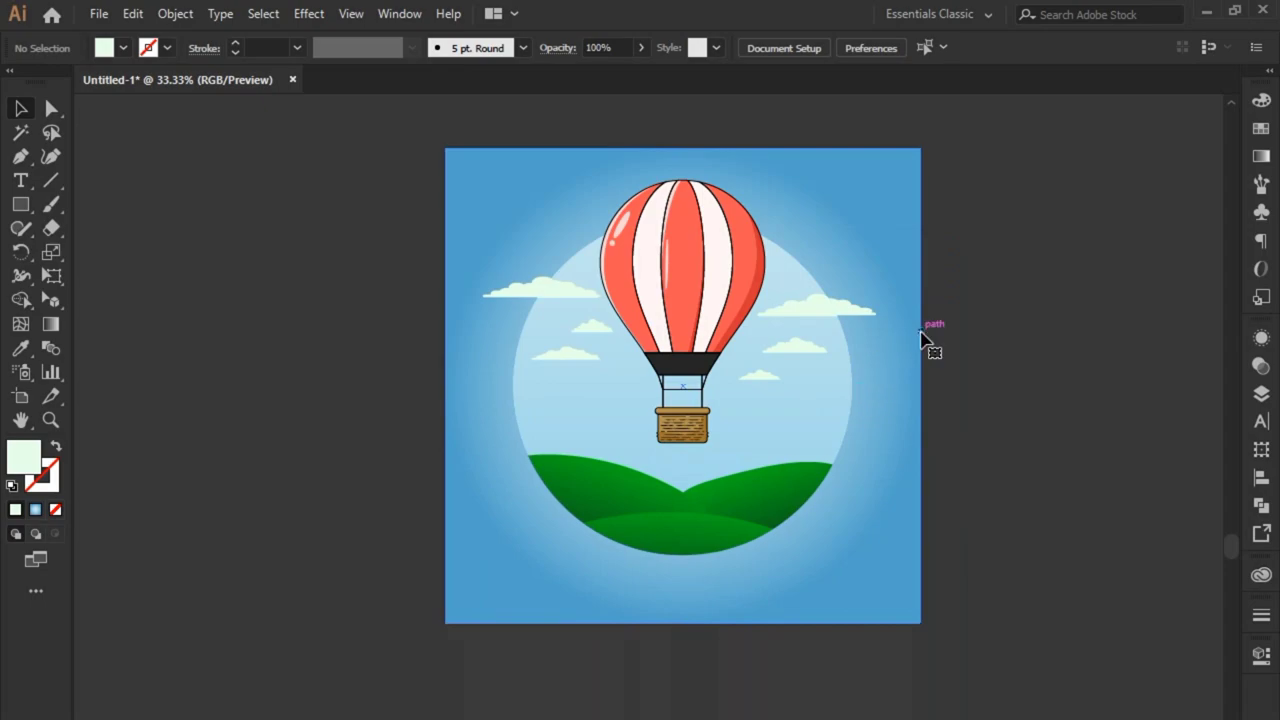
click(922, 338)
click(994, 497)
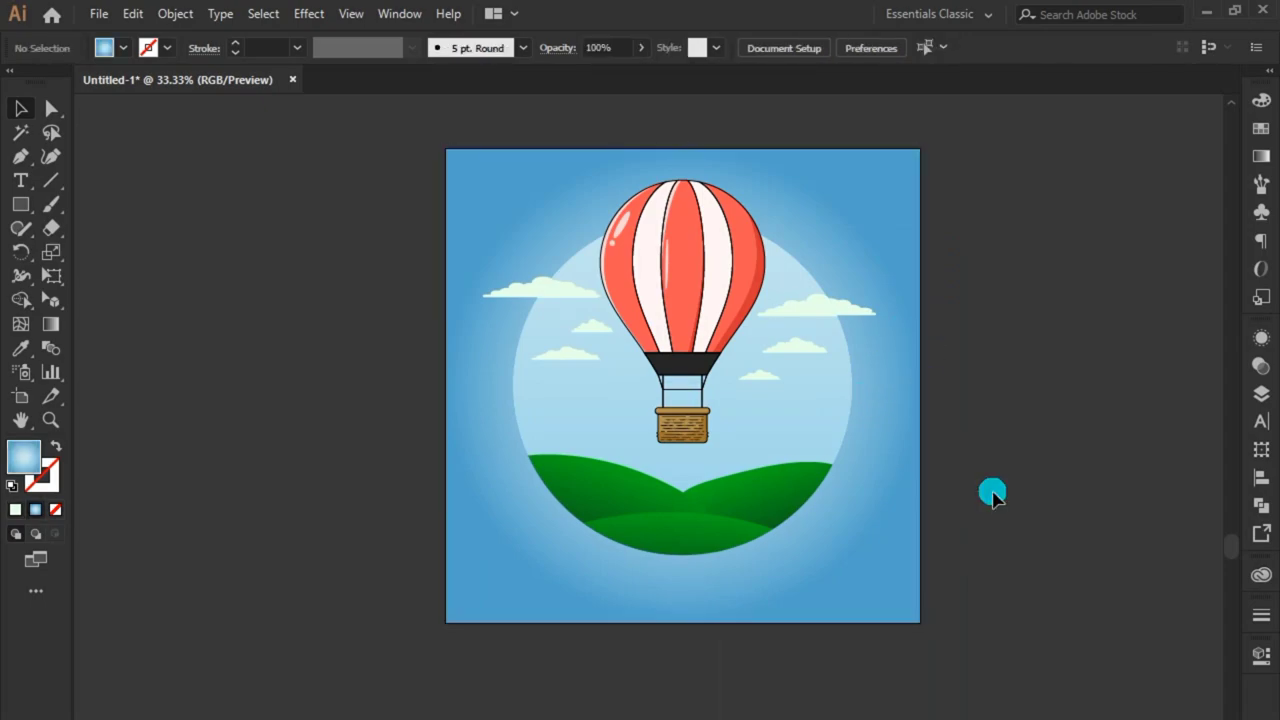